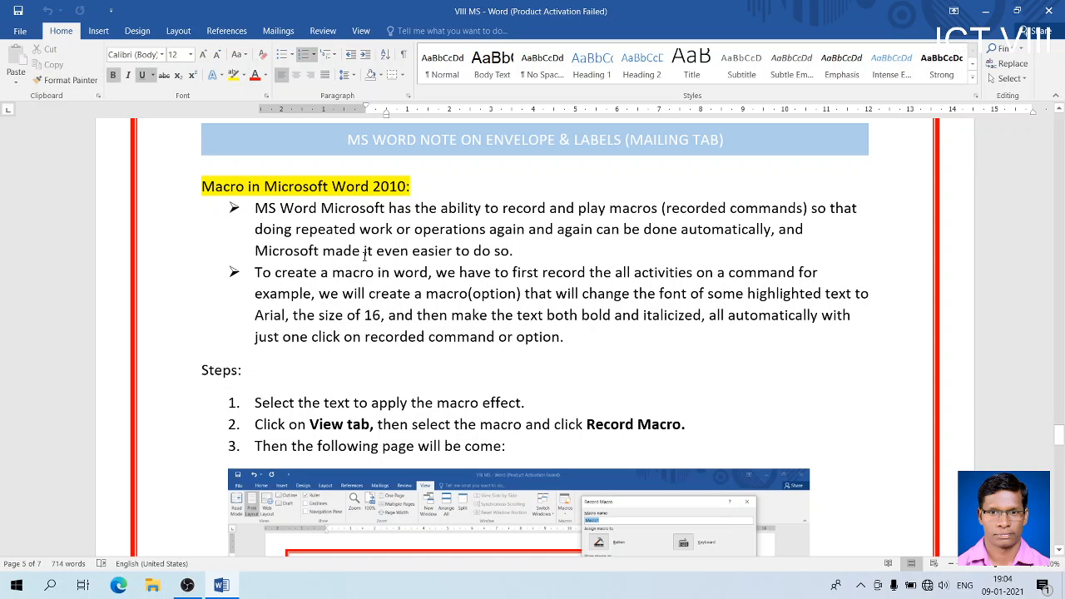
Read the first bullet under "Macro in Microsoft Word 2010", highlighting its phrases on recording and playing macros for repeated work.
left_click_drag(256, 208, 513, 250)
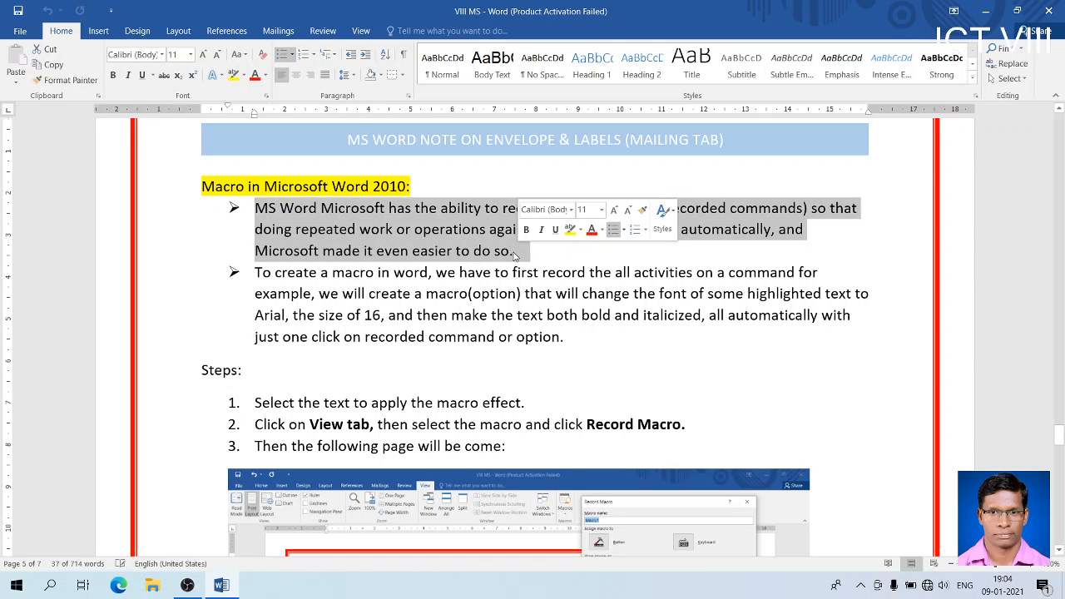
left_click(515, 252)
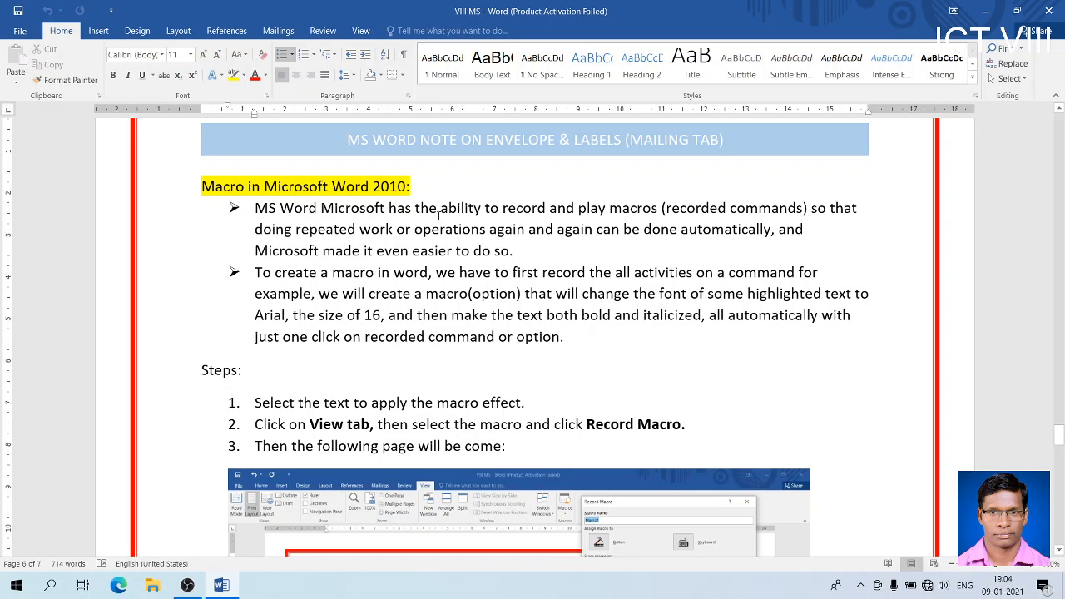
left_click_drag(460, 218, 666, 218)
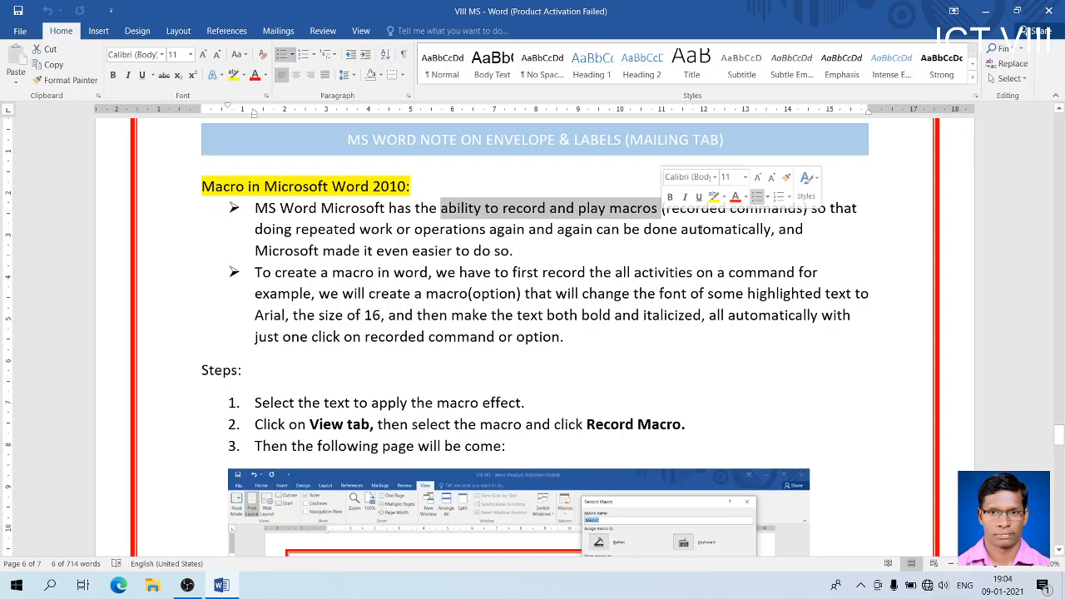
left_click(680, 216)
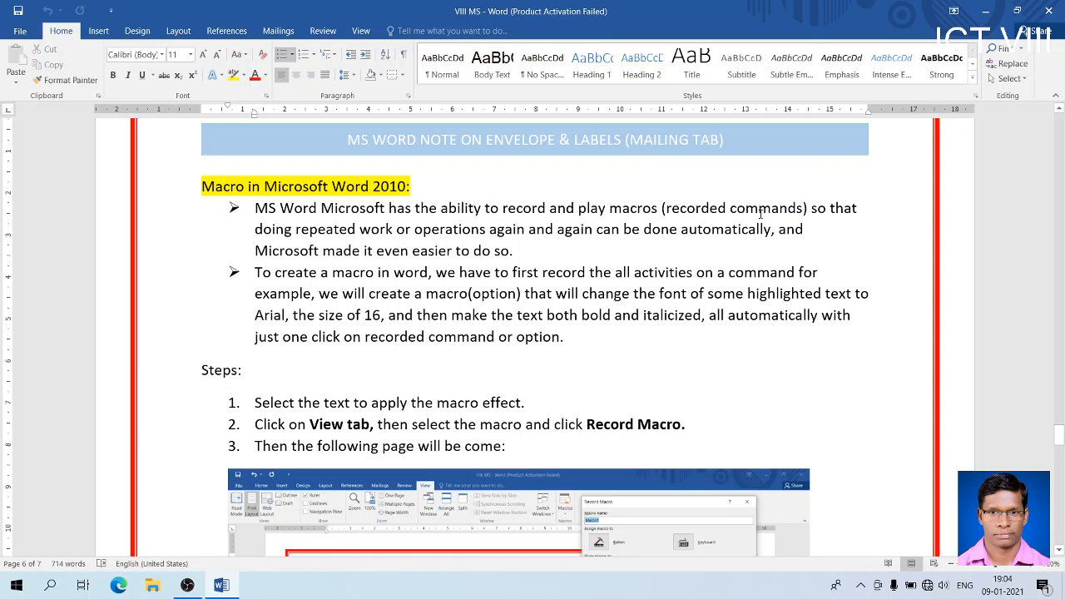
left_click_drag(731, 215, 827, 215)
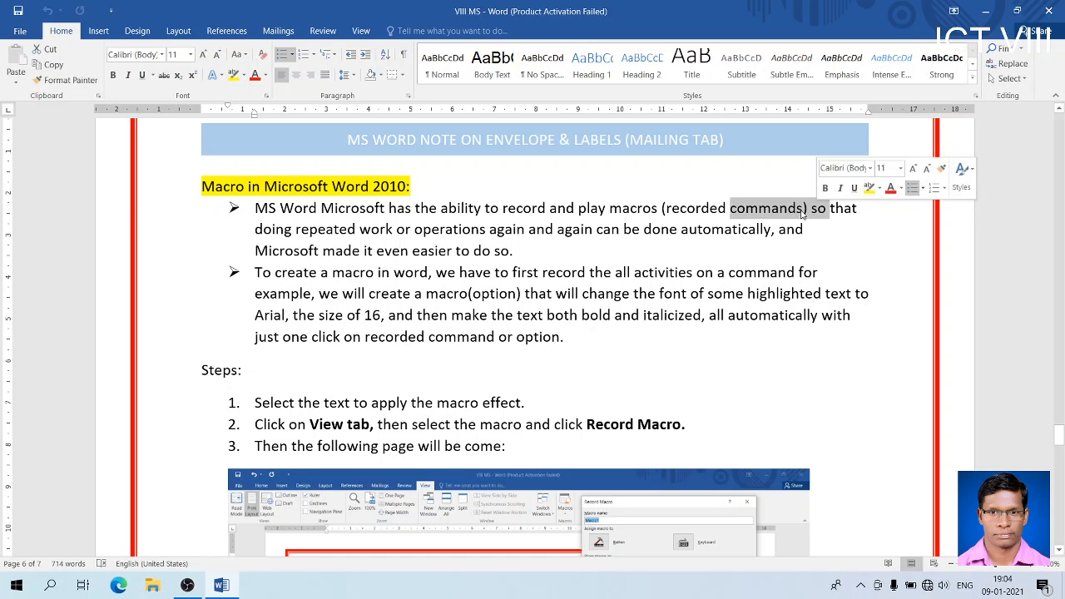
left_click_drag(253, 230, 780, 230)
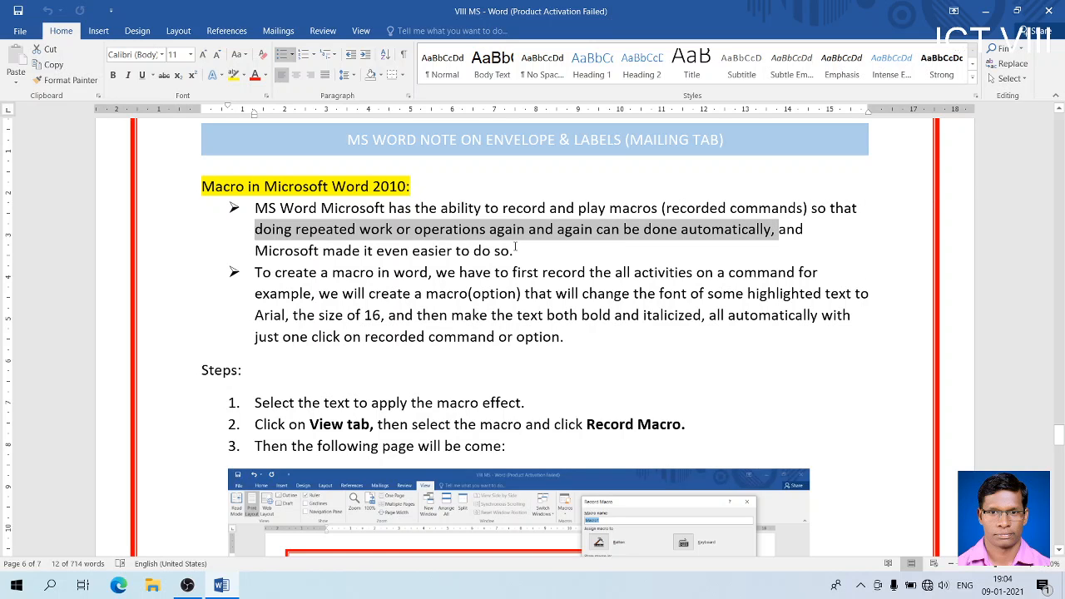
left_click_drag(516, 249, 323, 250)
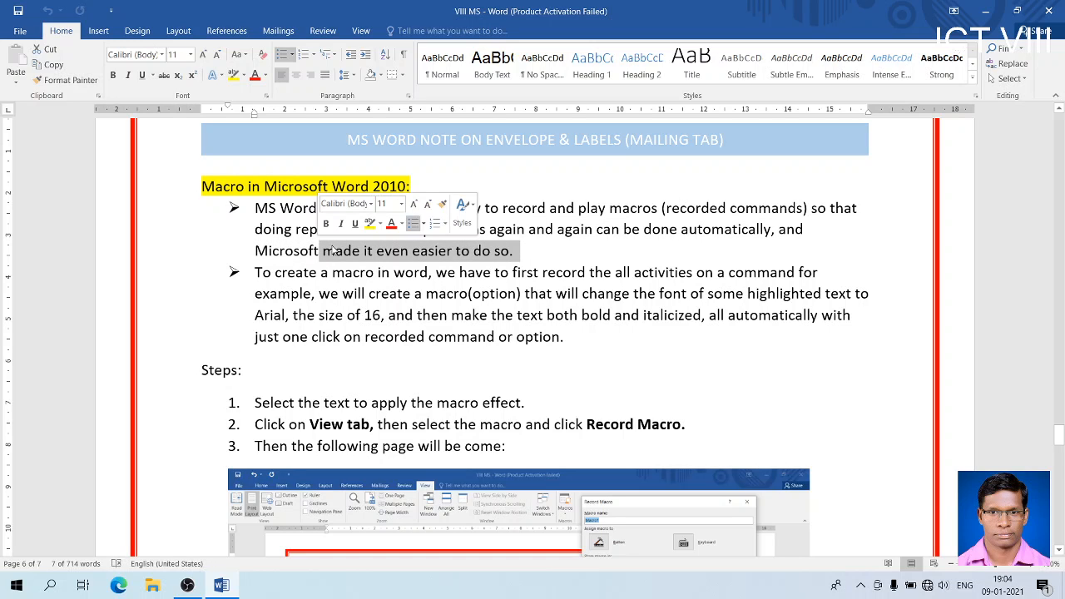
left_click(576, 243)
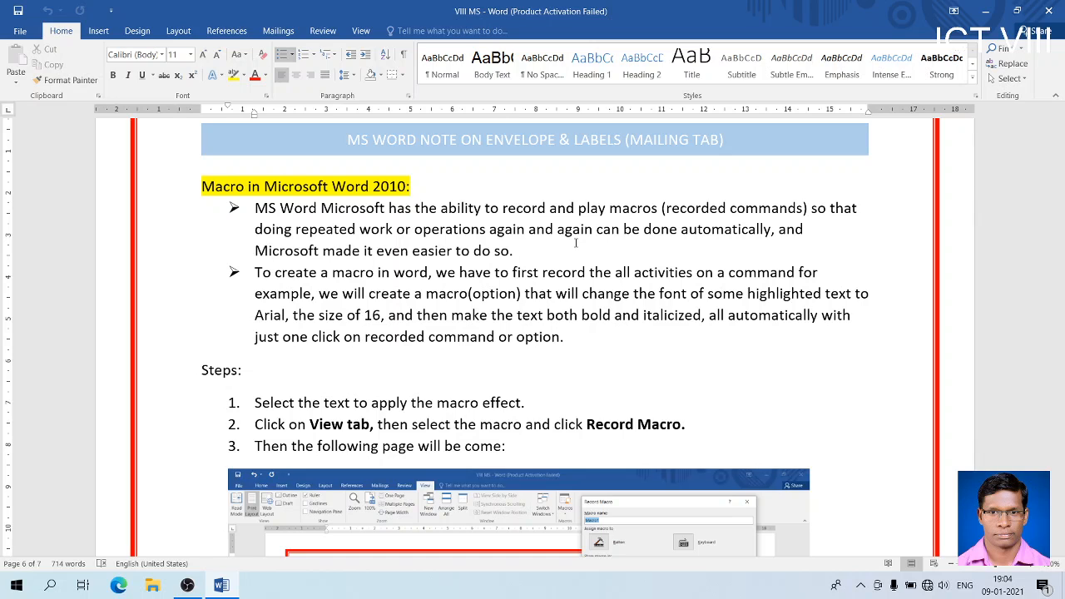
Make the "Steps:" heading below the macro bullets bold and italic.
triple_click(244, 370)
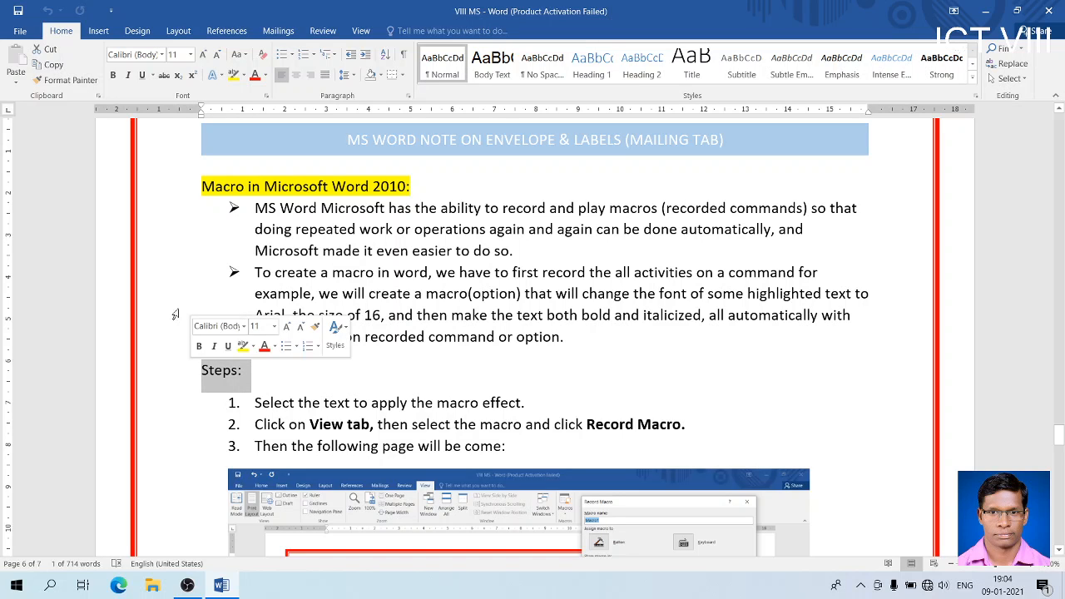
left_click(114, 75)
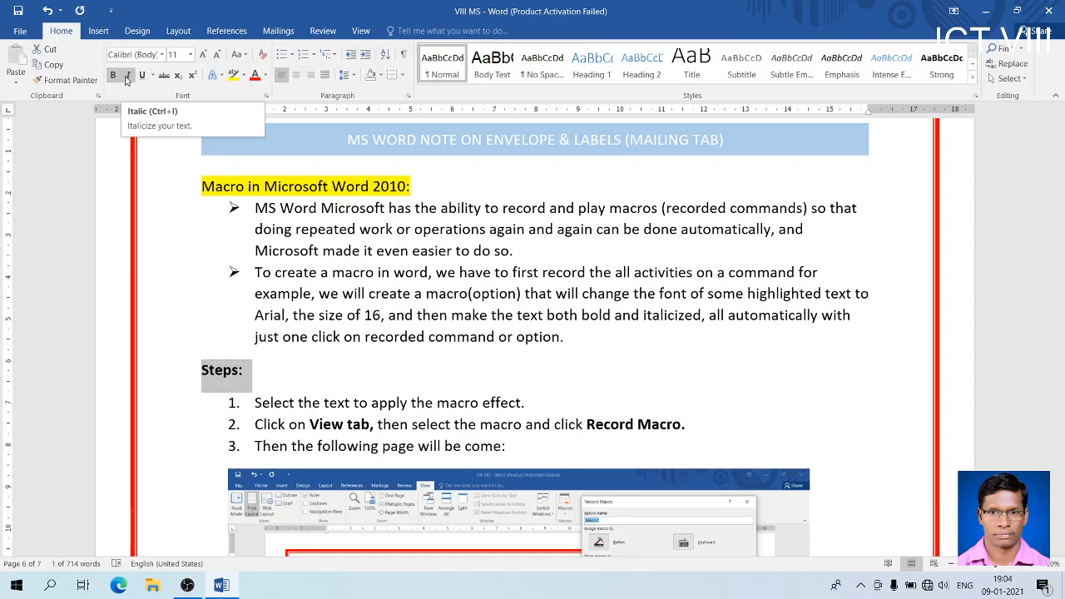
left_click(127, 75)
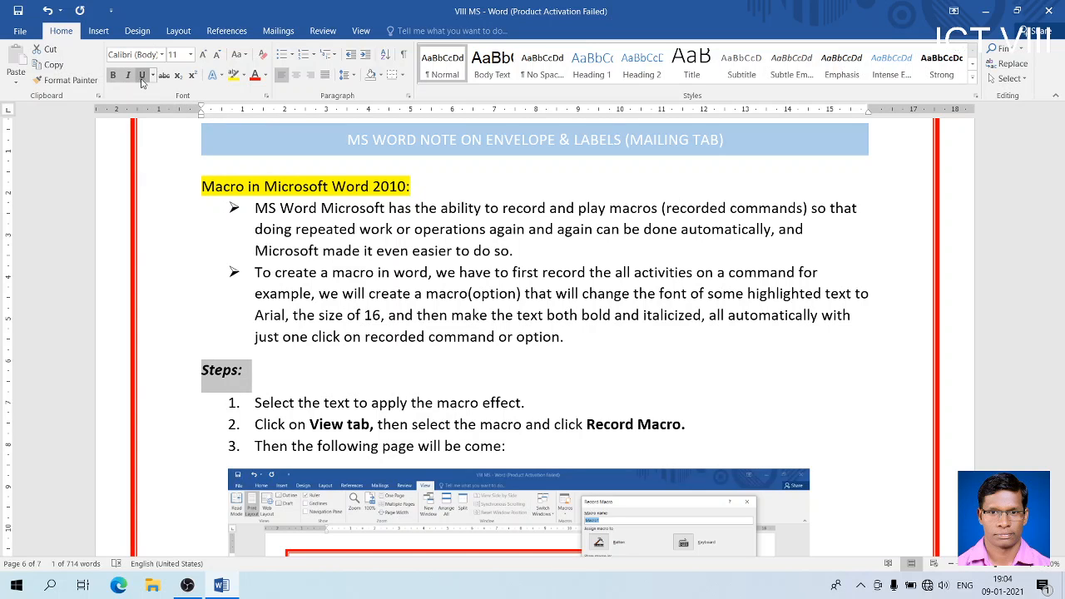
Underline the "Steps:" heading, set its font to Algerian and colour its text red.
left_click(142, 76)
left_click(163, 55)
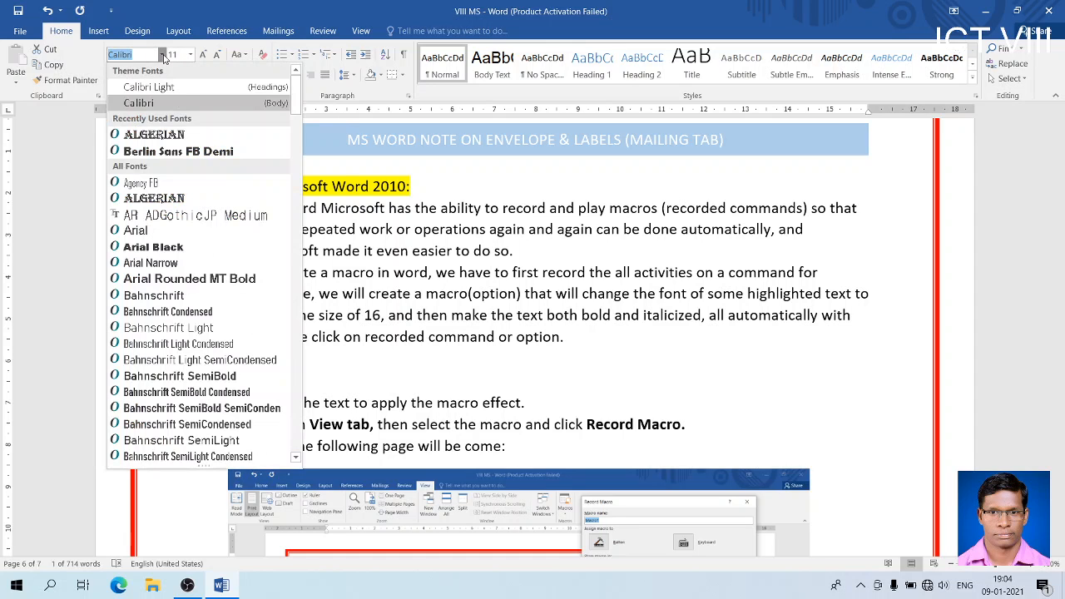
left_click(143, 135)
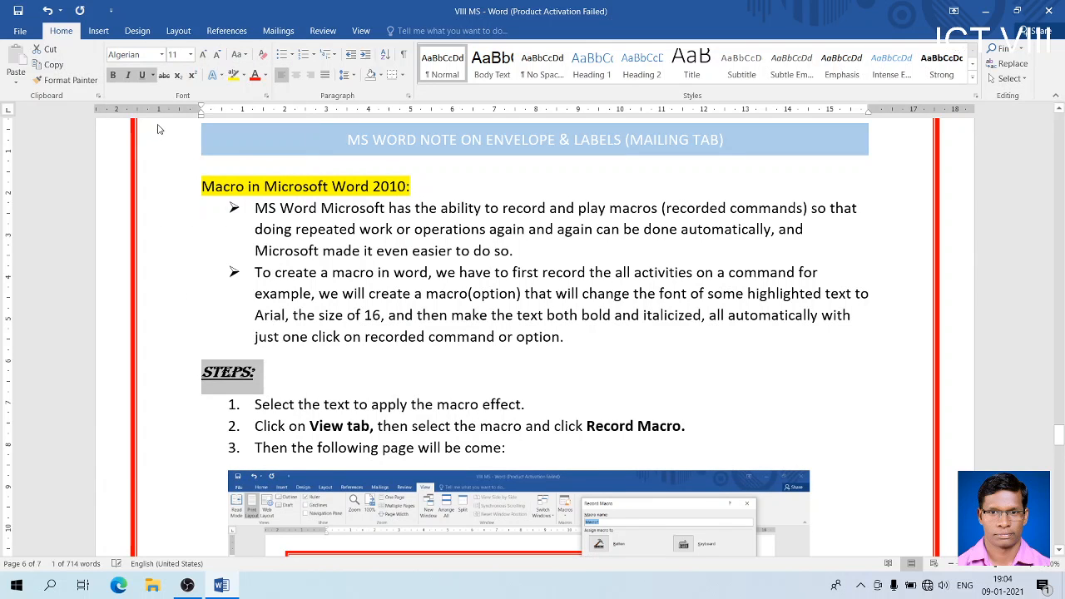
left_click(255, 75)
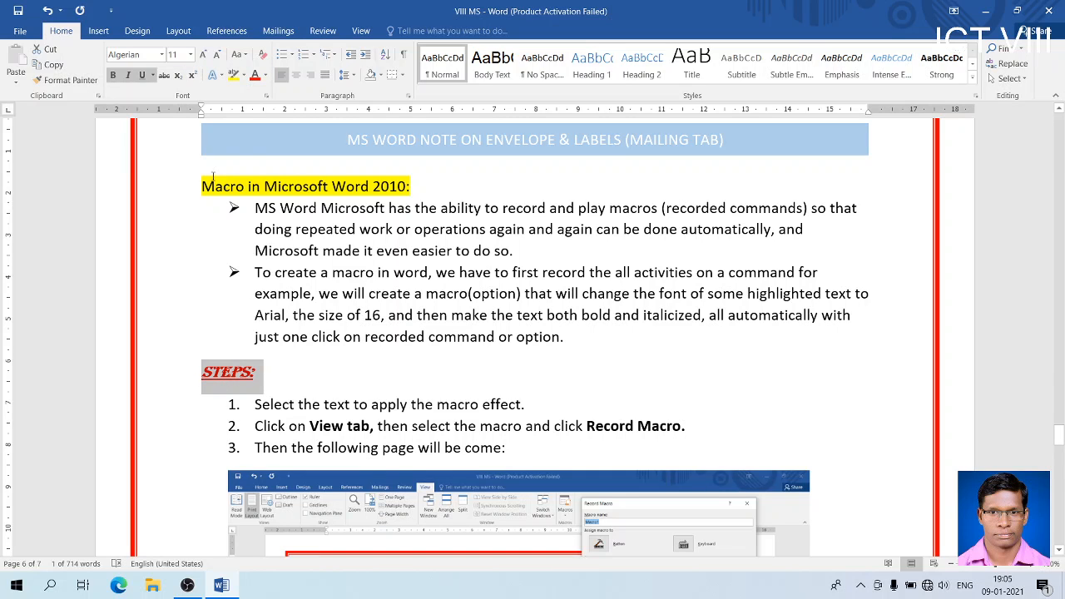
left_click(235, 376)
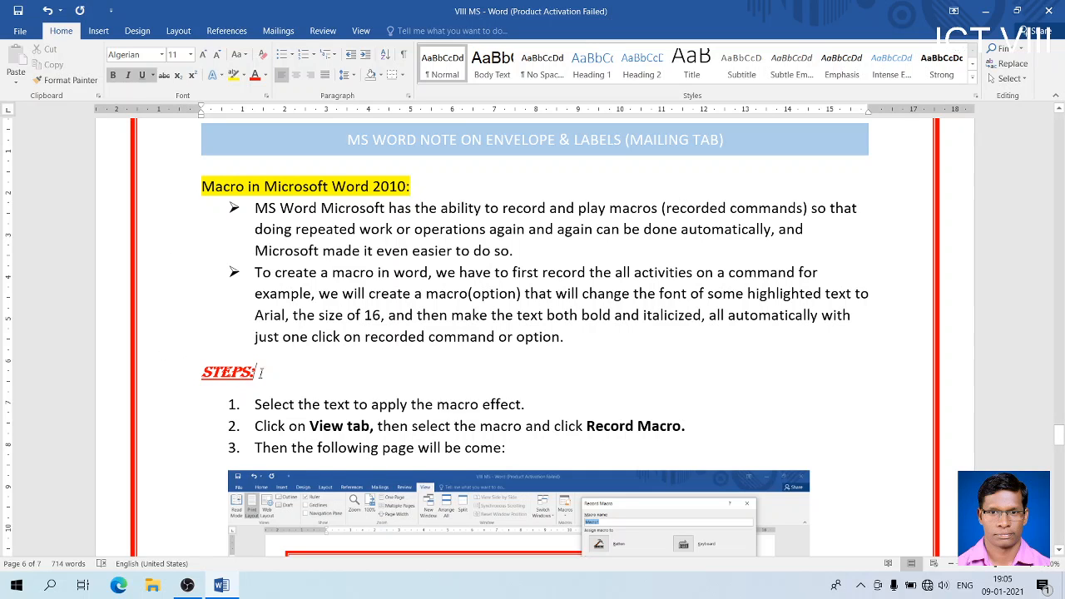
left_click_drag(260, 372, 202, 372)
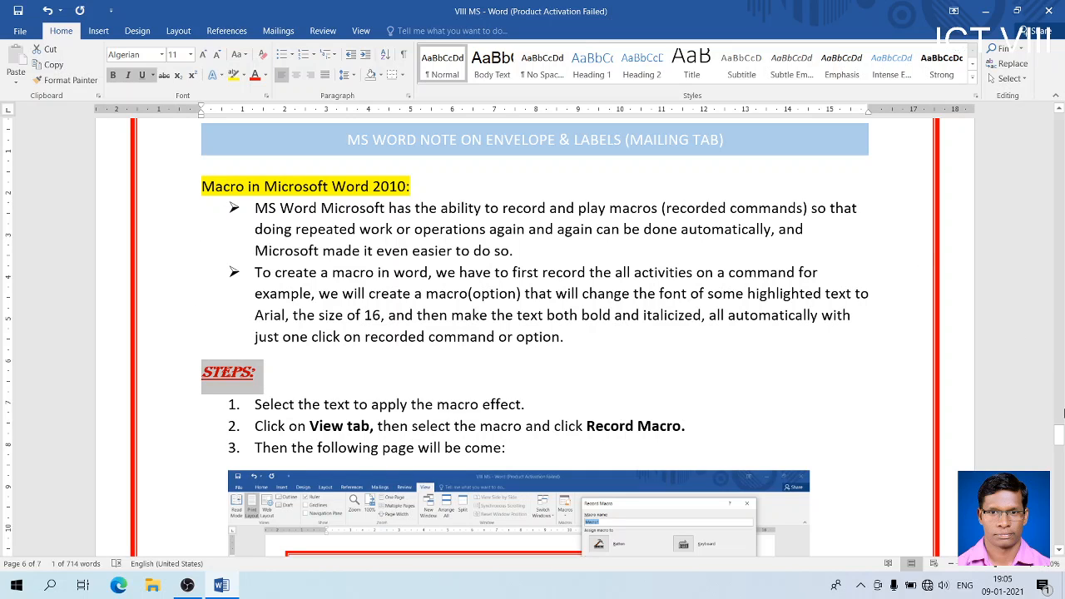
Undo the red colour, the Algerian font and the underline on the "Steps:" heading.
mouse_move(1062, 435)
left_mouse_down()
mouse_move(1061, 502)
mouse_move(1063, 353)
mouse_move(1060, 442)
left_mouse_up()
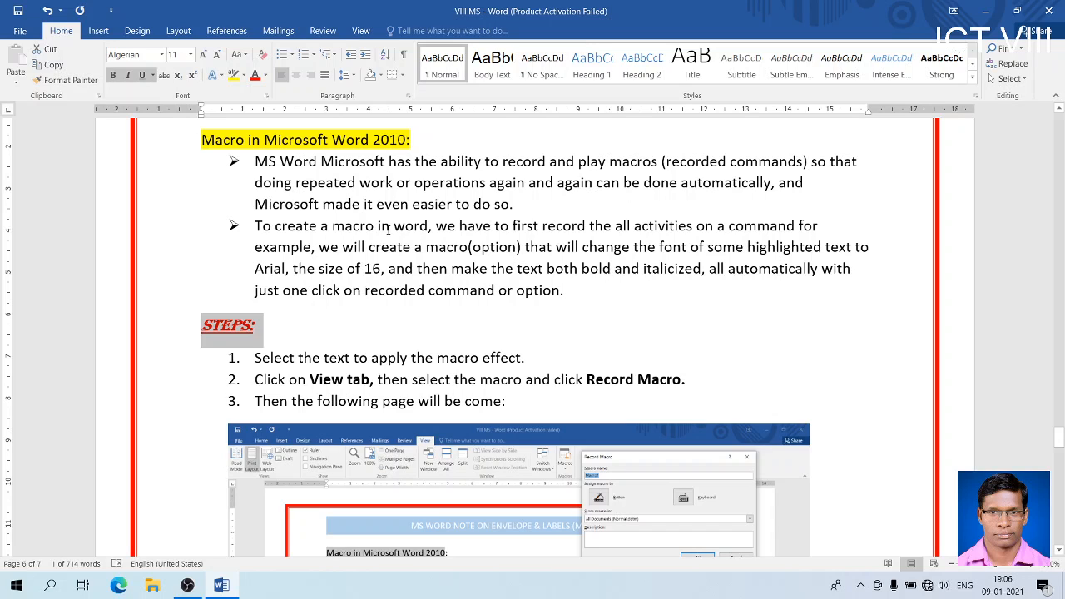
left_click(51, 10)
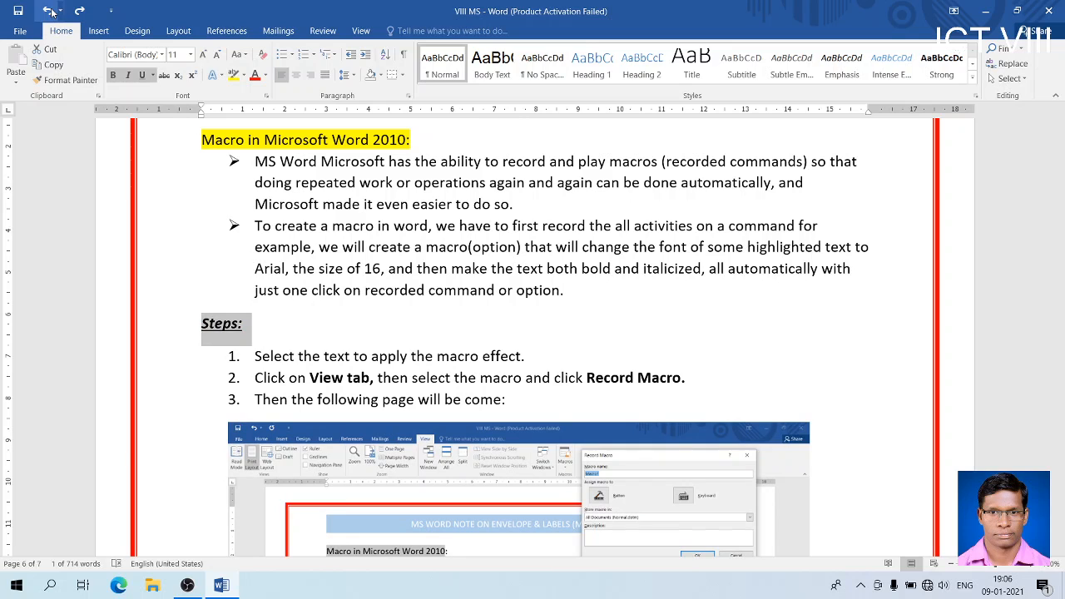
left_click(51, 11)
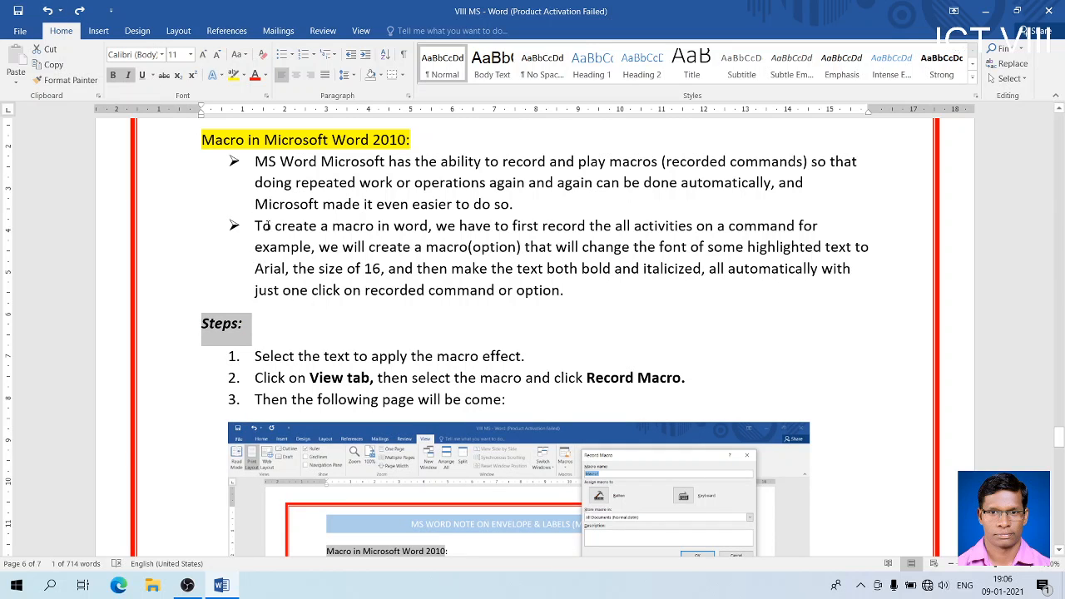
Read the second bullet on creating a macro, highlighting the phrases about its example formatting and one-click use.
left_click_drag(255, 226, 786, 244)
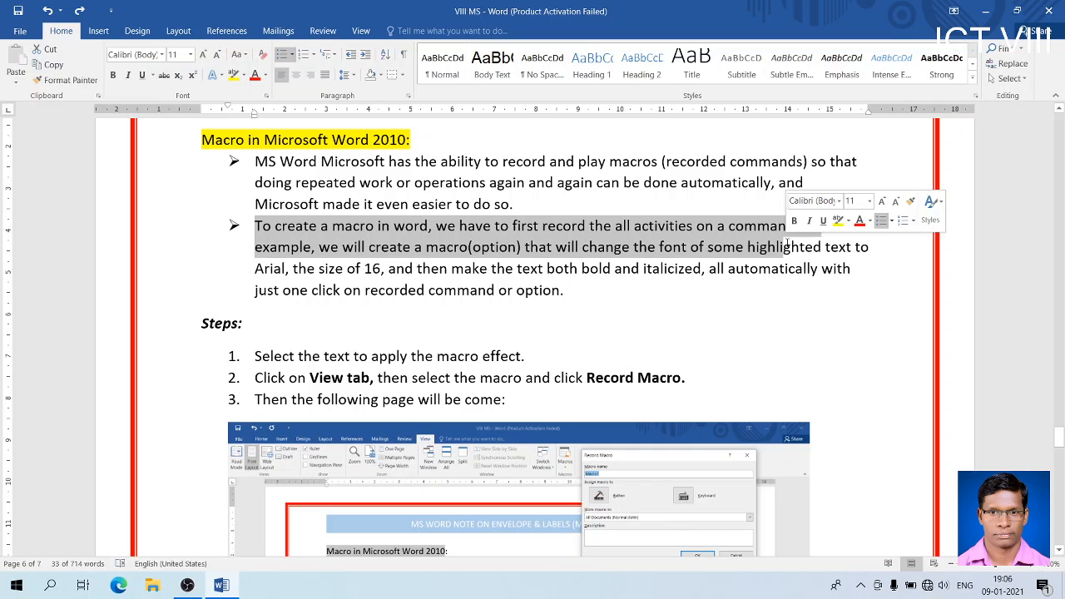
left_click(706, 233)
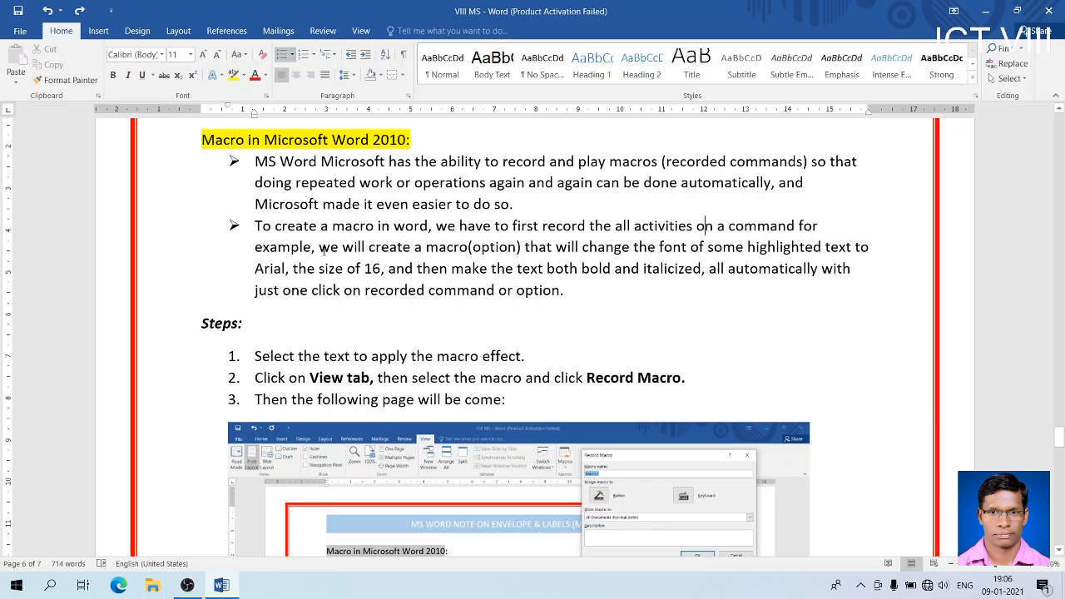
left_click_drag(319, 248, 812, 254)
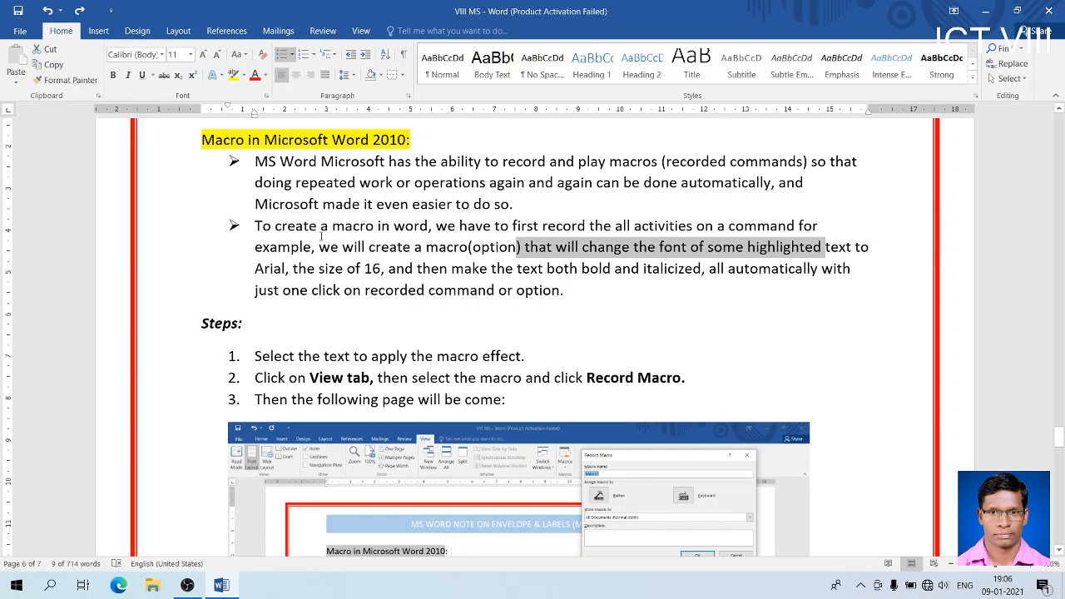
left_click(258, 269)
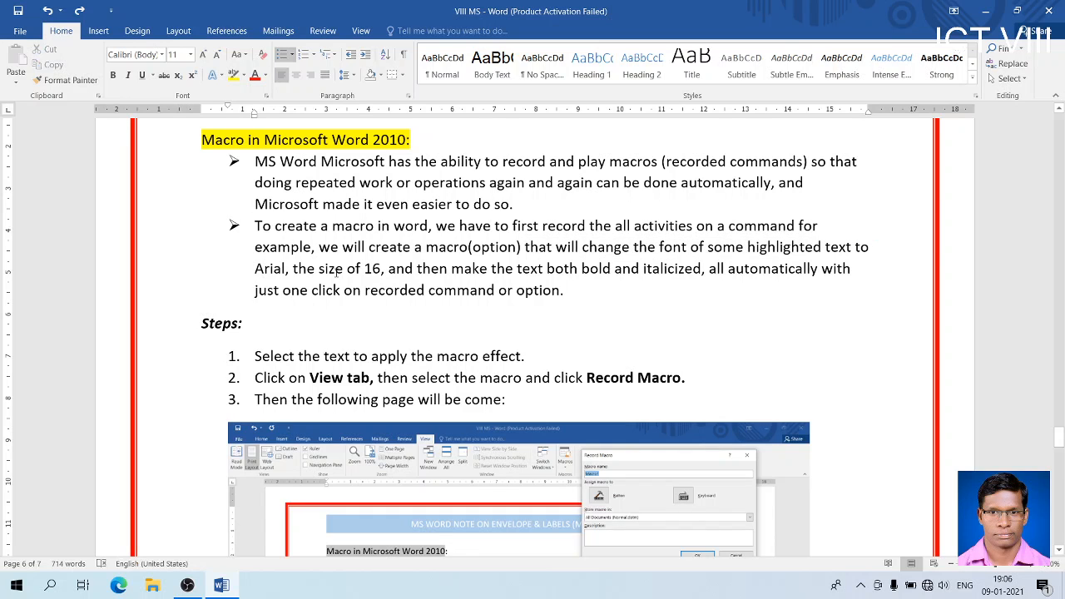
left_click_drag(319, 269, 577, 269)
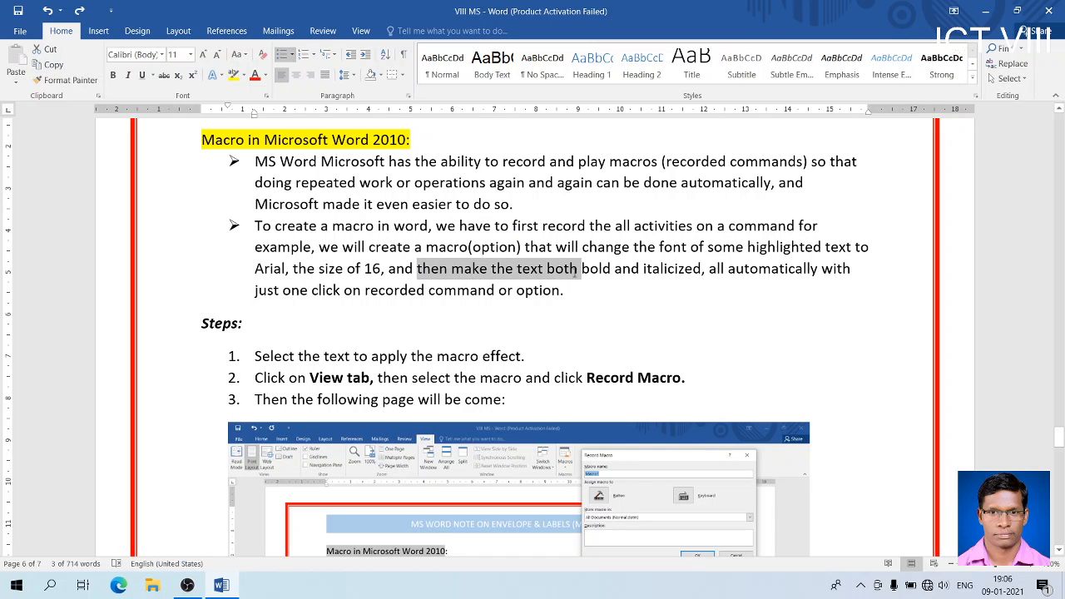
left_click(679, 269)
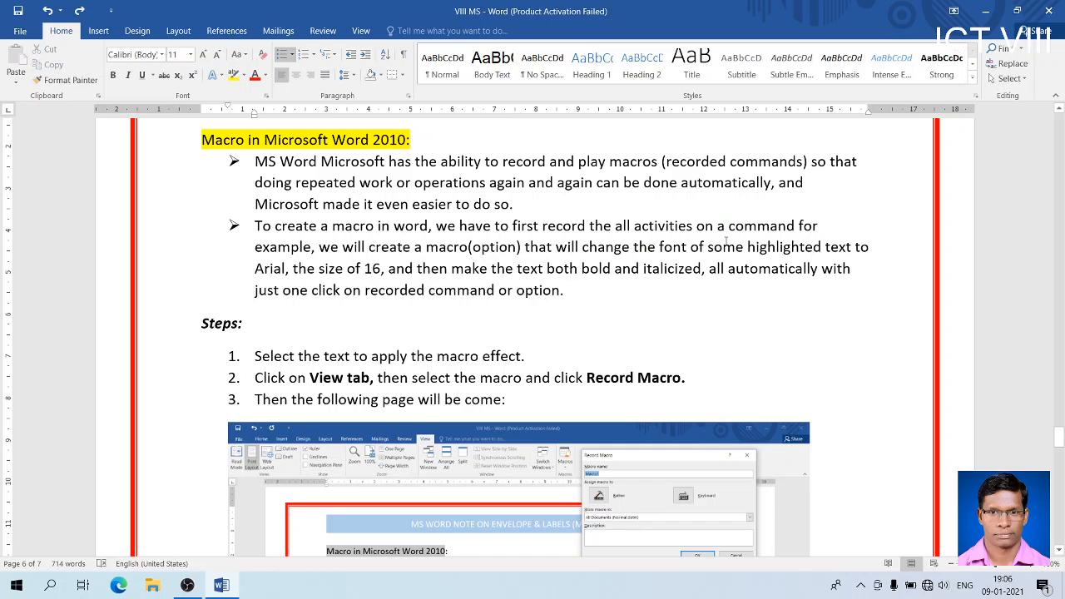
left_click_drag(704, 275, 820, 275)
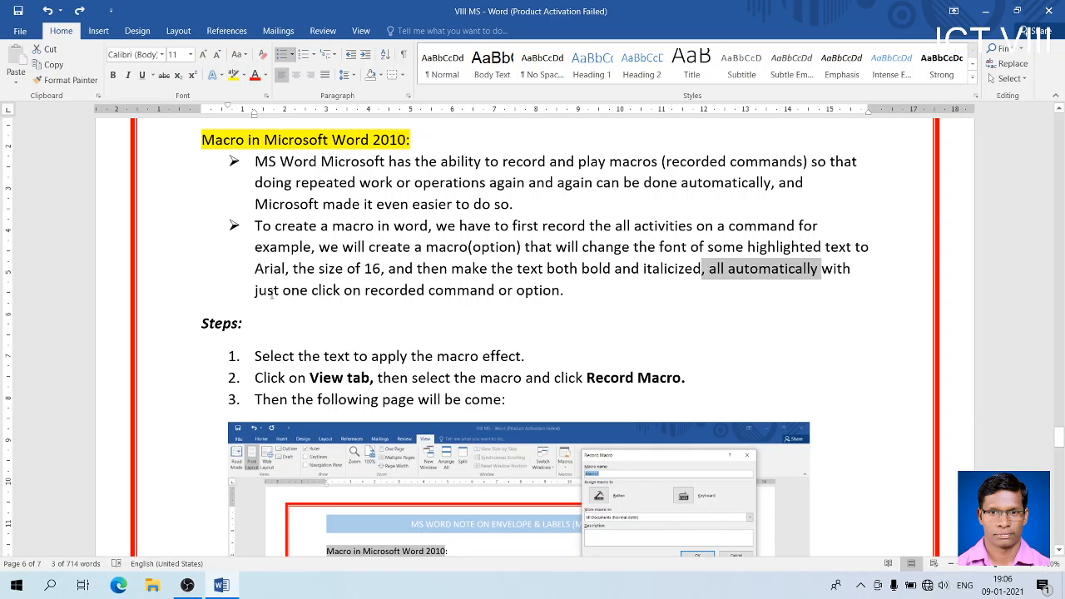
left_click_drag(272, 295, 556, 300)
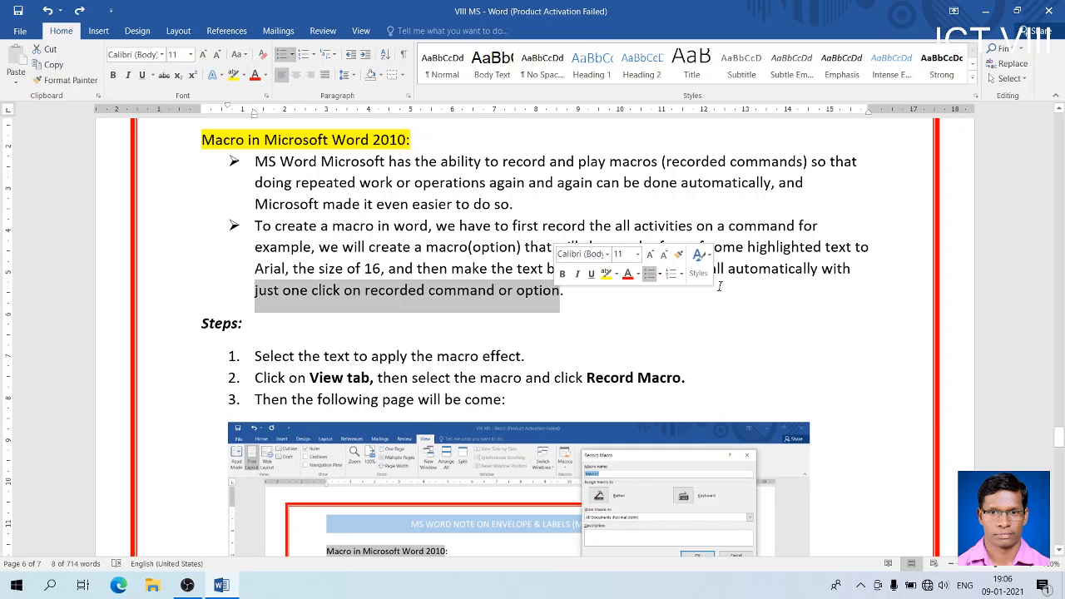
left_click(782, 279)
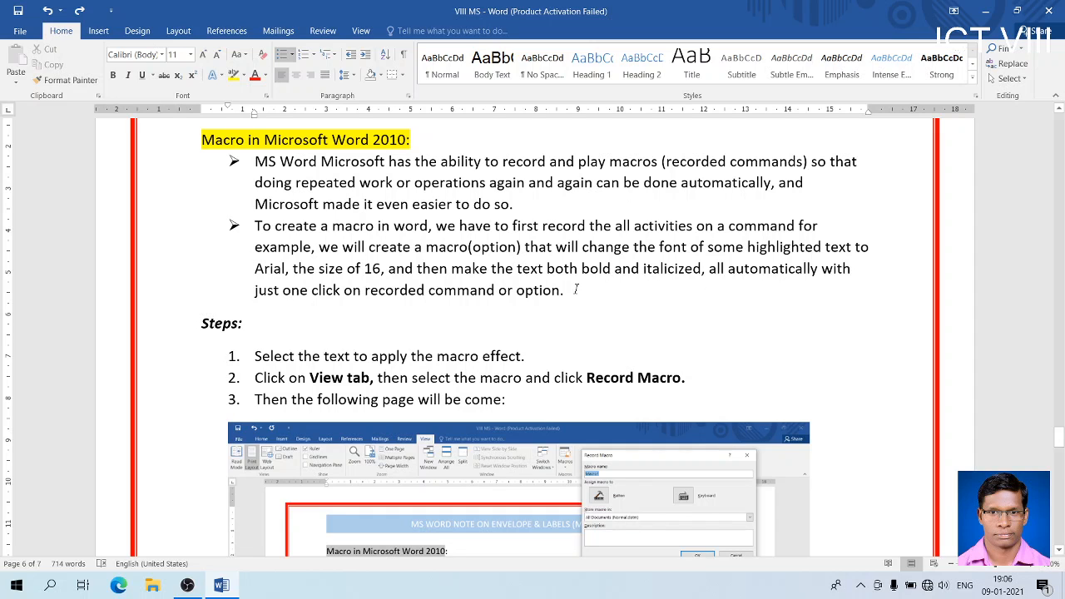
left_click_drag(581, 289, 480, 293)
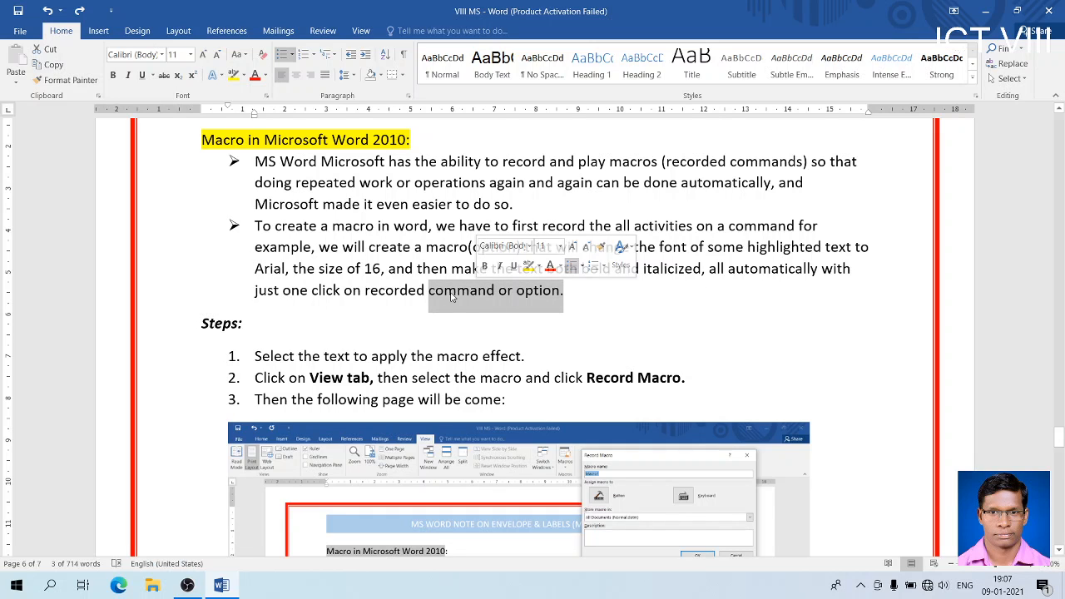
left_click(407, 297)
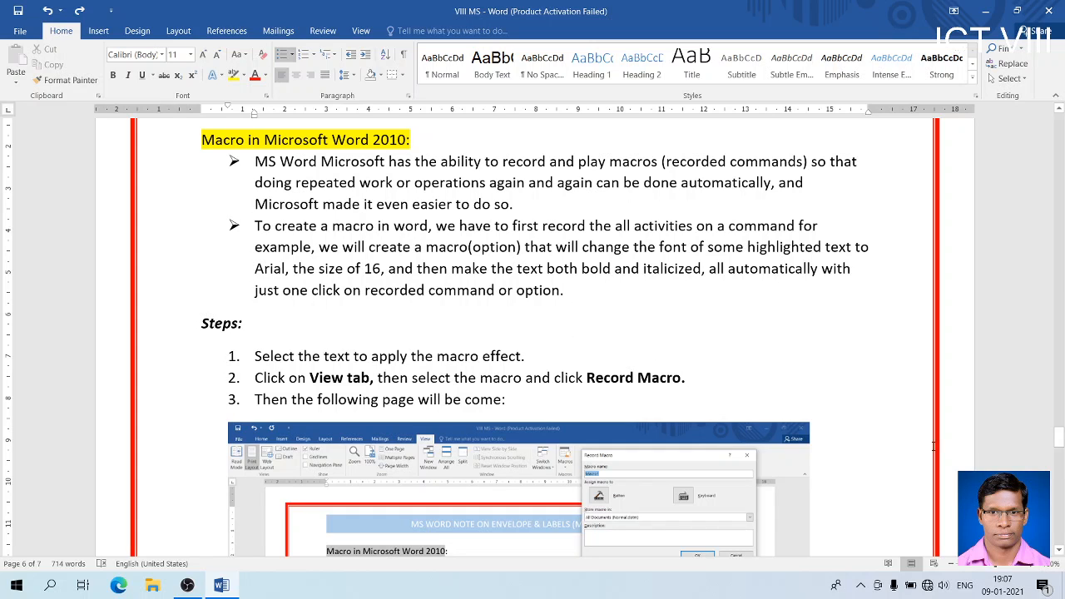
Examine the numbered macro steps and the Record Macro picture, highlighting the text-selection step and the "Click on View tab" instruction.
left_click(1059, 556)
left_click(1058, 556)
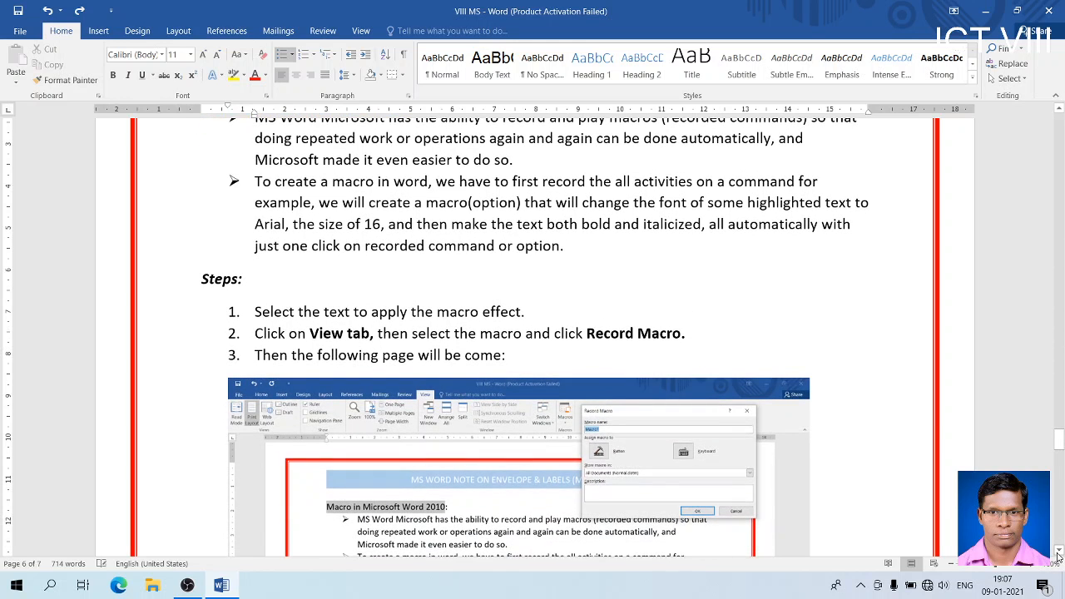
left_click(1059, 556)
left_click(1059, 556)
left_click(1059, 556)
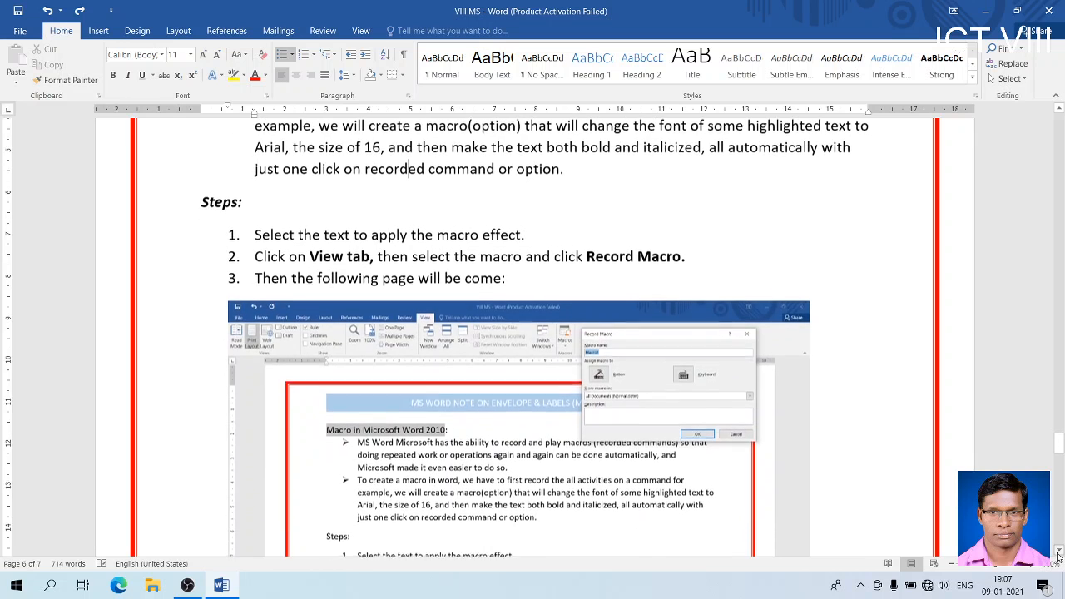
left_click(1059, 556)
left_click(1059, 556)
left_click(1059, 556)
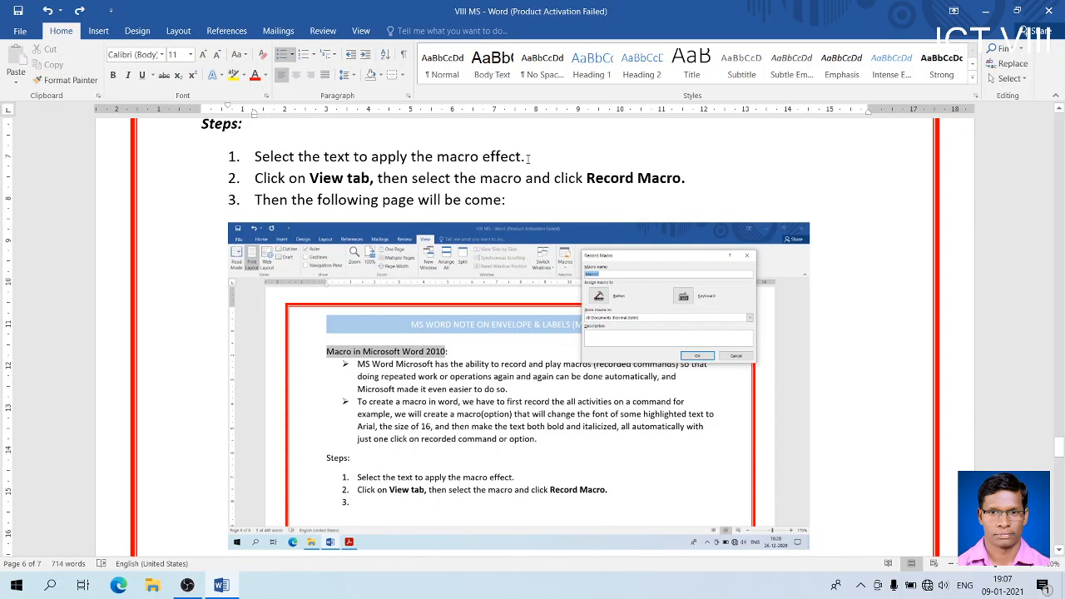
left_click_drag(254, 156, 537, 165)
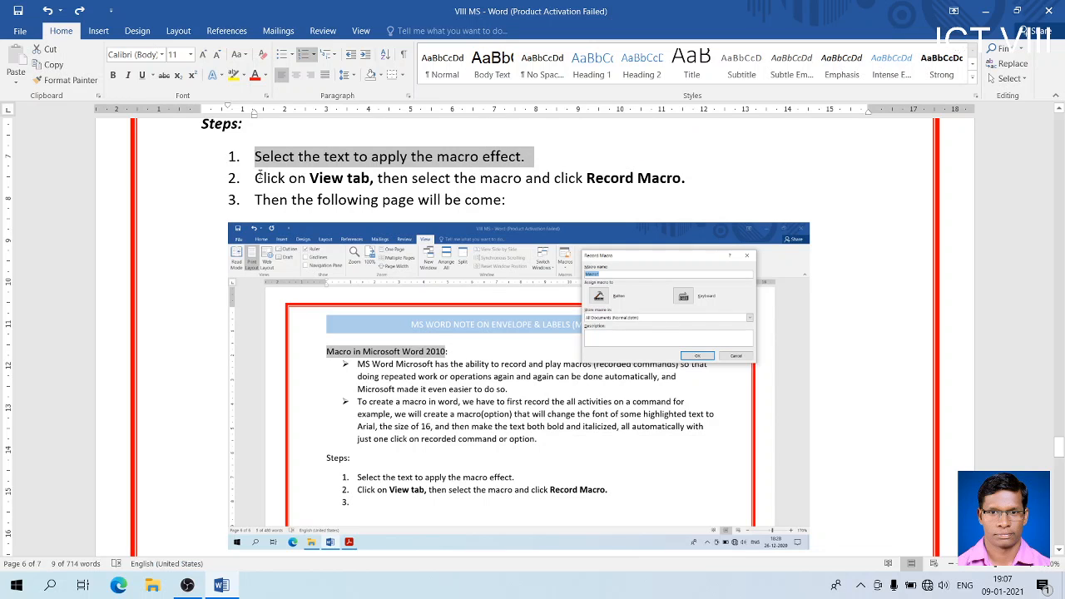
left_click_drag(256, 178, 372, 179)
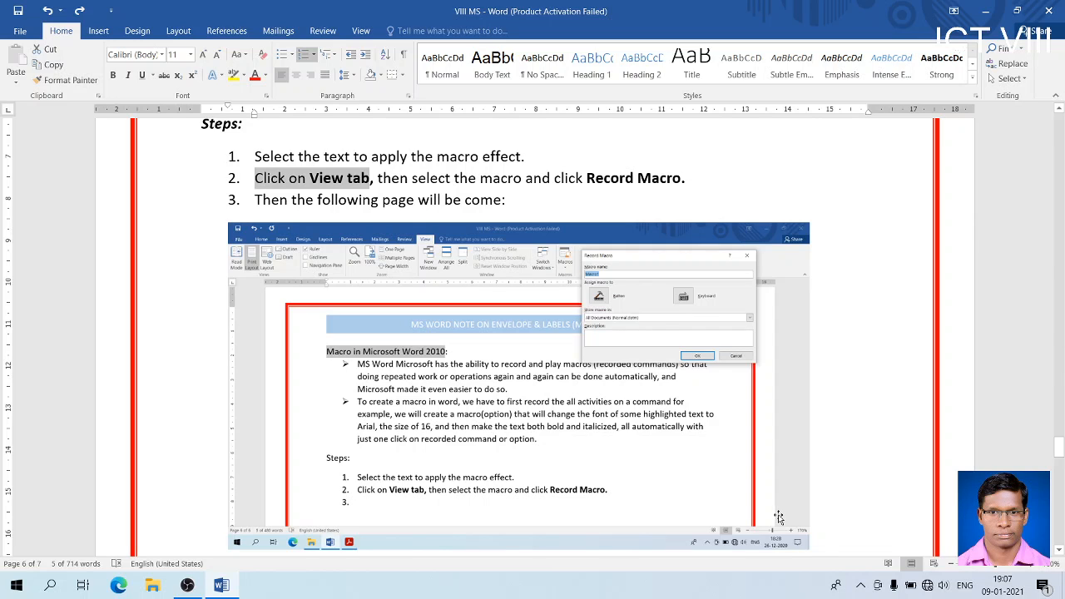
Minimize the lesson notes and open the "spd - Copy" letter at its body text.
left_click(984, 10)
left_click(981, 11)
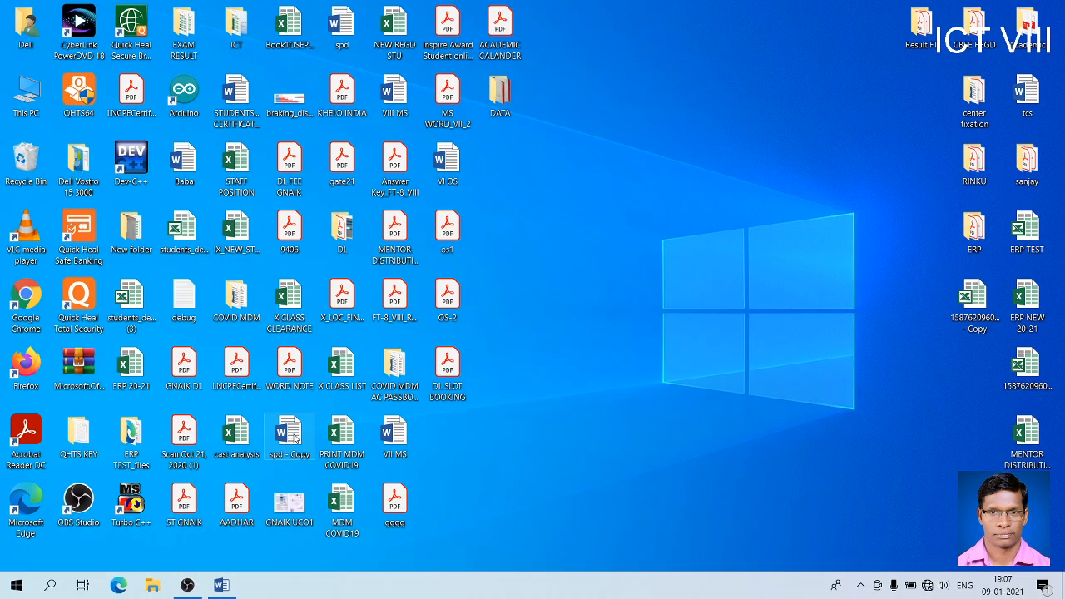
key("alt+Tab")
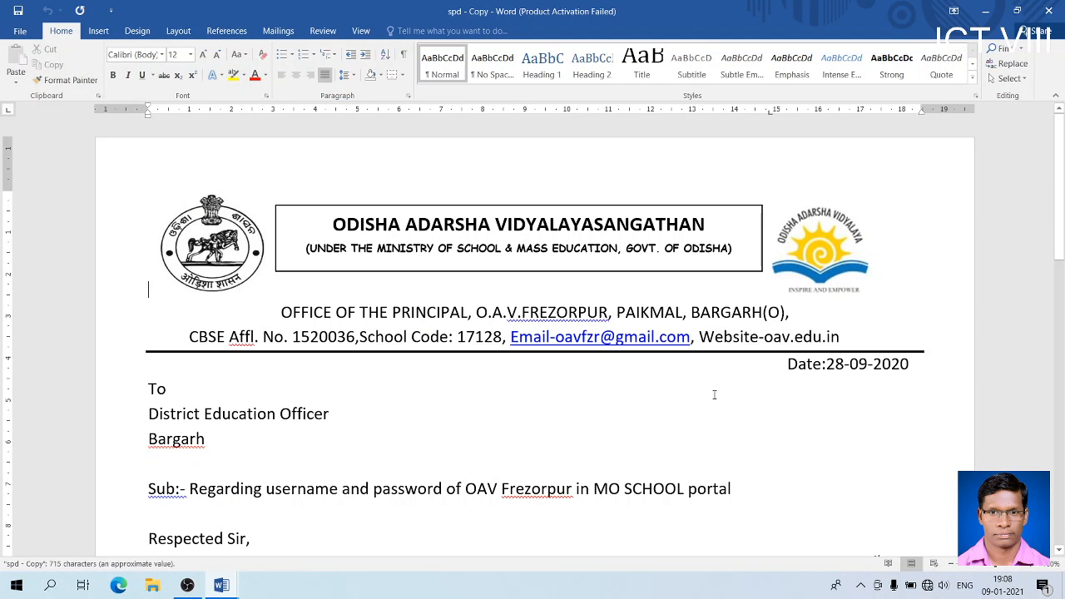
left_click_drag(1063, 260, 1062, 323)
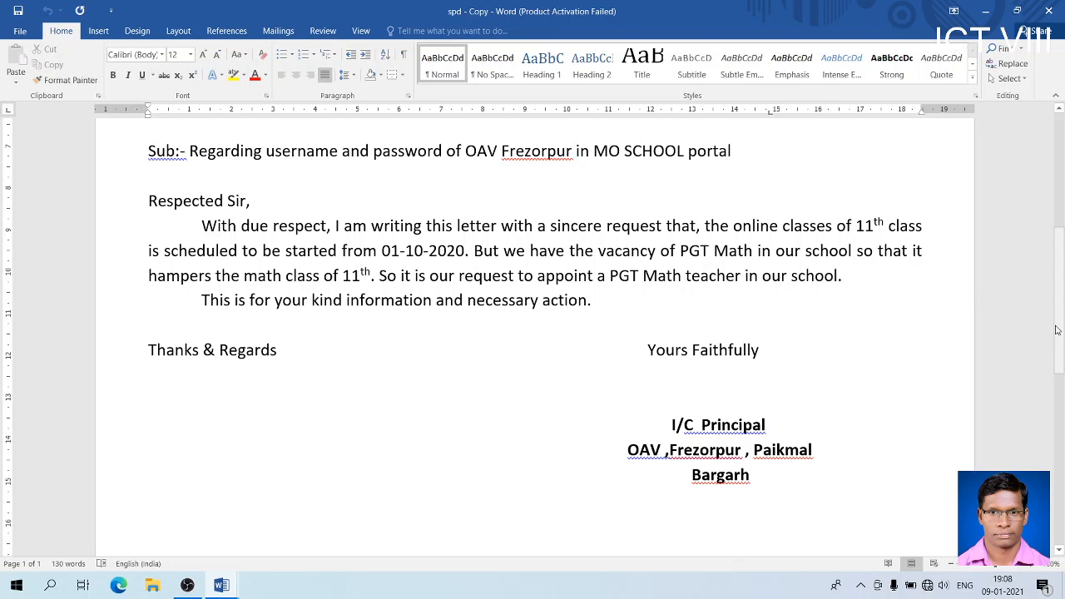
Set up a new macro recording named Macro1 assigned to a button, replacing the existing macro of that name.
left_click(360, 31)
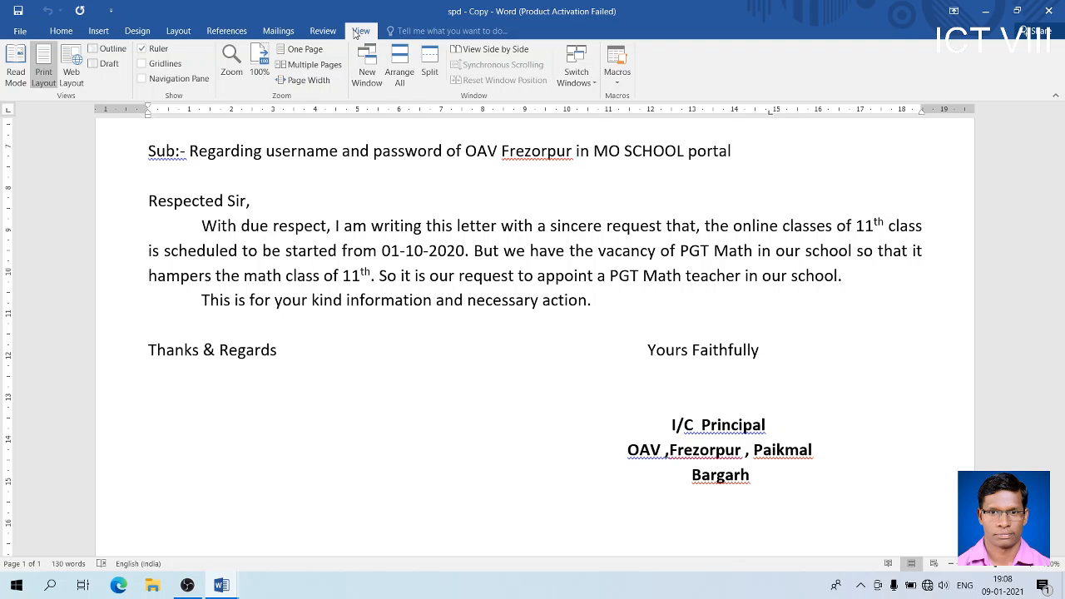
left_click(619, 83)
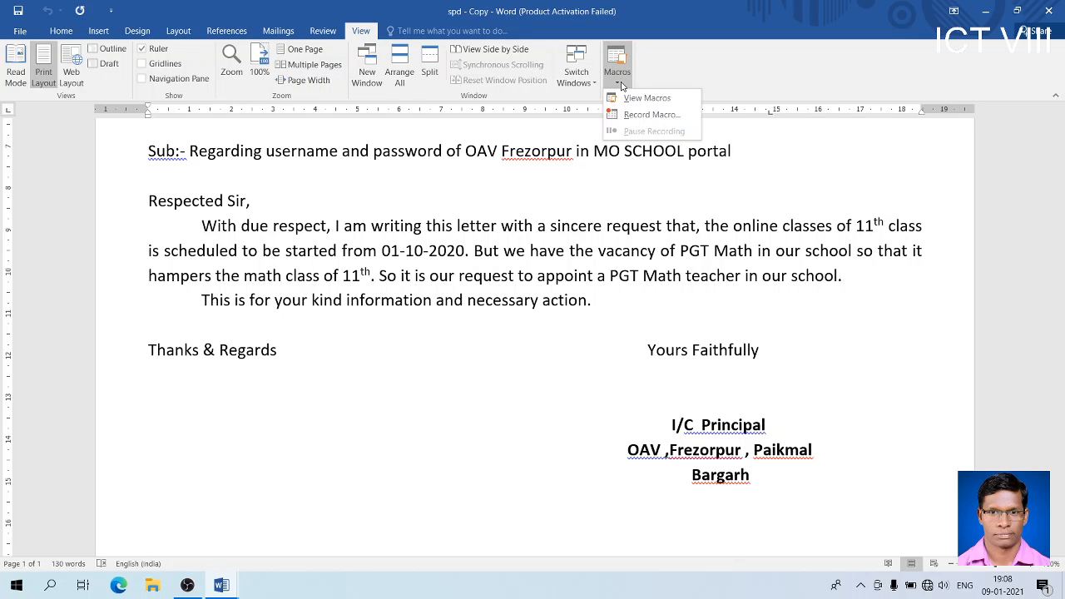
left_click(616, 86)
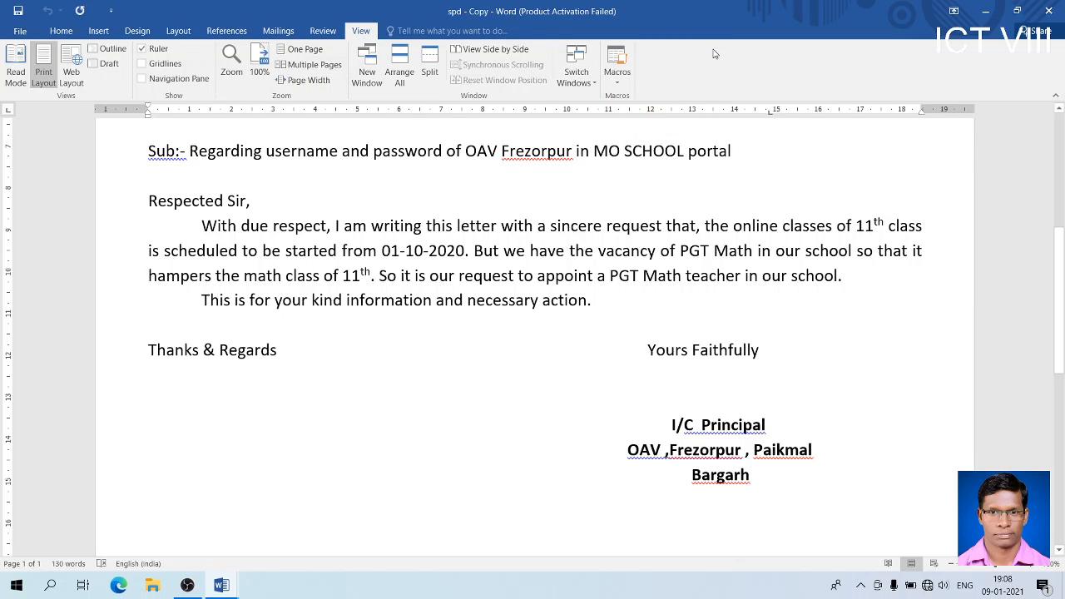
left_click(618, 80)
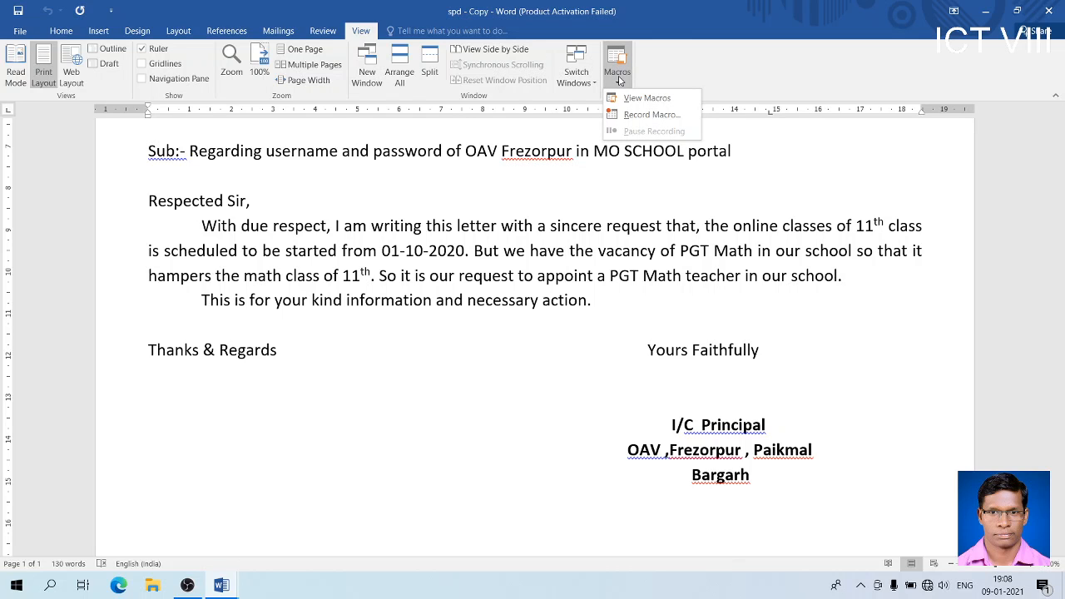
left_click(667, 114)
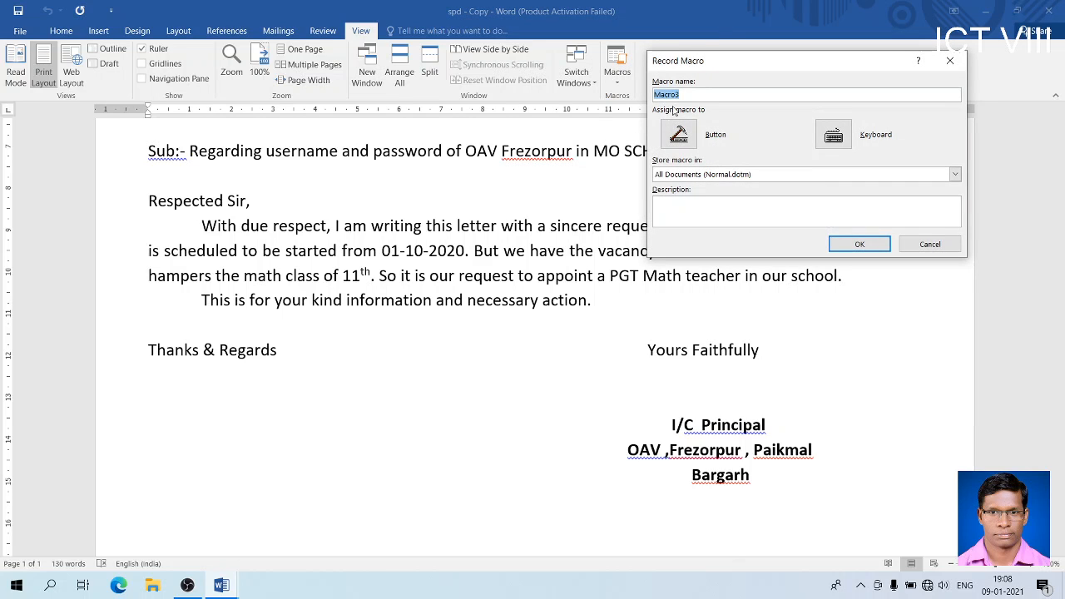
left_click(689, 96)
key("BackSpace")
type("1")
left_click(688, 140)
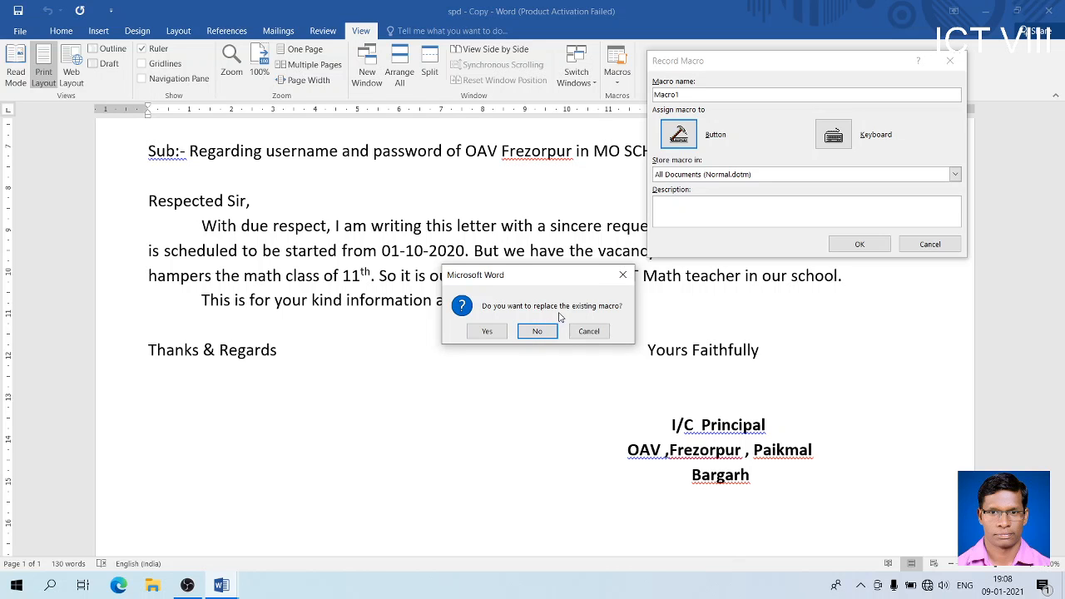
left_click(491, 331)
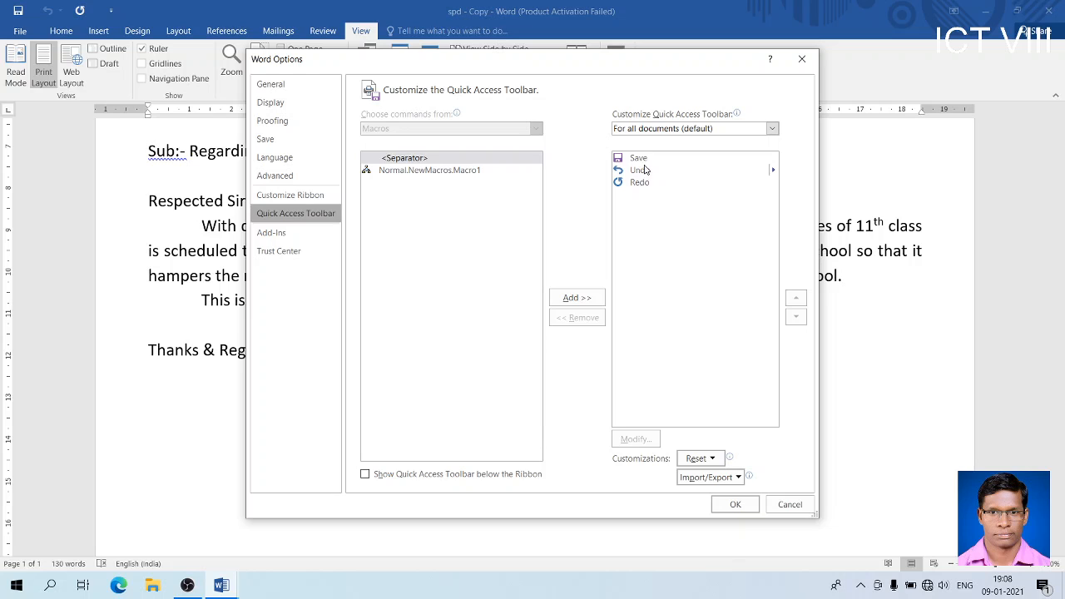
Add Normal.NewMacros.Macro1 to the Quick Access Toolbar for all documents and begin recording.
left_click(448, 172)
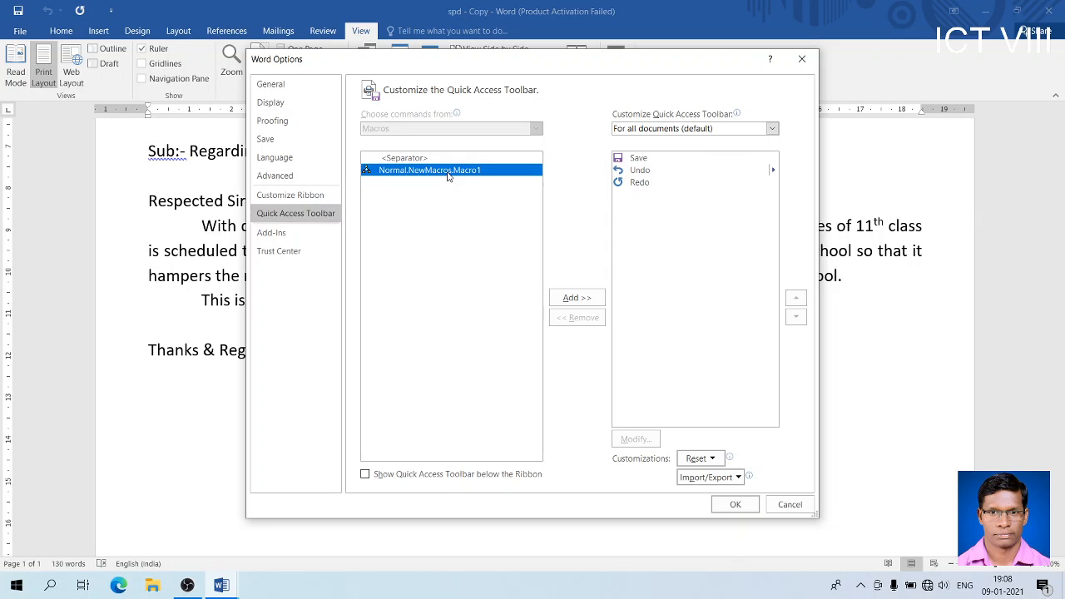
left_click(578, 299)
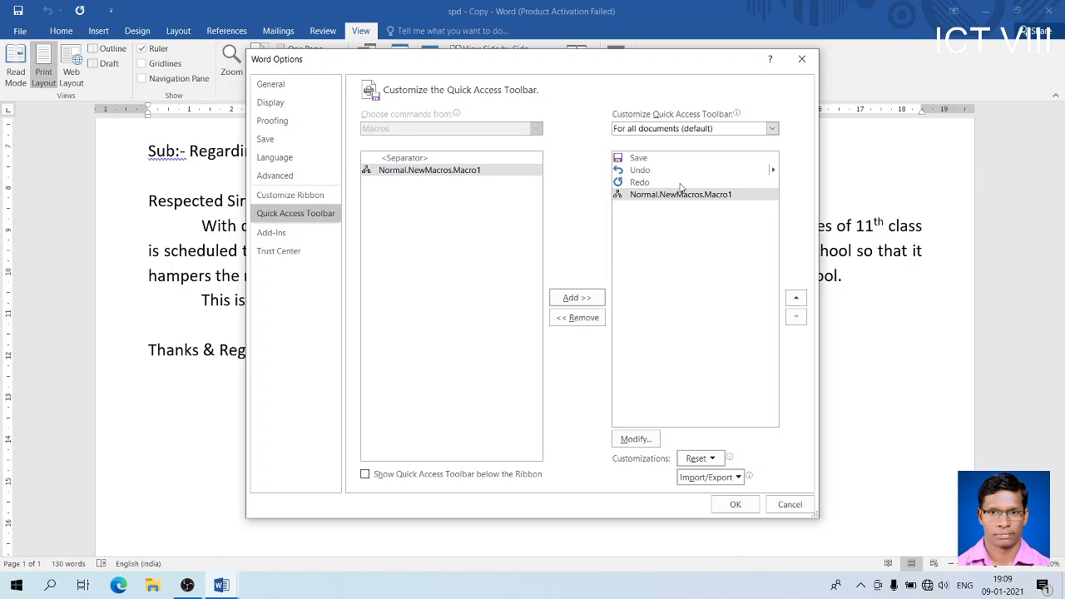
left_click(736, 506)
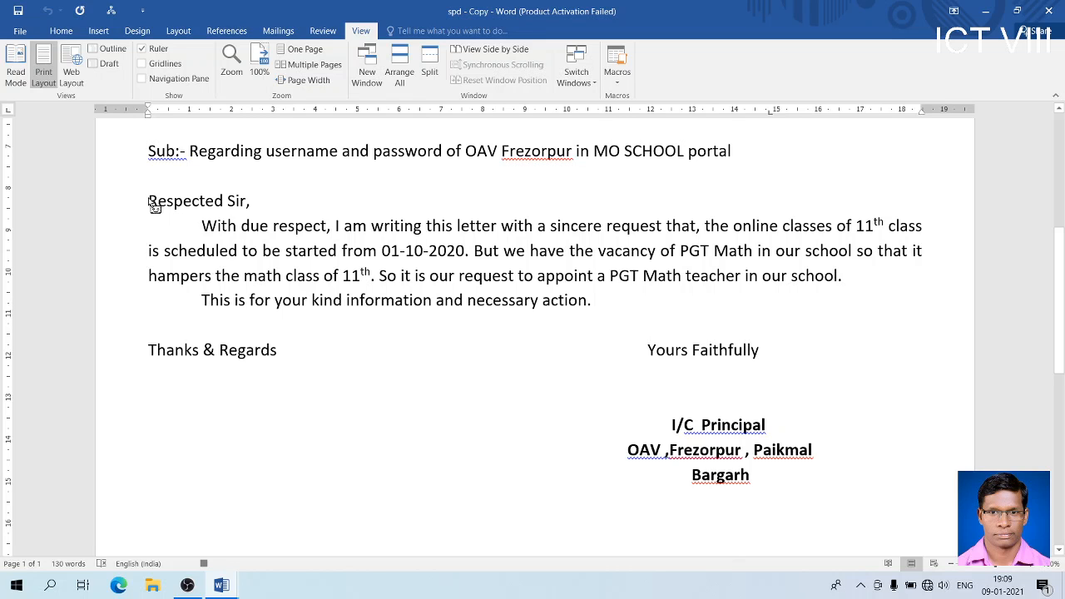
Format "Respected Sir," as bold, italic and underlined in red with the Algerian font.
left_click_drag(155, 207, 252, 203)
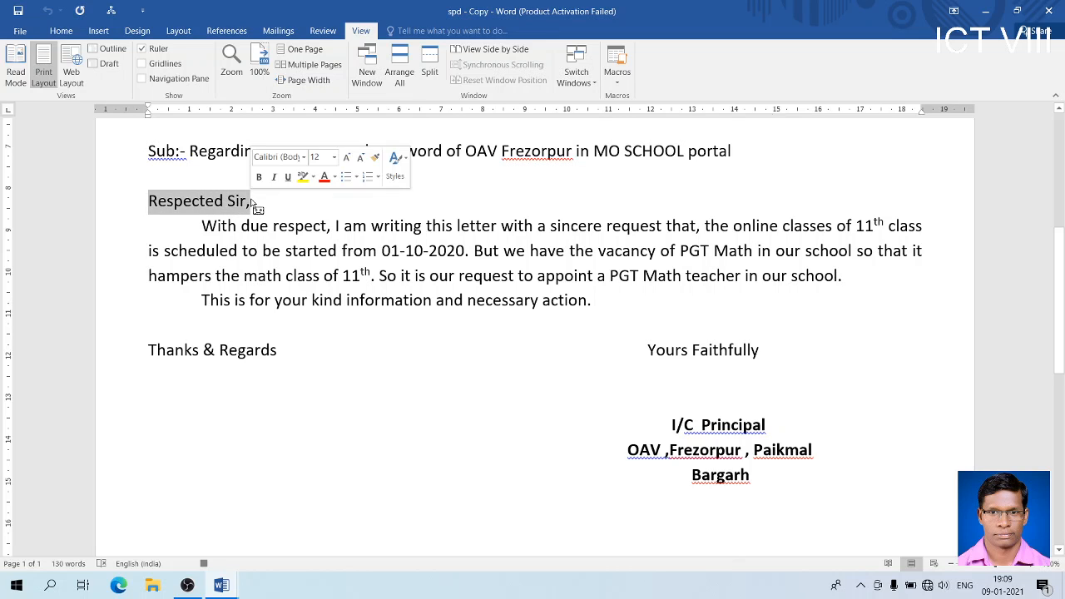
left_click(62, 31)
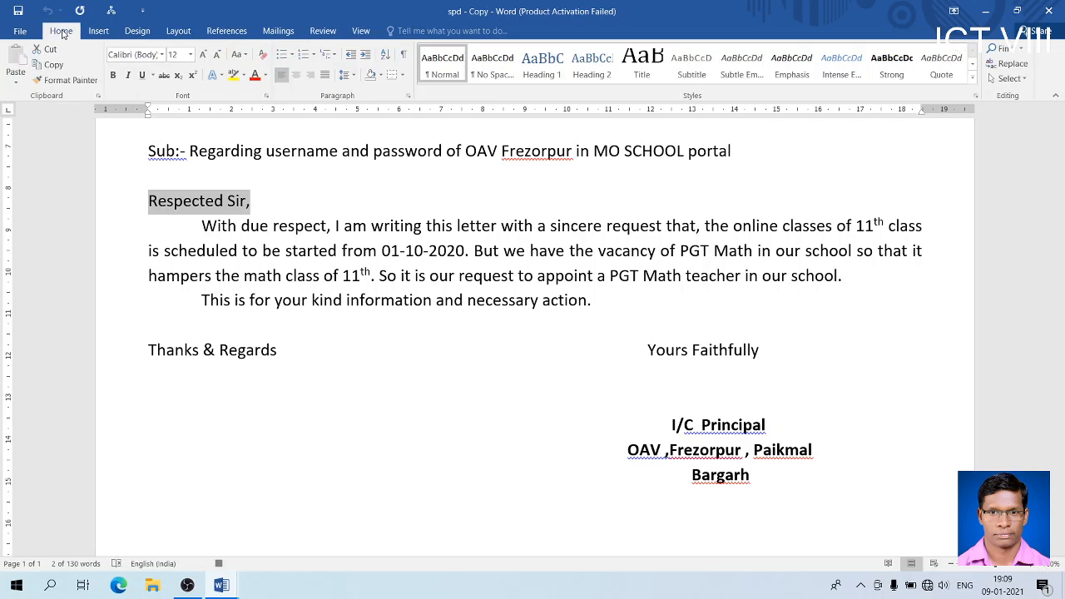
left_click(113, 75)
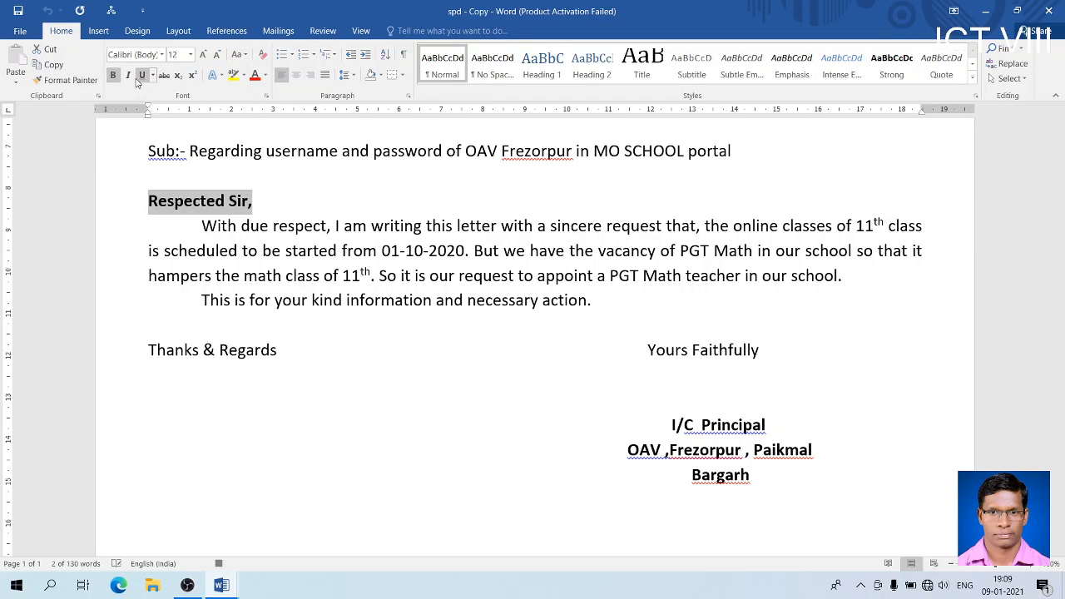
left_click(129, 75)
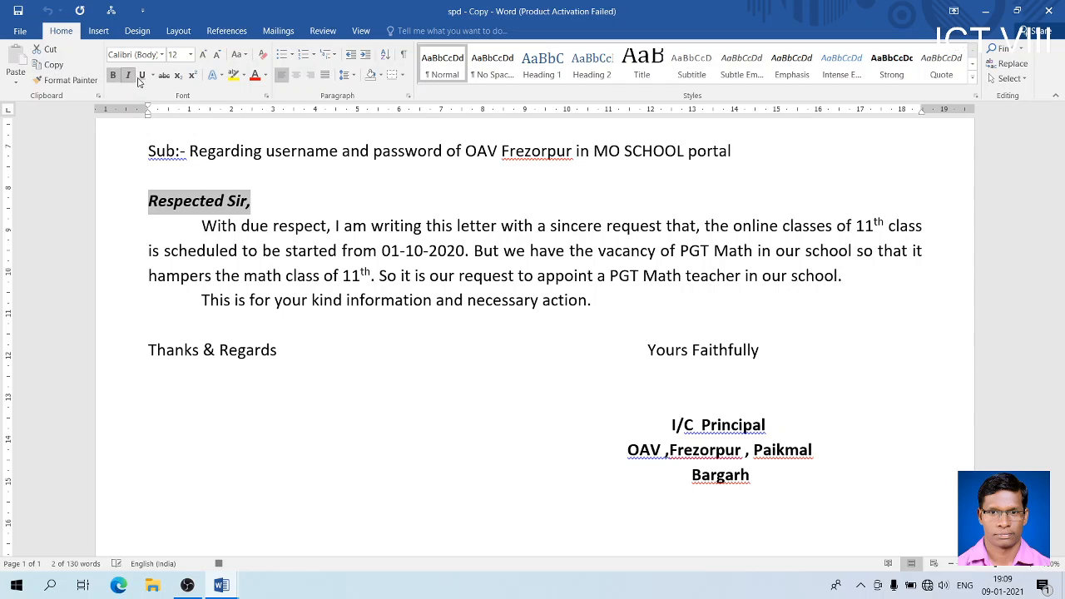
left_click(142, 75)
left_click(255, 76)
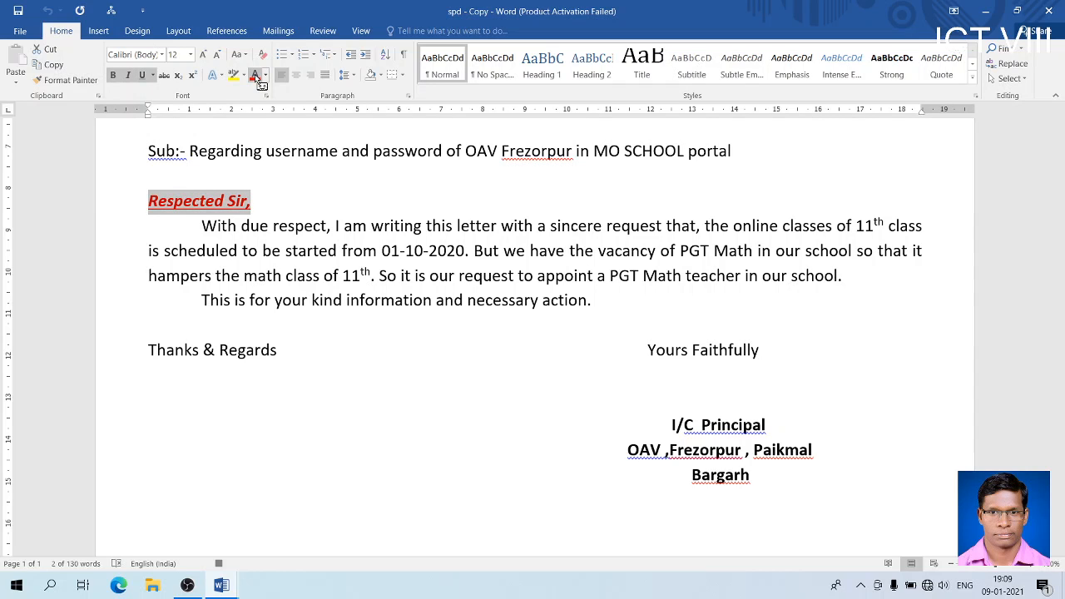
left_click(162, 54)
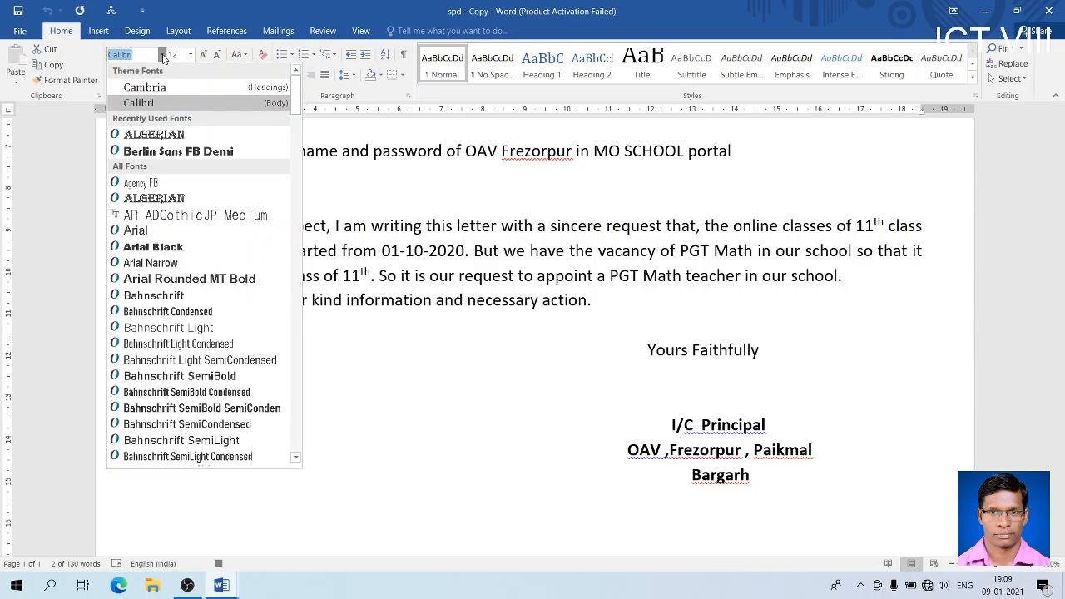
left_click(154, 134)
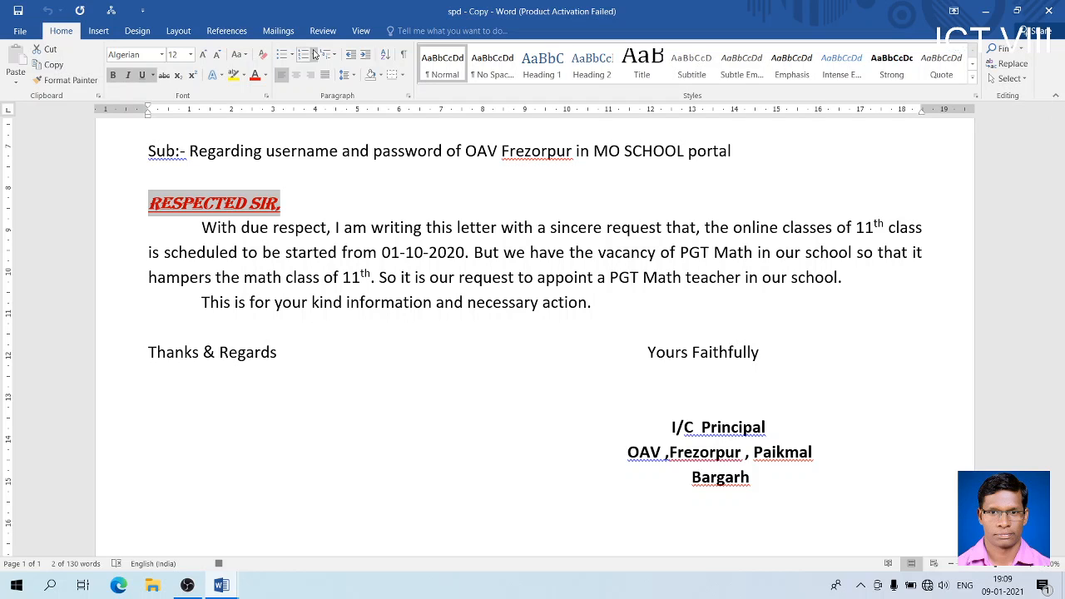
Stop the macro recording and deselect the "Respected Sir," line.
left_click(363, 32)
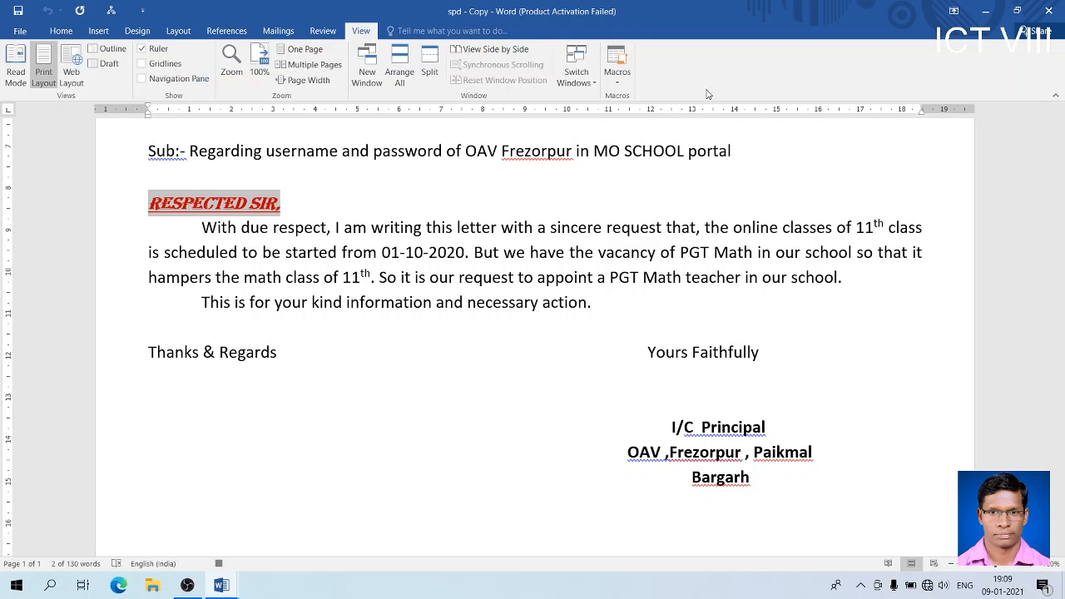
left_click(629, 84)
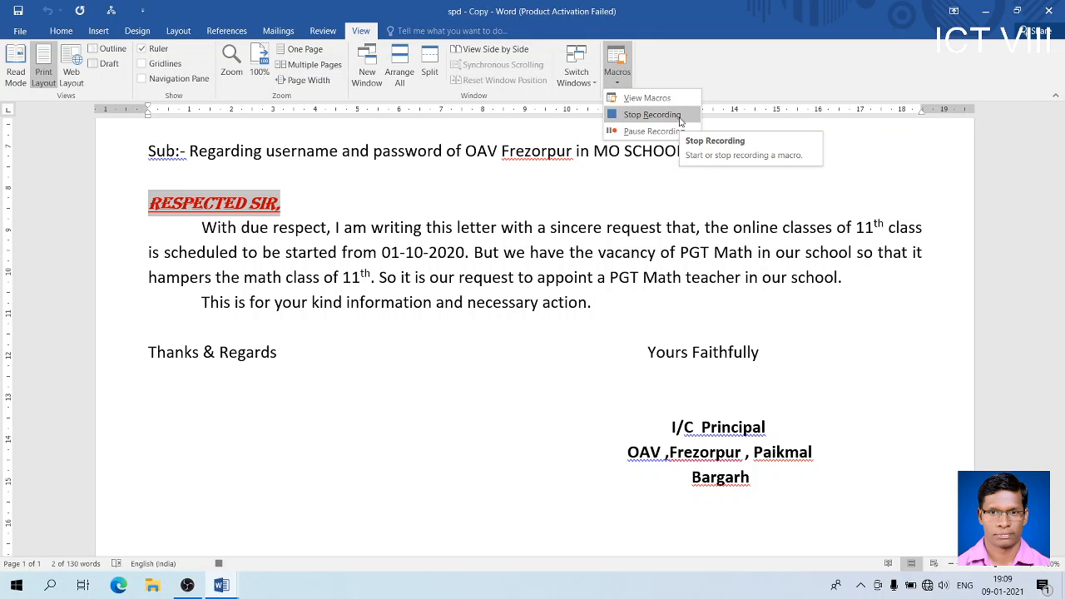
left_click(653, 115)
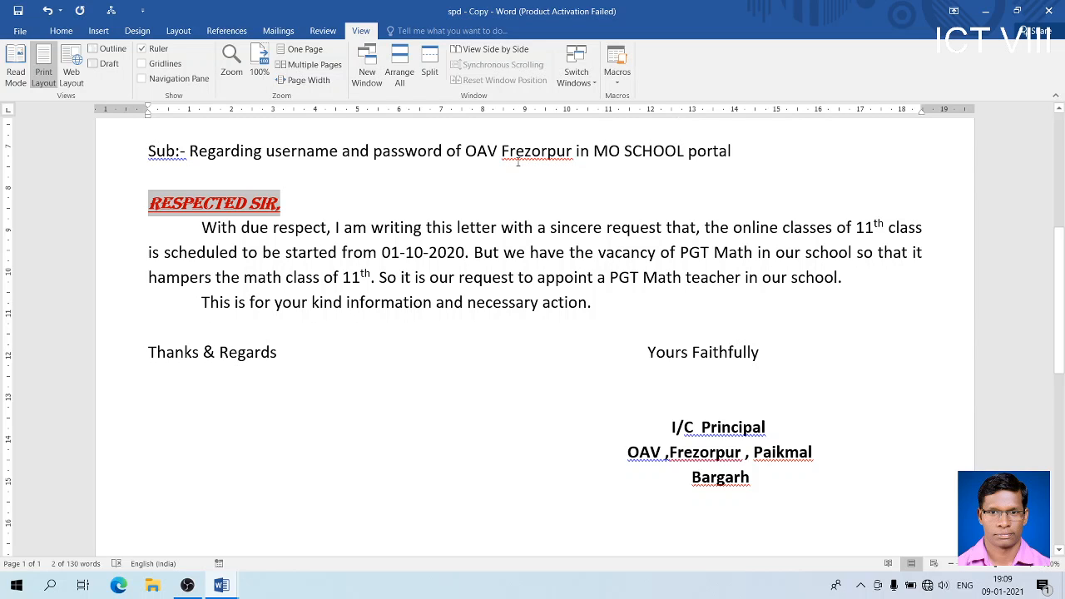
left_click(305, 206)
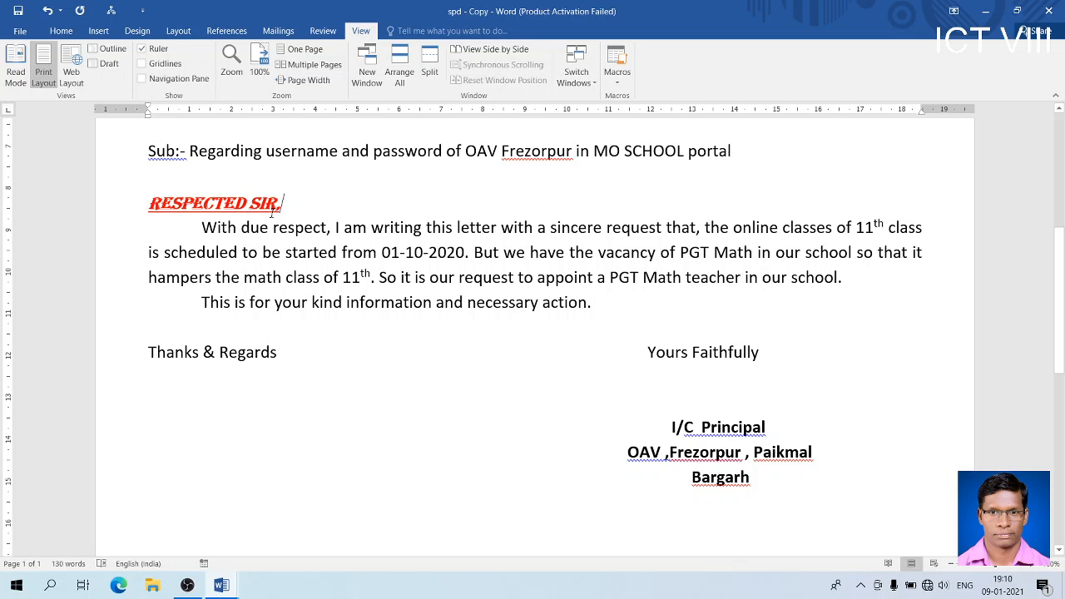
Run the recorded Macro1 on the "Thanks & Regards" text.
left_click(281, 354)
left_click_drag(282, 354, 146, 353)
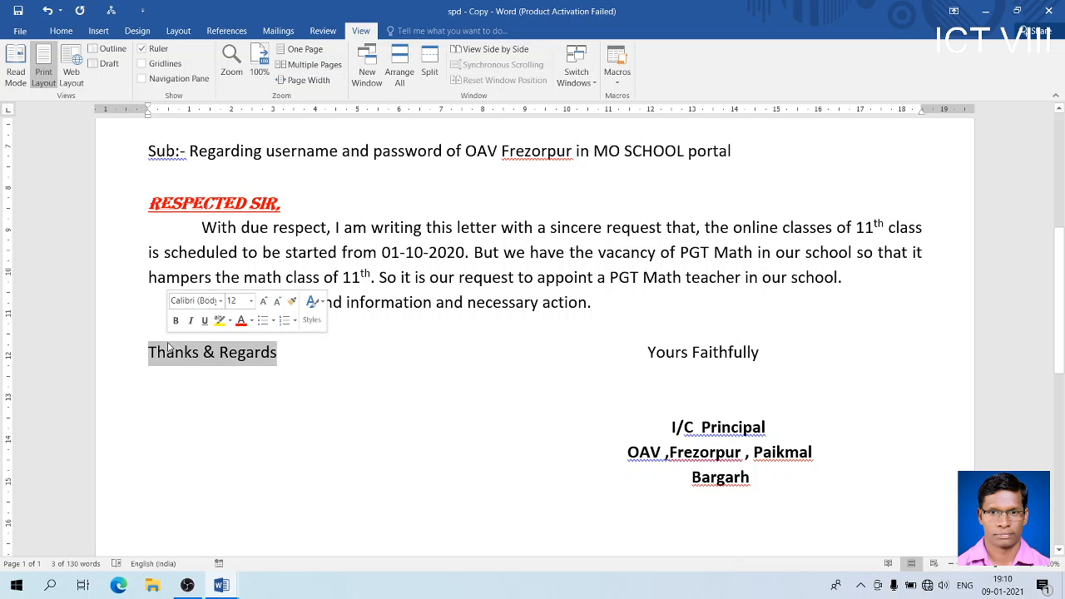
left_click(112, 10)
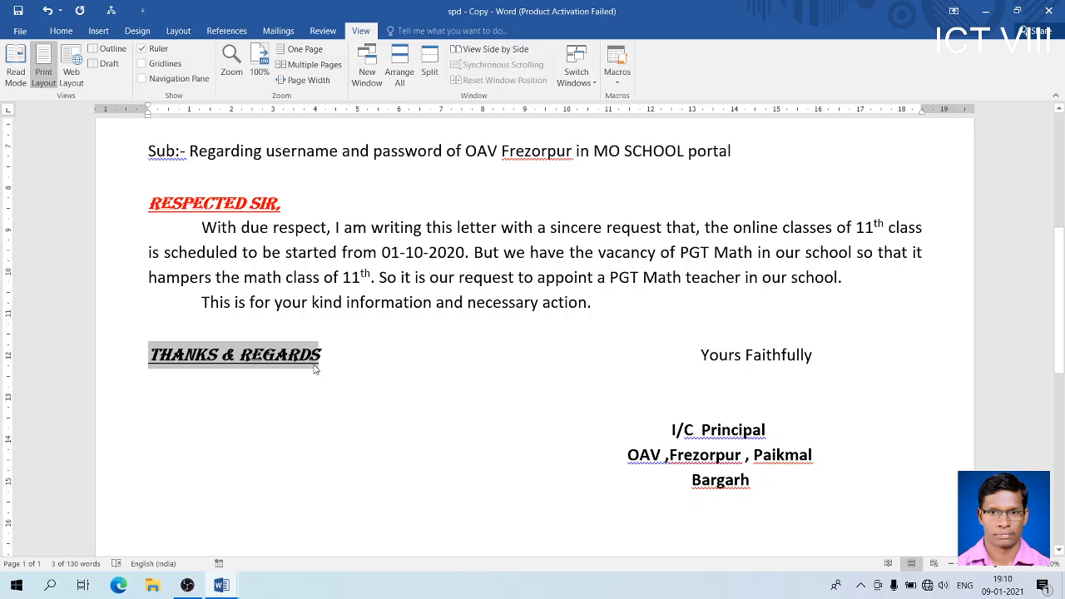
Run Macro1 on "Yours Faithfully" and on the word "Frezorpur" in the subject line.
left_click(758, 350)
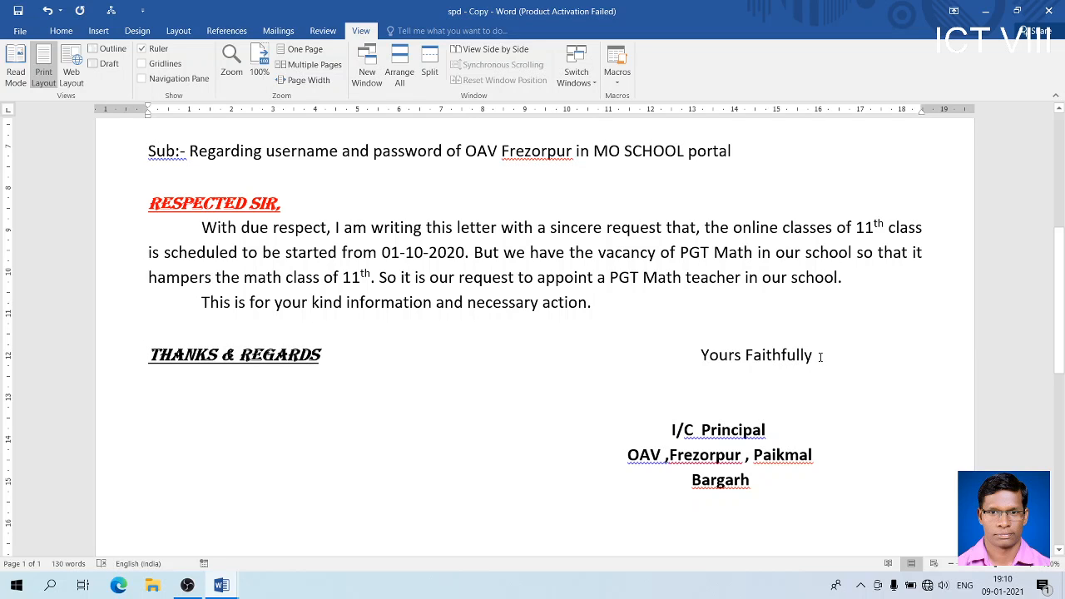
left_click_drag(820, 356, 701, 356)
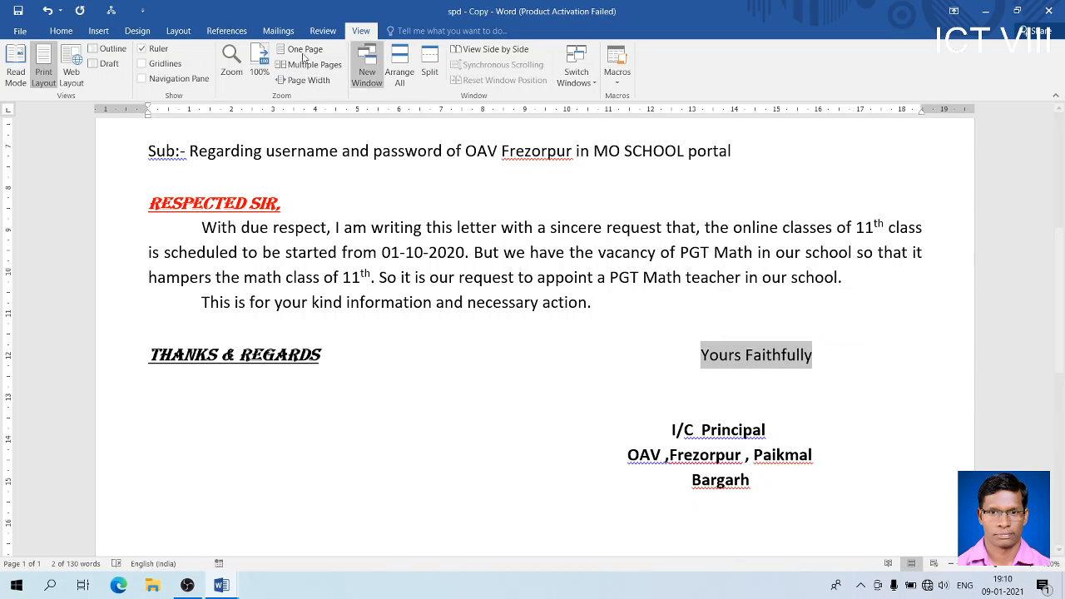
left_click(114, 9)
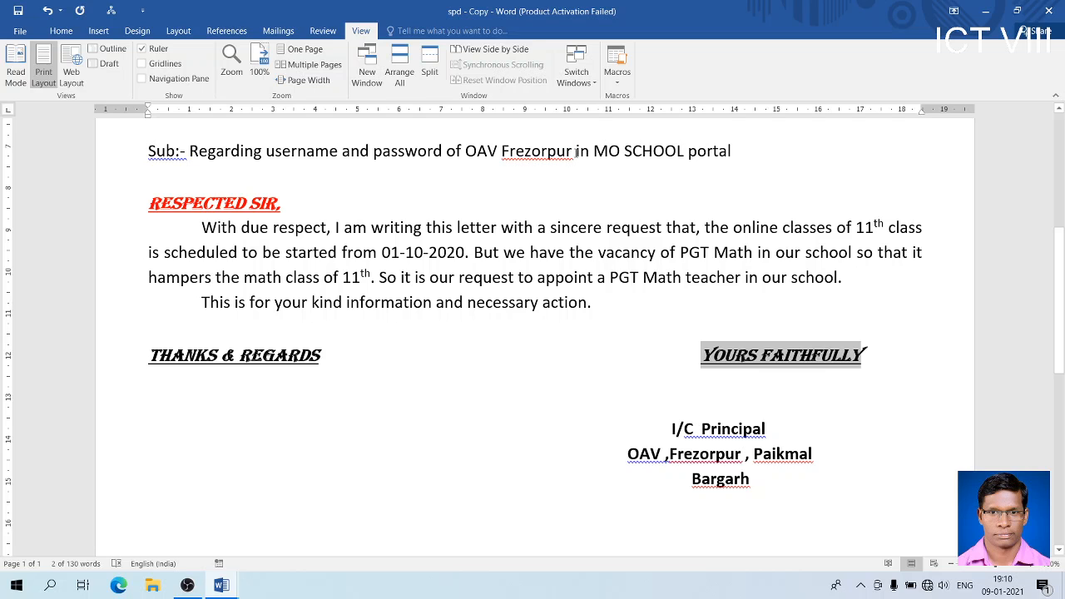
left_click_drag(575, 153, 497, 151)
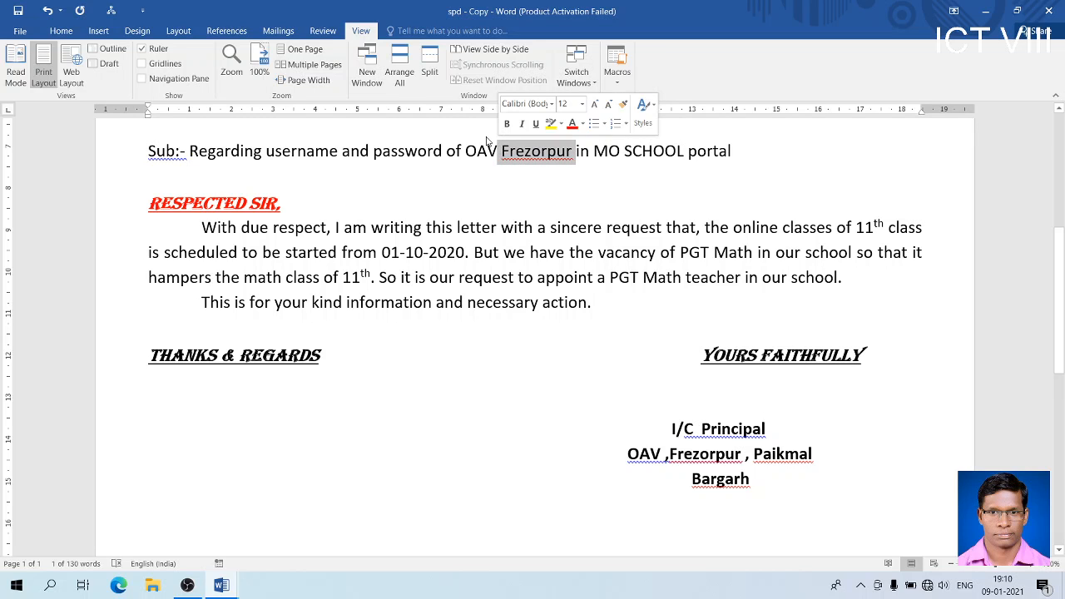
left_click(112, 12)
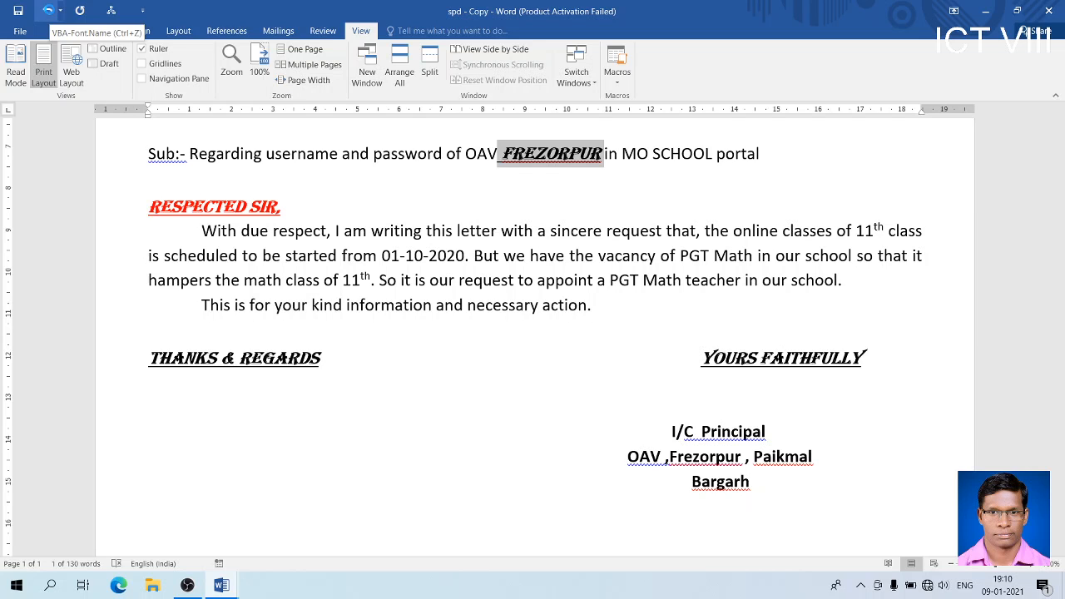
Undo all macro results on "Frezorpur", "Yours Faithfully" and "Thanks & Regards", plus the formatting of "Respected Sir,".
left_click(50, 12)
left_click(50, 12)
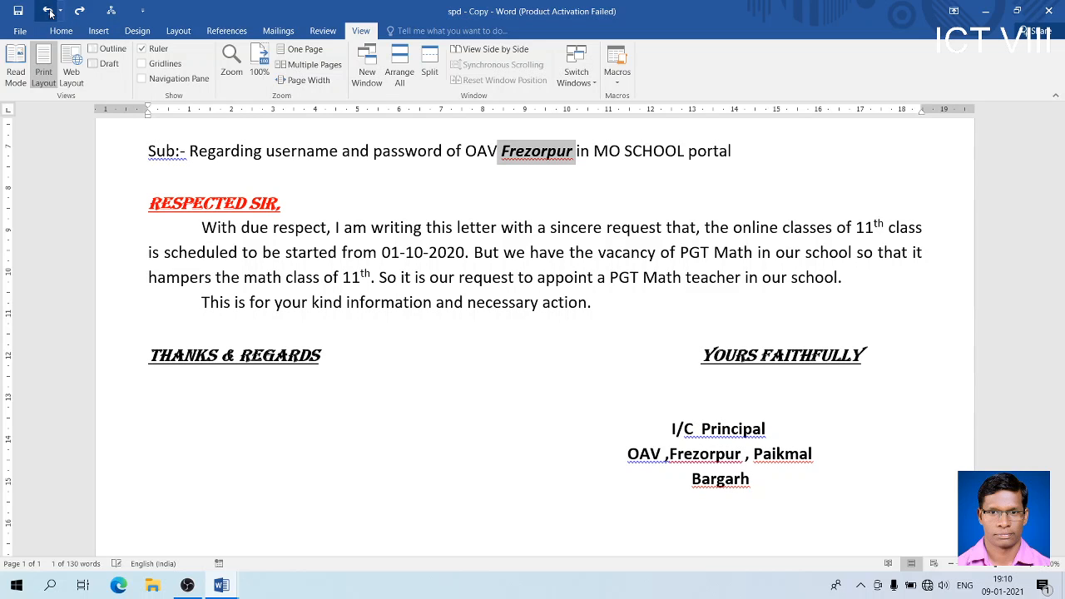
left_click(50, 12)
left_click(50, 12)
left_click(50, 12)
left_click(50, 12)
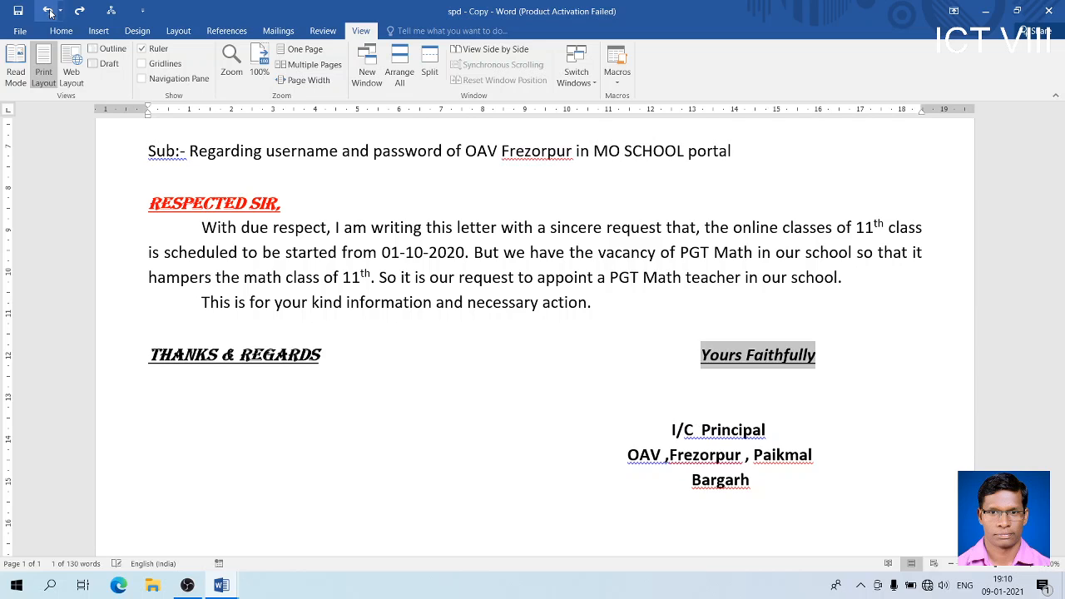
left_click(50, 11)
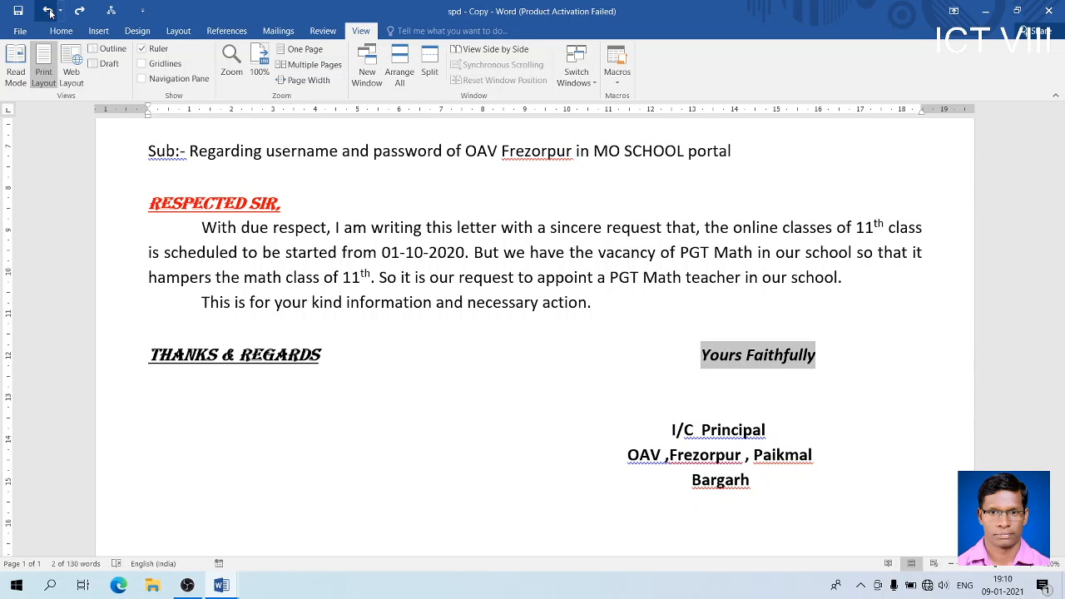
left_click(50, 12)
left_click(49, 12)
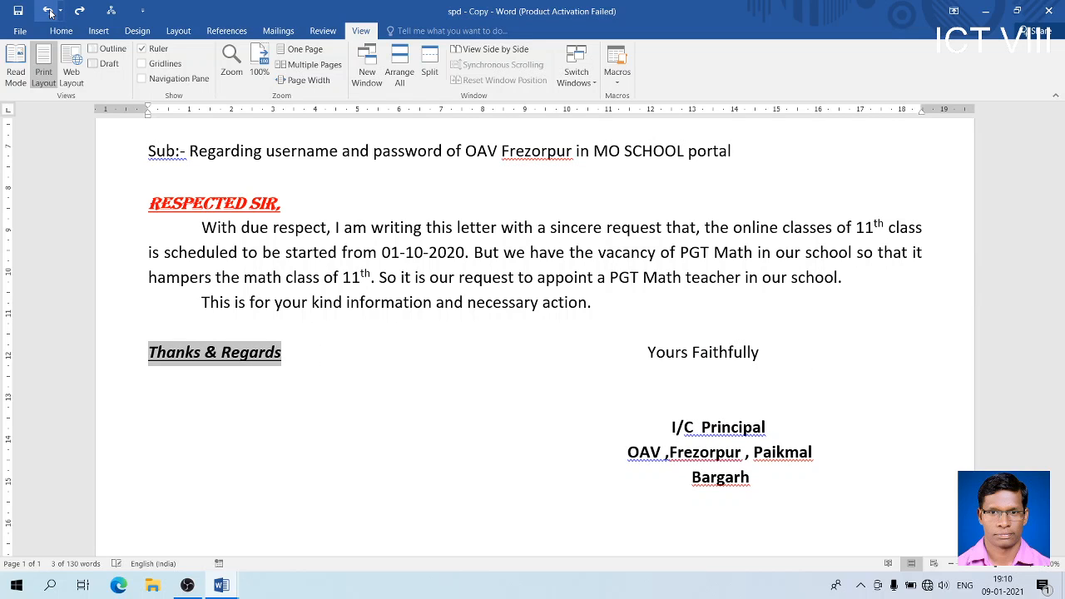
left_click(50, 11)
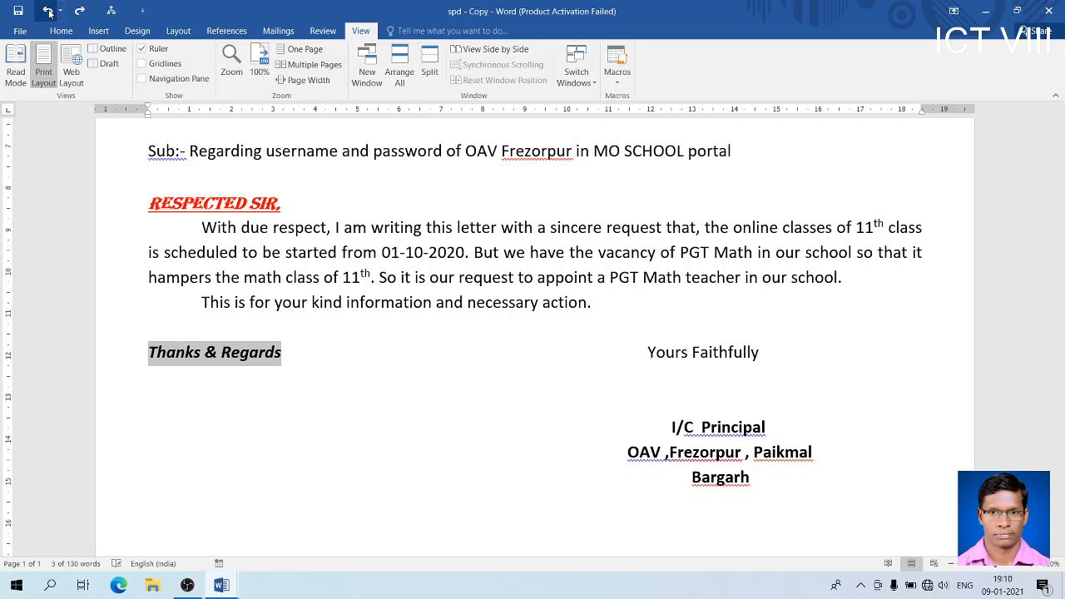
left_click(50, 11)
left_click(50, 11)
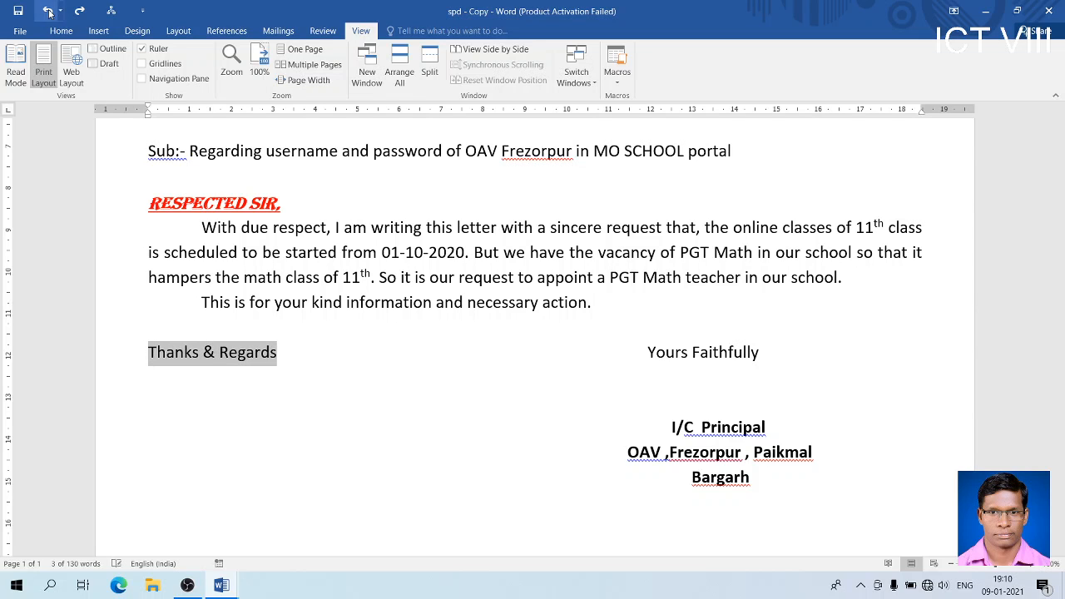
left_click(50, 11)
left_click(49, 12)
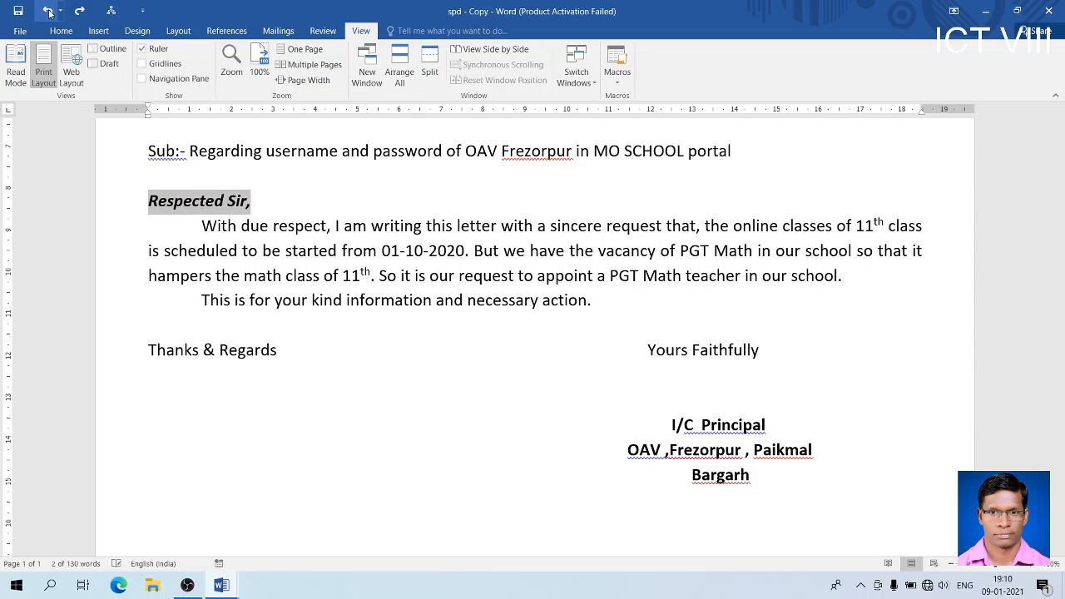
left_click(49, 12)
left_click(50, 12)
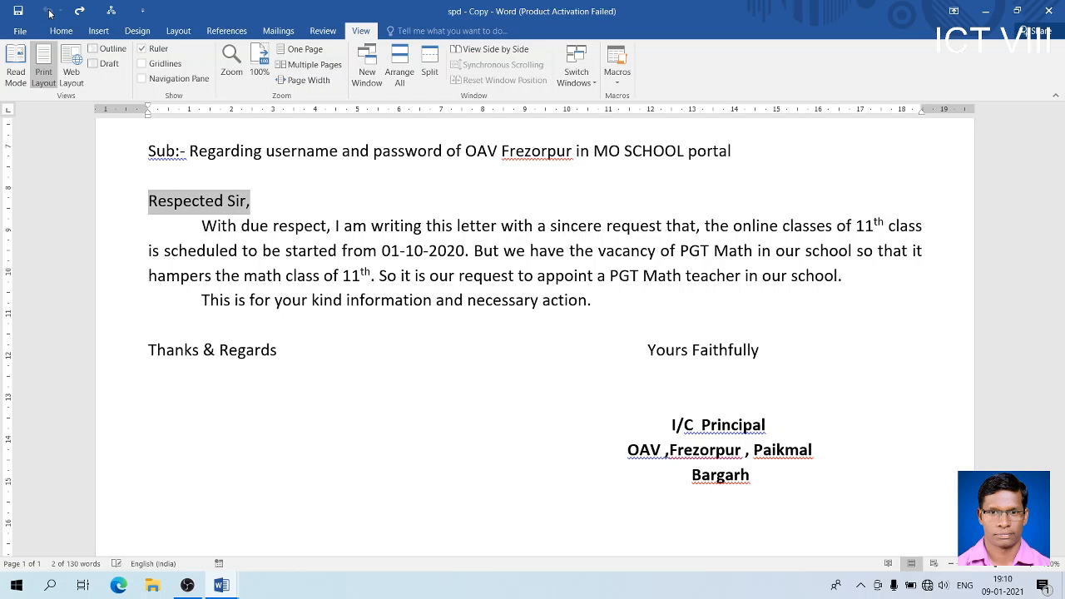
Remove the old macro's button from the Quick Access Toolbar and deselect the "Respected Sir," line.
right_click(114, 11)
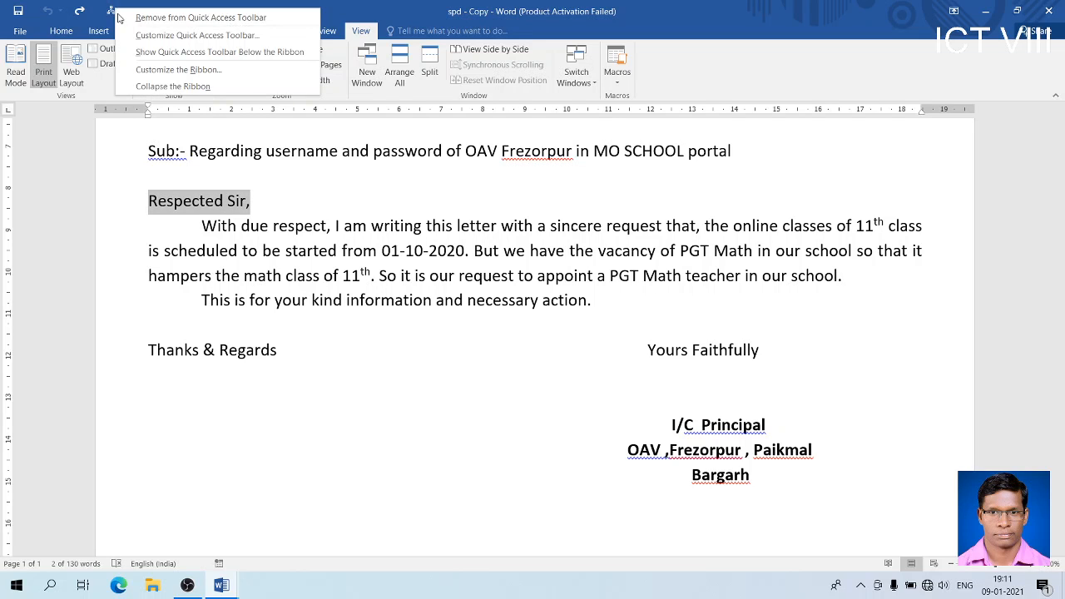
left_click(122, 18)
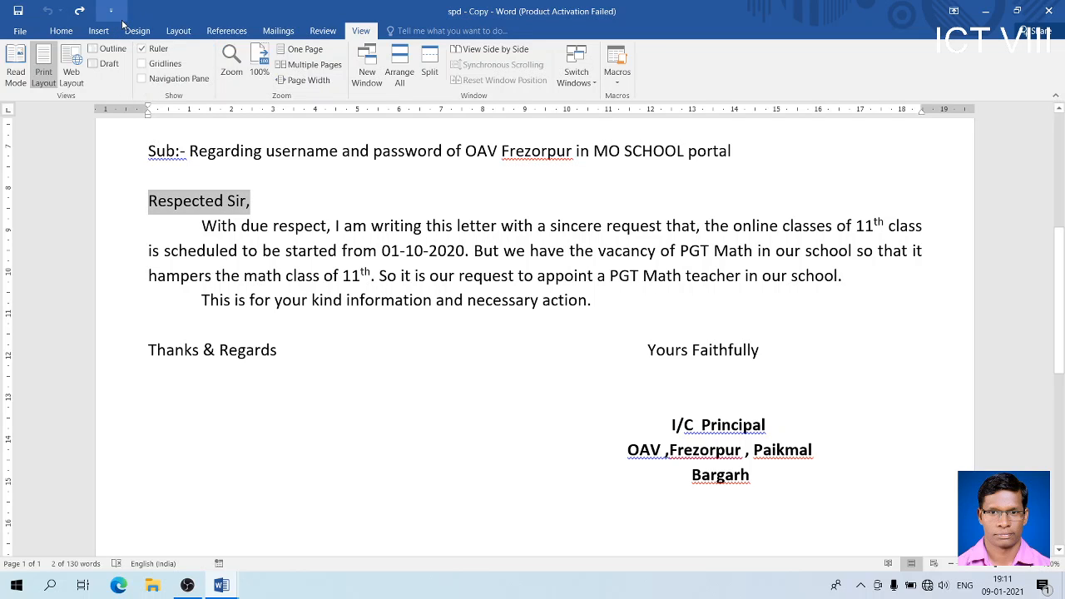
left_click(307, 350)
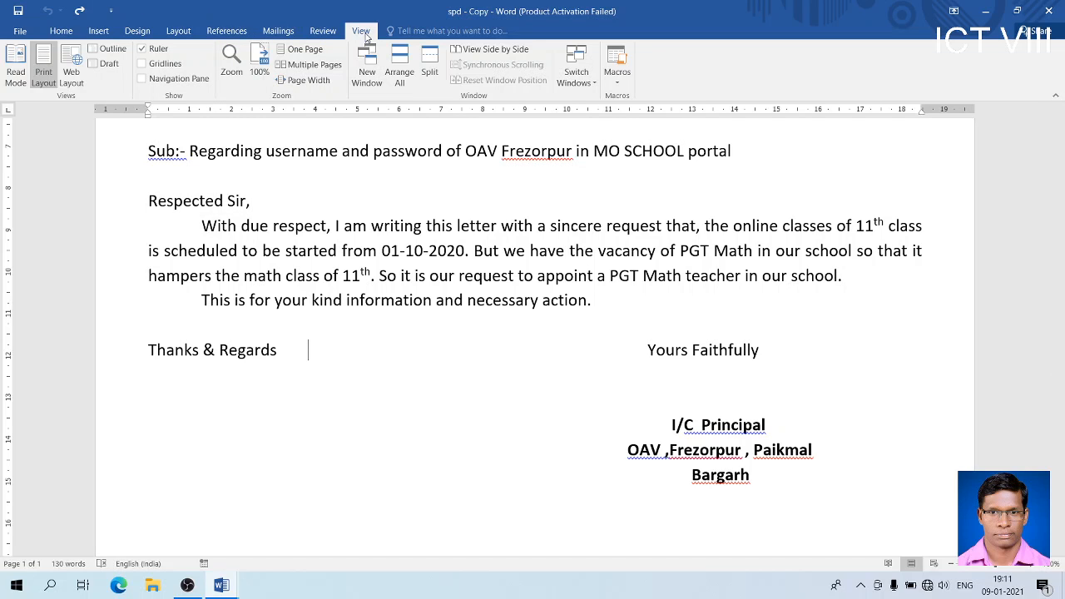
Start recording Macro3 for all documents (Normal.dotm), assigned to a button added to the Quick Access Toolbar.
left_click(618, 80)
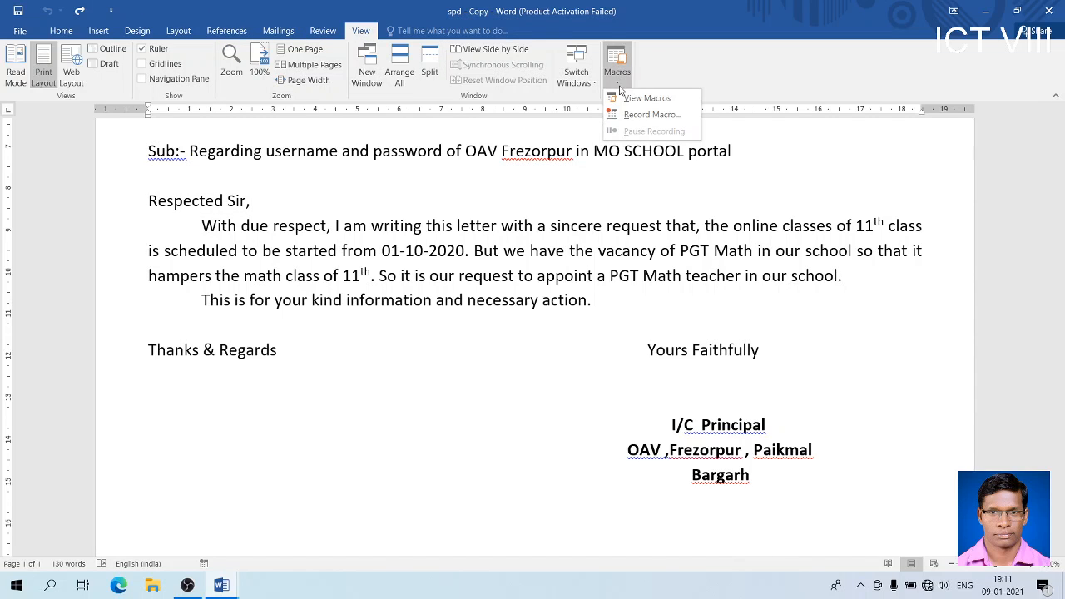
left_click(649, 115)
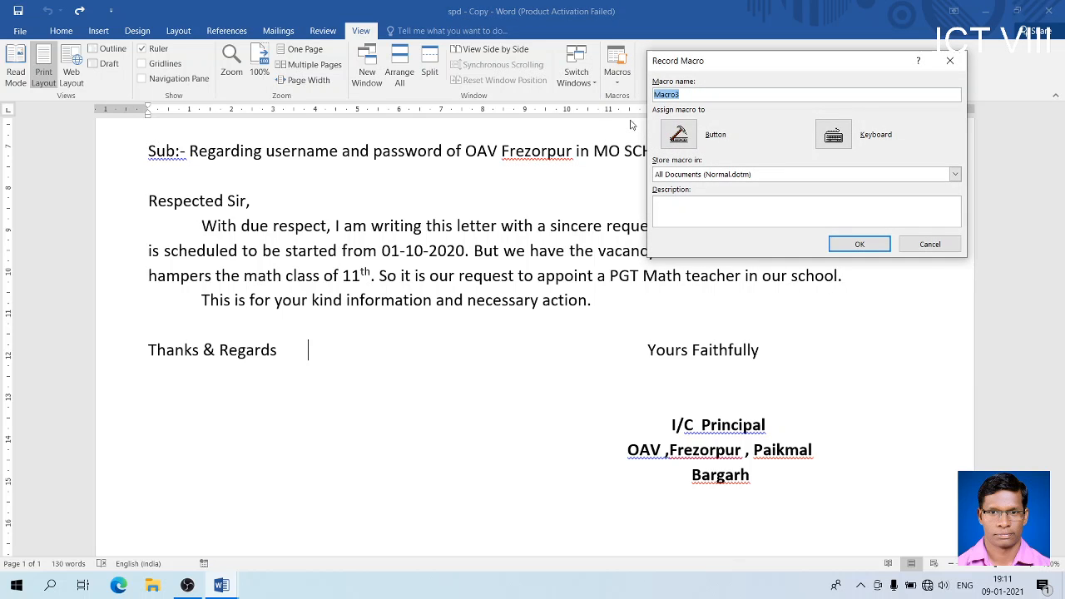
left_click(692, 92)
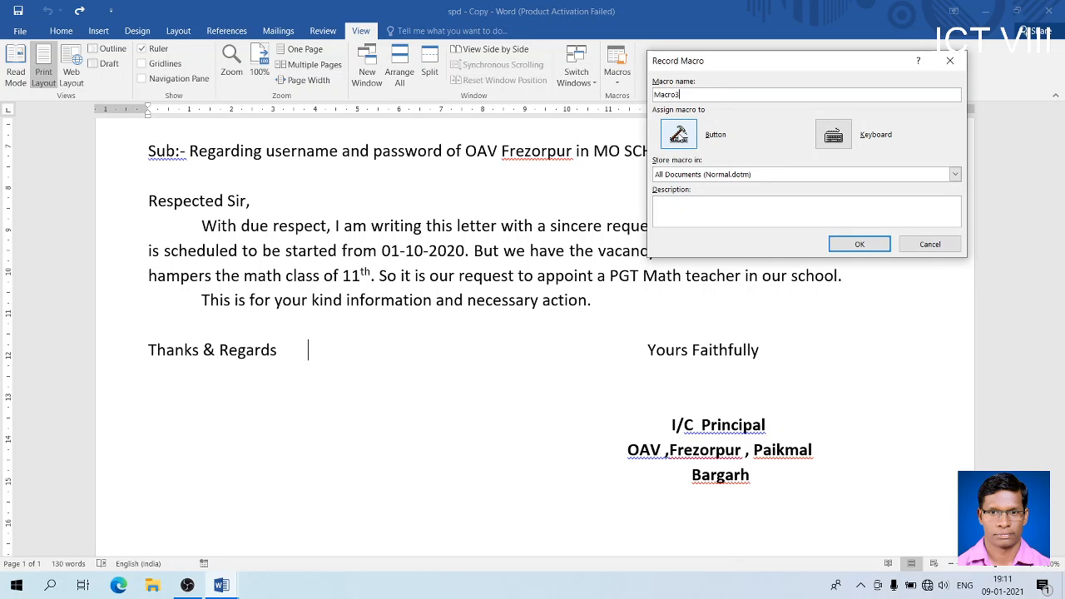
left_click(679, 134)
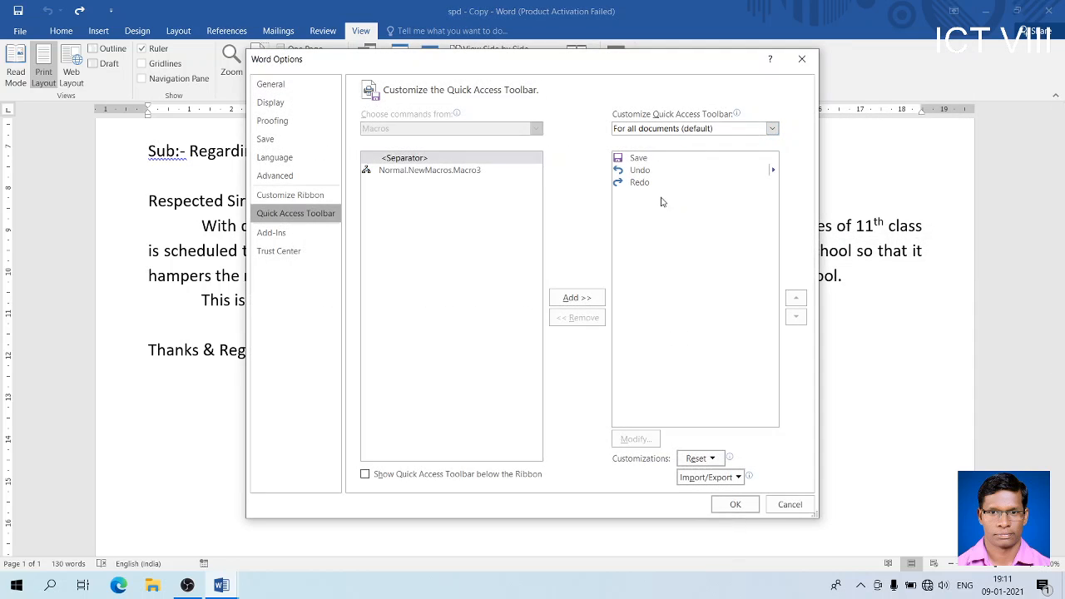
left_click(470, 171)
left_click(578, 299)
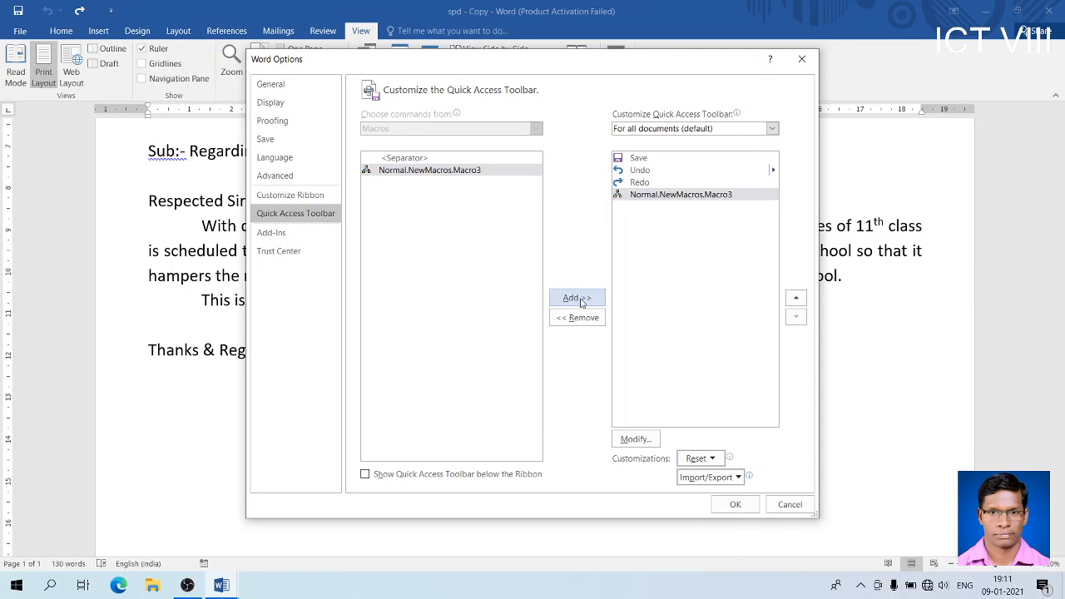
left_click(736, 505)
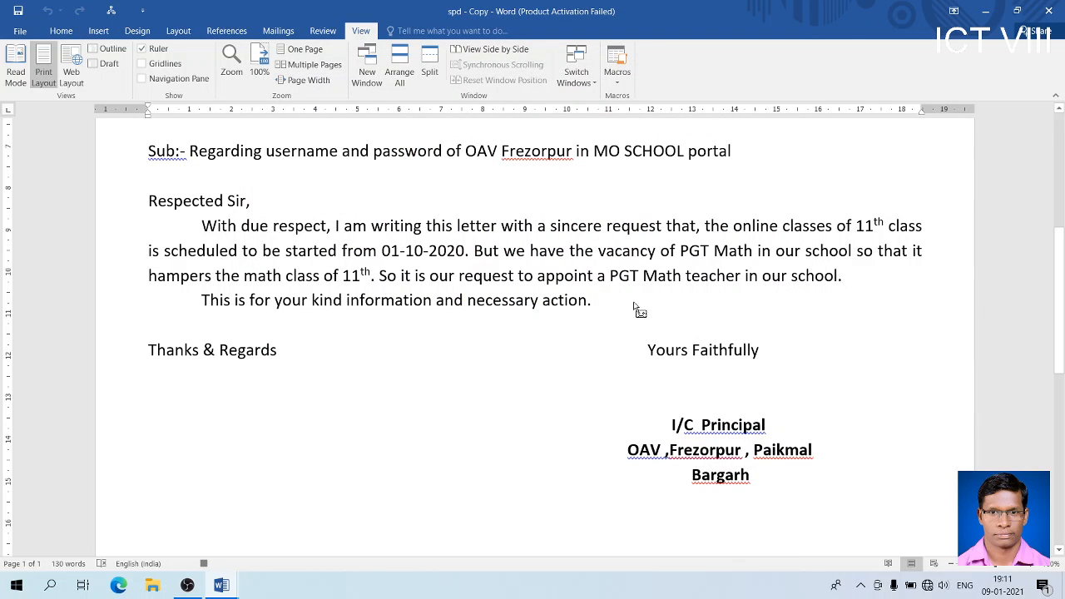
Format the word "Yours" in "Yours Faithfully" as bold, italic and underlined in red with the Berlin Sans FB Demi font.
left_click_drag(650, 355, 688, 360)
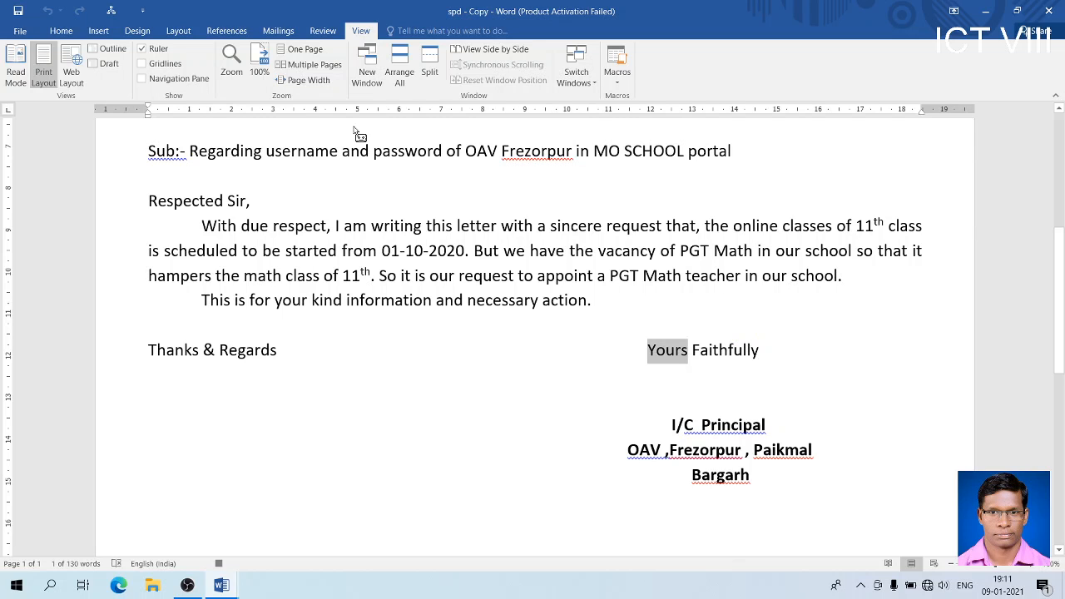
left_click(62, 31)
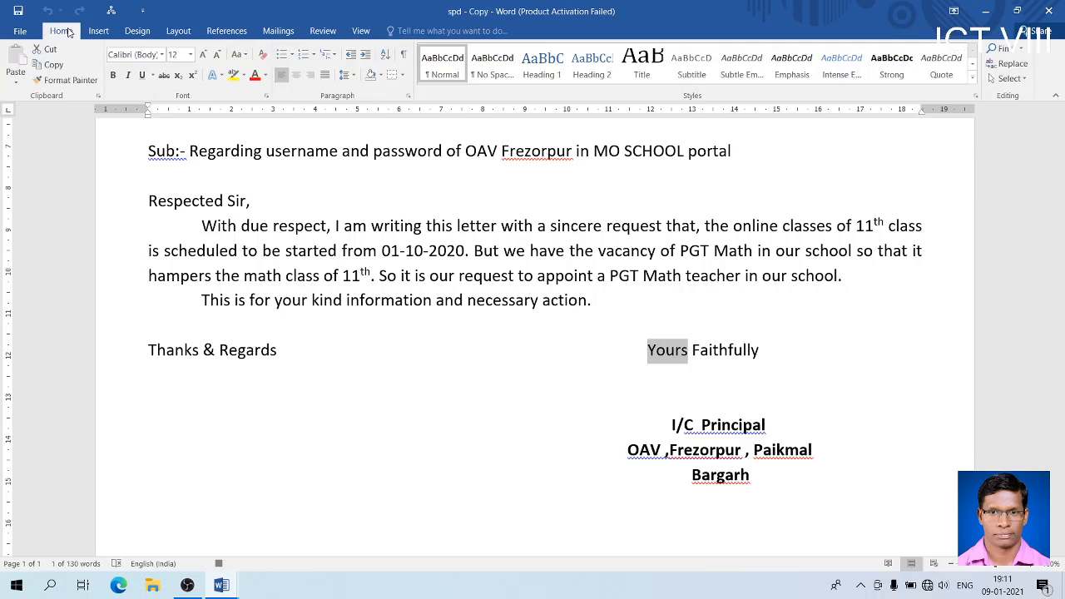
left_click(114, 75)
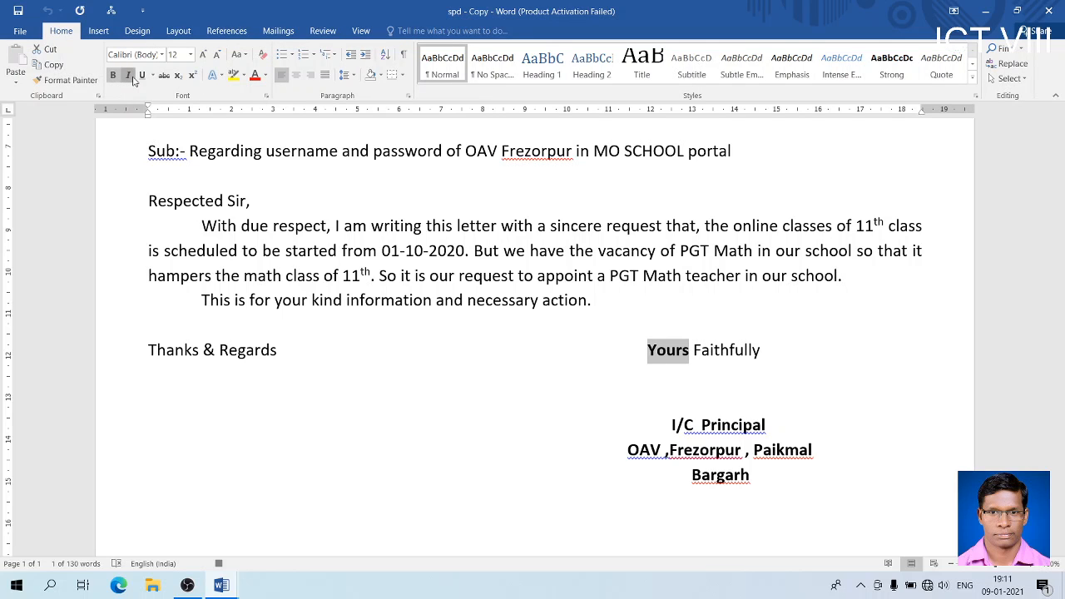
left_click(130, 76)
left_click(143, 76)
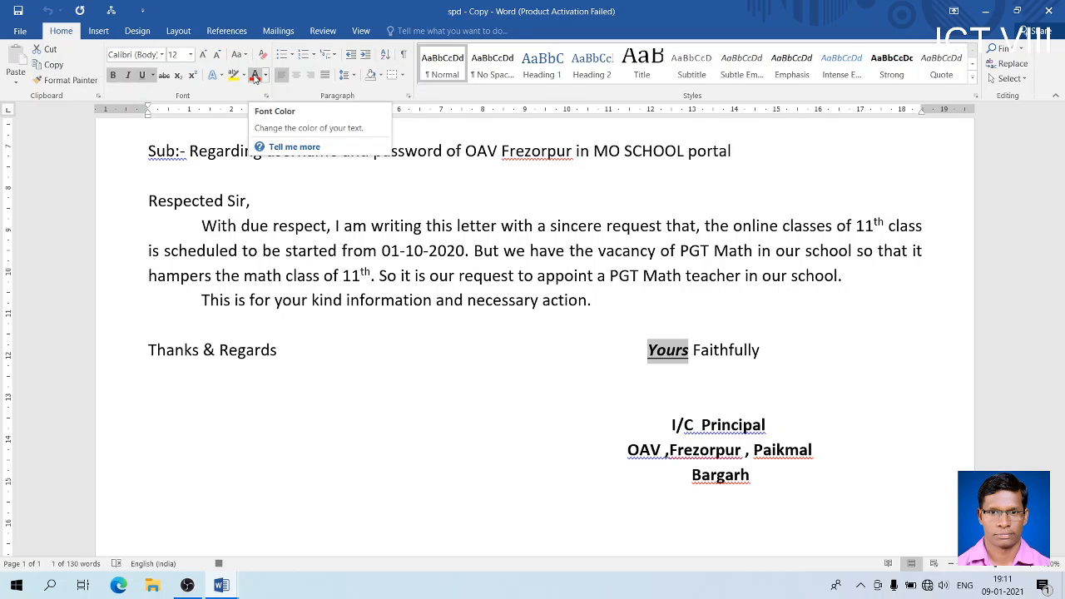
left_click(255, 76)
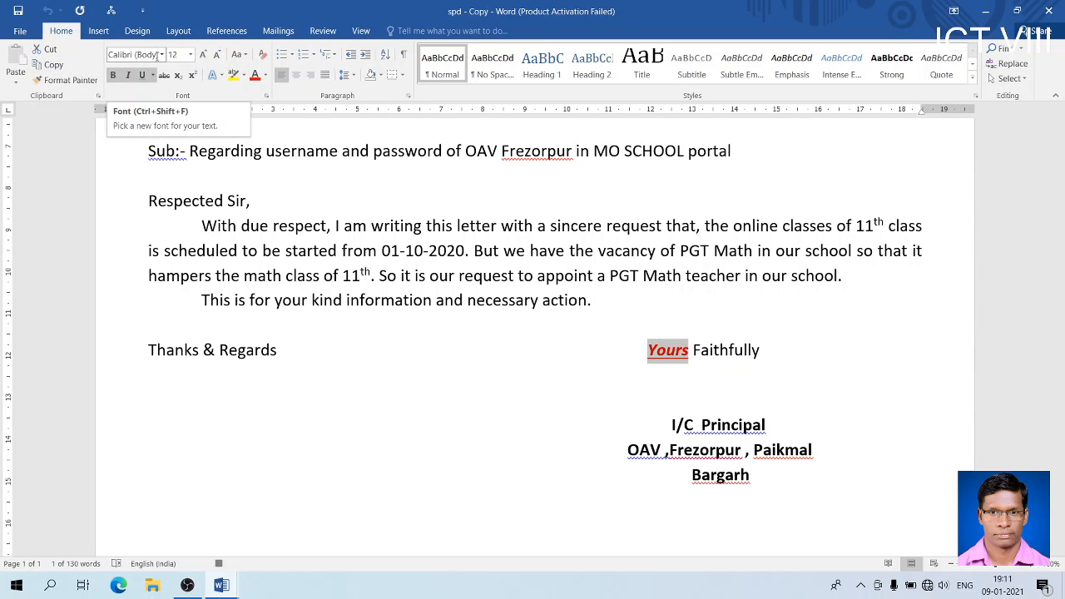
left_click(162, 55)
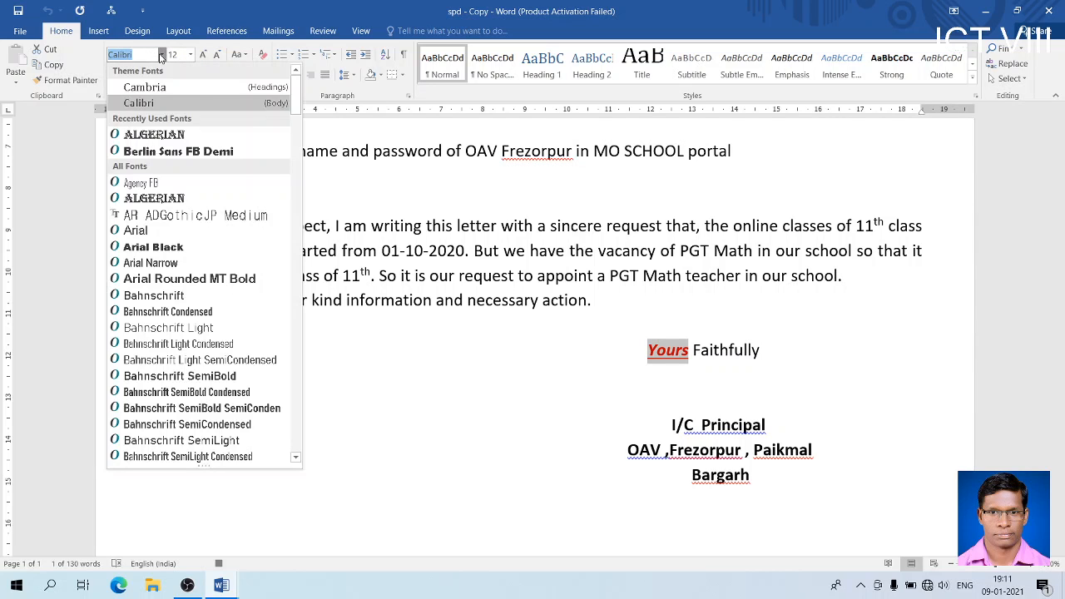
left_click(161, 151)
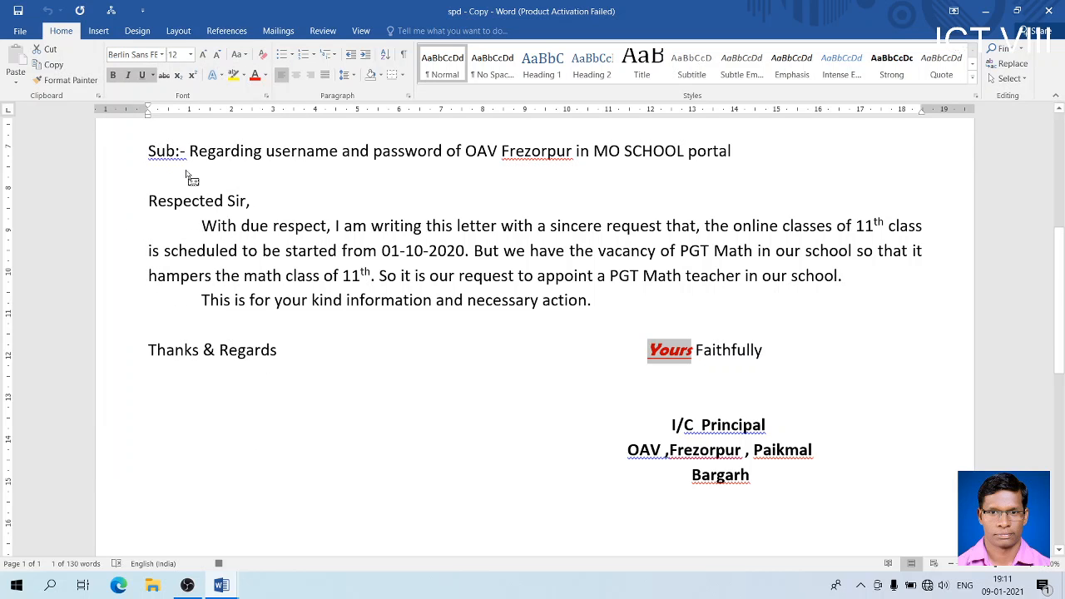
Stop recording the macro.
left_click(361, 32)
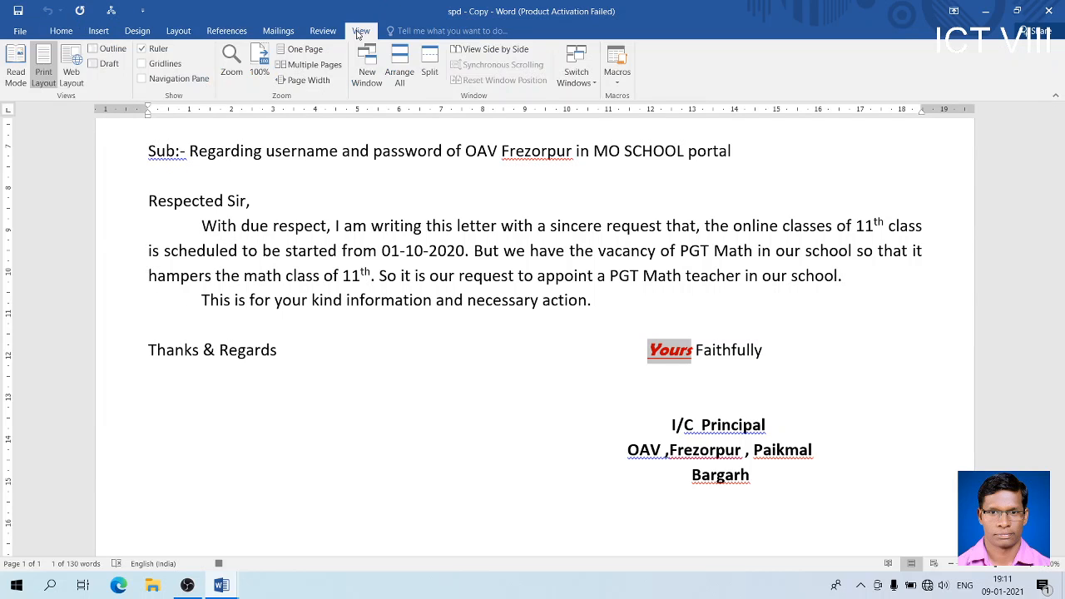
left_click(618, 80)
left_click(626, 116)
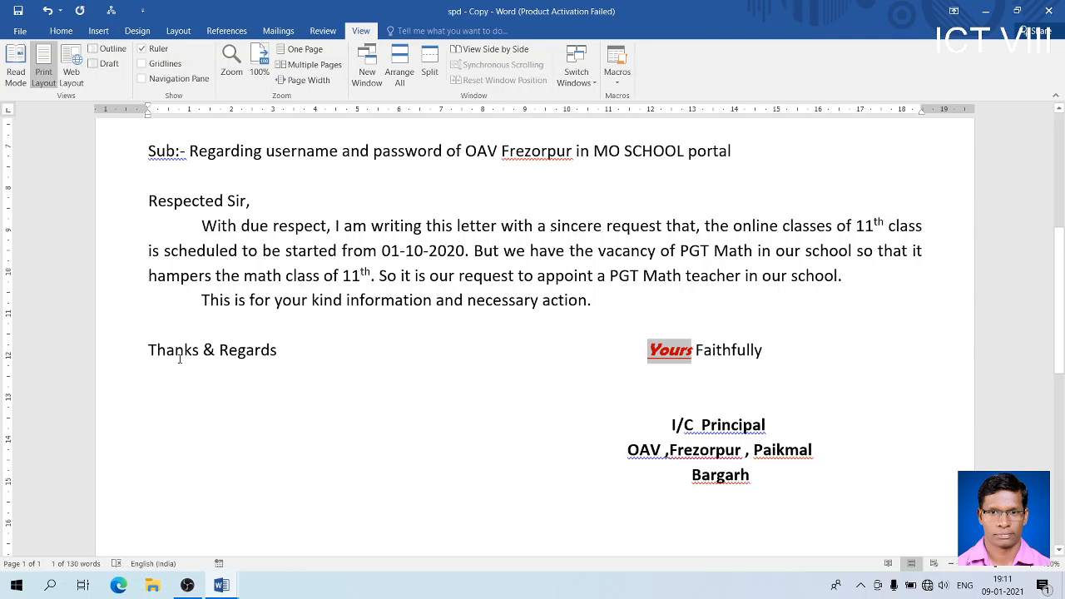
Run Macro3 on "Thanks & Regards", on the word "Respected" and on "Sub" in the subject line.
left_click_drag(144, 351, 257, 356)
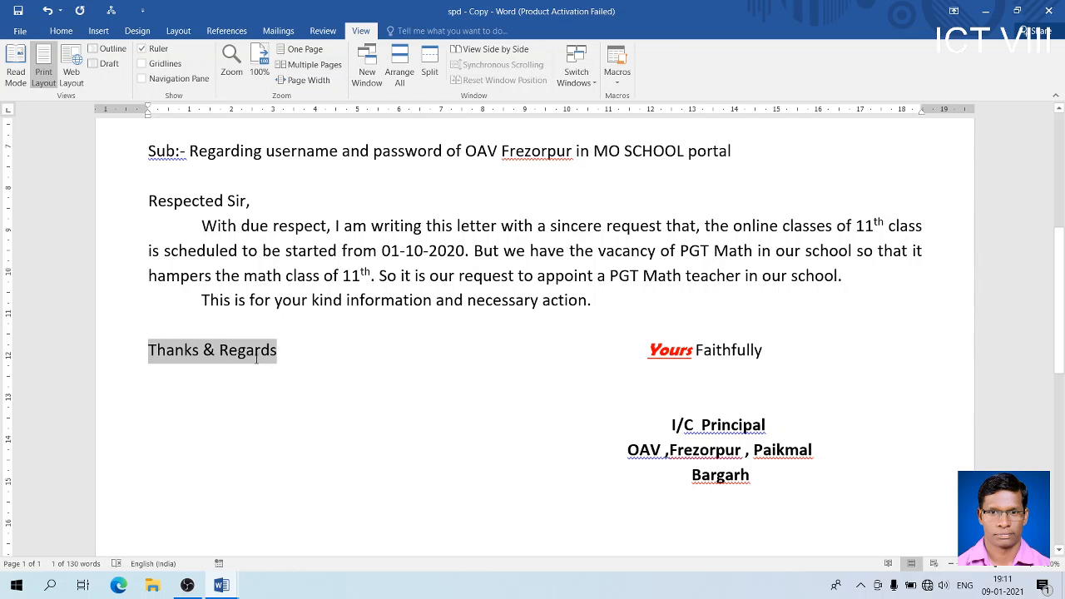
left_click(111, 10)
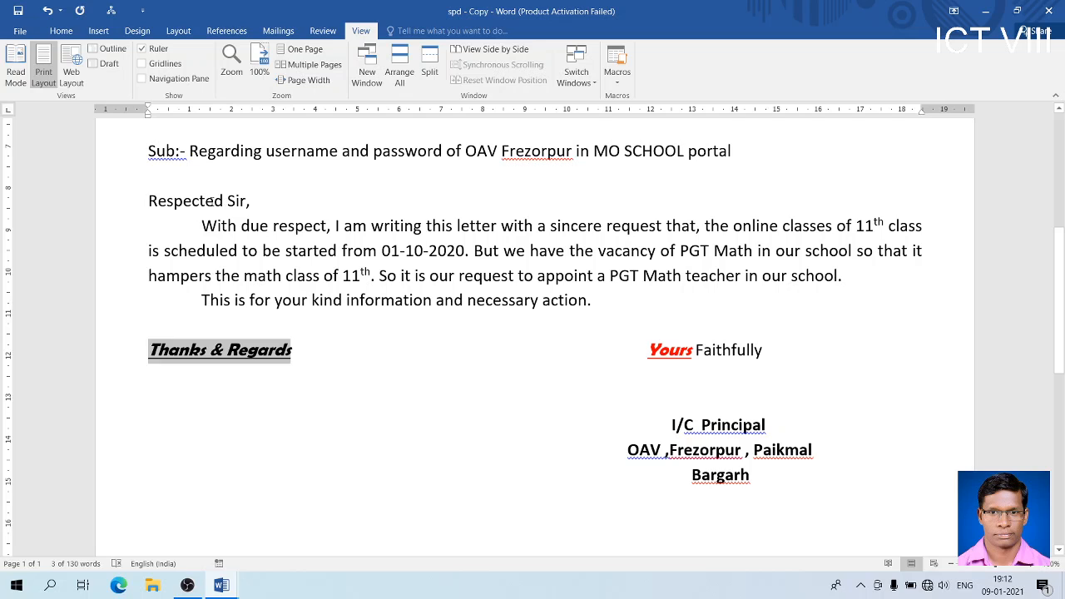
left_click_drag(215, 200, 126, 205)
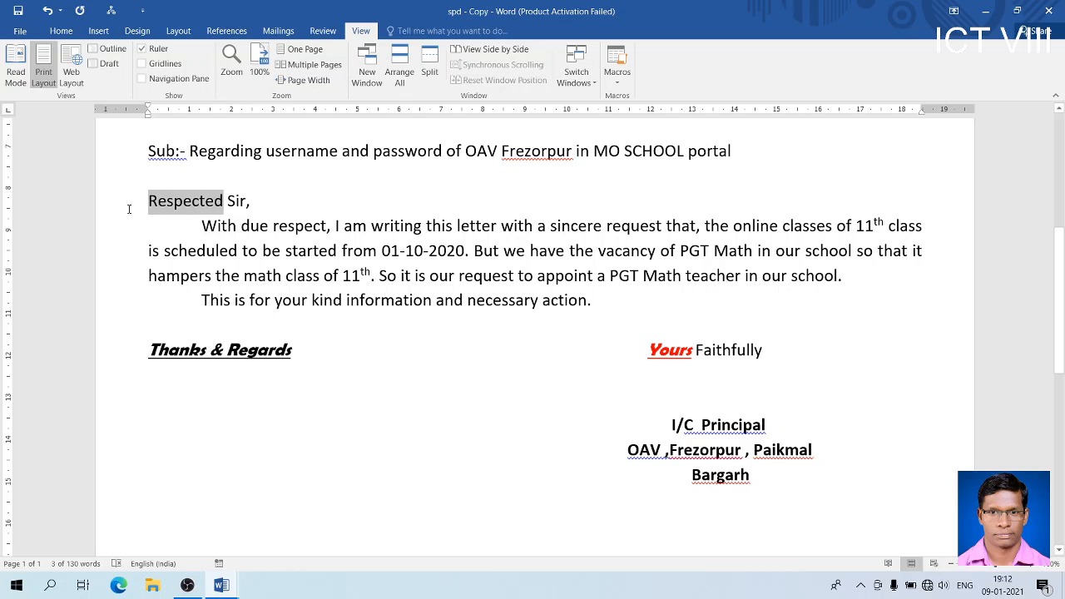
left_click(111, 7)
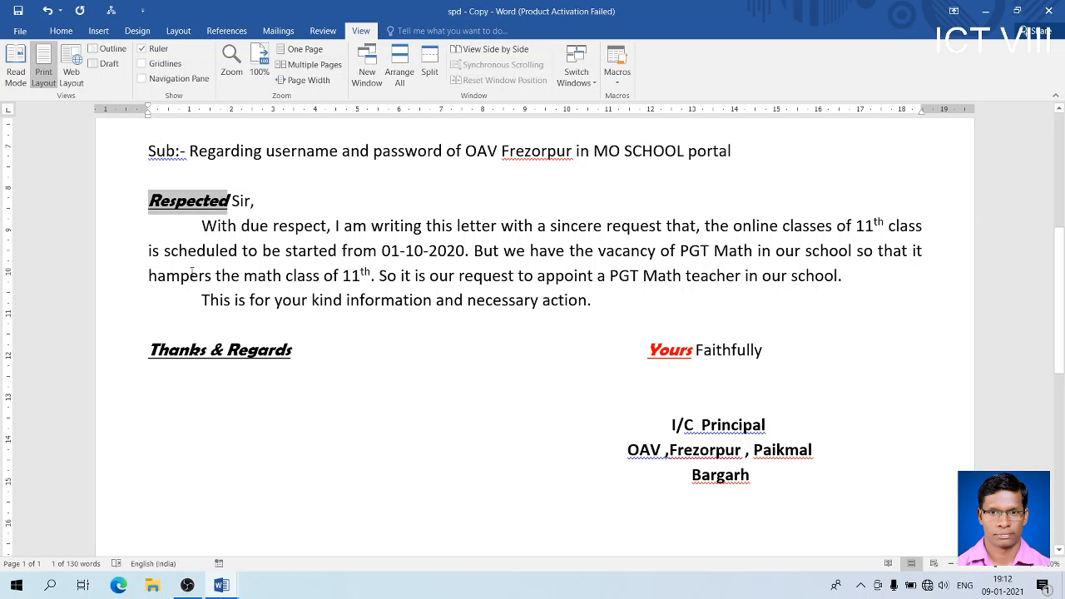
left_click_drag(176, 151, 148, 153)
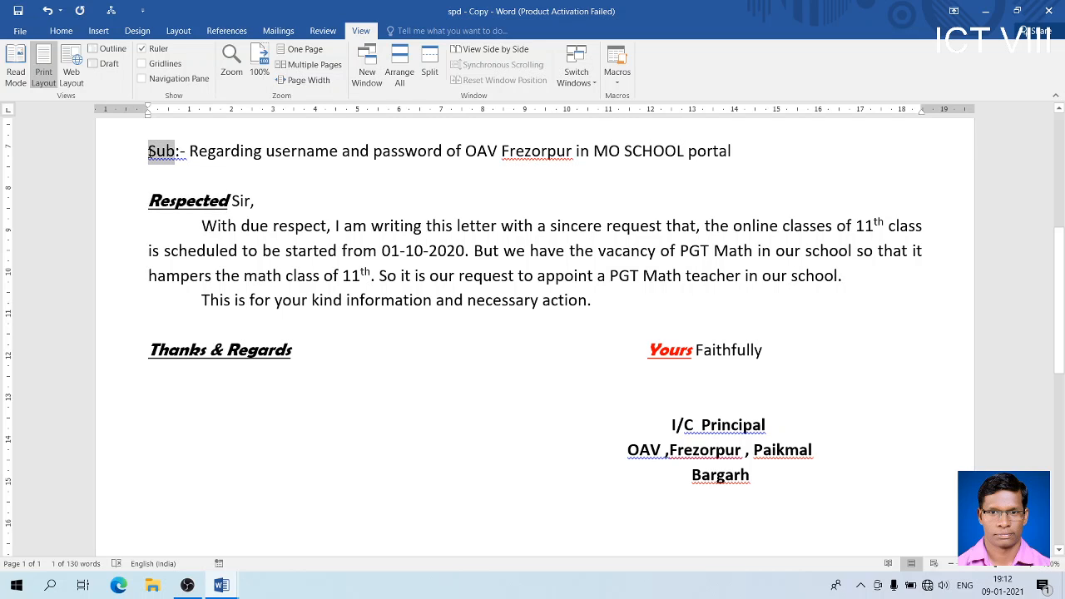
left_click(110, 11)
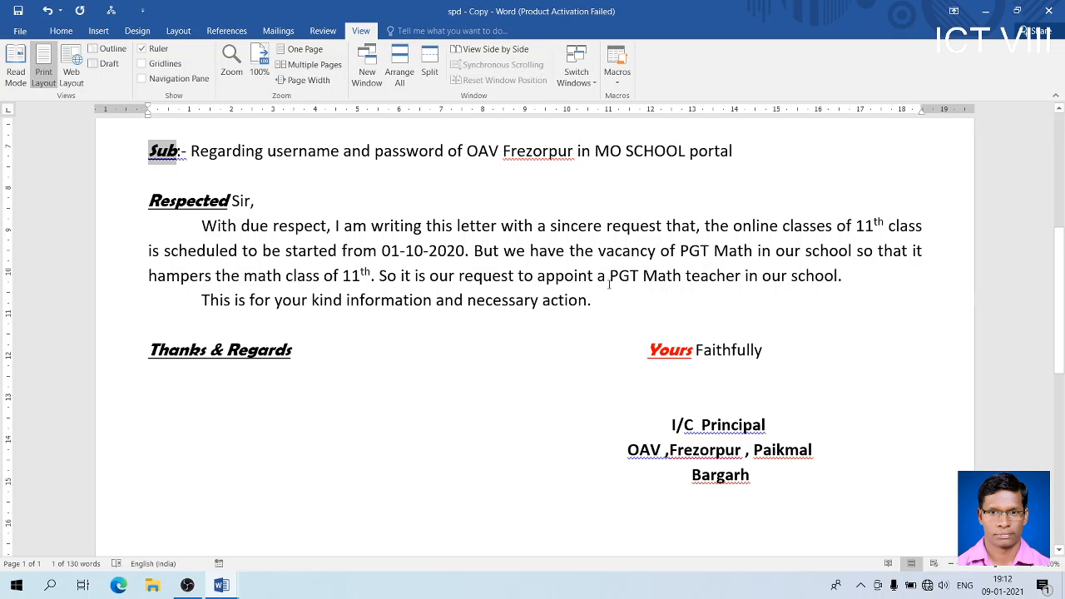
Switch to the VIII MS document and highlight the written step about choosing Record Macro.
left_click(232, 587)
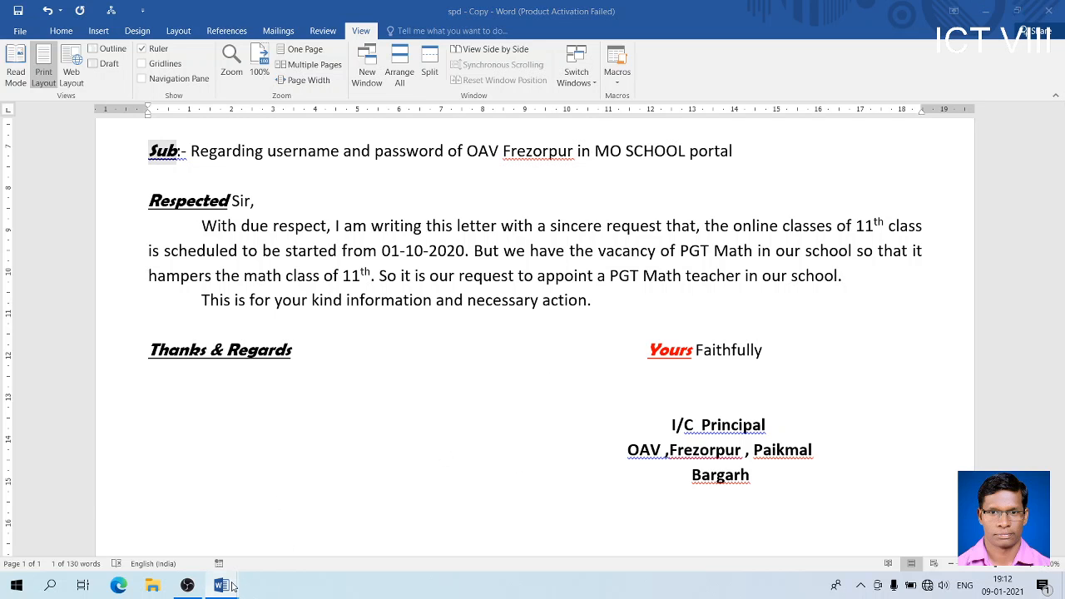
left_click(186, 537)
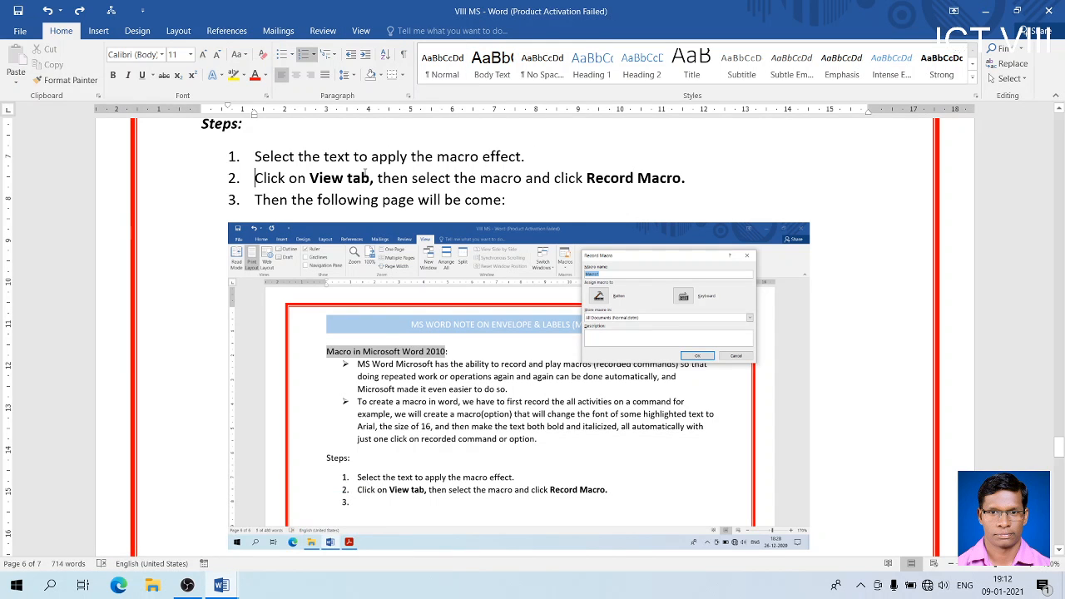
left_click_drag(371, 178, 290, 178)
left_click_drag(695, 178, 526, 156)
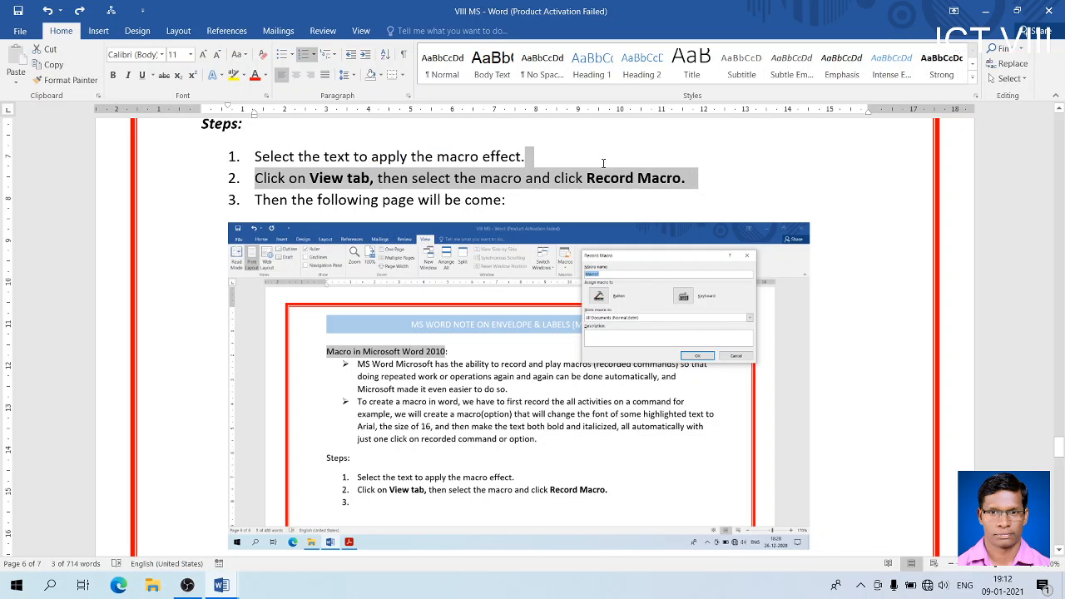
Examine written step 3, its Record Macro screenshot and the step about renaming the macro.
left_click(504, 213)
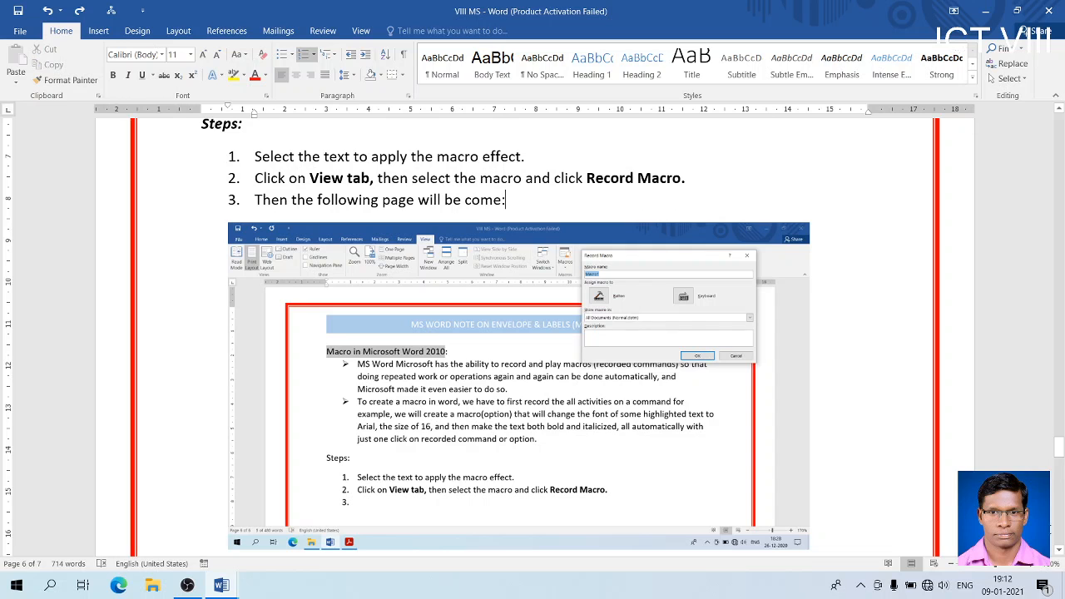
scroll(1059, 551, "down", 3)
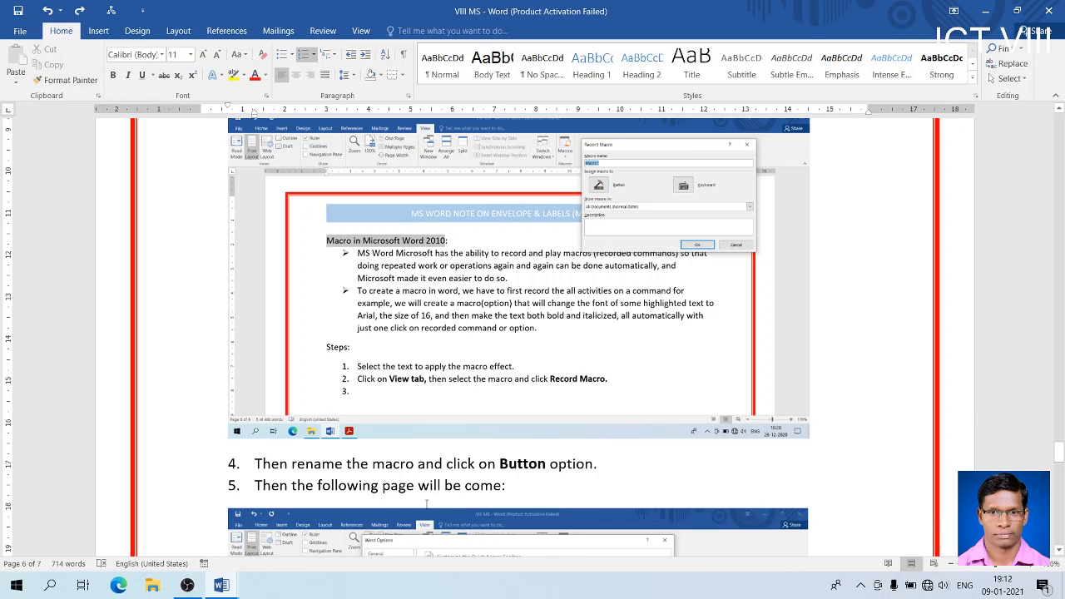
left_click(187, 585)
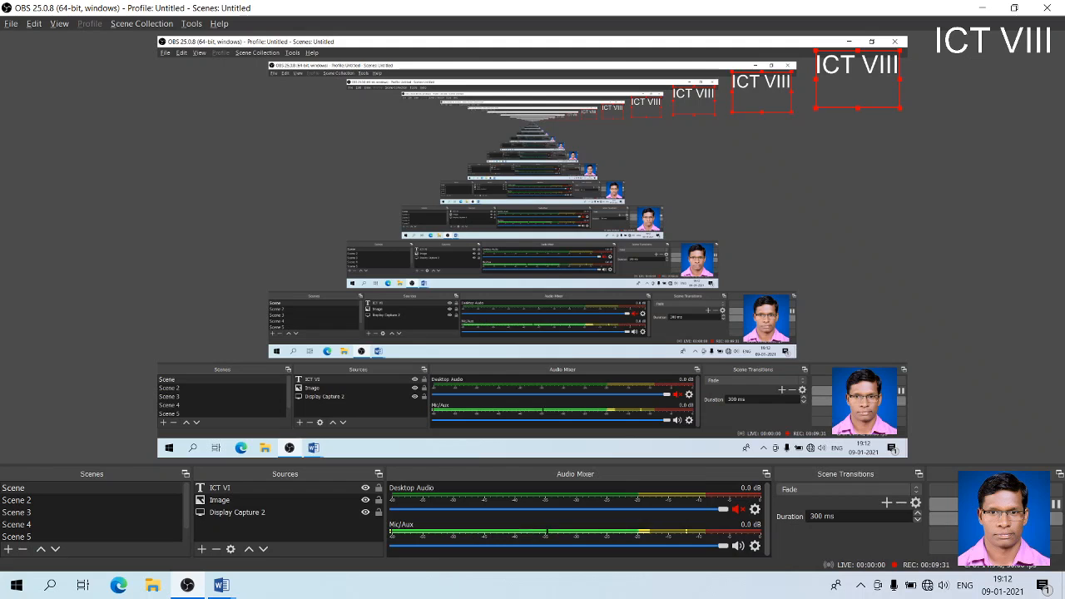
left_click(1056, 504)
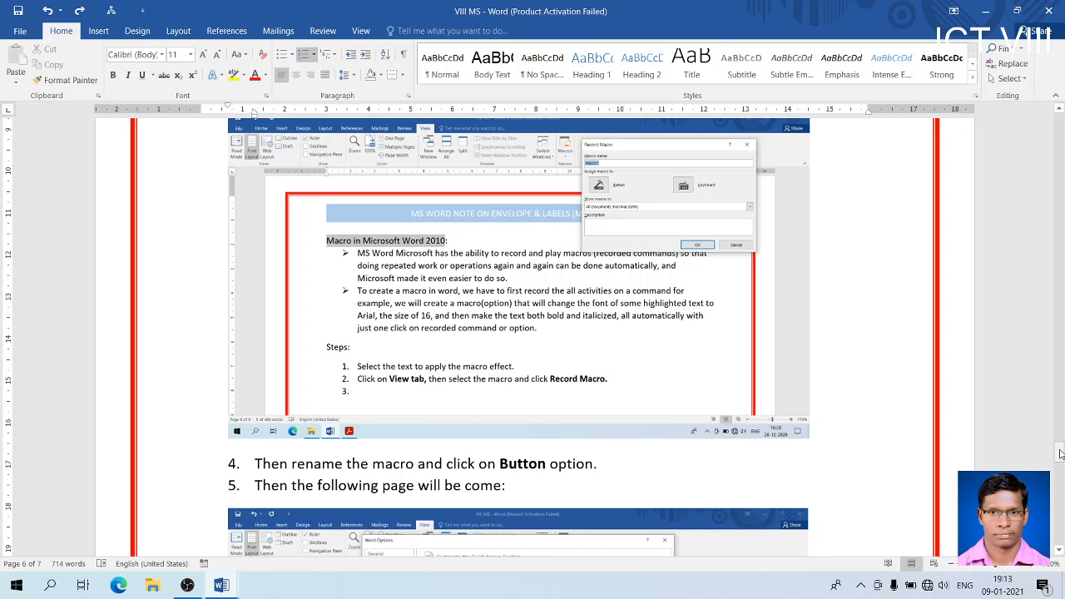
Read on through written steps 5 to 8, highlighting the lines about the quick access tool bar and starting to record.
left_click_drag(1060, 453, 1061, 471)
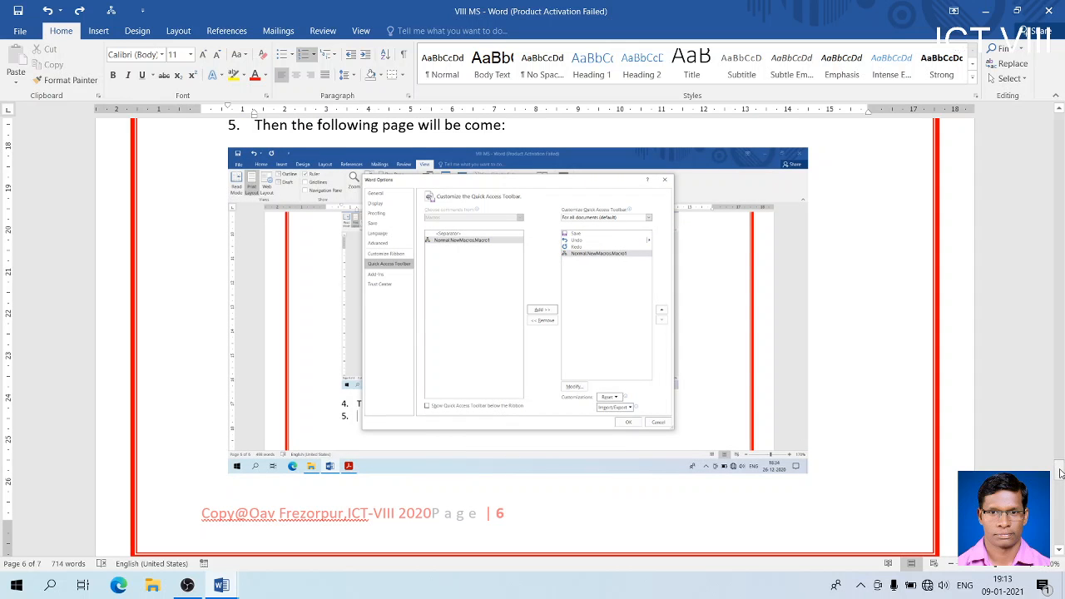
left_click_drag(1061, 470, 1061, 492)
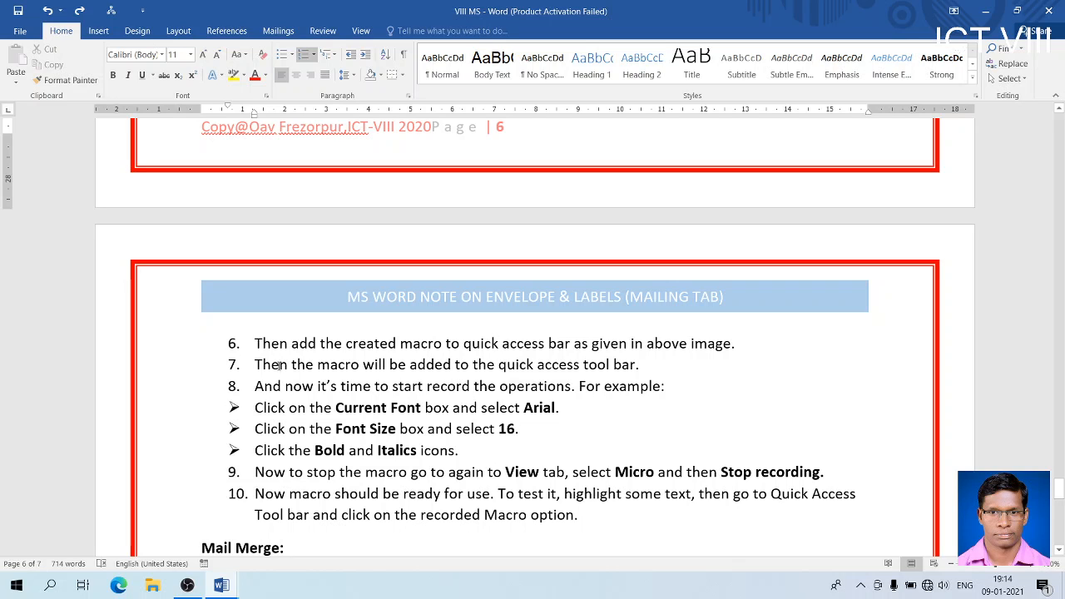
left_click_drag(258, 365, 580, 366)
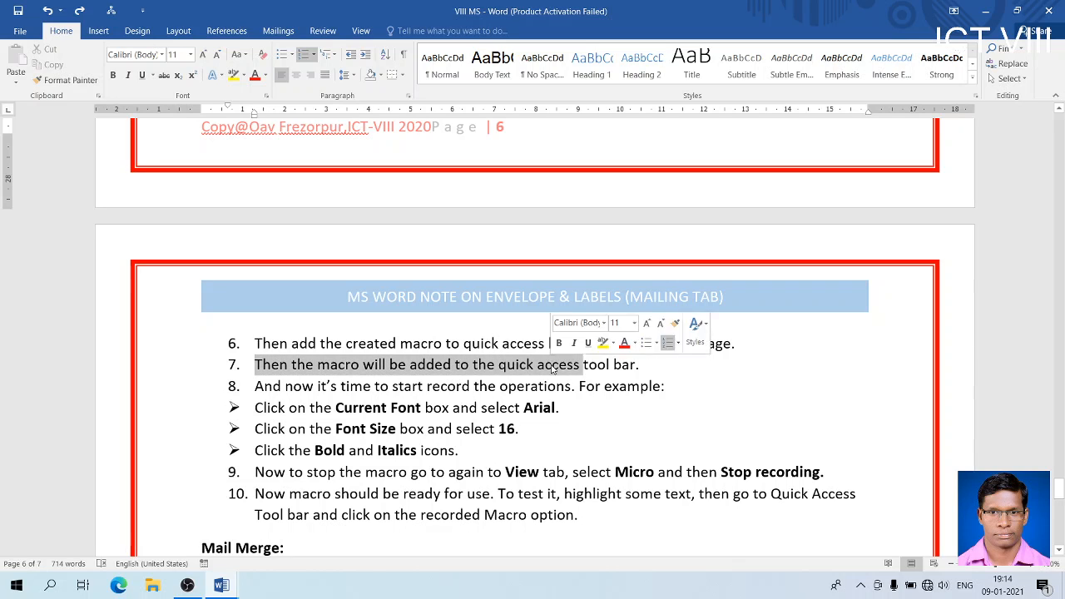
left_click_drag(269, 386, 497, 389)
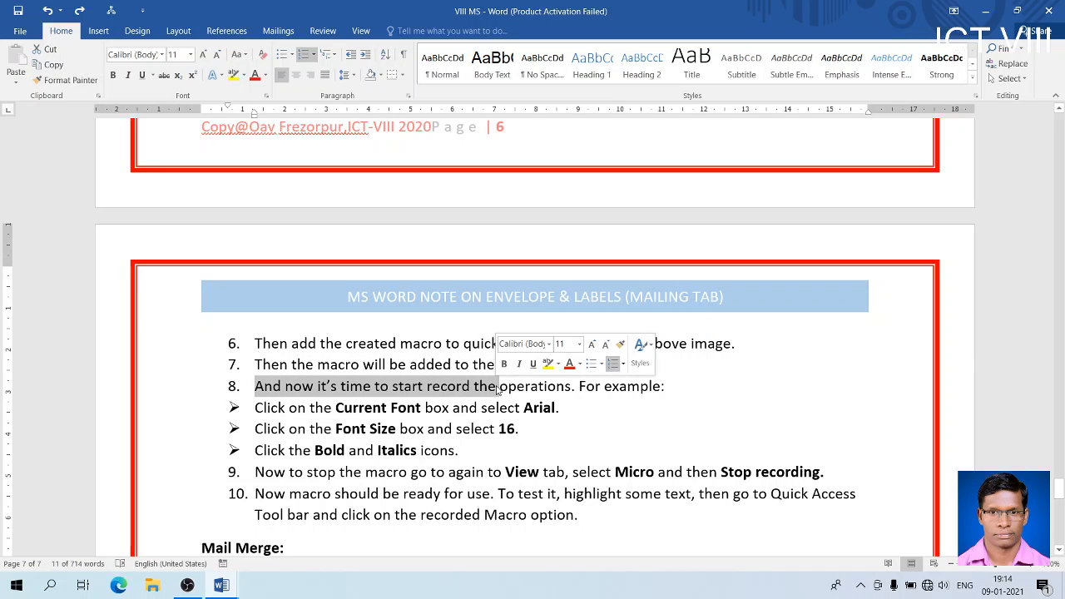
left_click(538, 387)
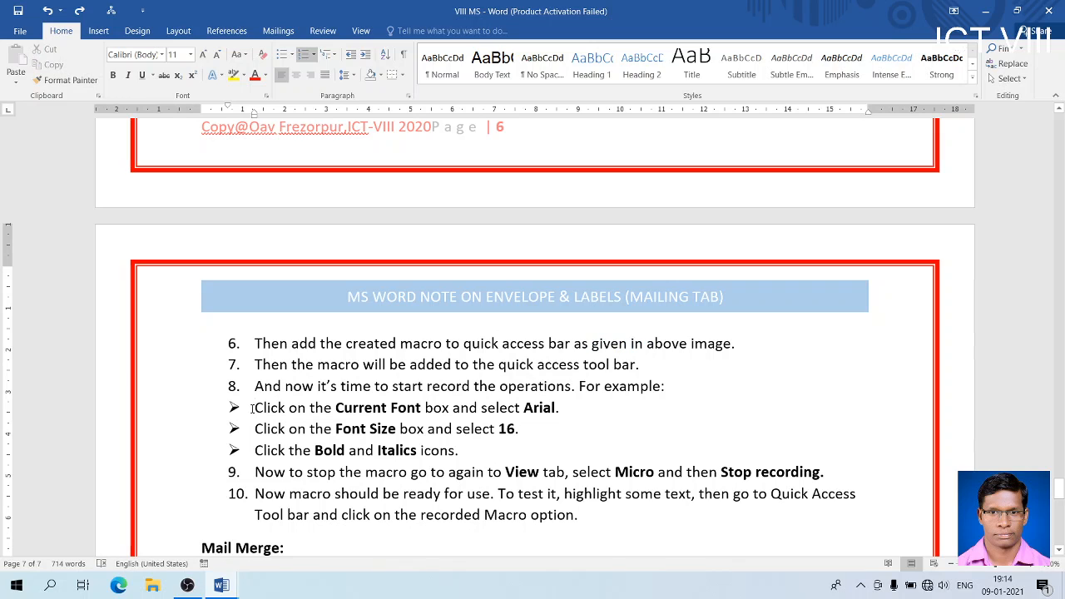
Go through the bulleted examples under step 8, highlighting the Current Font and the Bold and Italics instructions.
left_click_drag(253, 408, 450, 413)
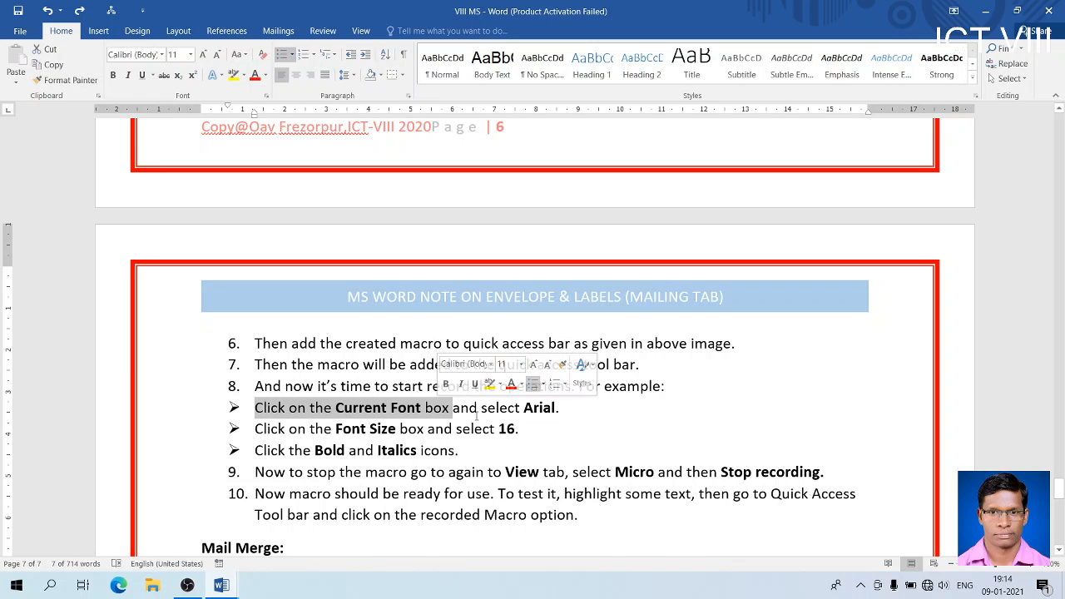
double_click(404, 414)
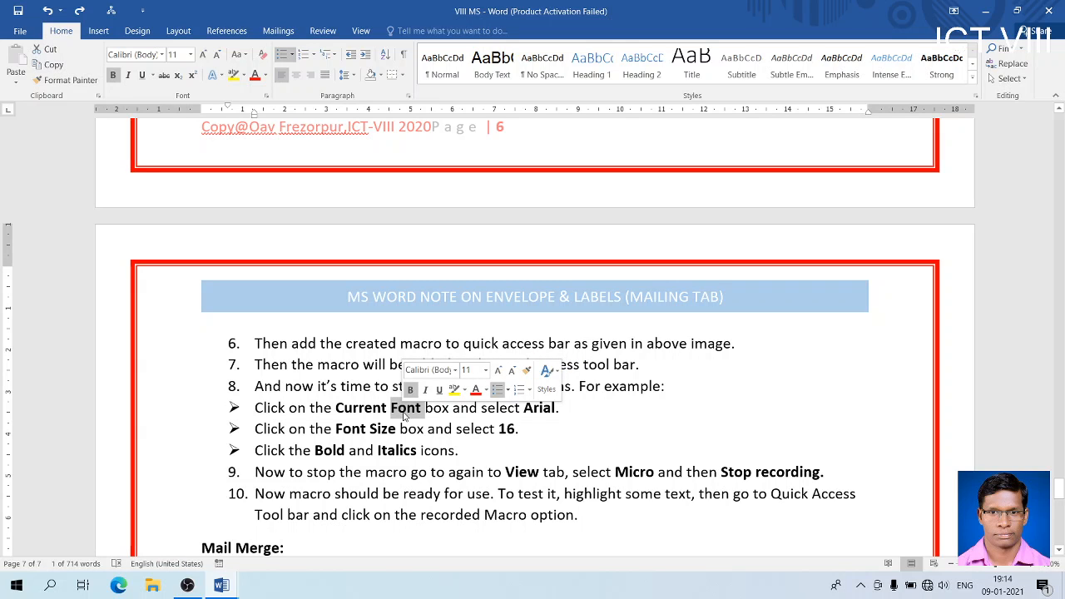
left_click(515, 428)
left_click(380, 432)
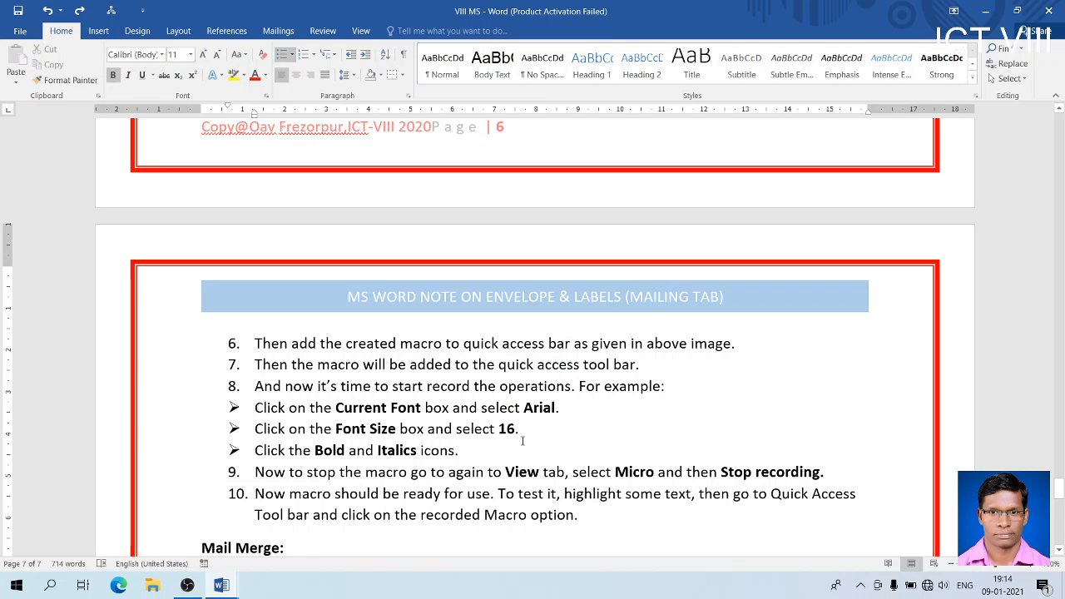
left_click(483, 451)
left_click_drag(339, 451, 455, 450)
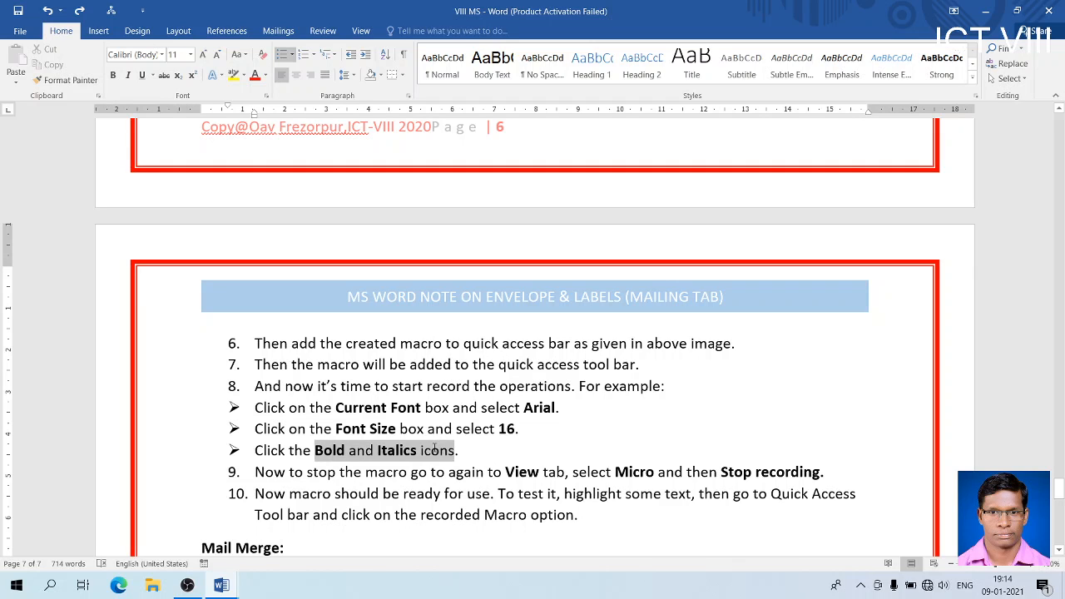
left_click(492, 465)
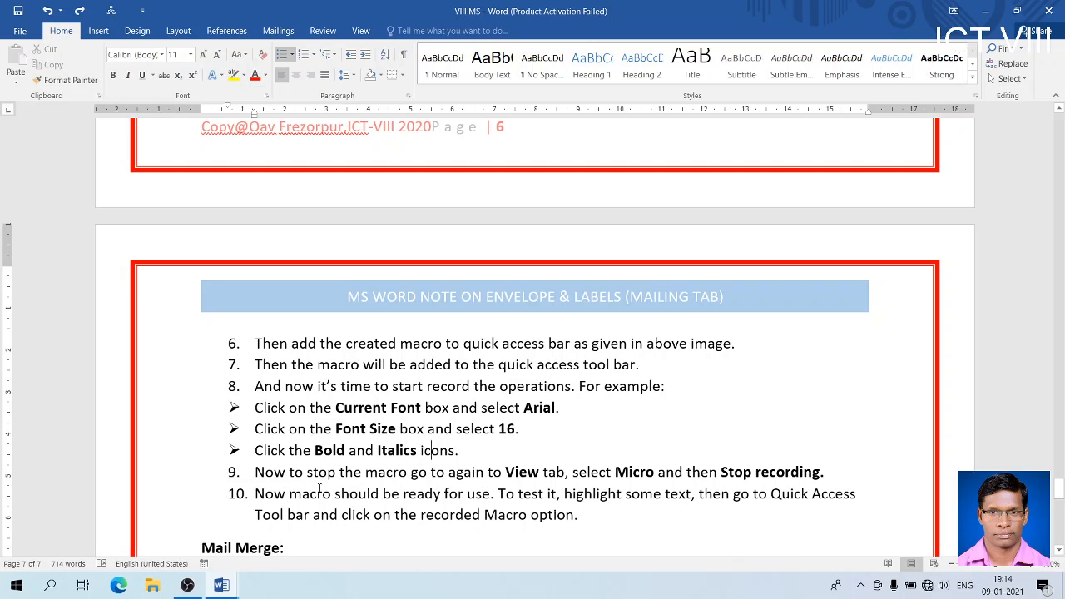
Insert a comma after "Now to stop the macro" in written step 9.
left_click_drag(252, 473, 540, 472)
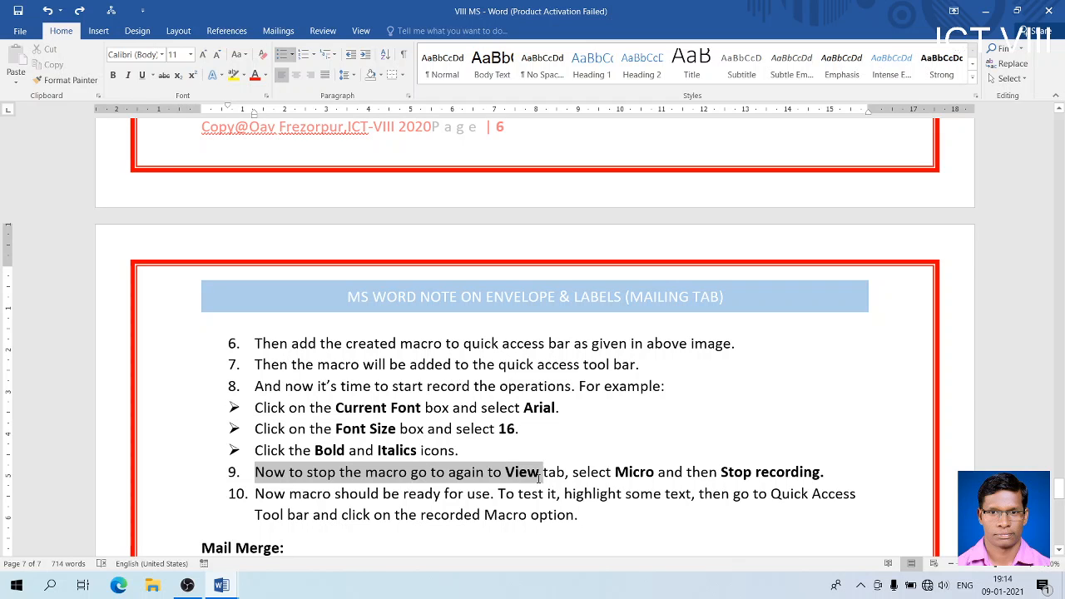
left_click_drag(540, 475, 572, 475)
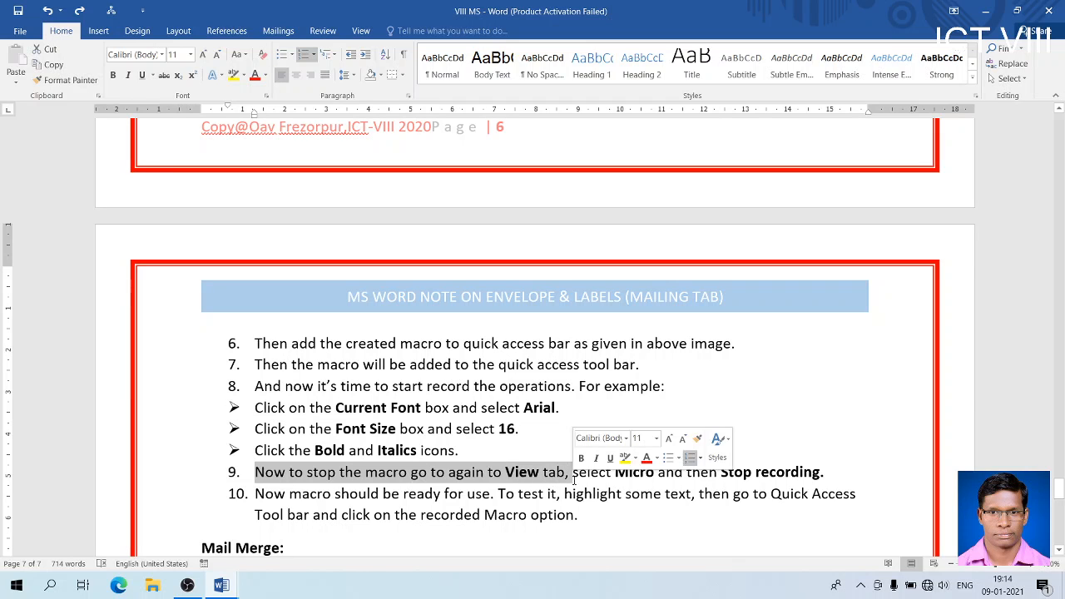
left_click(634, 475)
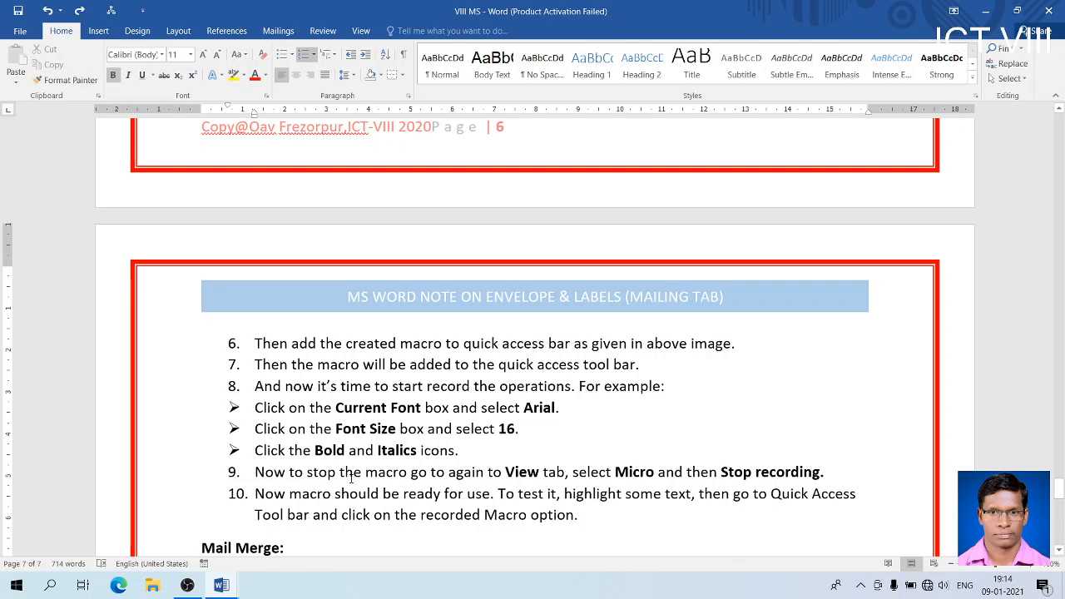
left_click(409, 473)
type(",")
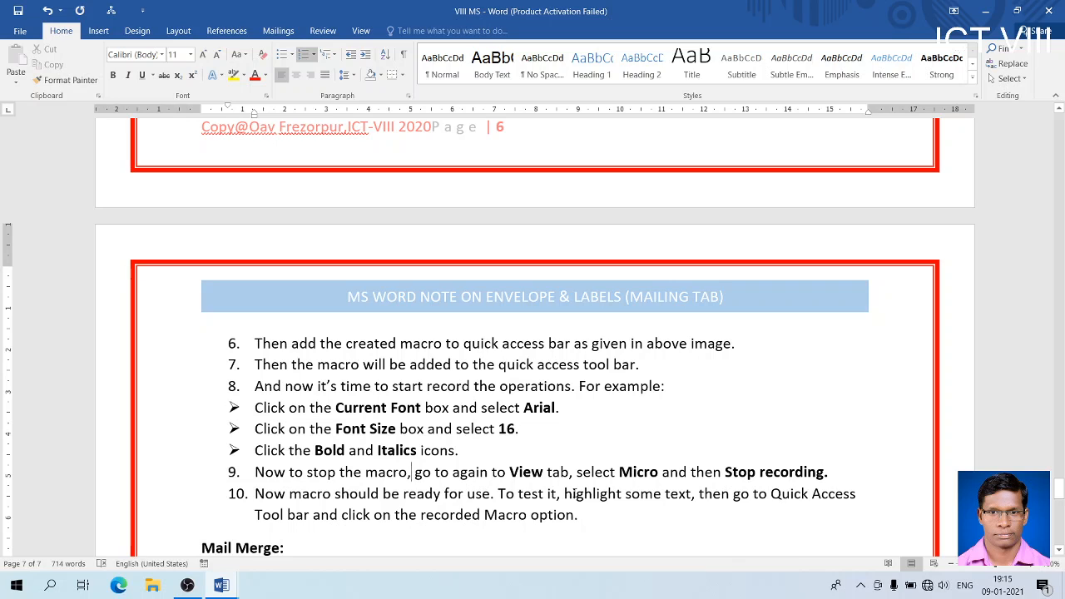
Separate the words "important" and "tool" with a space in the first Mail Merge paragraph.
left_click(592, 519)
left_click_drag(1058, 553, 1058, 552)
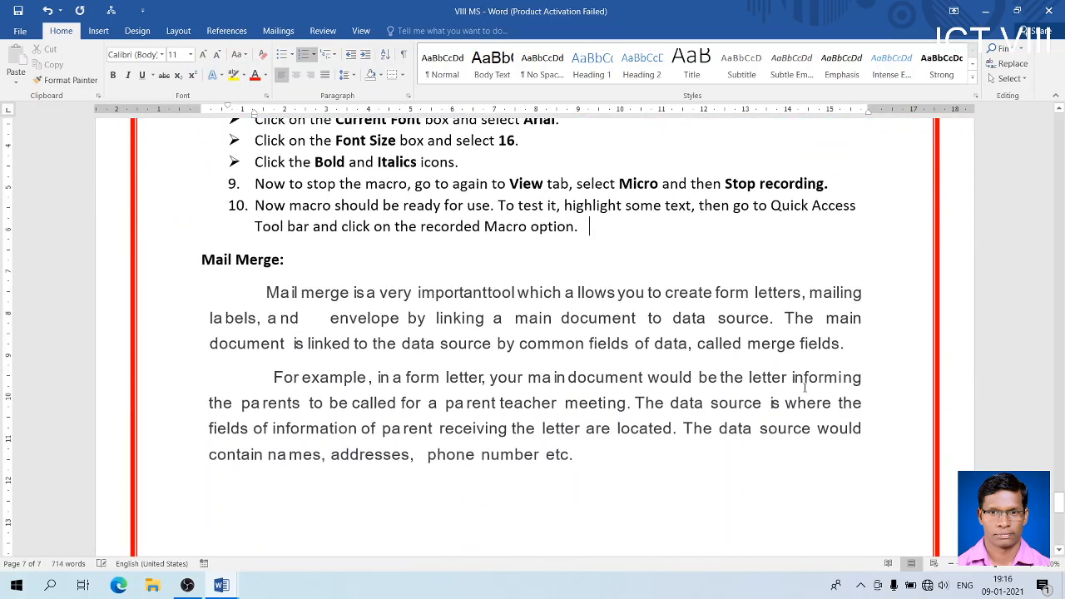
left_click(266, 291)
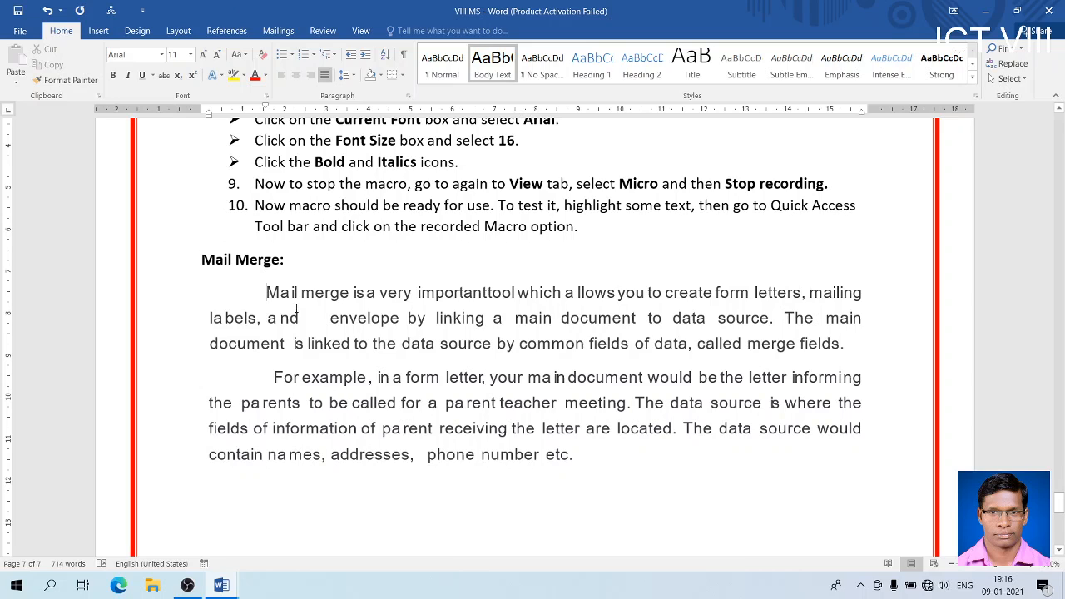
left_click_drag(264, 291, 494, 281)
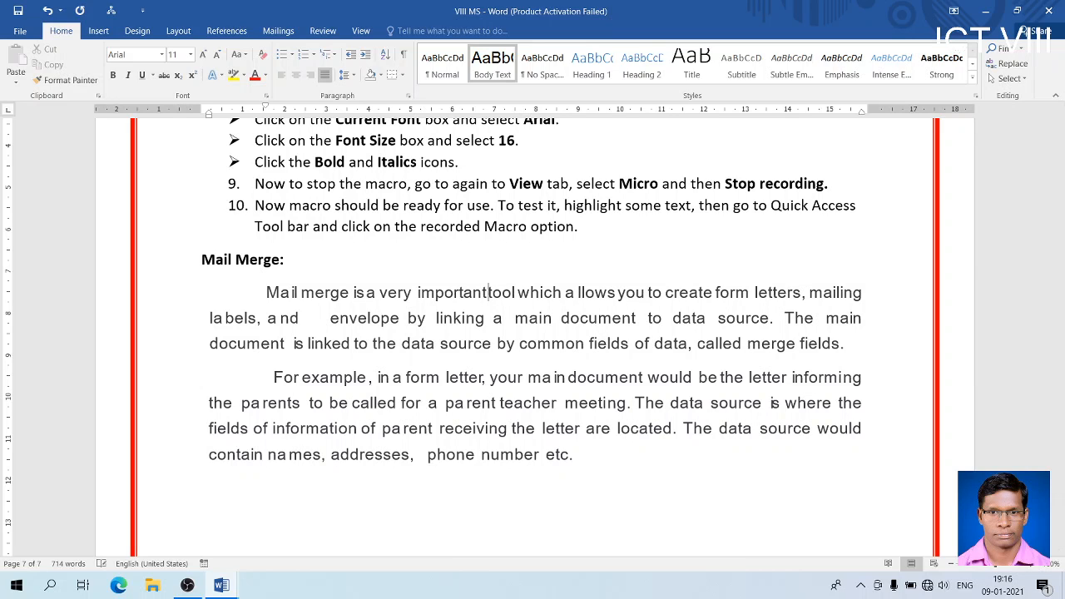
key("BackSpace")
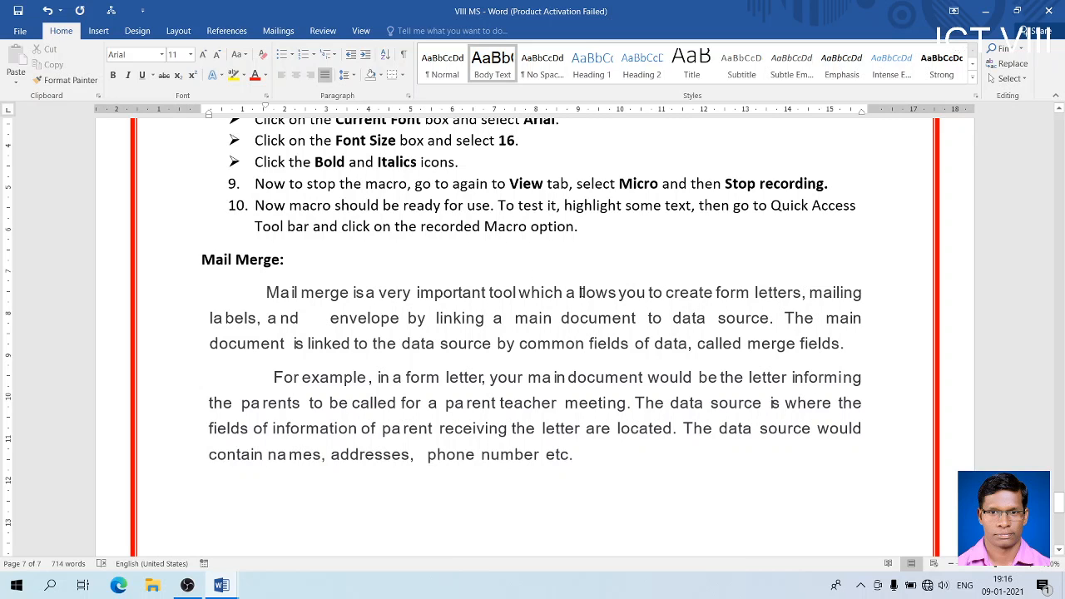
Try to close the gap inside the word "allows" by replacing its first letter with a new "a".
left_click(580, 292)
key("BackSpace")
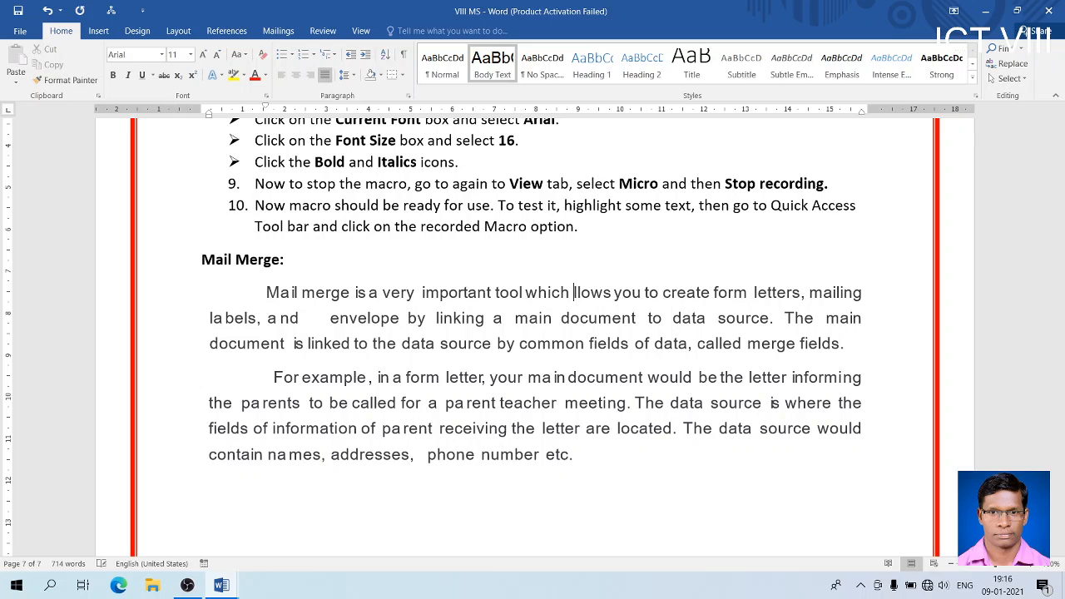
type("A")
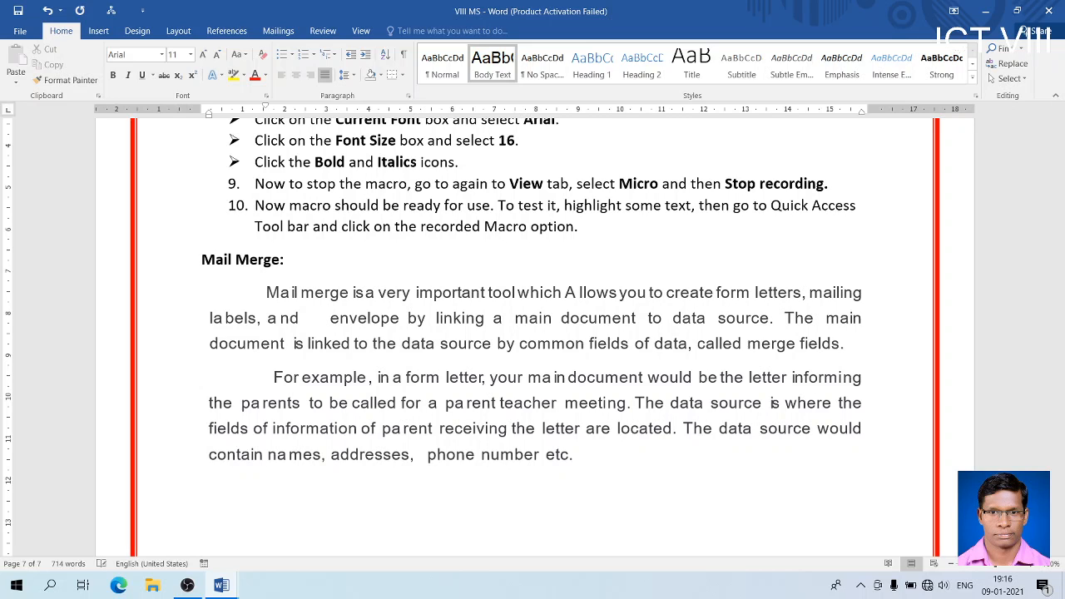
key("BackSpace")
type("a")
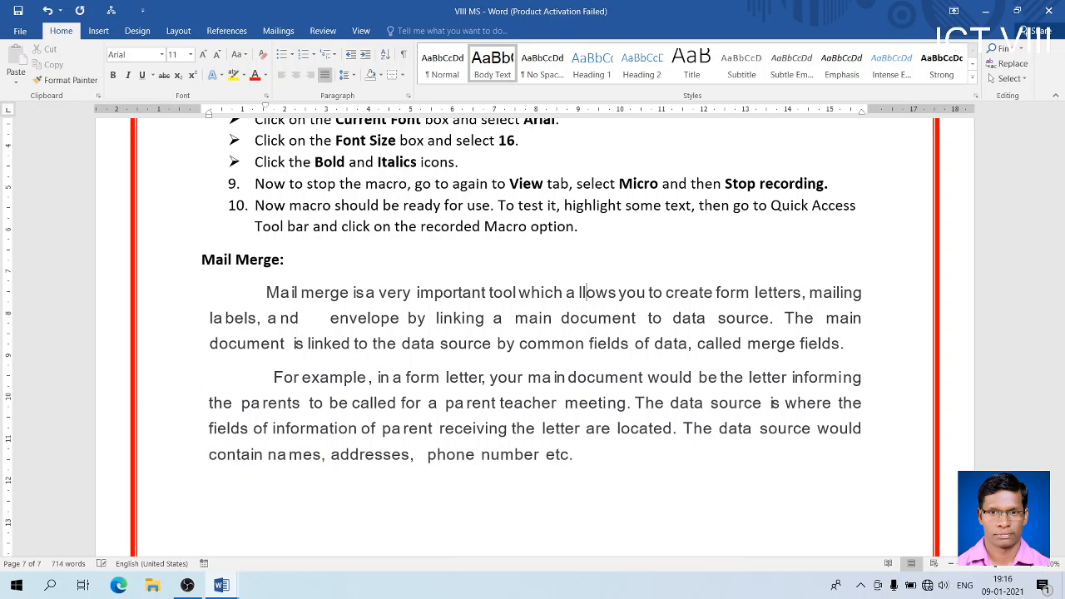
Try to remove the wide gap before "envelope" in the first Mail Merge paragraph.
key("Right")
key("Right")
key("Right")
key("Right")
key("Right")
key("Right")
key("Right")
key("Right")
key("Right")
key("Right")
key("Right")
key("Right")
key("Right")
key("Right")
key("Right")
key("Right")
key("Right")
left_click(332, 317)
key("BackSpace")
key("BackSpace")
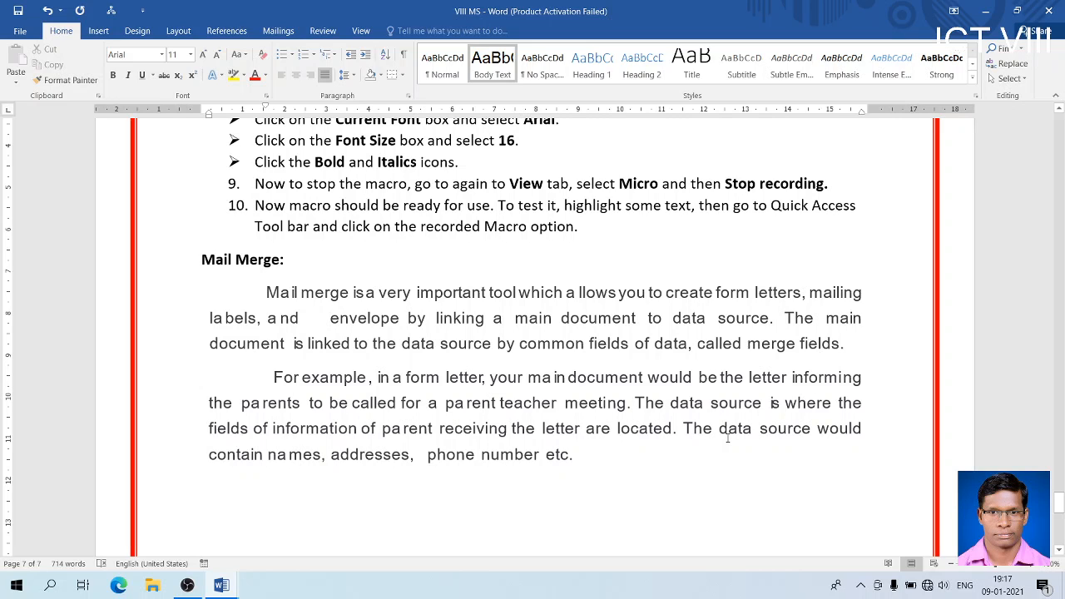
Review the Mail Merge section, highlighting the form letter example paragraph and the introductory paragraph.
left_click(582, 456)
left_click_drag(582, 456, 270, 379)
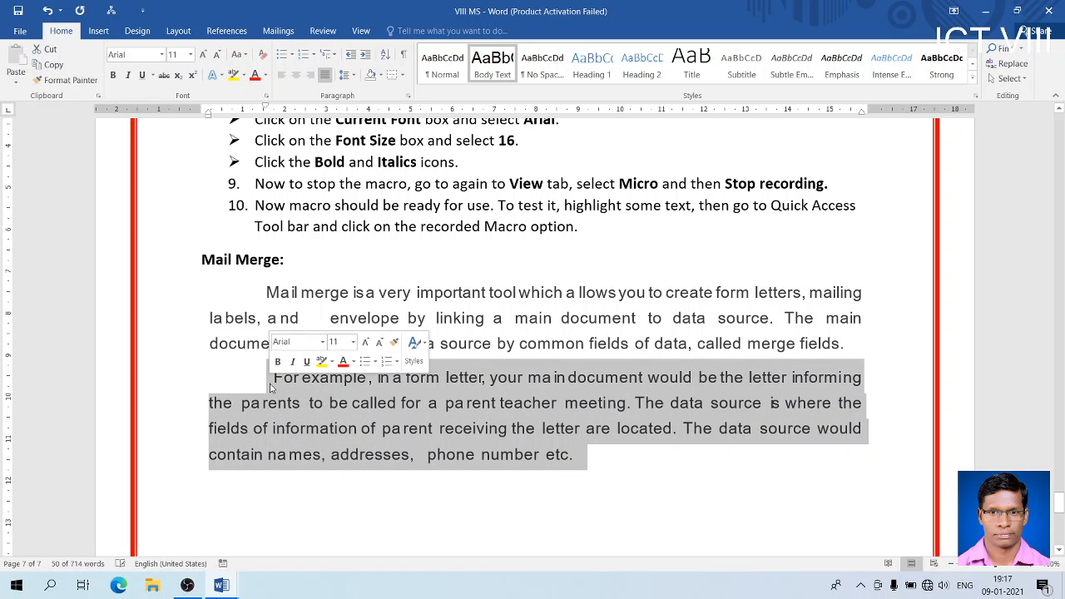
left_click(331, 405)
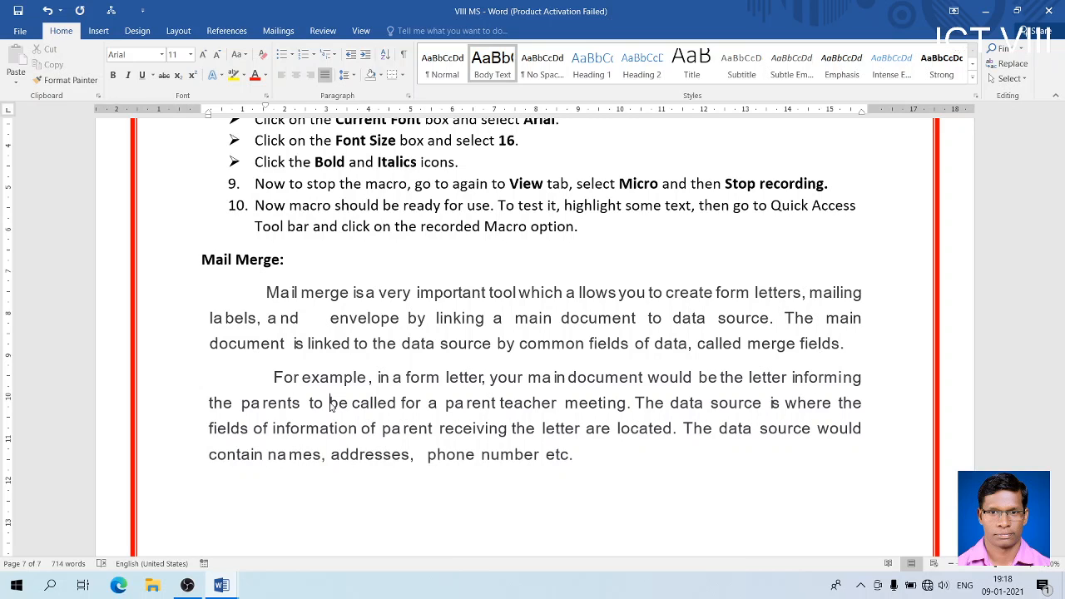
left_click(576, 453)
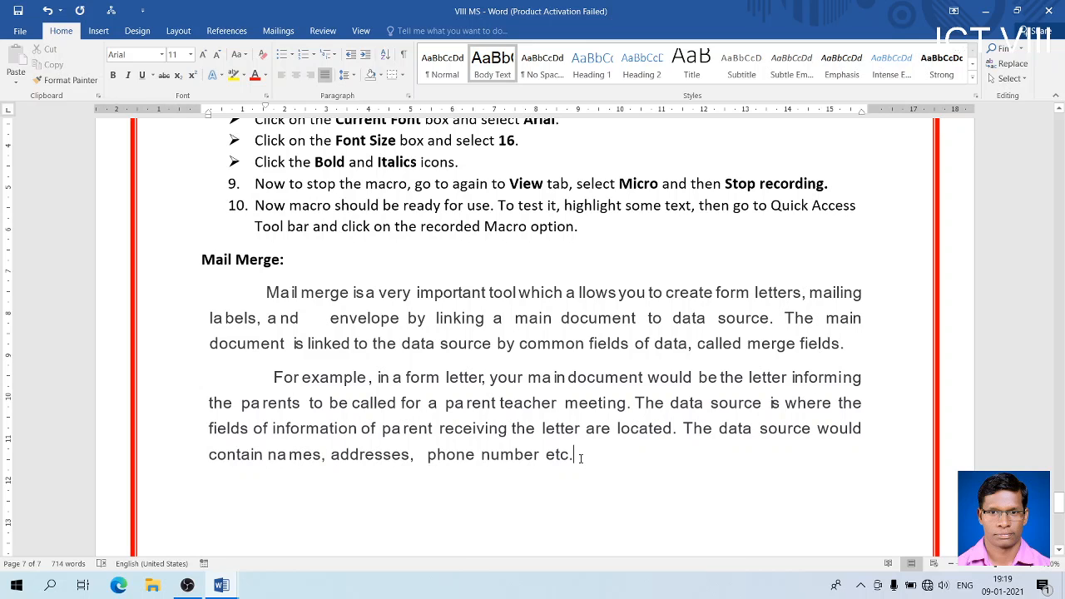
left_click_drag(577, 456, 274, 365)
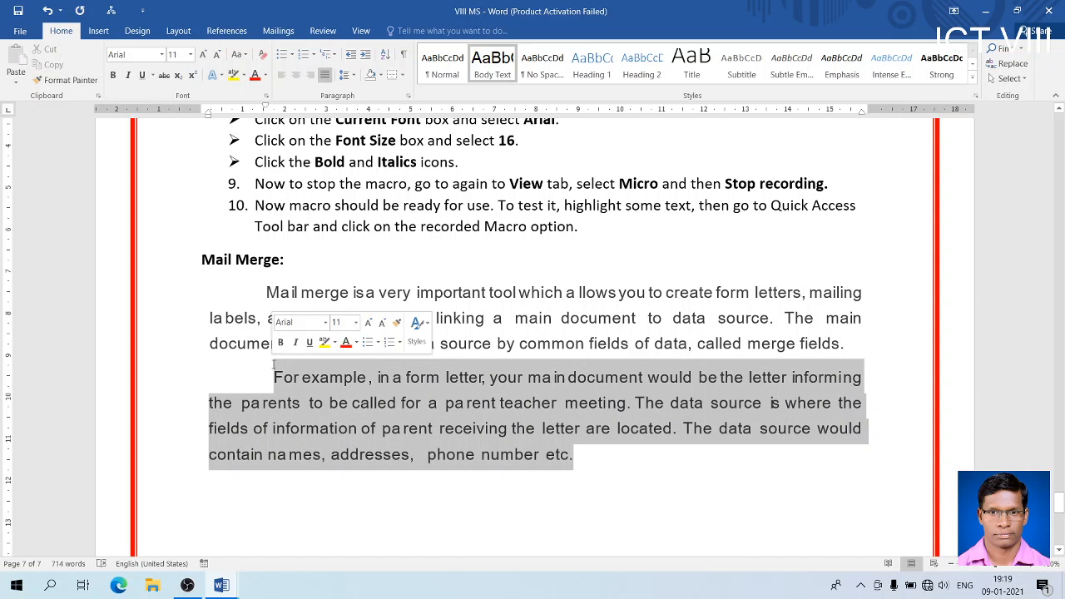
left_click(532, 357)
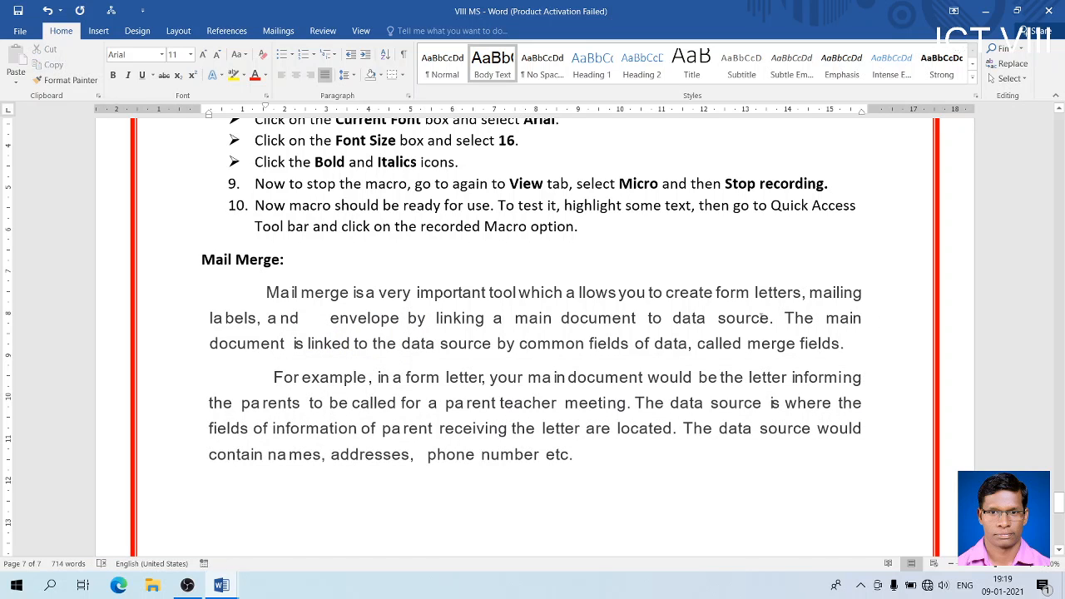
left_click_drag(848, 341, 269, 298)
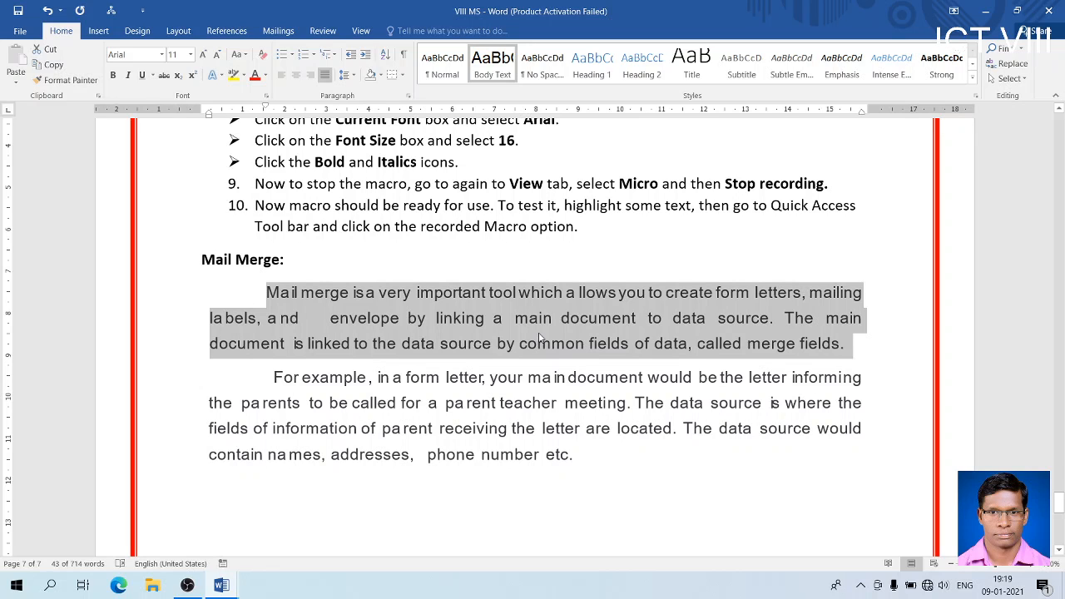
Close the spd - Copy document without saving its changes.
left_click(221, 587)
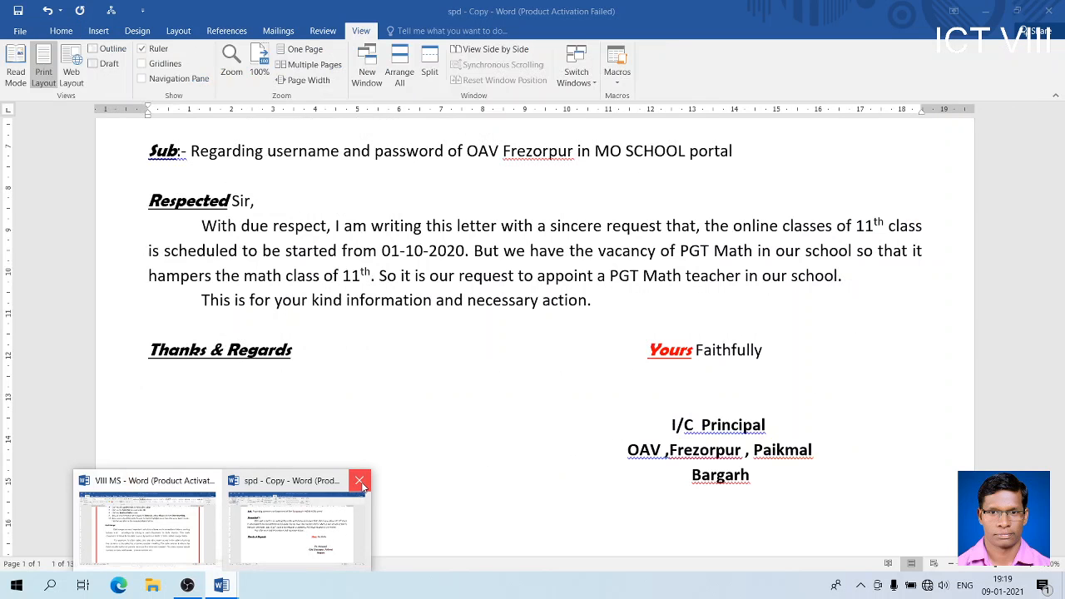
left_click(363, 481)
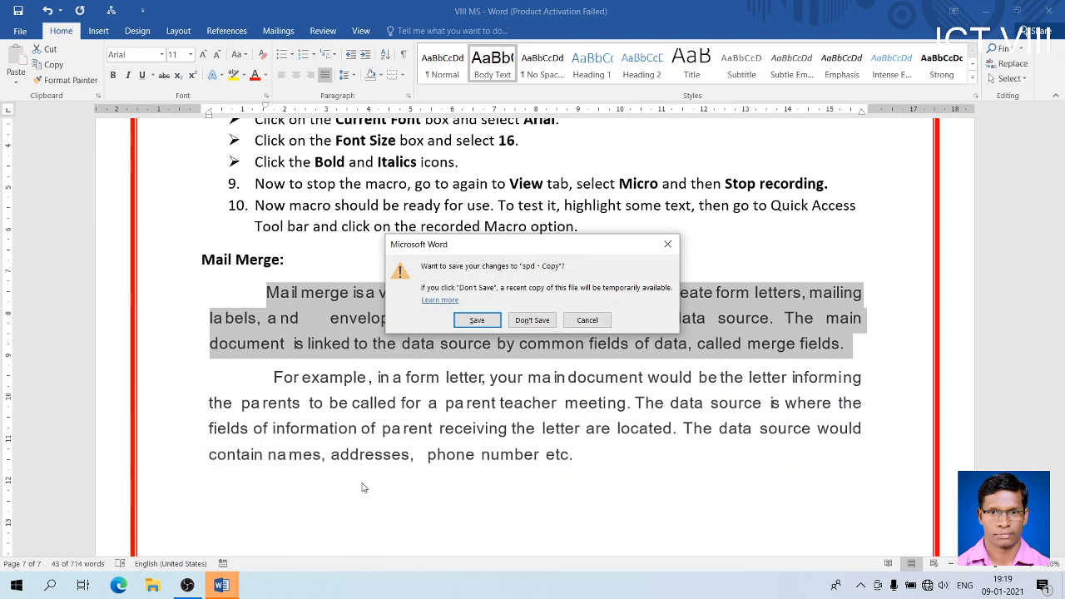
left_click(545, 320)
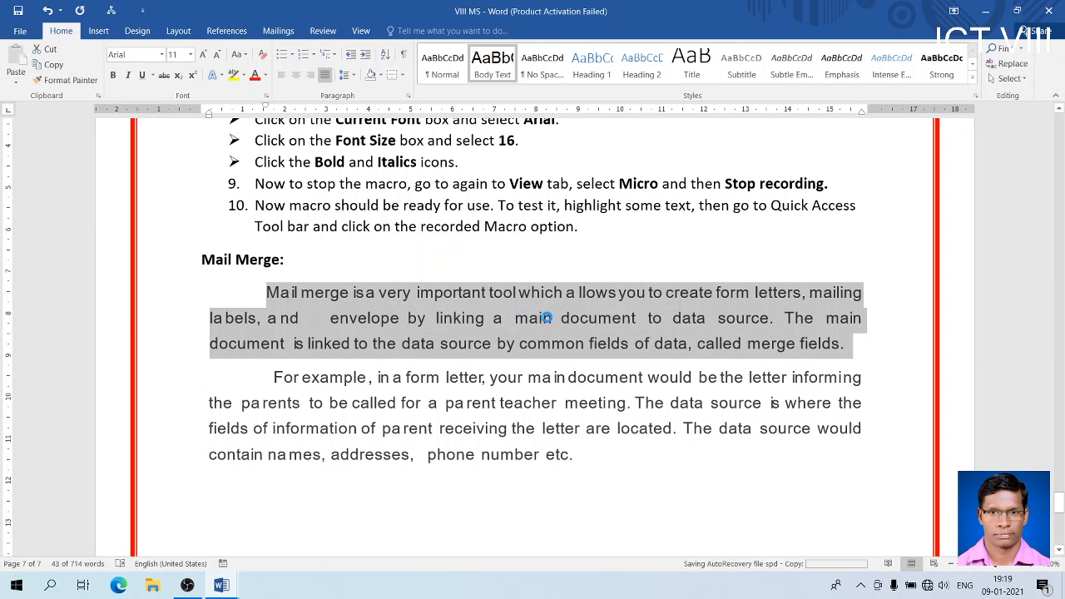
Create a new blank document and bring up the mail merge commands.
left_click(457, 323)
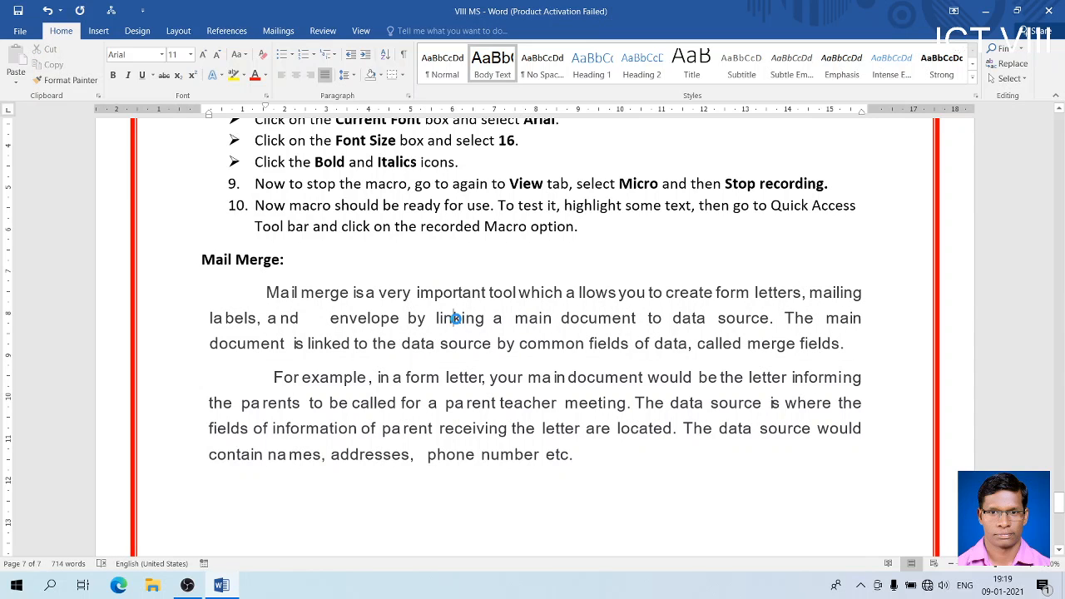
key("ctrl+n")
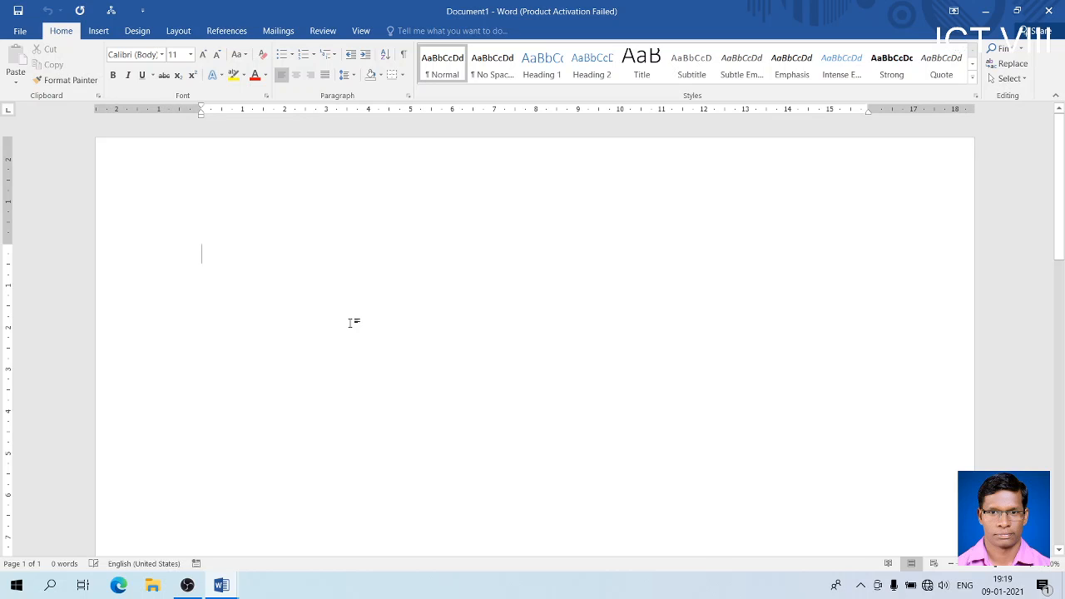
left_click(289, 35)
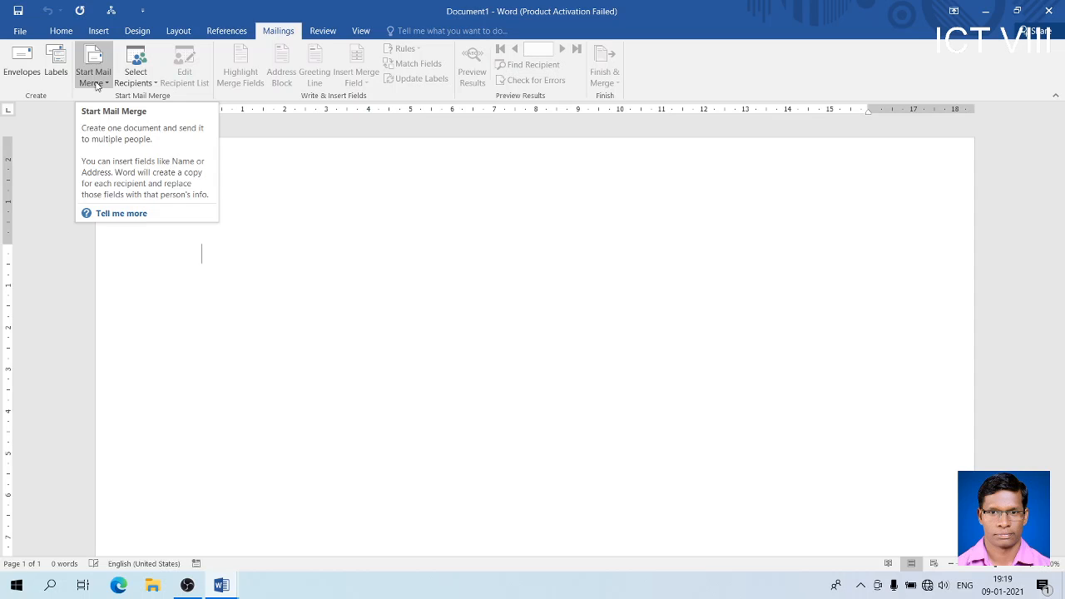
Look at the existing data sources offered for mail merge recipients, leaving without choosing one.
left_click(131, 83)
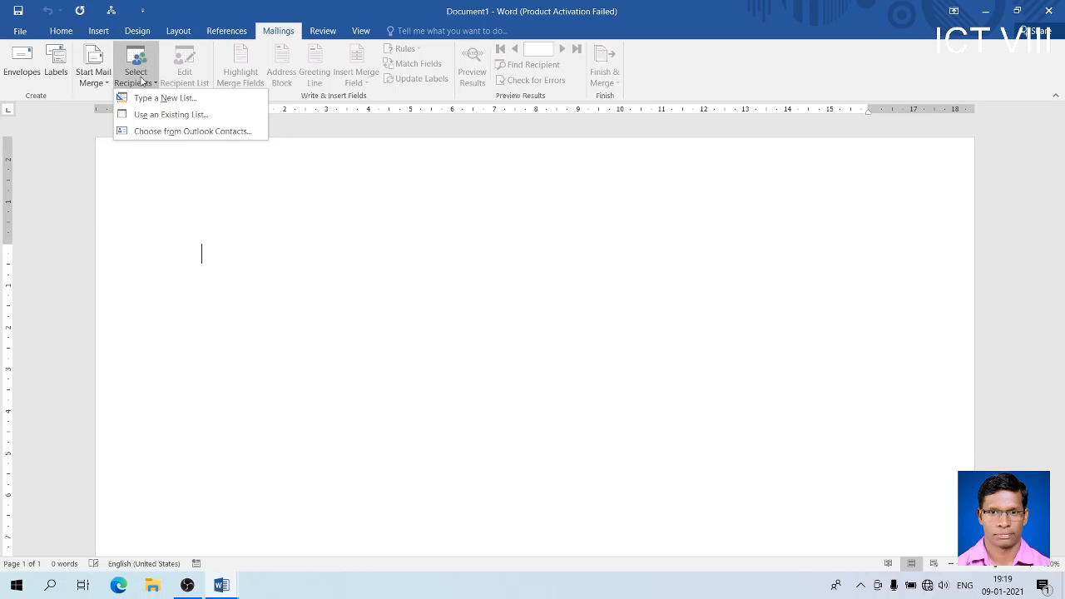
left_click(142, 80)
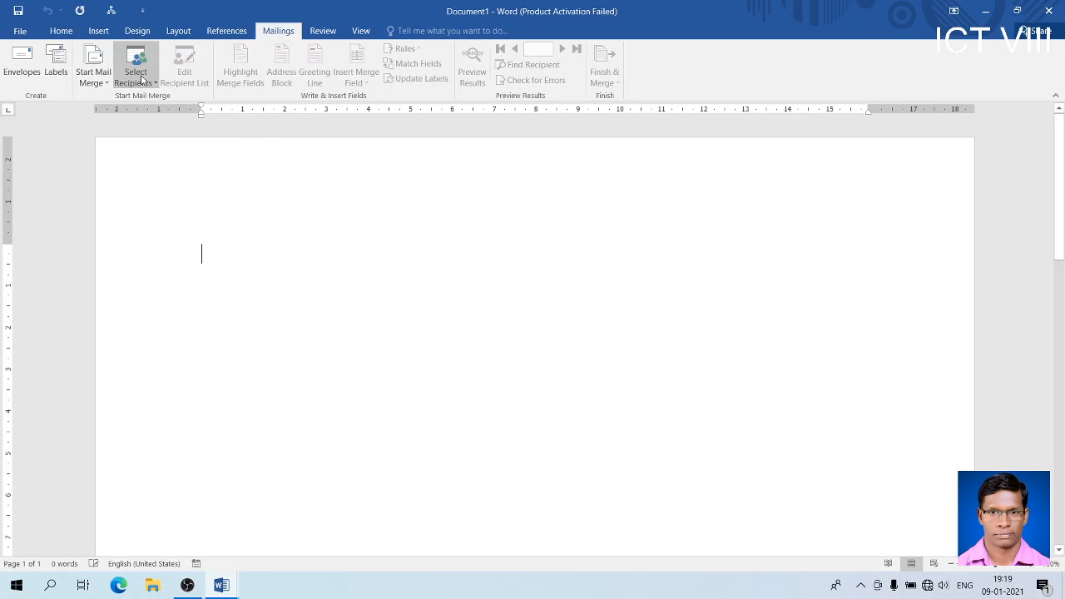
left_click(142, 79)
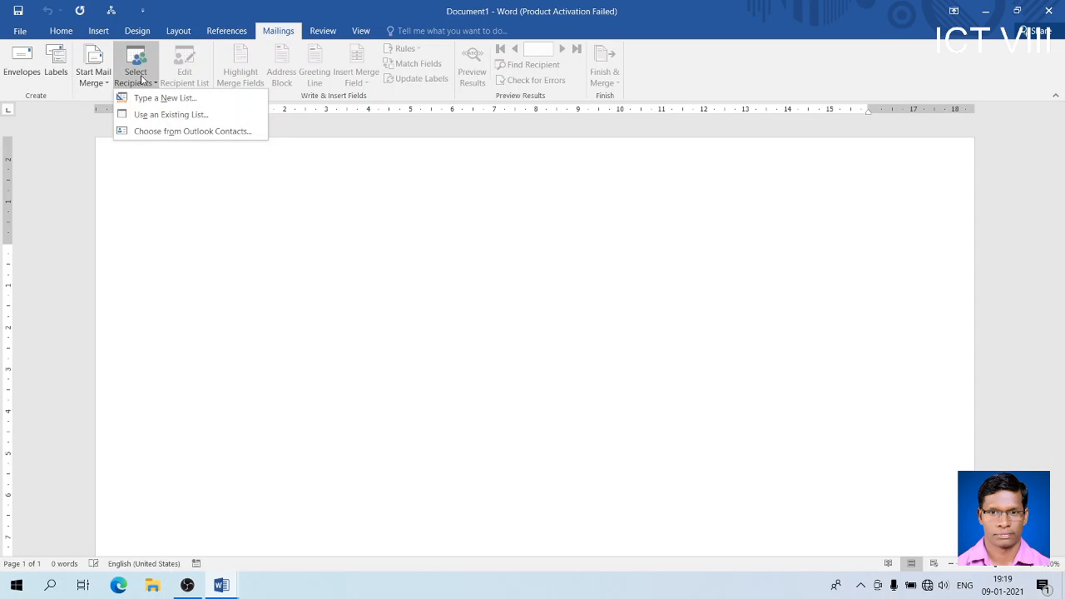
left_click(197, 118)
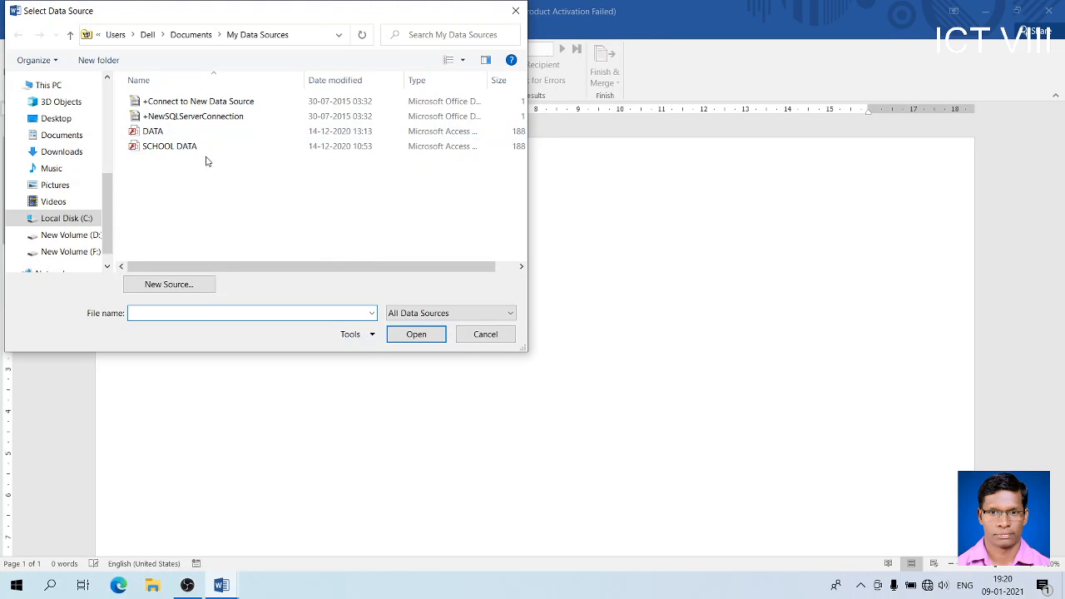
left_click(487, 334)
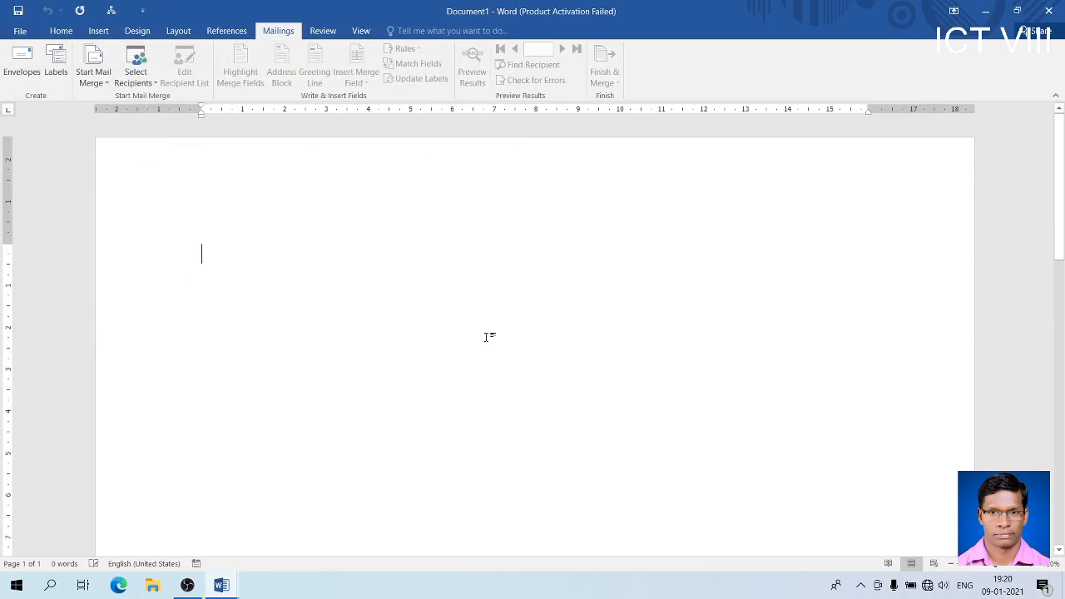
Start a new recipient address list and look over its default columns.
left_click(143, 84)
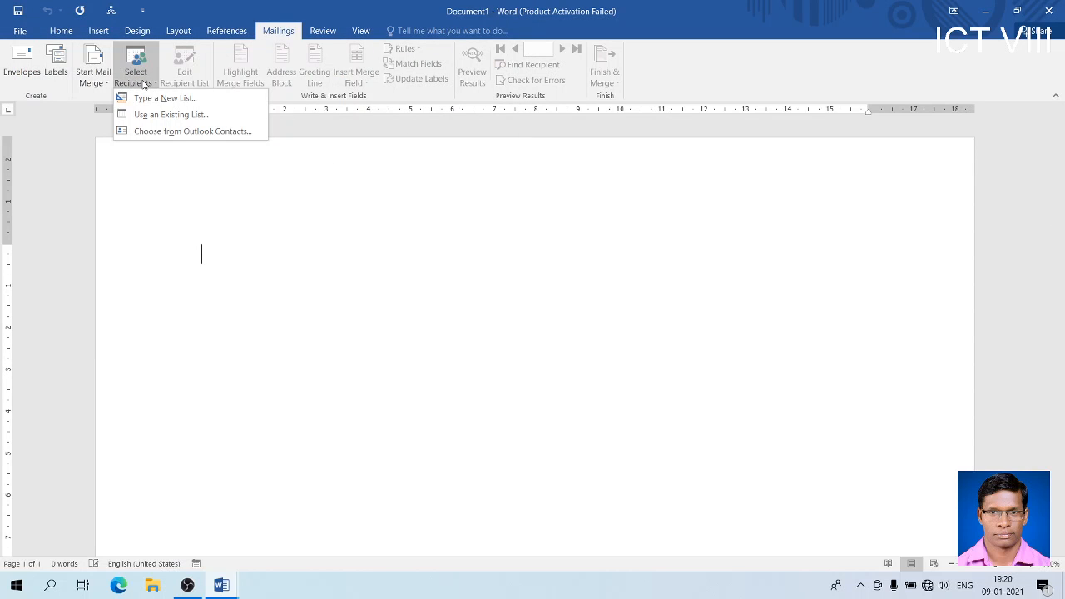
left_click(143, 99)
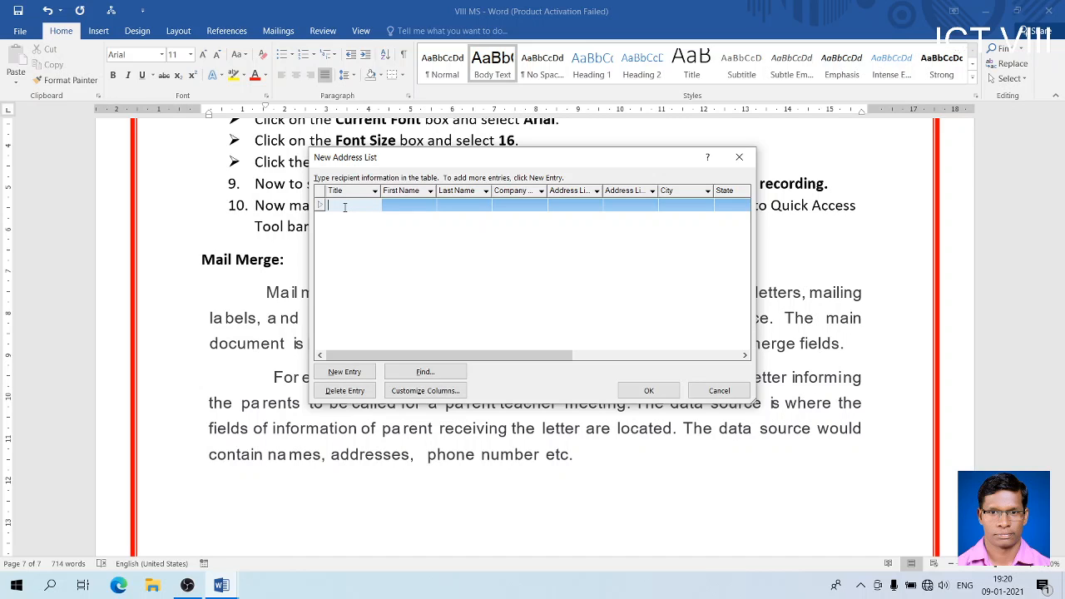
left_click(480, 206)
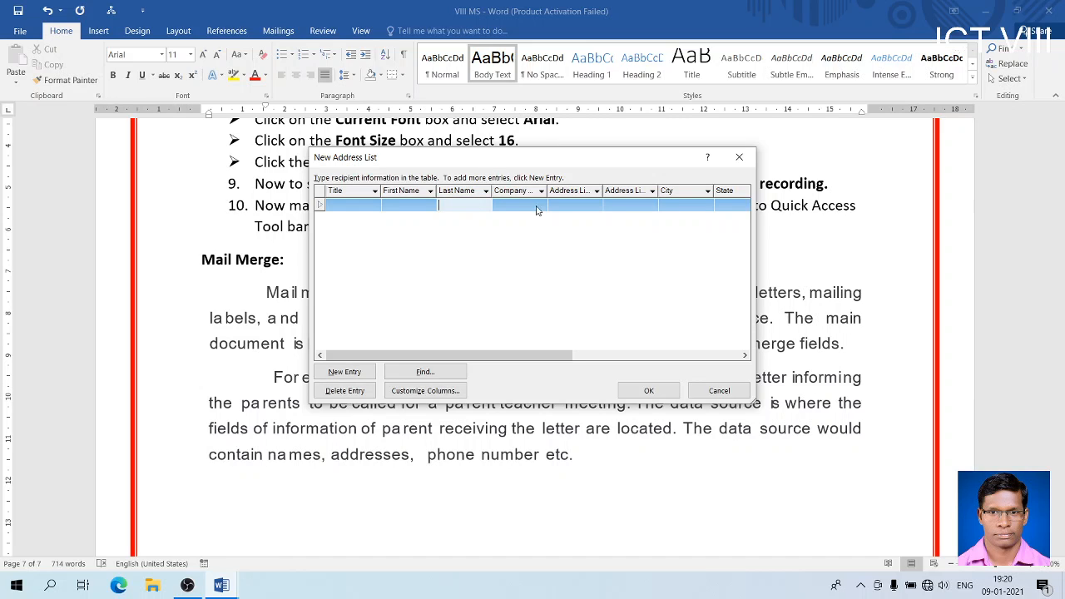
left_click(577, 190)
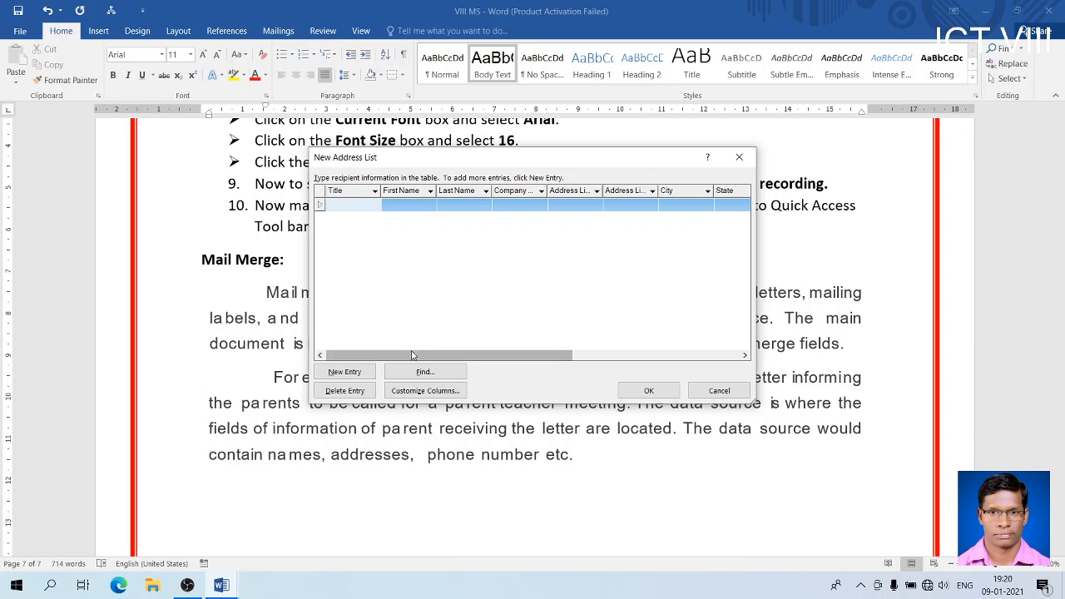
Add a custom field named Village after Company Name in the new address list's columns.
left_click(425, 390)
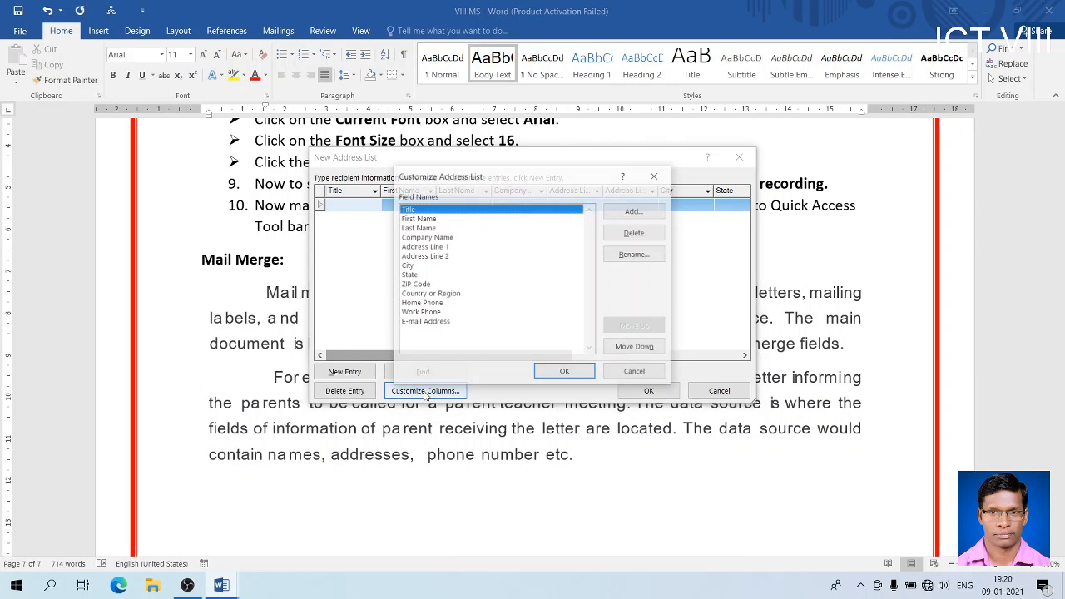
left_click(446, 238)
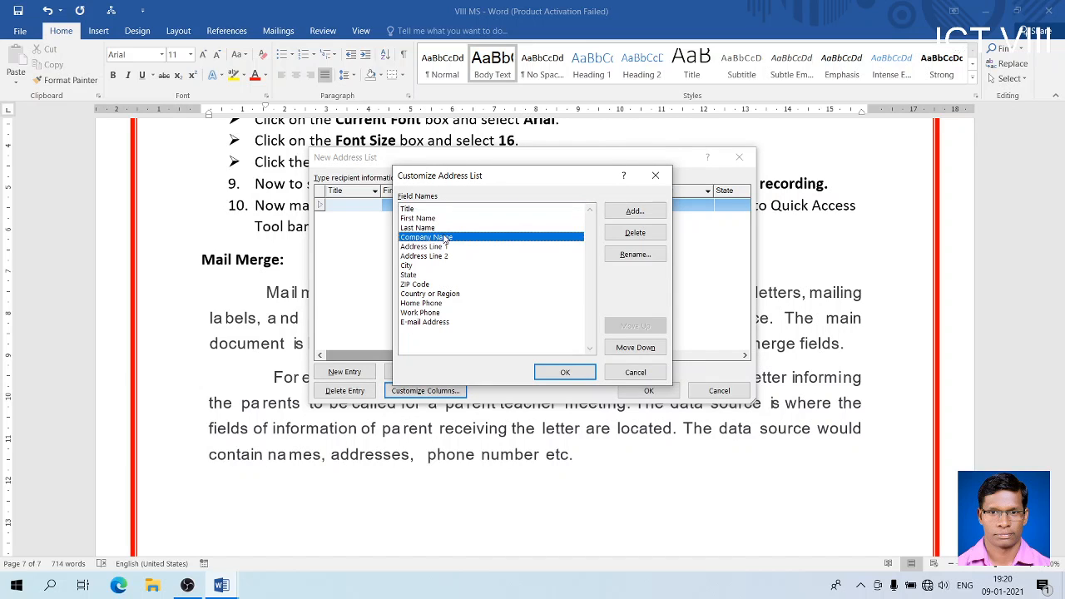
left_click(641, 214)
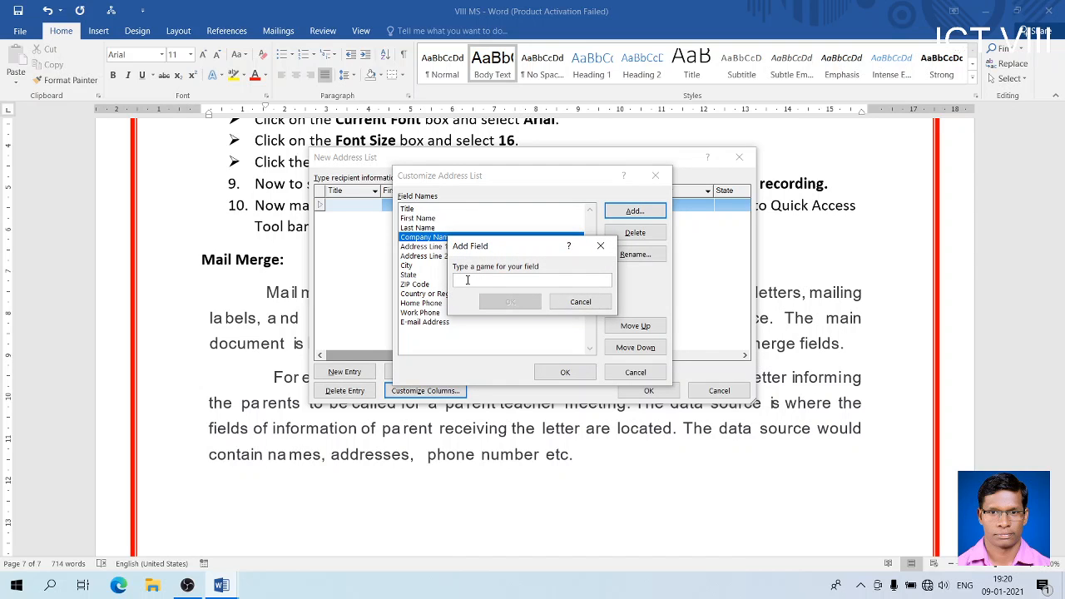
type("ill")
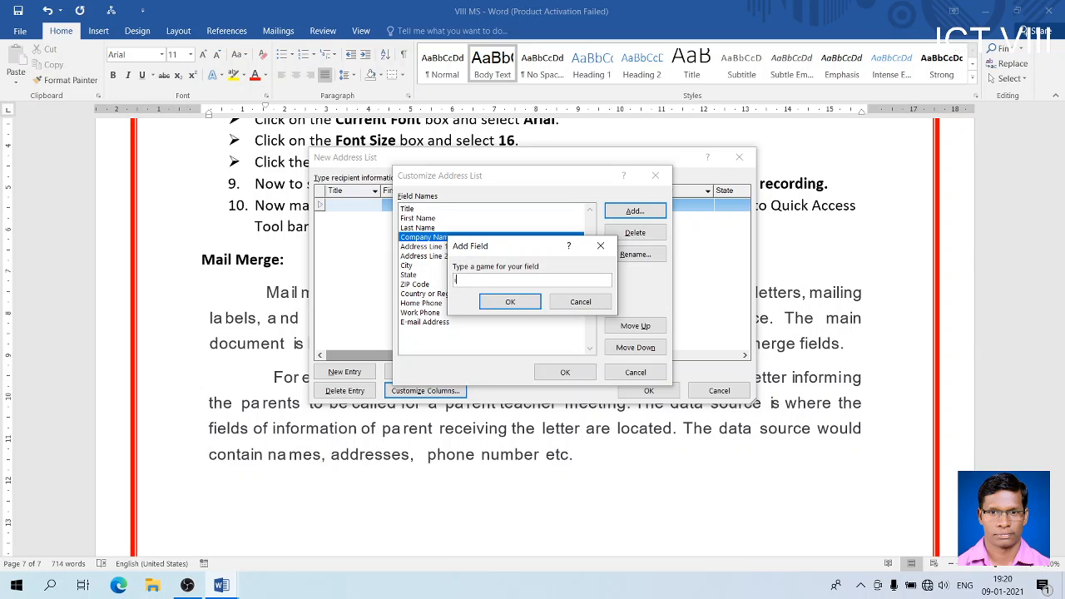
type("age")
key("BackSpace")
key("BackSpace")
key("BackSpace")
key("BackSpace")
key("BackSpace")
key("BackSpace")
type("Village")
left_click(522, 304)
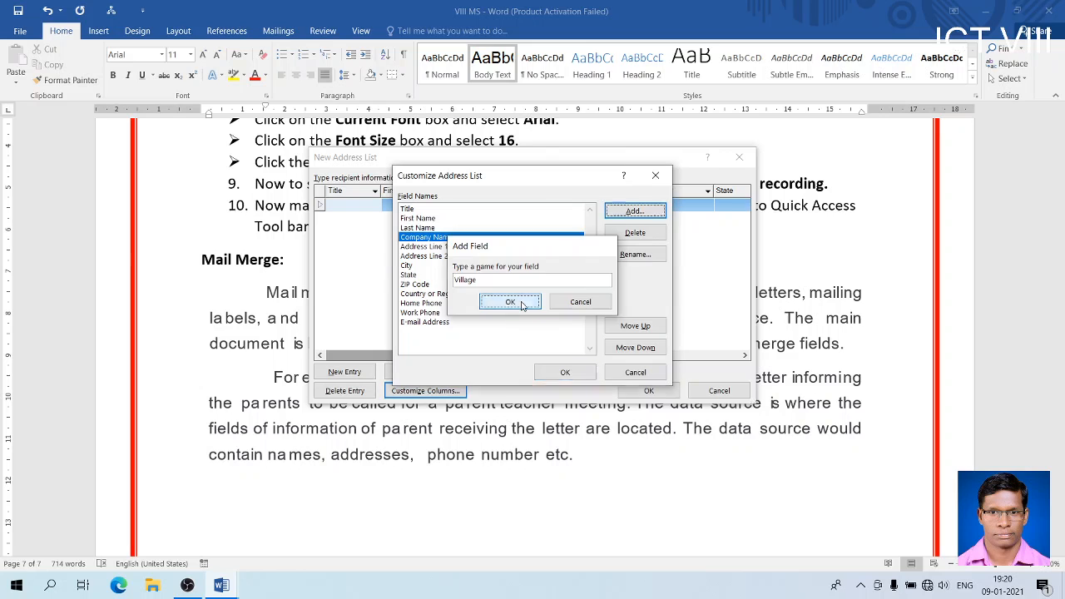
left_click(565, 372)
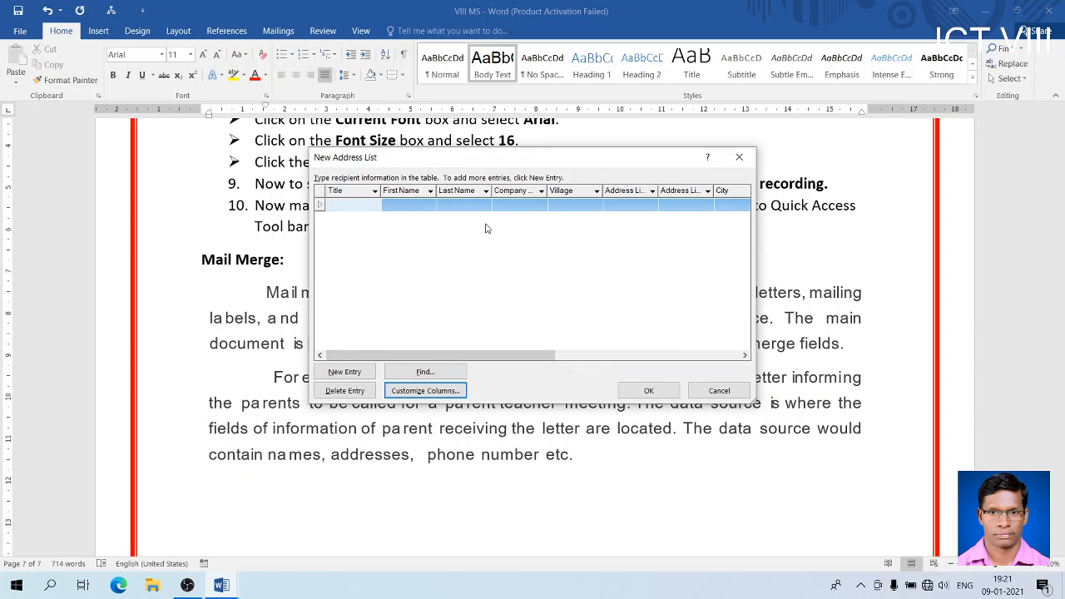
Go through the empty entry's cells from Title to the address lines, and discard the new address list.
left_click(567, 207)
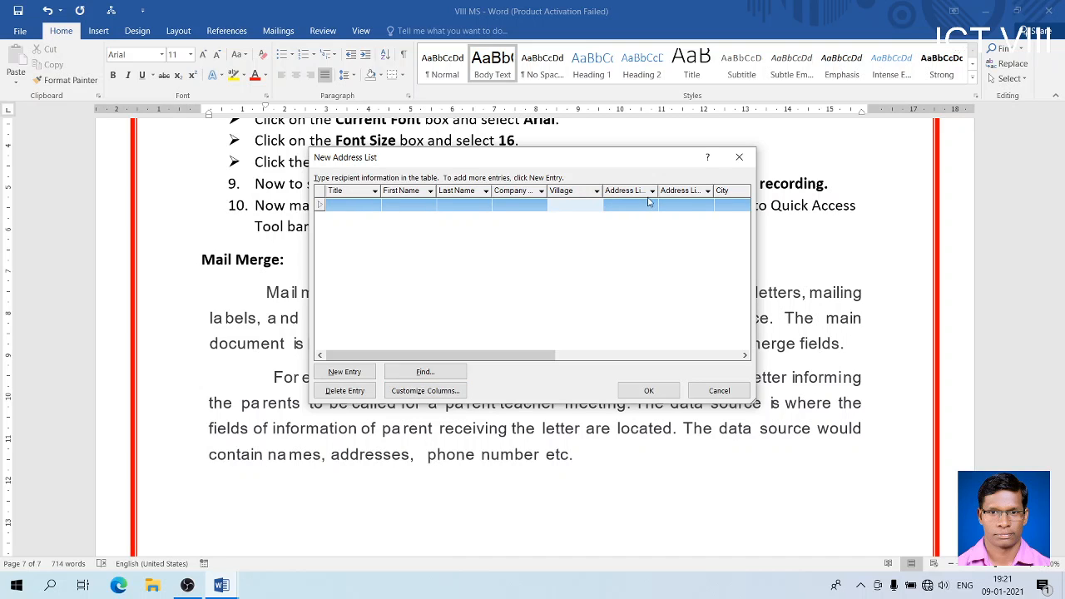
left_click(367, 206)
left_click(359, 230)
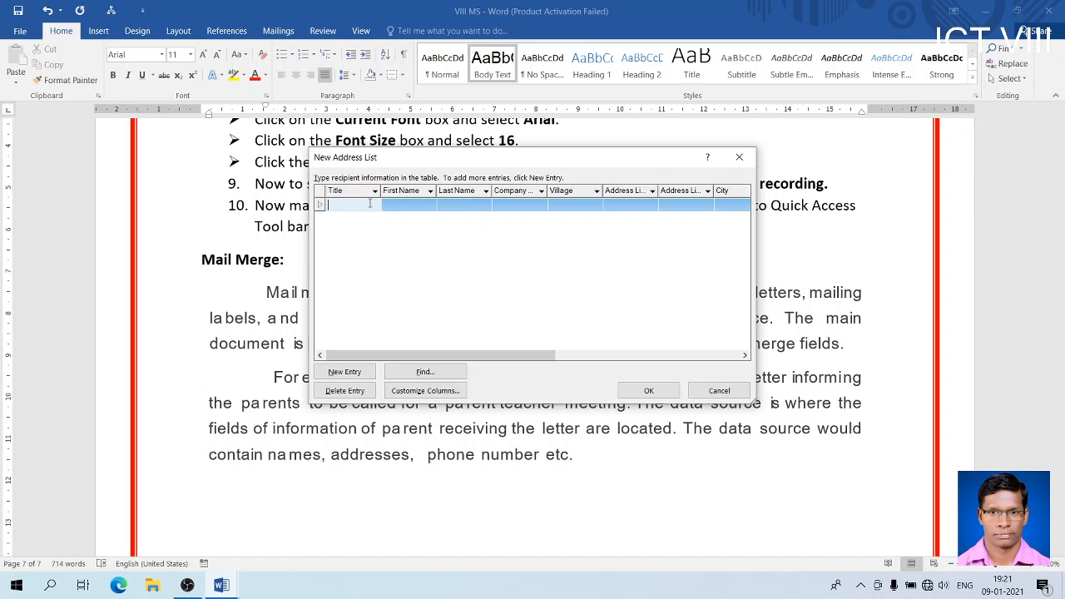
left_click(408, 209)
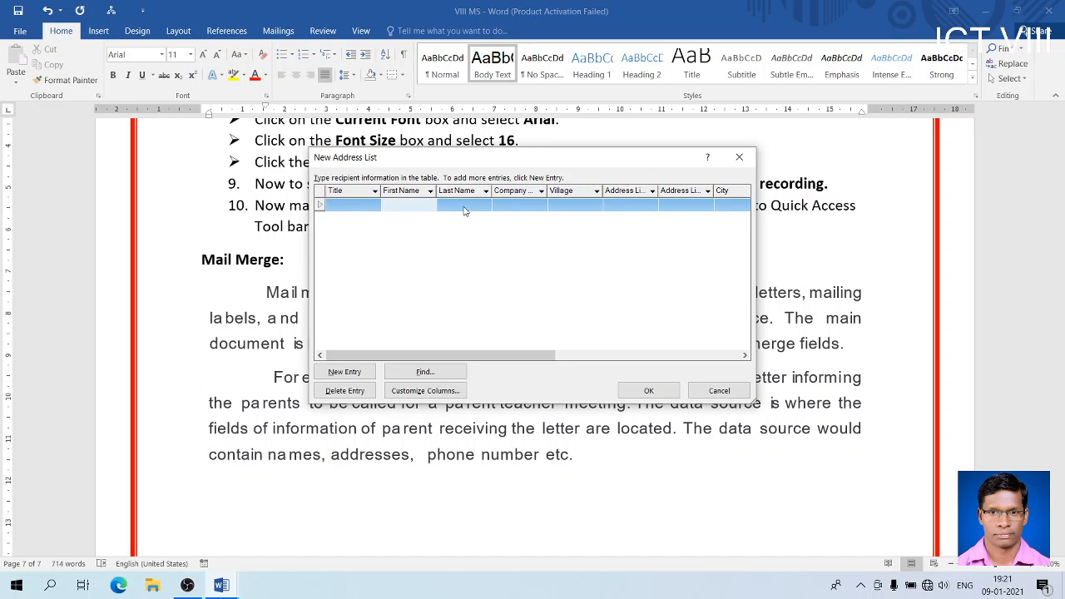
left_click(465, 209)
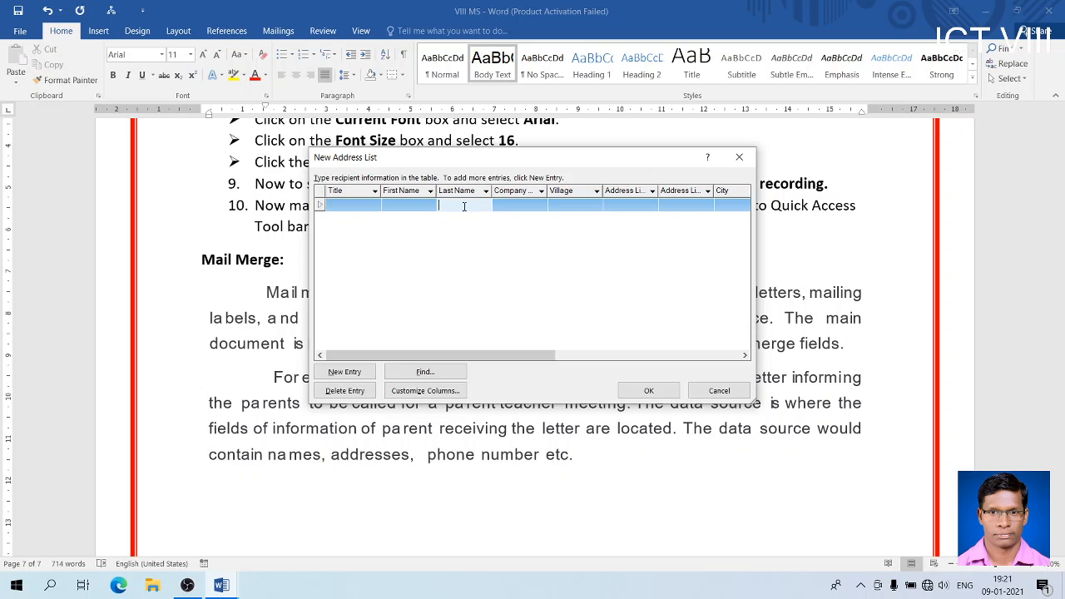
left_click(513, 207)
left_click(640, 202)
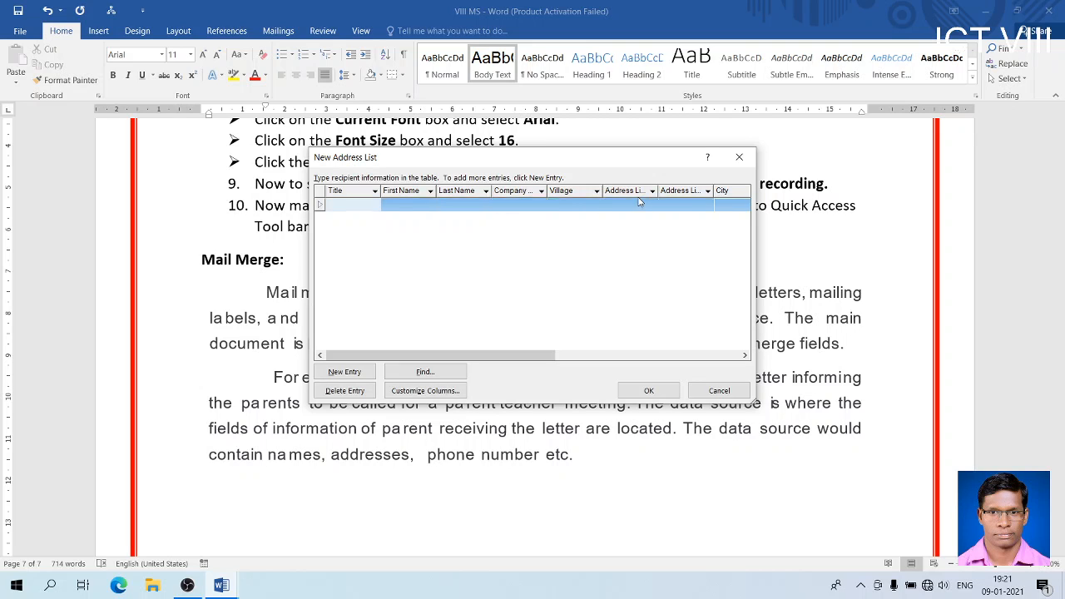
left_click(690, 204)
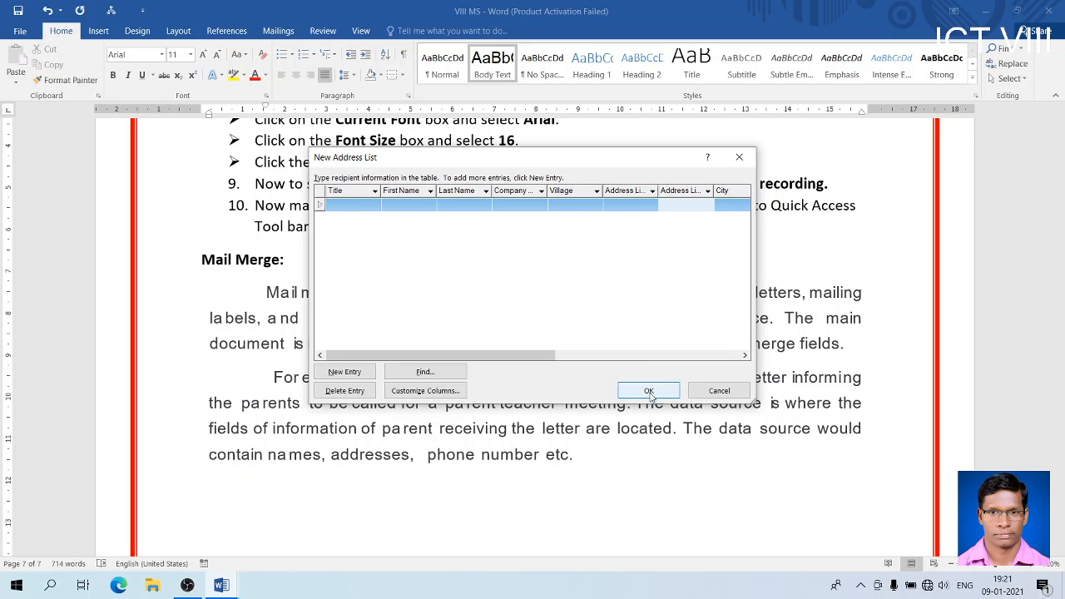
left_click(718, 392)
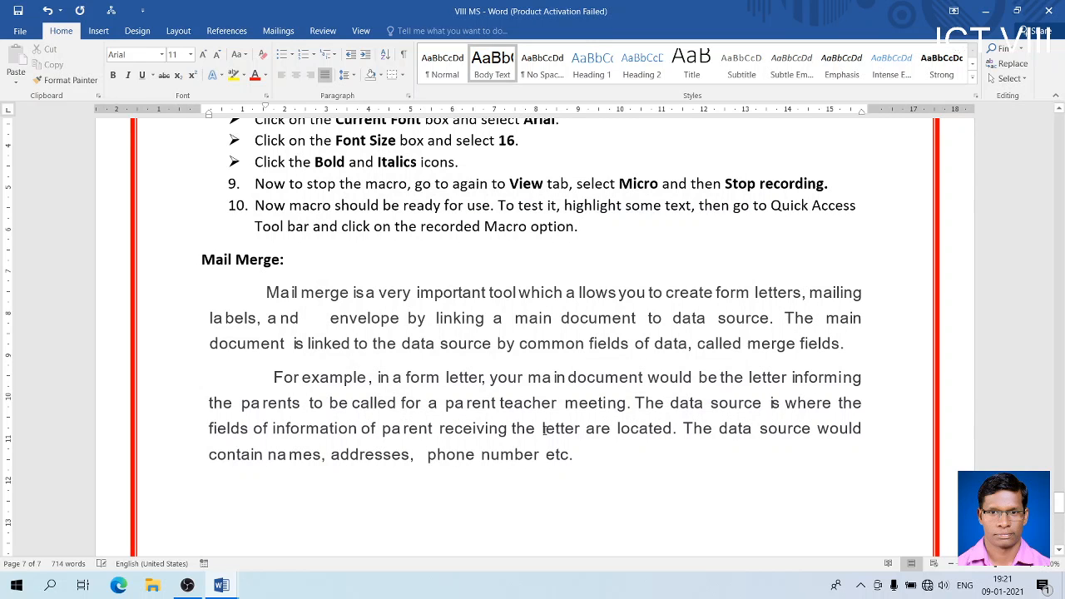
Run the step-by-step Mail Merge wizard in the blank Document1, using Letters as document type and the current document as starting document.
mouse_move(221, 586)
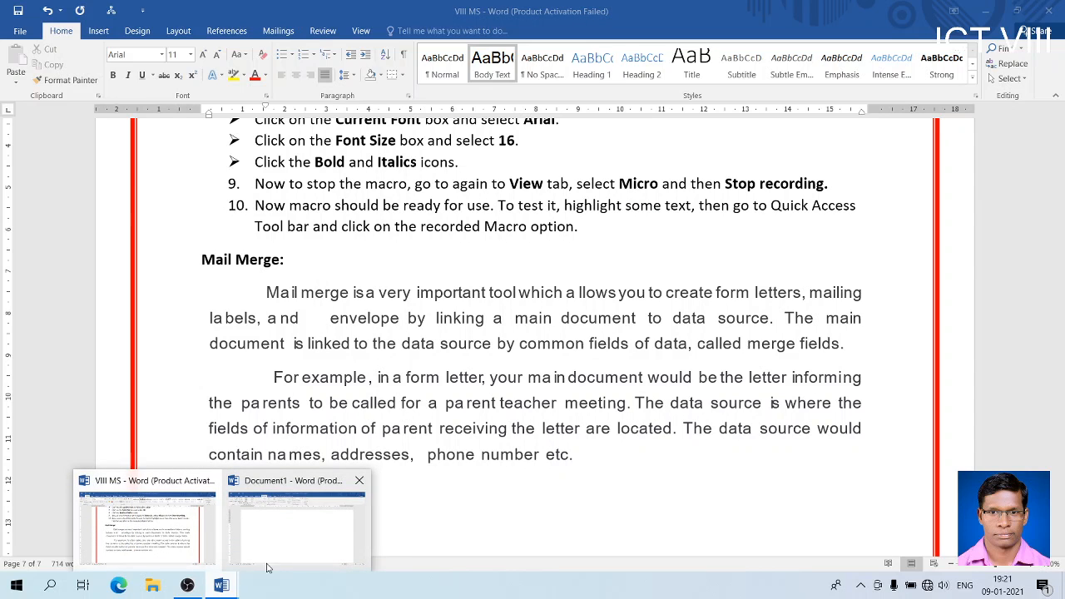
left_click(289, 536)
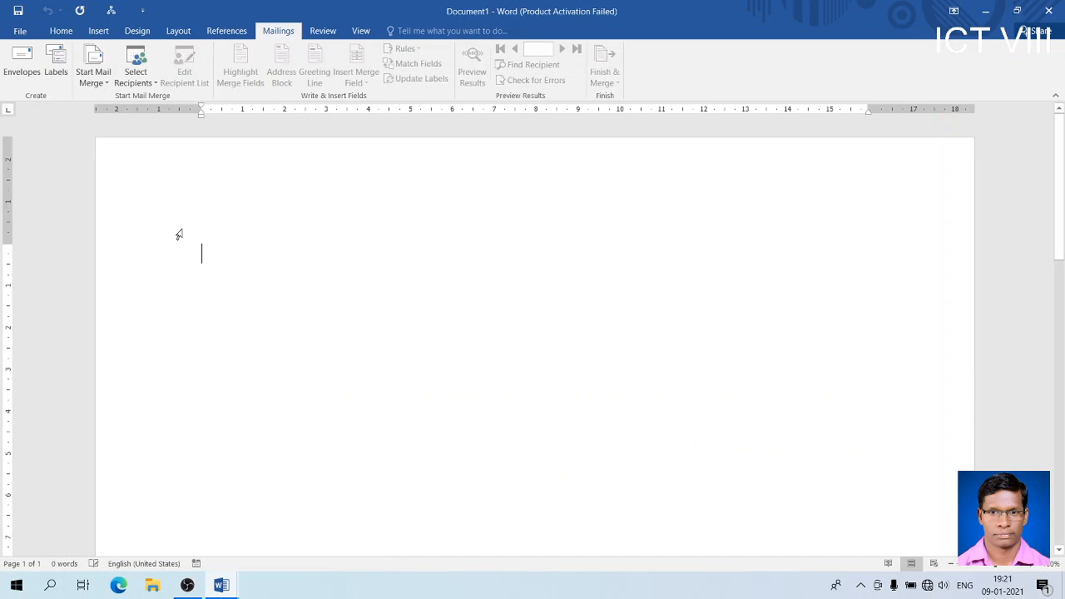
left_click(99, 85)
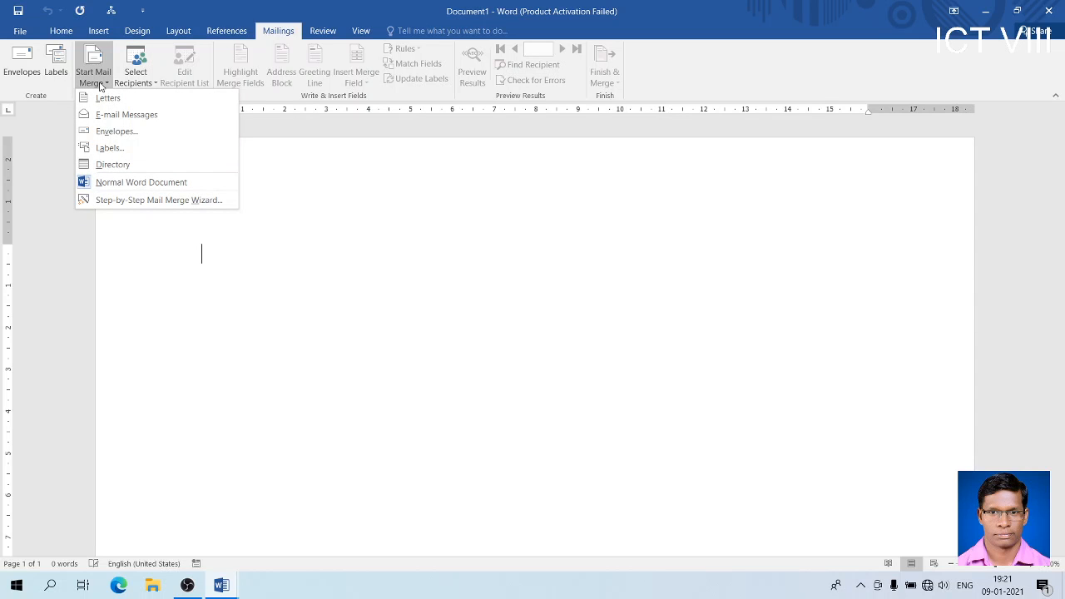
left_click(138, 203)
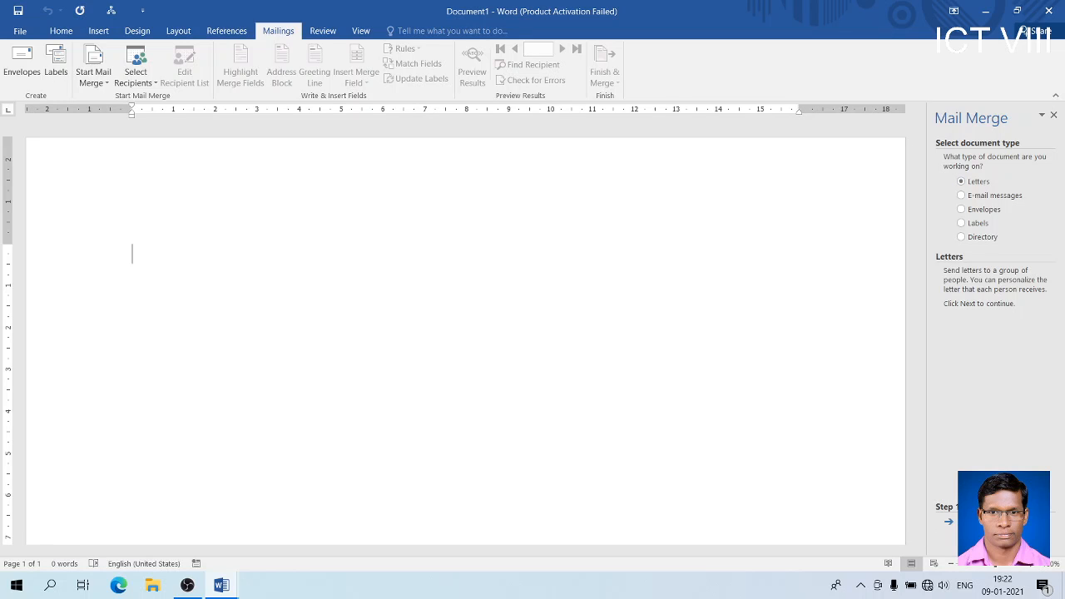
left_click(992, 522)
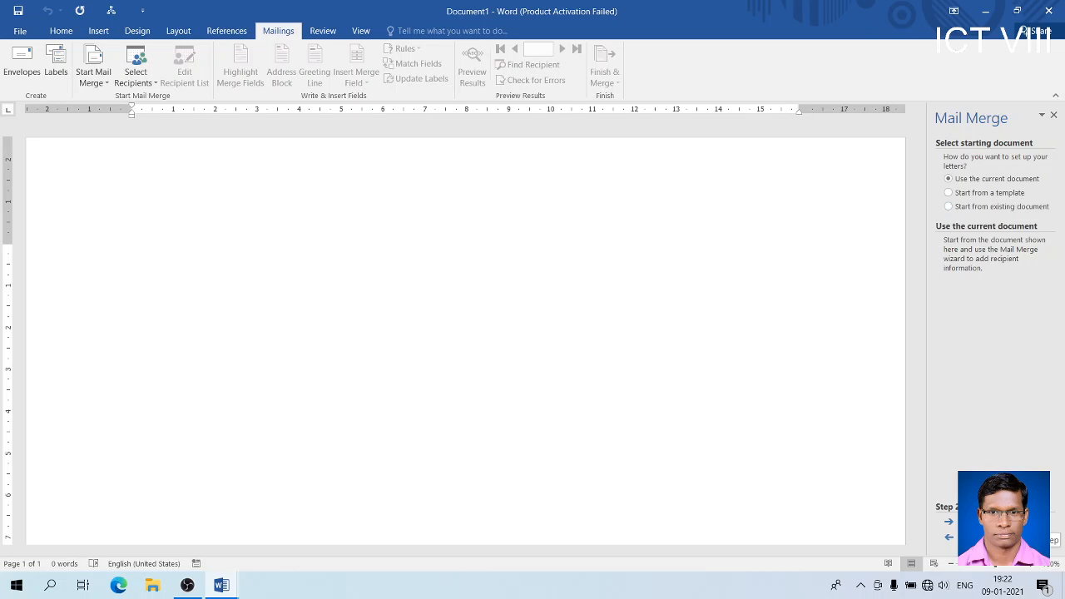
left_click(973, 522)
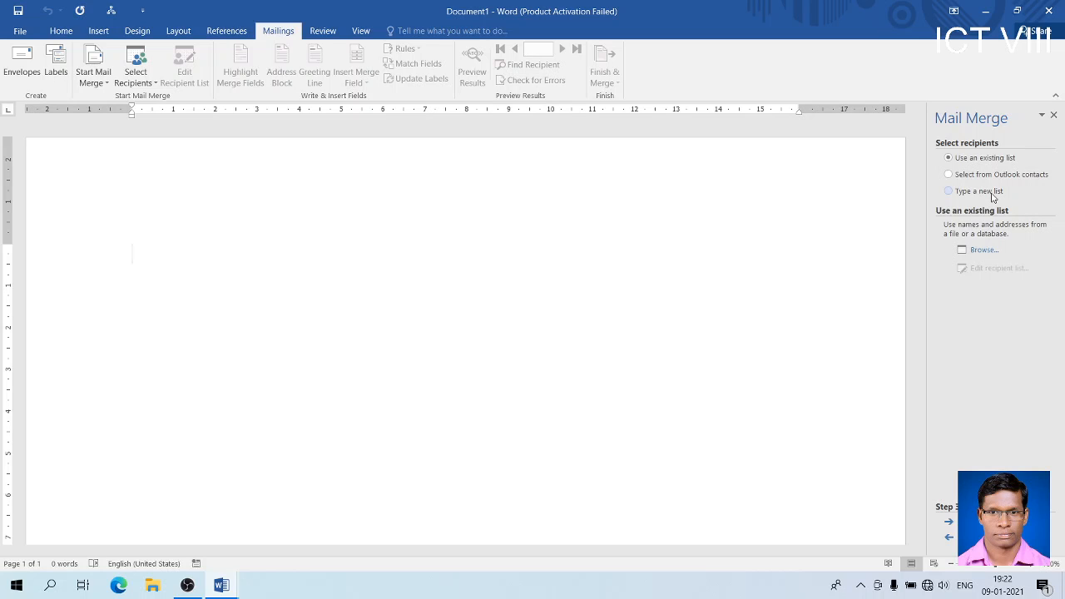
Use the existing SCHOOL DATA list as the merge recipients, keeping every entry included.
left_click(980, 251)
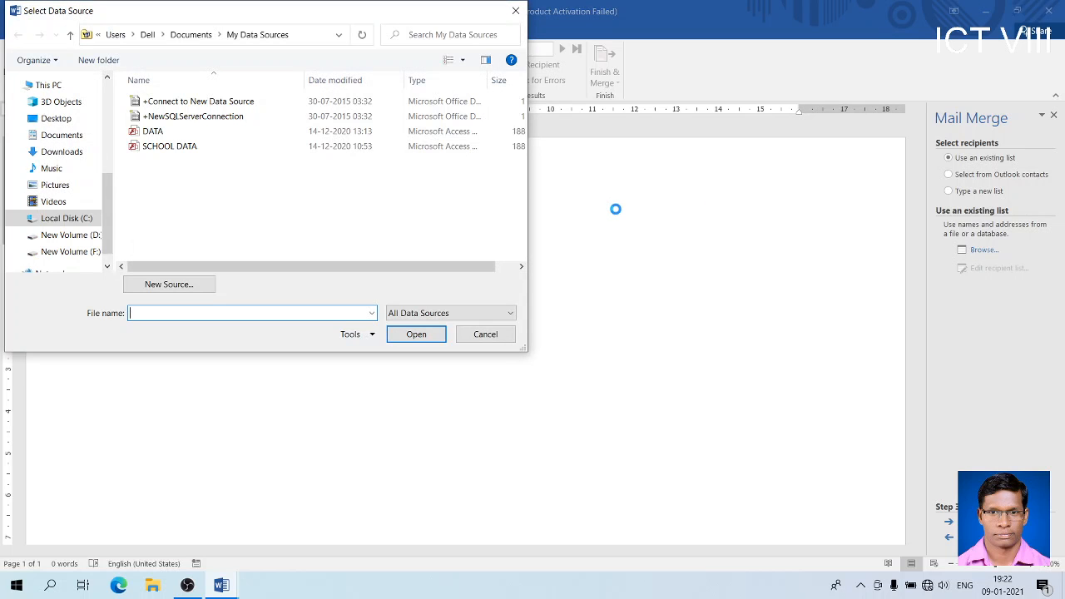
left_click(196, 147)
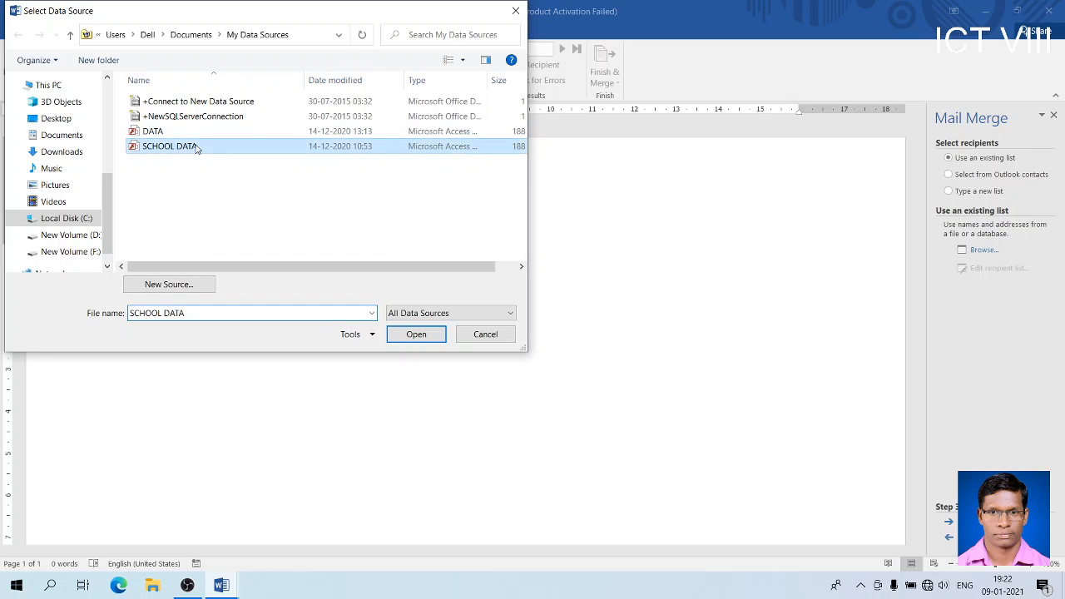
left_click(409, 333)
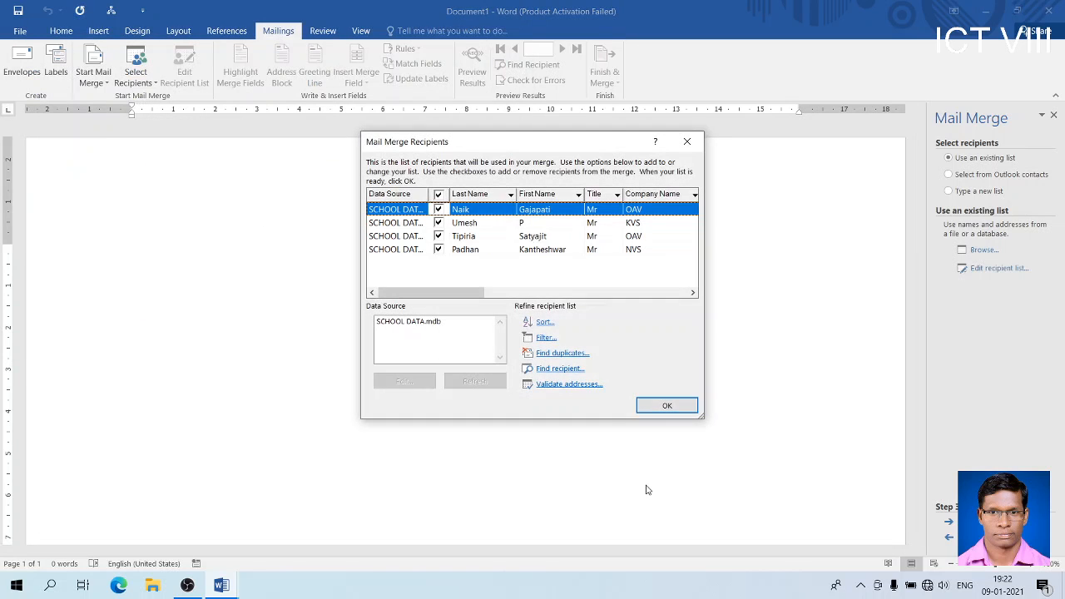
left_click(666, 406)
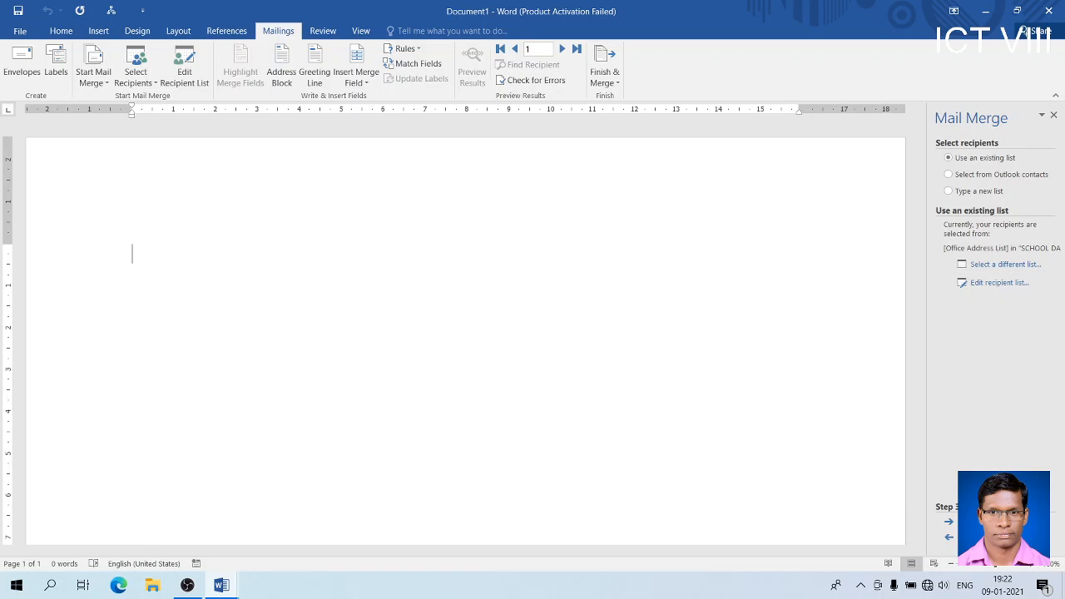
Continue the wizard to writing the letter, enter "To", and insert the address block with its default format on the line below.
left_click(986, 522)
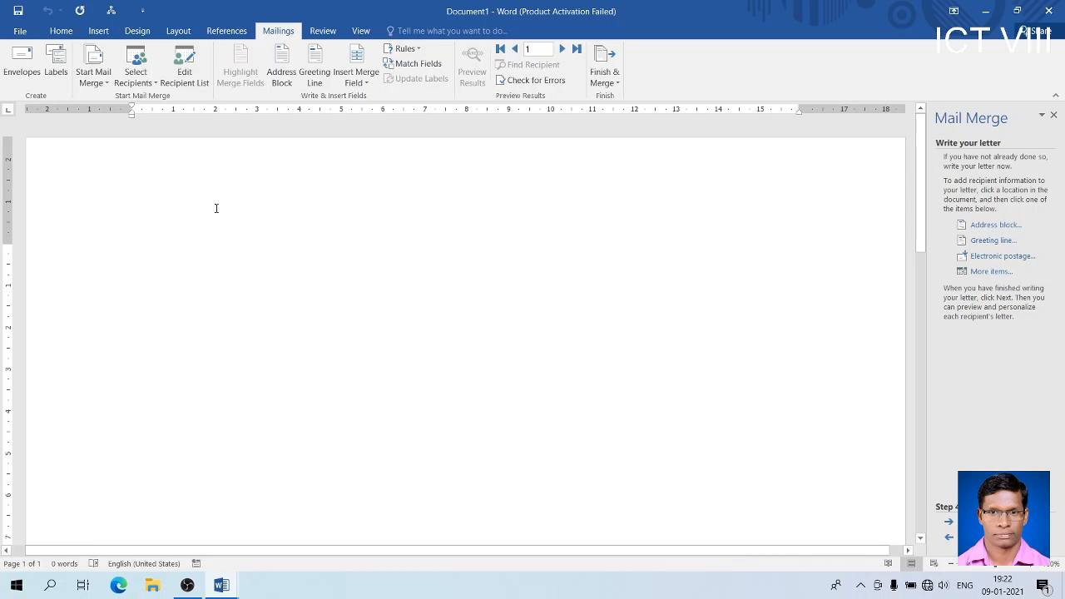
type("To")
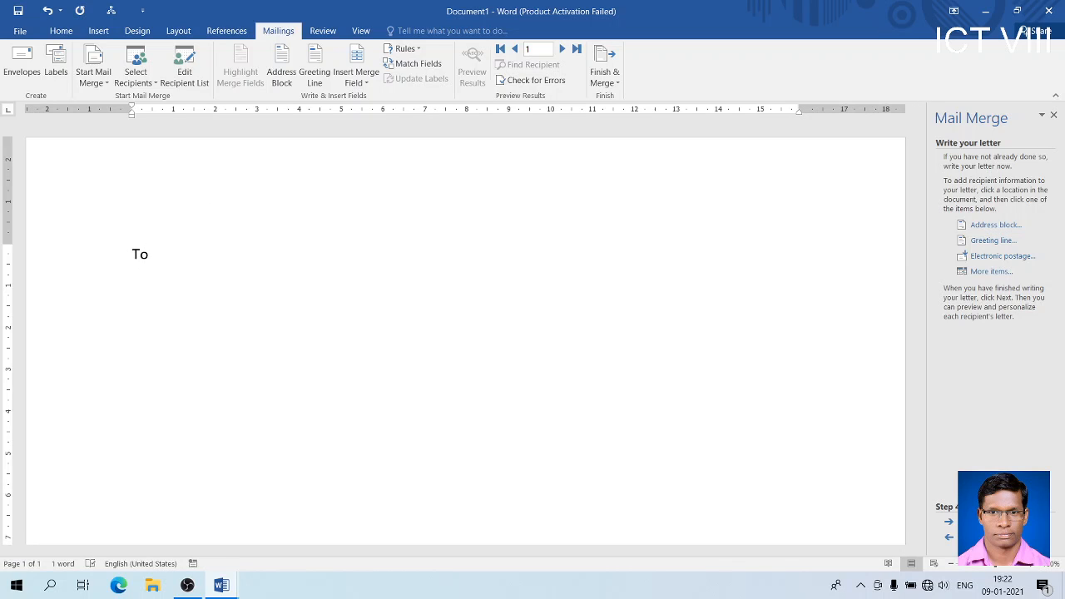
left_click(282, 70)
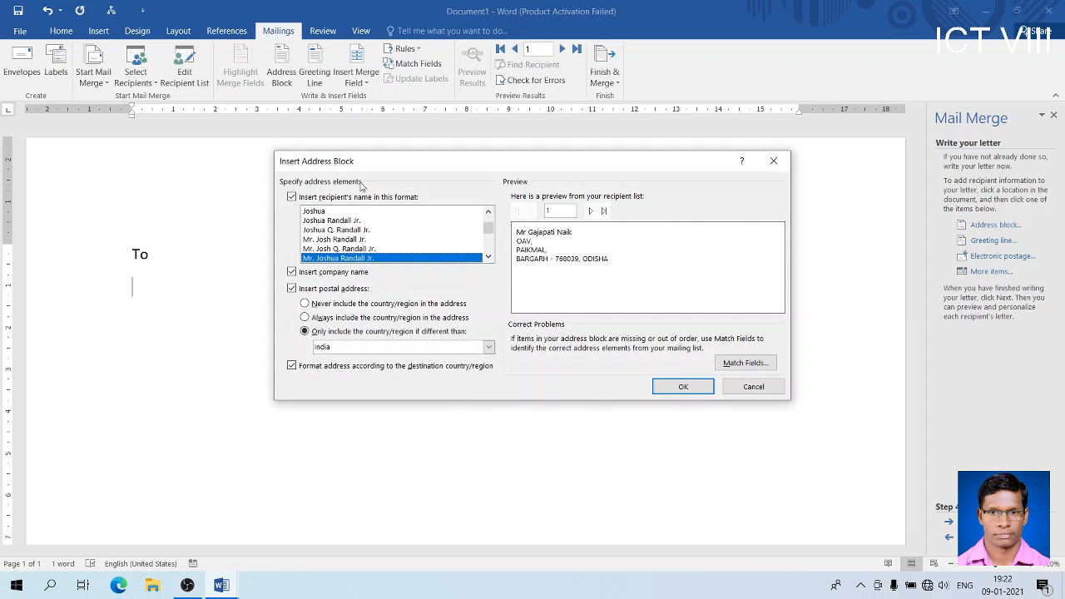
left_click(676, 386)
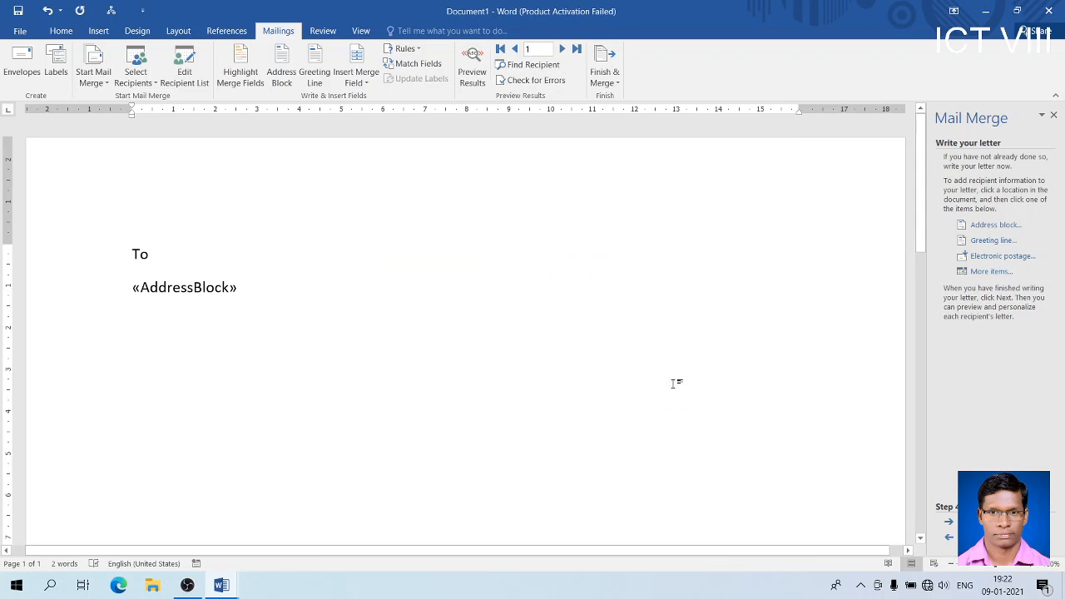
Write the letter text "A meeting will be held at OAV Frezorpur Paikmal," below the address block, followed by a "Thanks You" line.
key("Return")
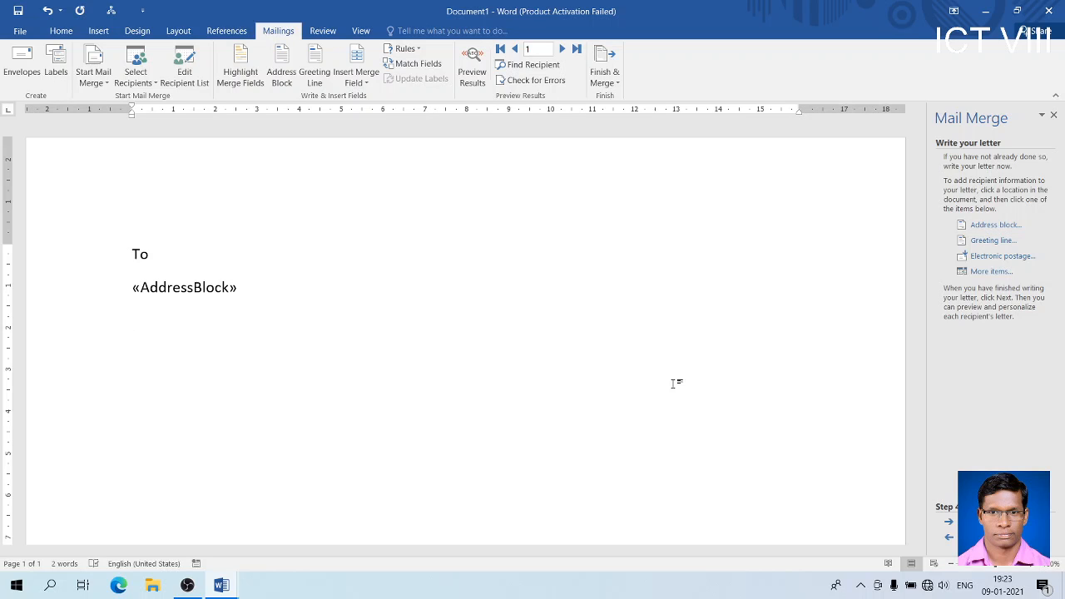
type("A meeting will be ")
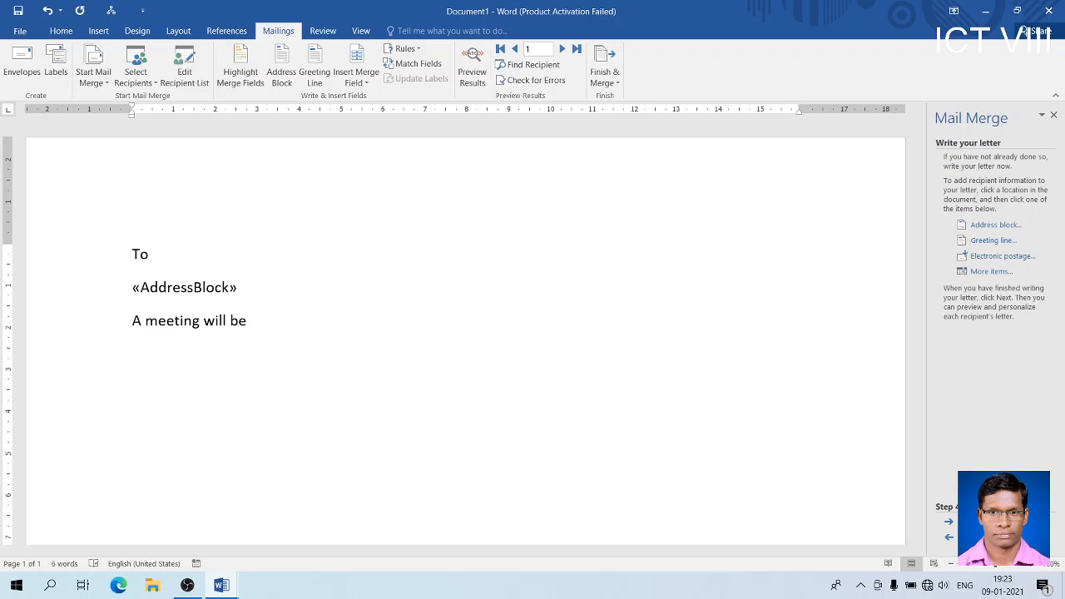
type("held at OAV F")
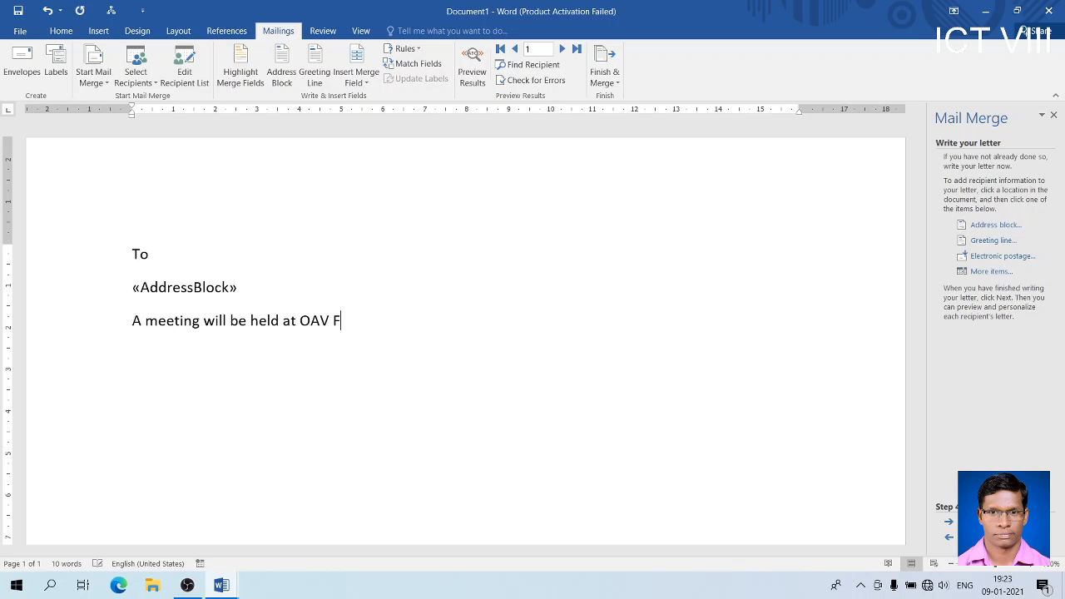
type("rezorpur P")
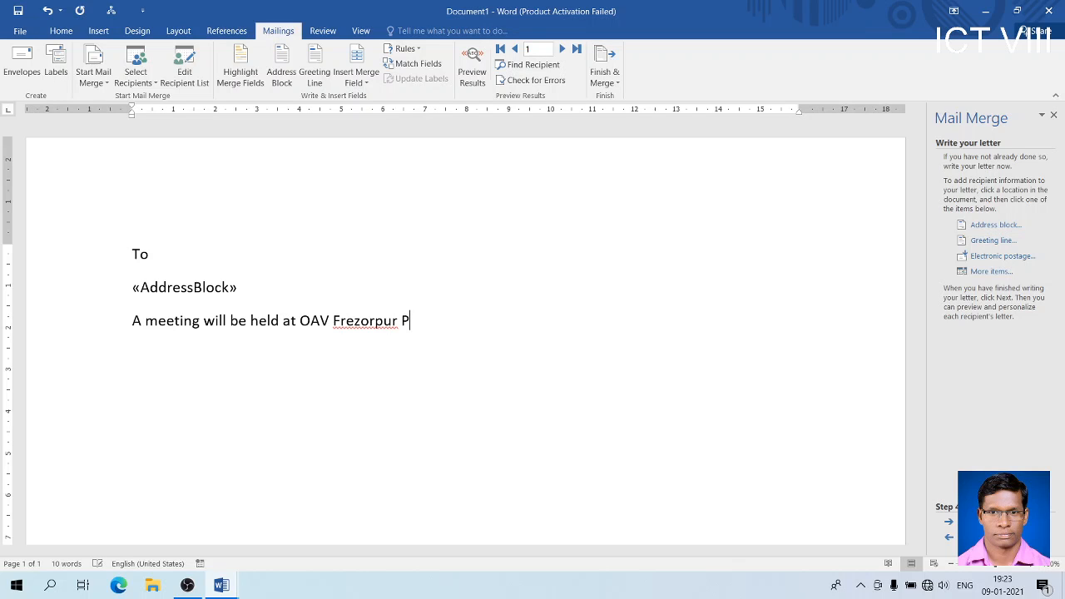
type("aikmal,")
key("Return")
type("Thanks ")
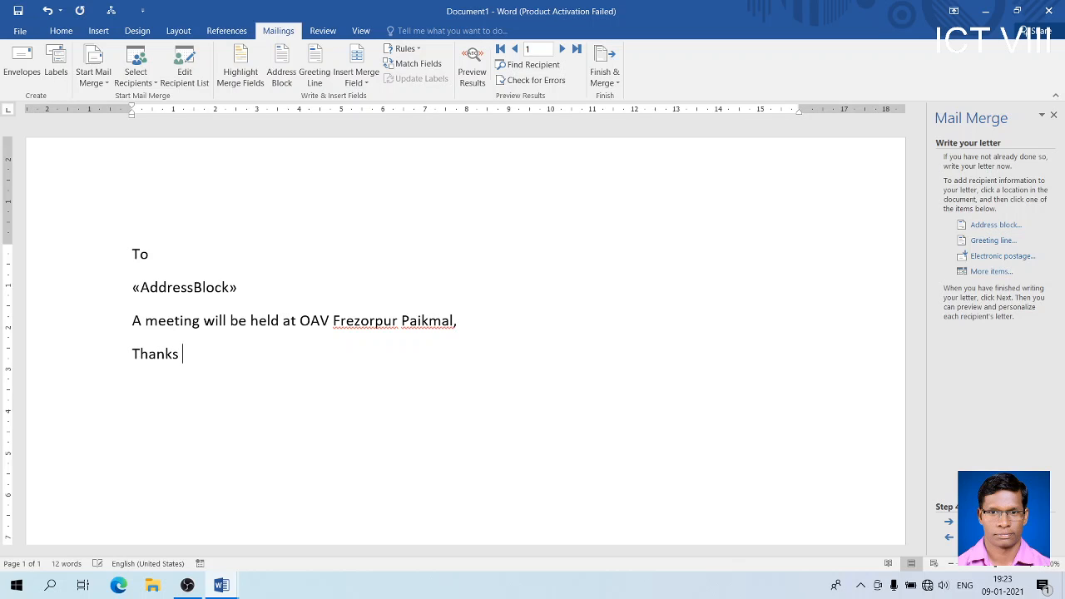
type("Y")
key("BackSpace")
type("U")
key("BackSpace")
type("You")
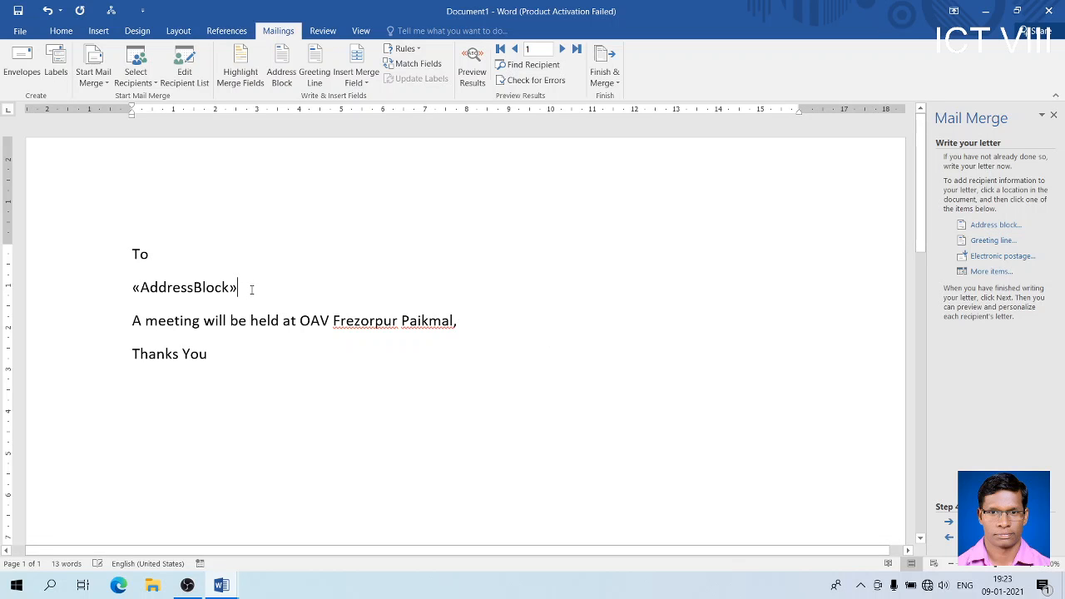
Leave an empty line after the address block and add the salutation "Respected Mr." followed by the First_Name merge field.
key("Return")
key("Return")
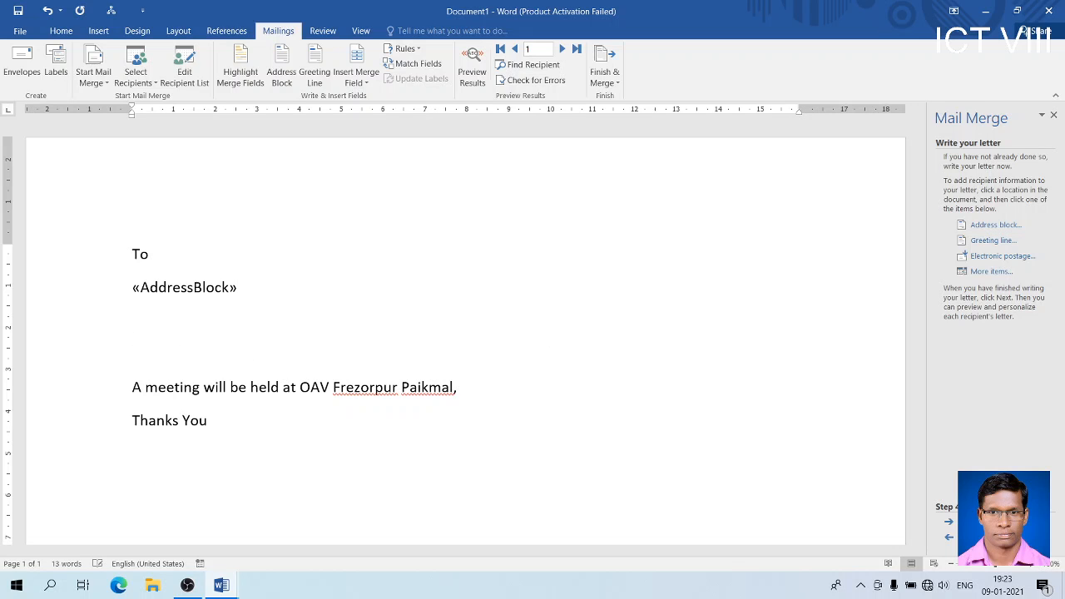
type("Respected Mr.")
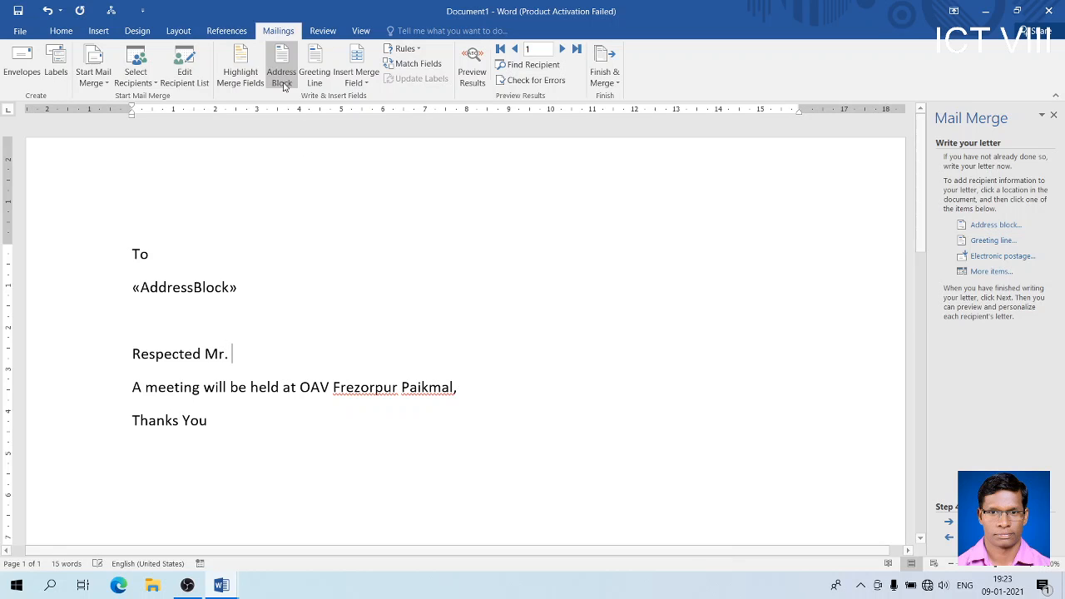
left_click(366, 86)
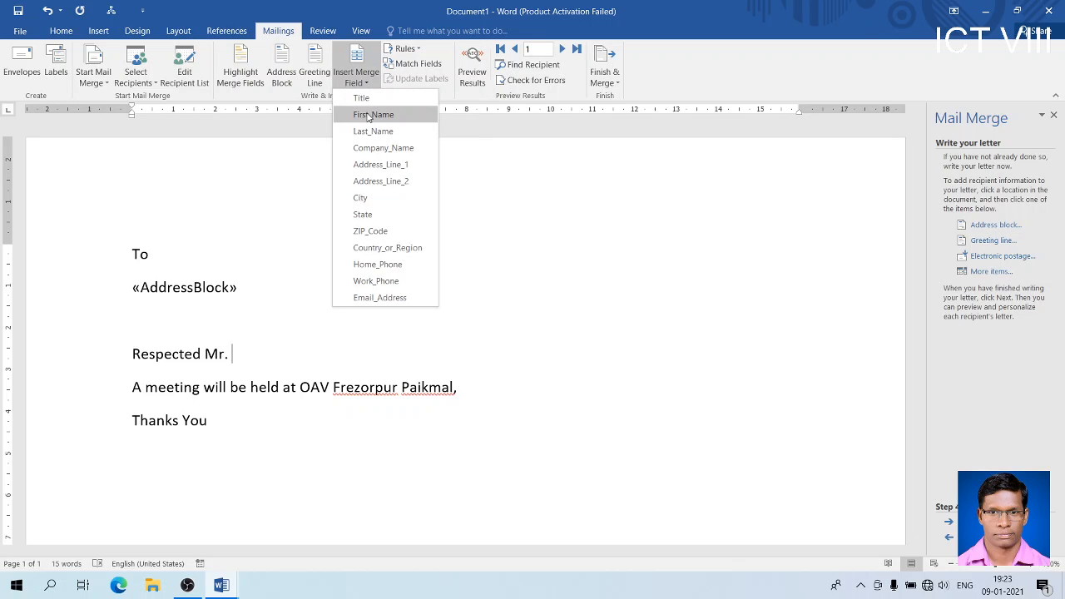
left_click(371, 115)
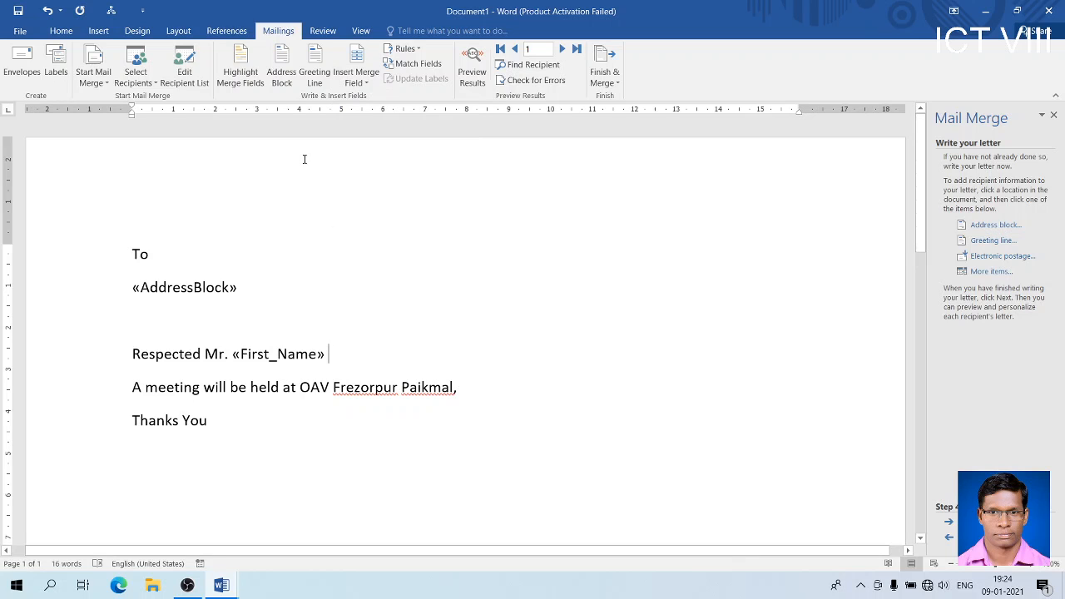
left_click(356, 79)
left_click(373, 131)
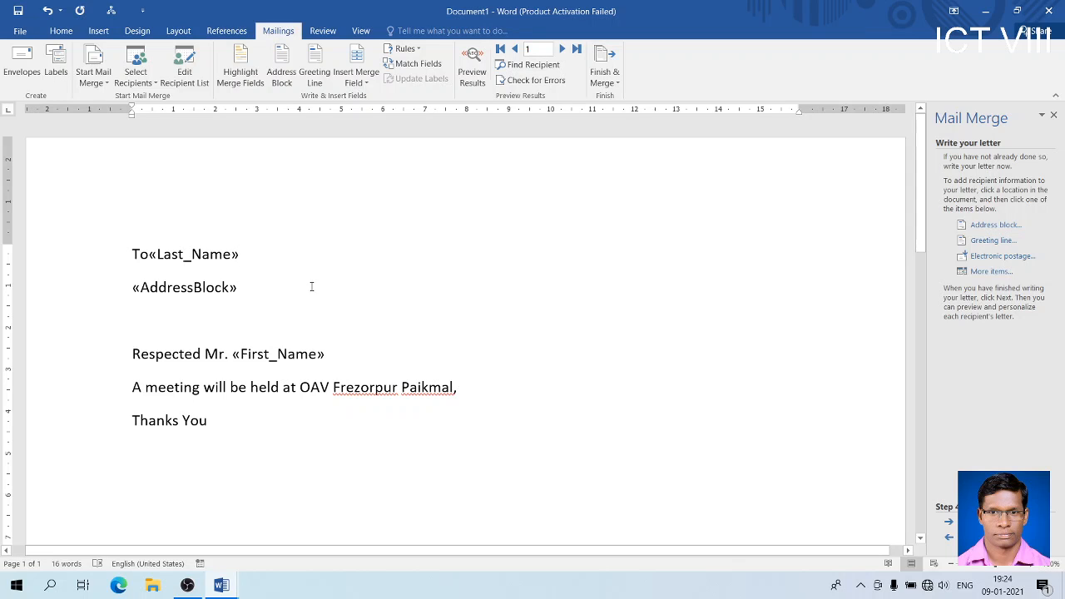
key("BackSpace")
key("BackSpace")
key("BackSpace")
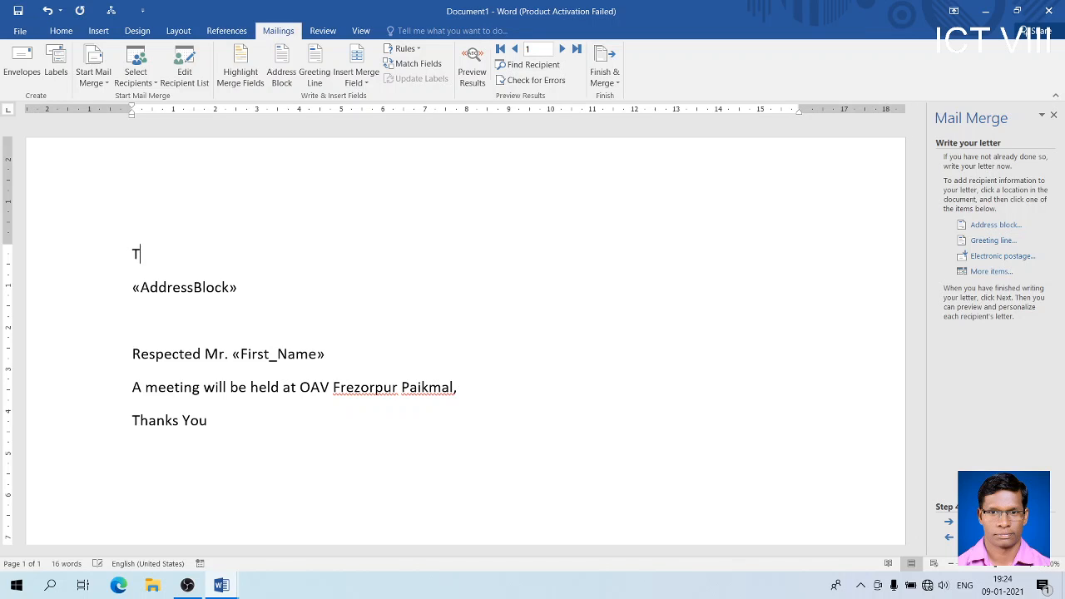
type("o")
Insert the Last_Name merge field after First_Name in the salutation line.
left_click(370, 81)
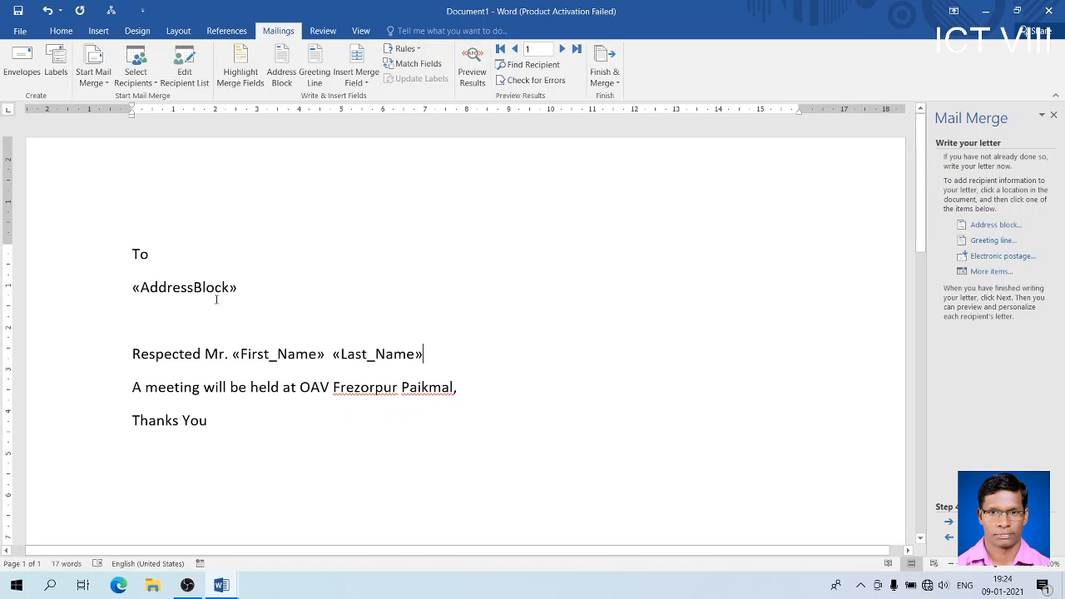
left_click_drag(241, 288, 131, 302)
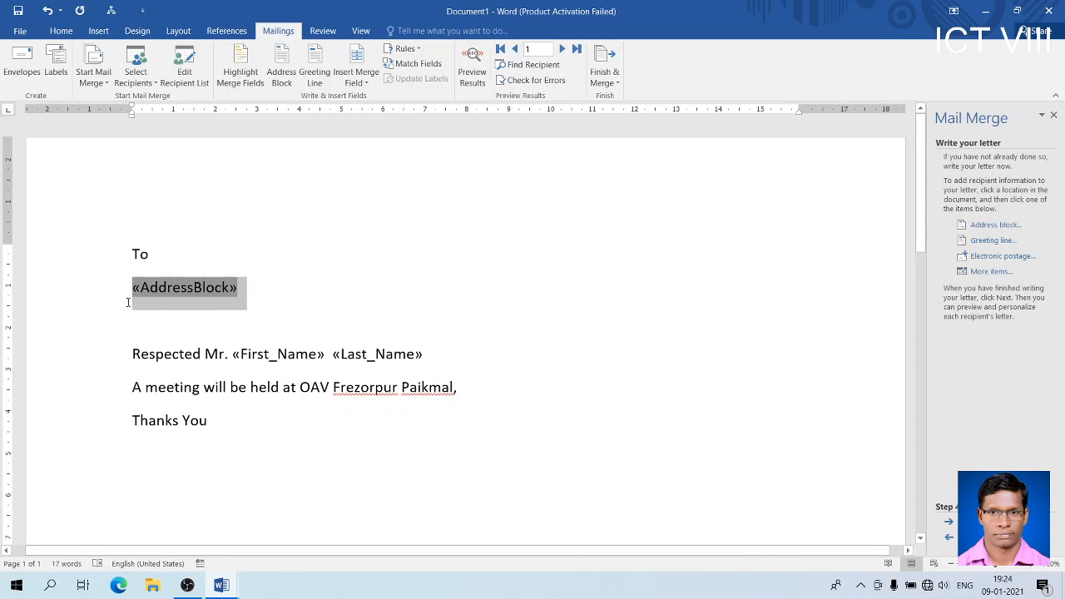
left_click(521, 353)
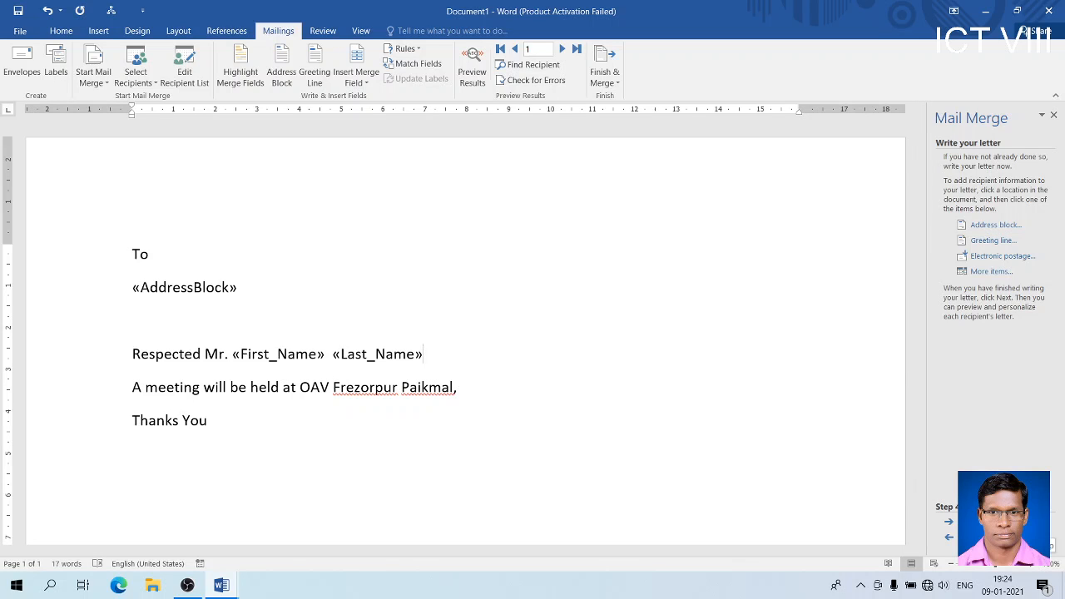
Advance the wizard to preview the merged letter for recipient 1.
left_click(948, 522)
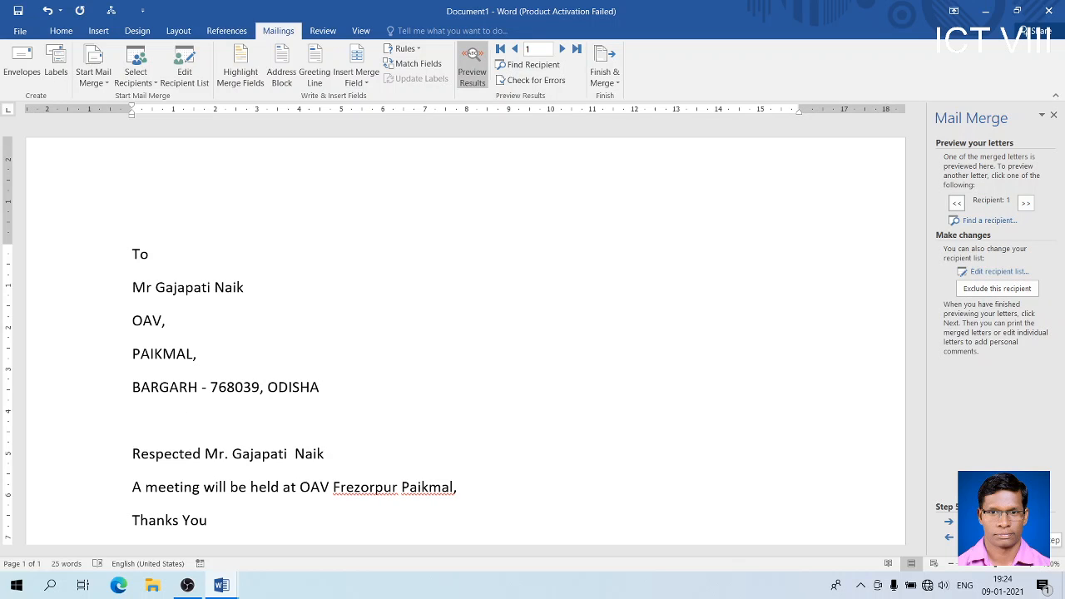
left_click(922, 541)
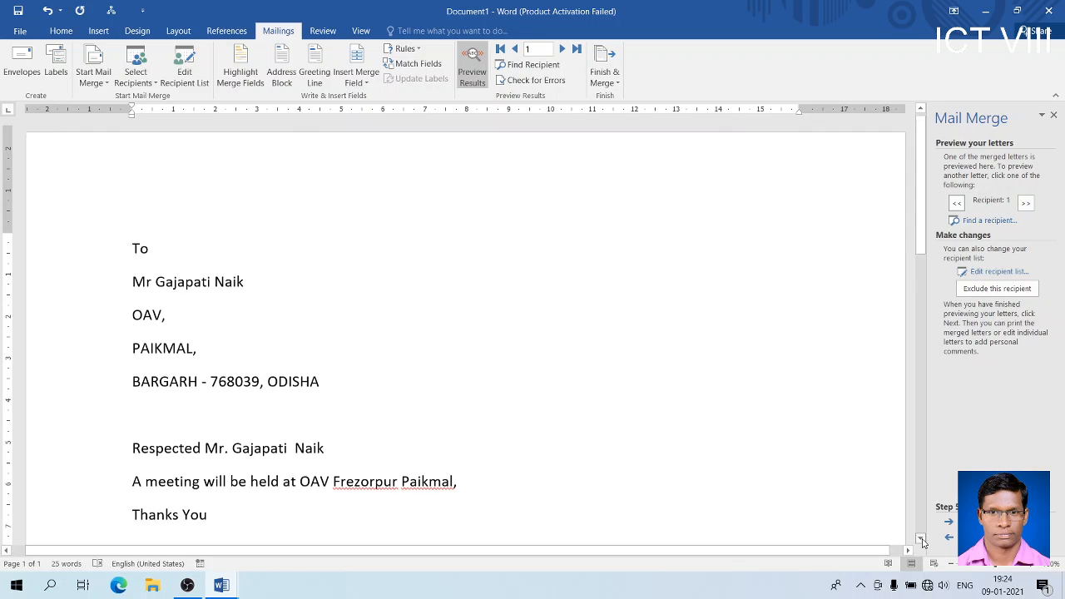
scroll(923, 541, "down", 2)
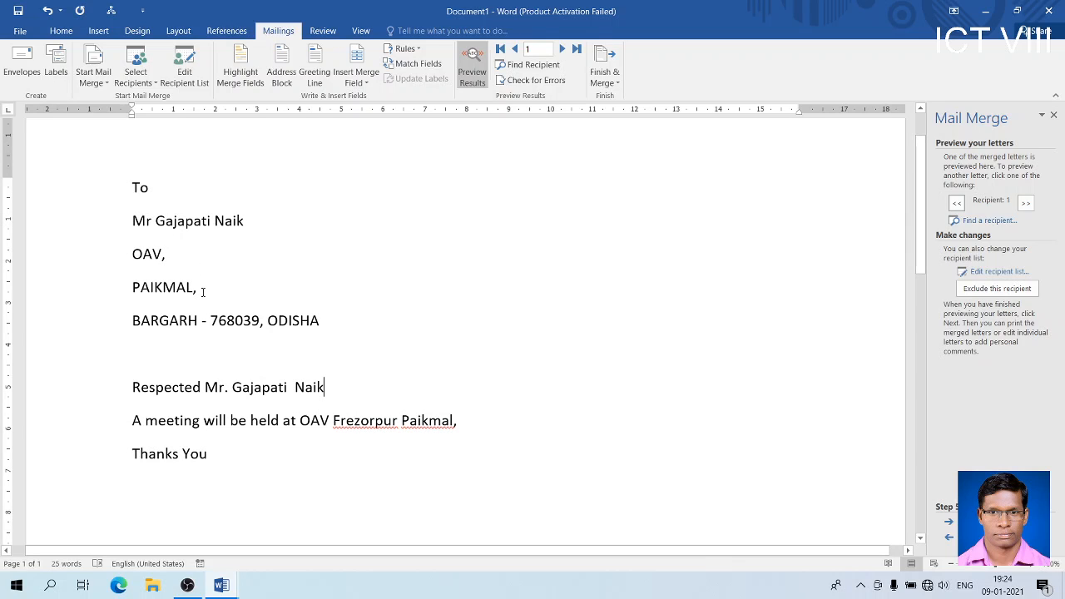
Try to remove the space after paragraphs in the previewed letter's address lines.
left_click(203, 291)
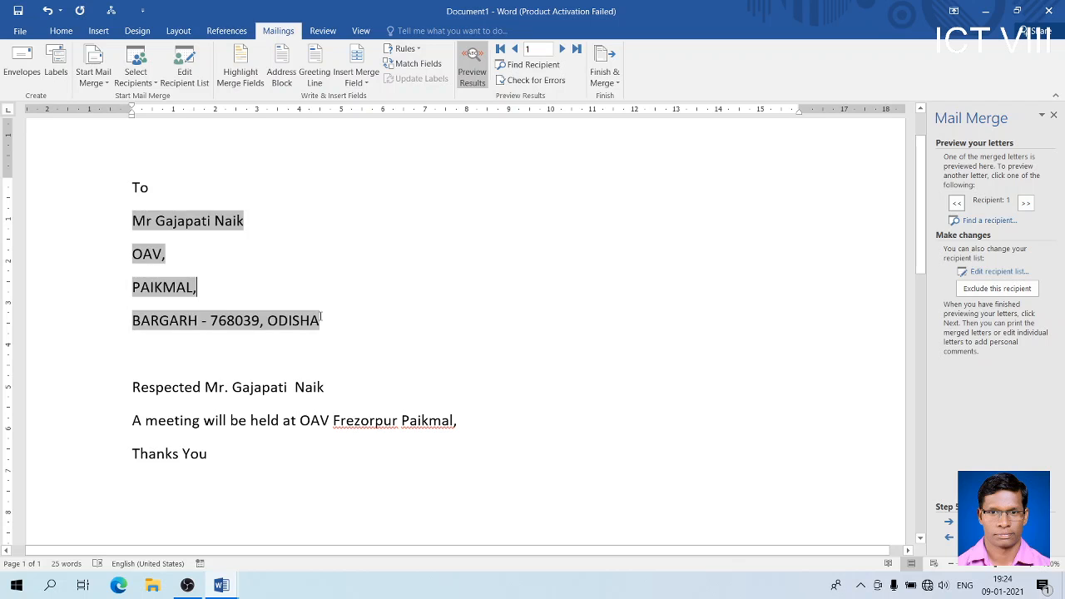
left_click(62, 32)
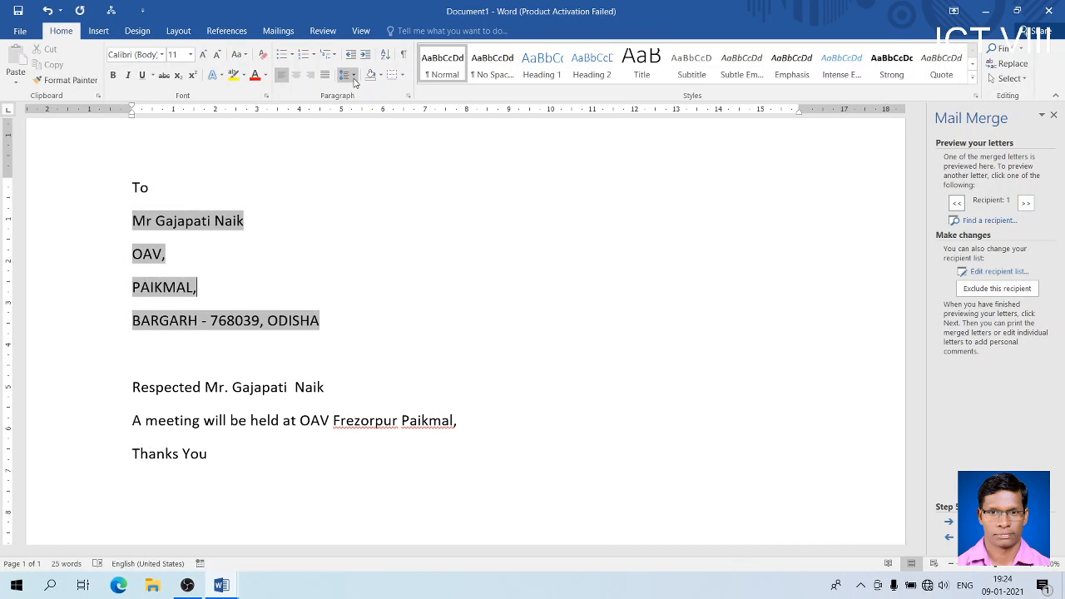
left_click(348, 75)
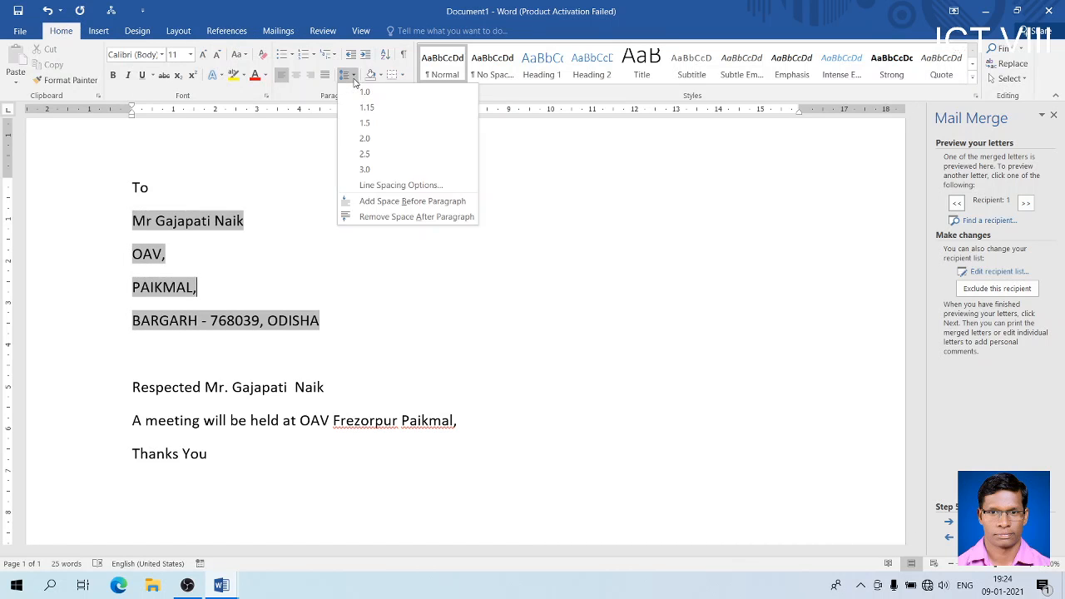
left_click(369, 217)
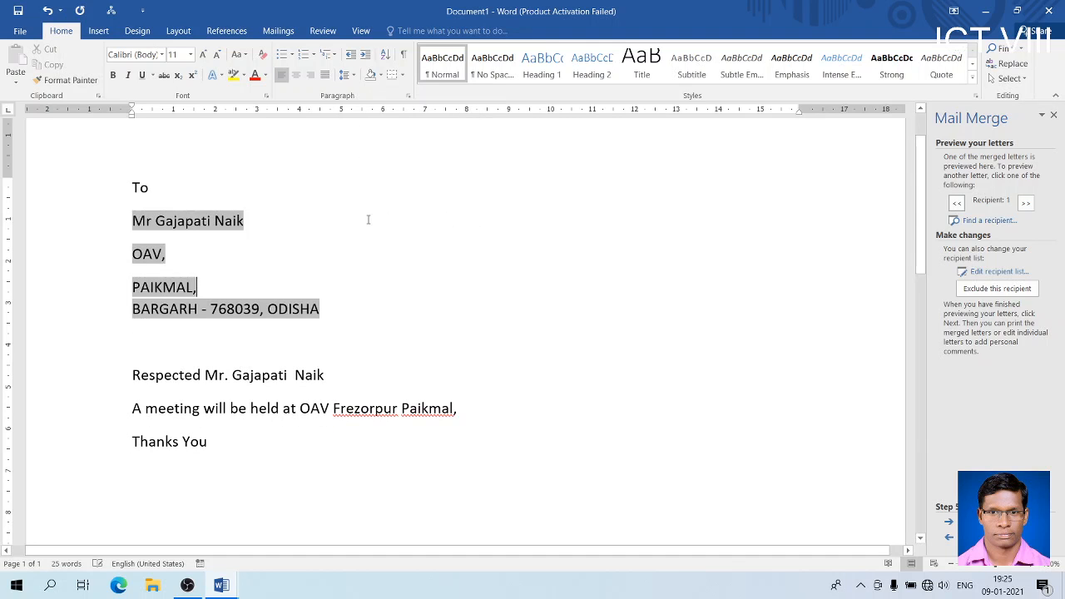
left_click(359, 344)
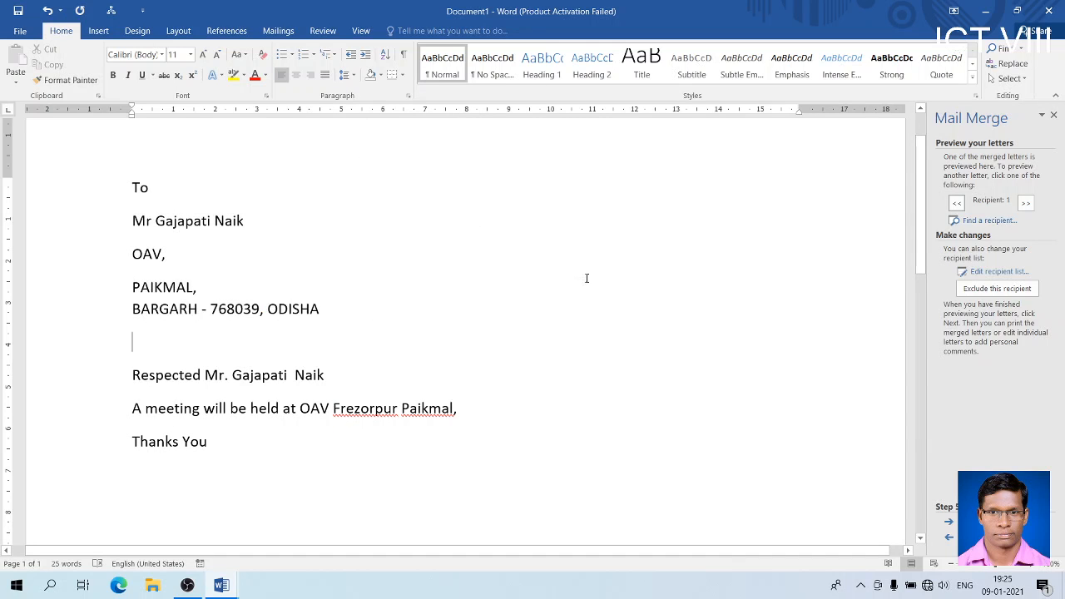
Preview the merged letters of recipients 2 and 3, and return to recipient 2.
left_click(1025, 205)
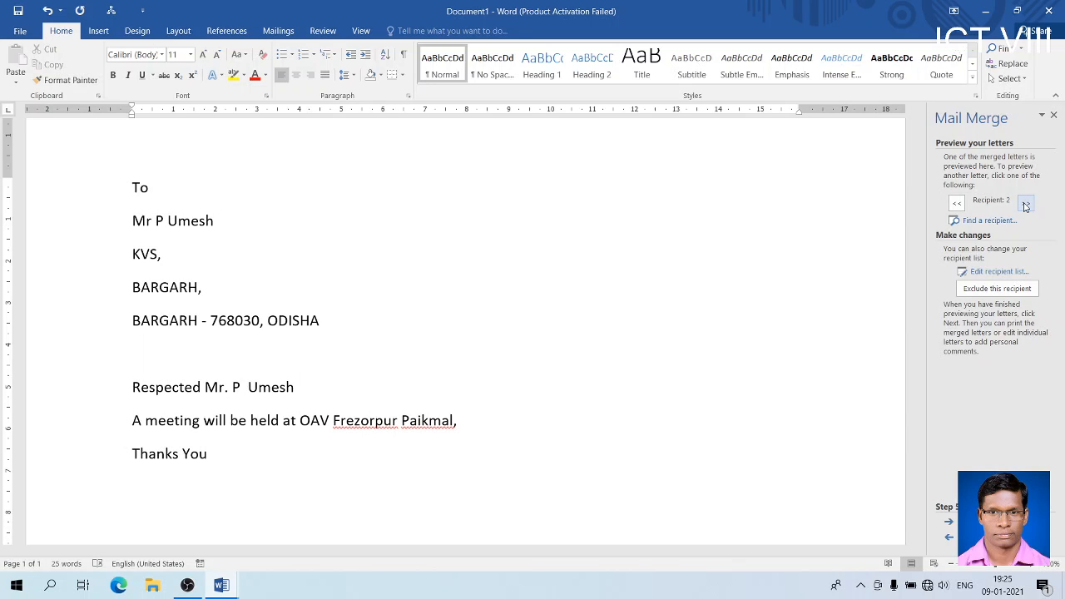
left_click(1026, 205)
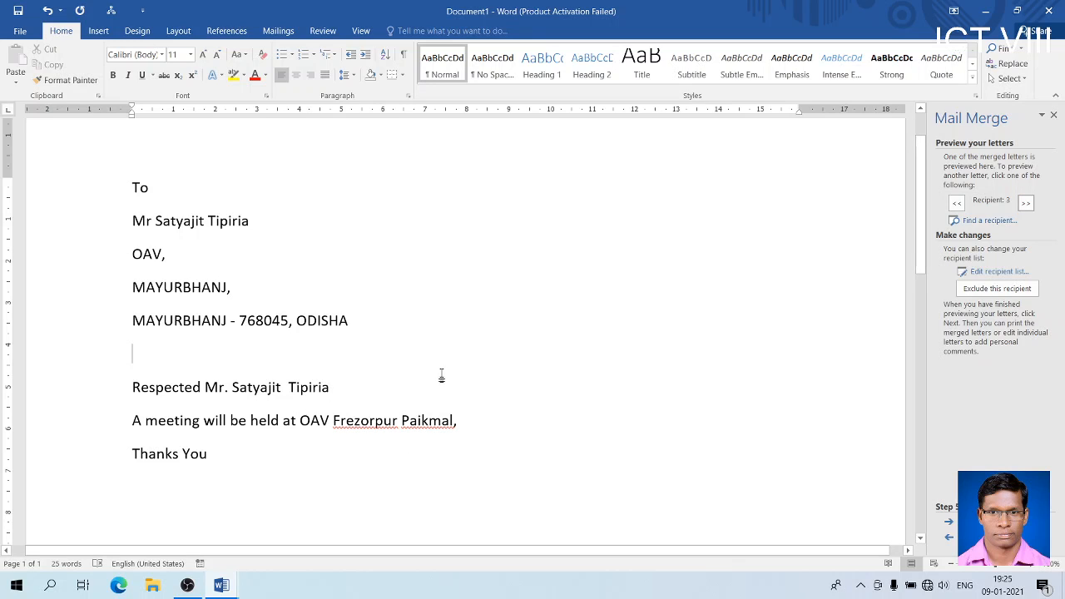
left_click(957, 204)
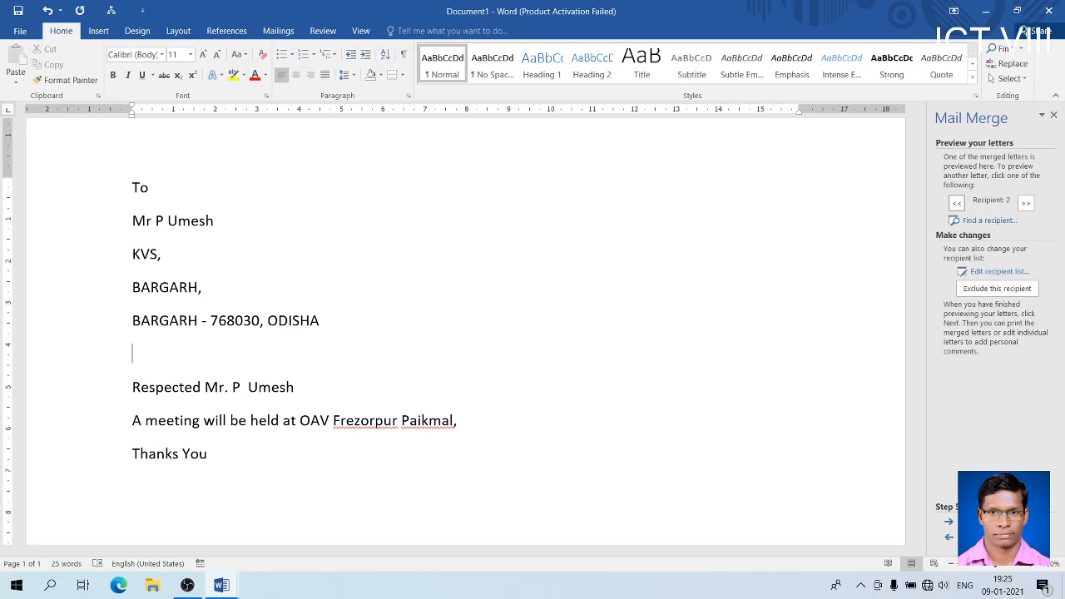
Complete the merge and print all merged records with Microsoft Print to PDF.
left_click(999, 521)
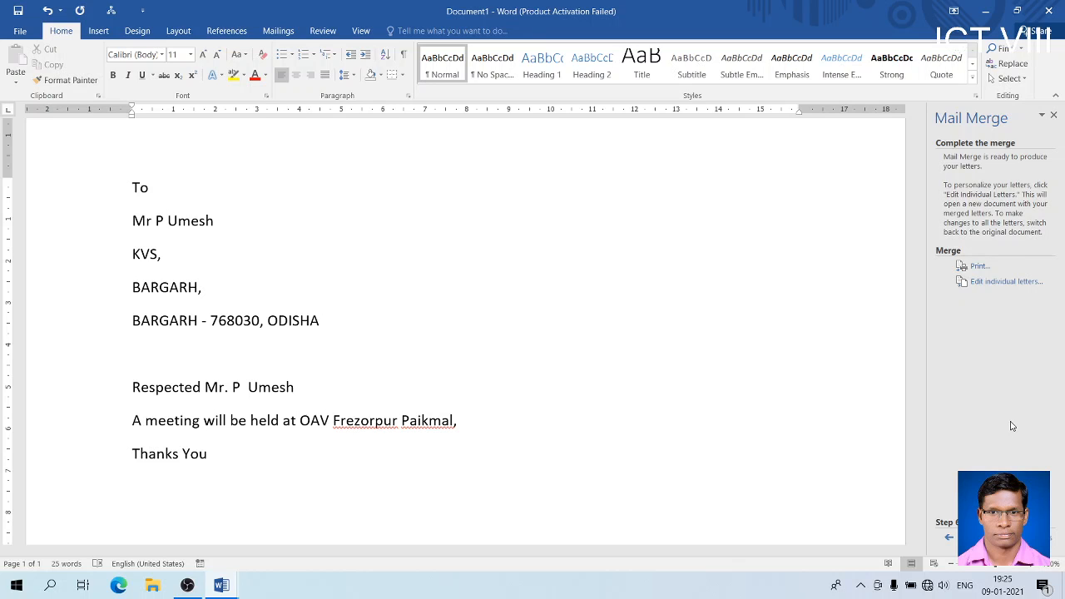
left_click(978, 268)
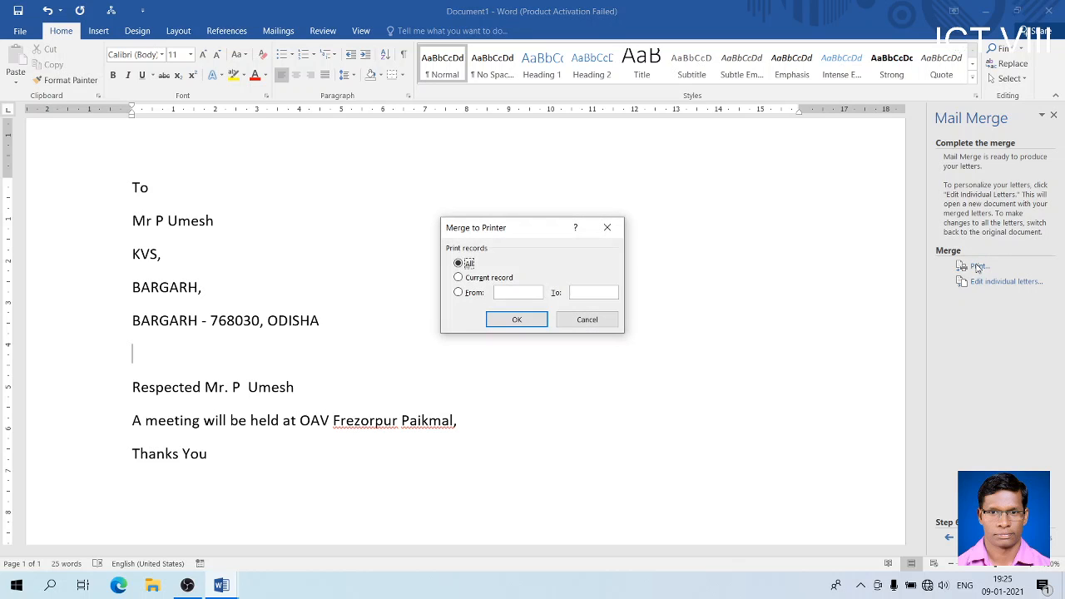
left_click(521, 320)
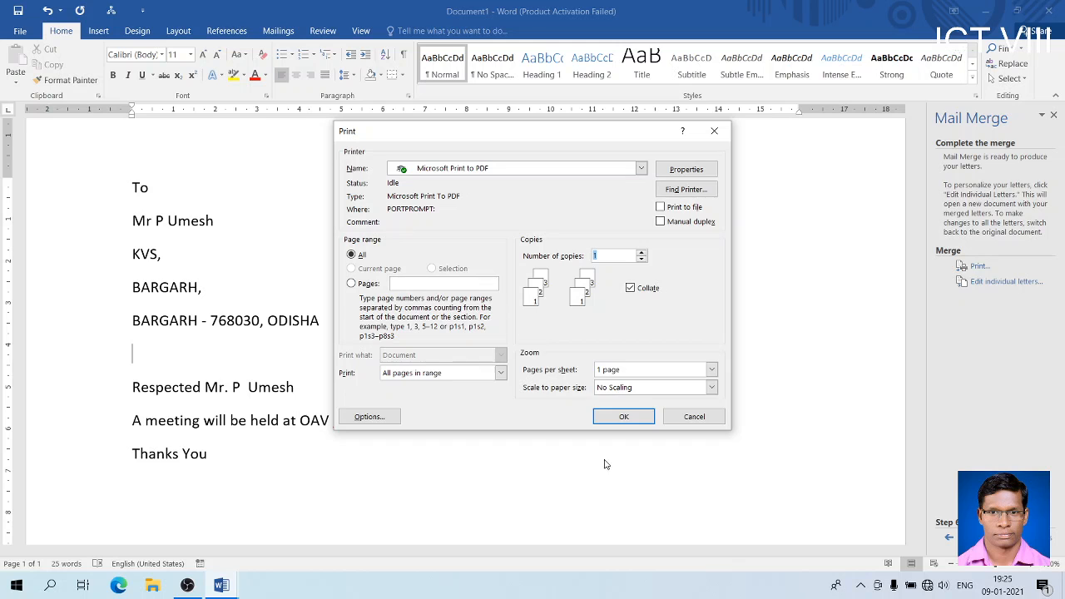
left_click(627, 418)
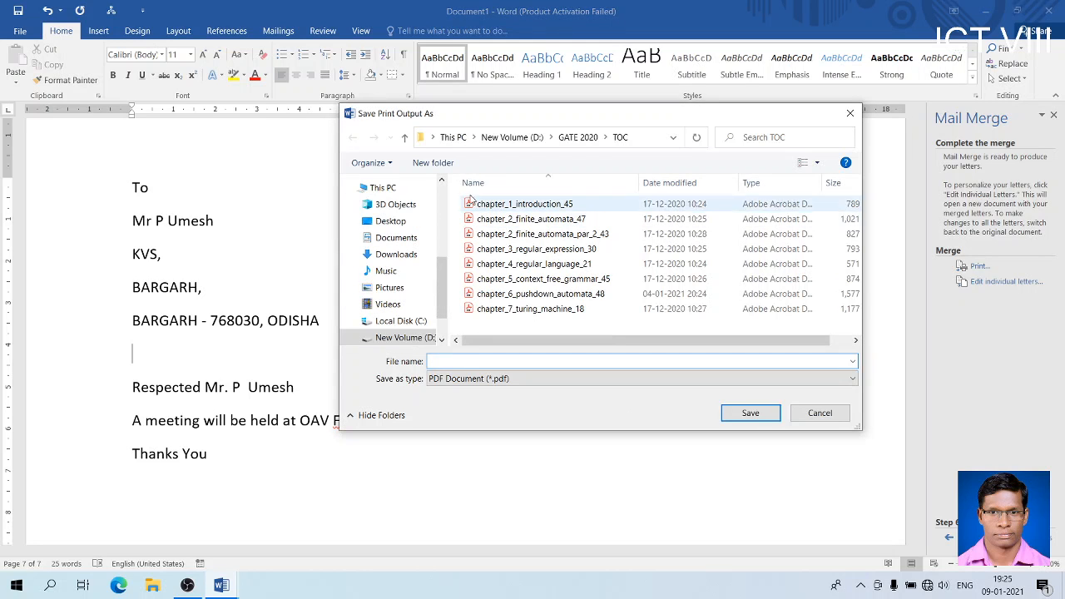
Save the print output on the Desktop as a PDF named ttt.
left_click(390, 222)
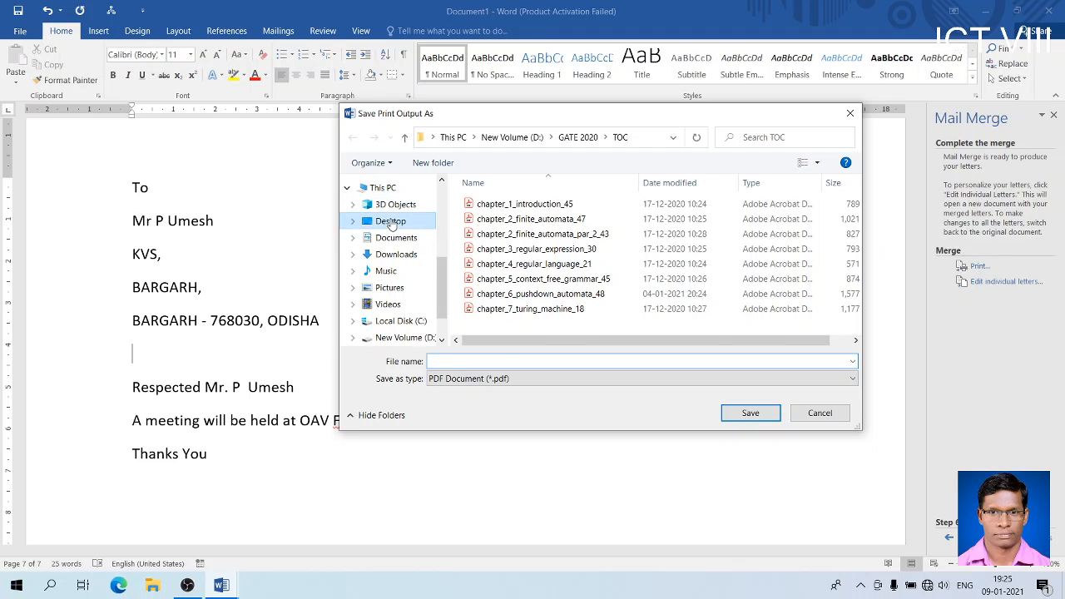
left_click(447, 361)
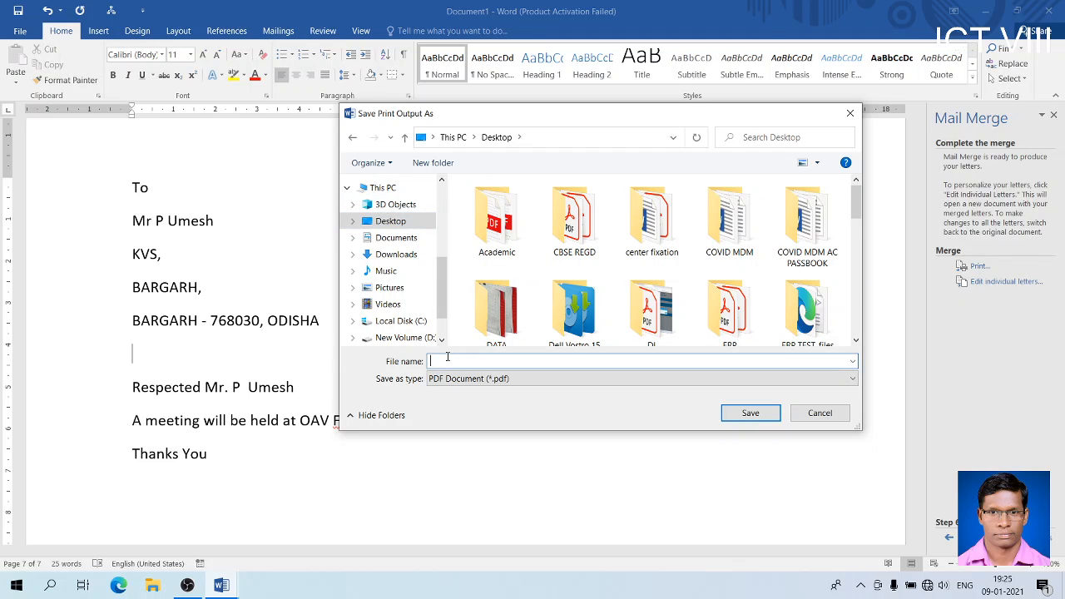
type("ttt")
left_click(739, 412)
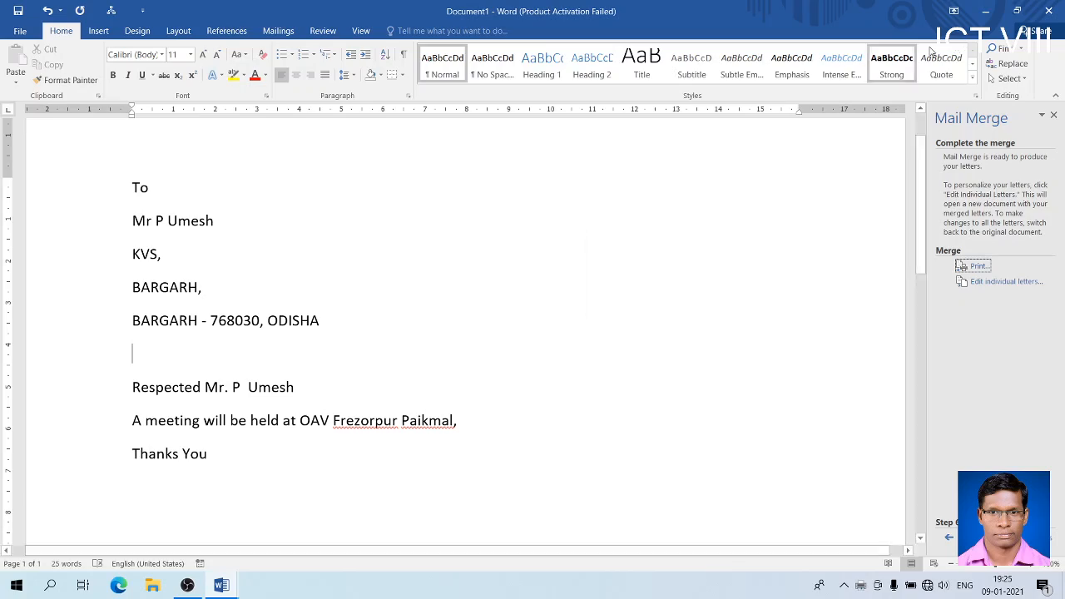
Open the ttt PDF from the desktop in Adobe Acrobat Reader, look through the merged letters, and close it.
left_click(988, 14)
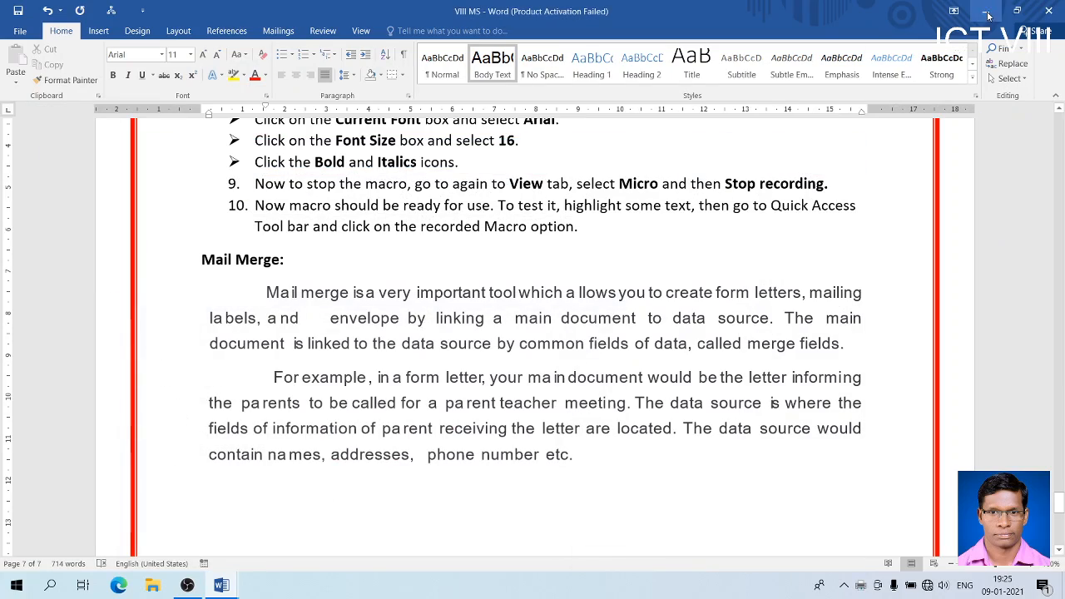
left_click(988, 14)
left_click(988, 14)
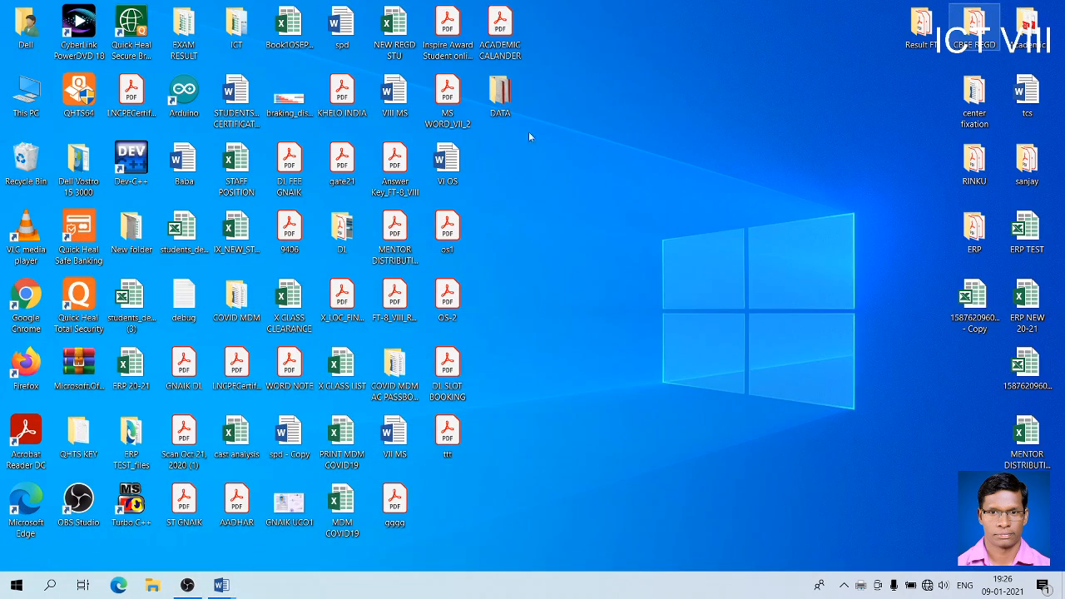
double_click(448, 433)
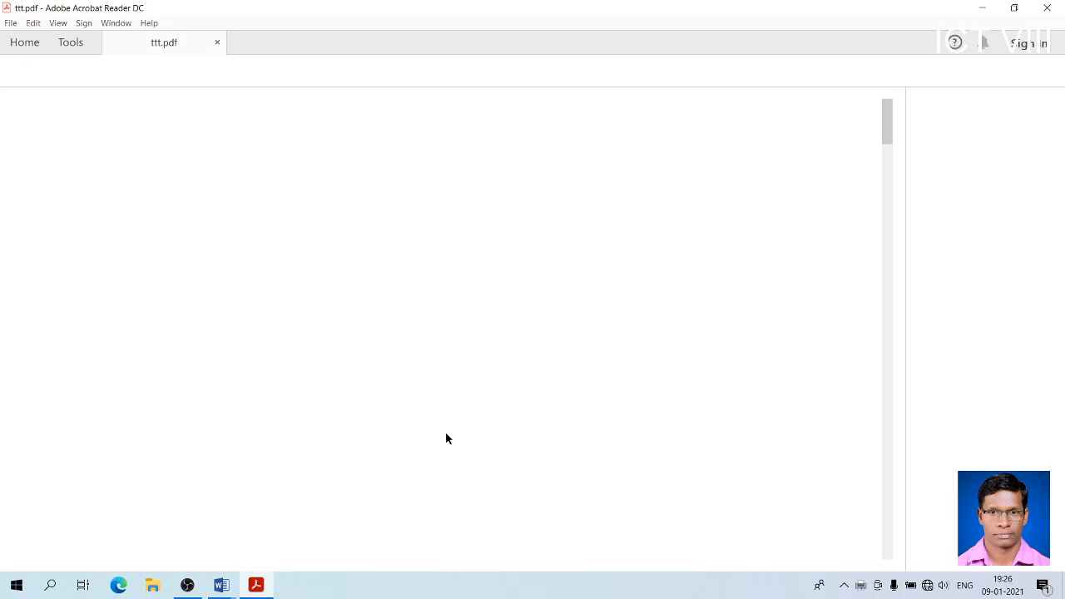
left_click(899, 329)
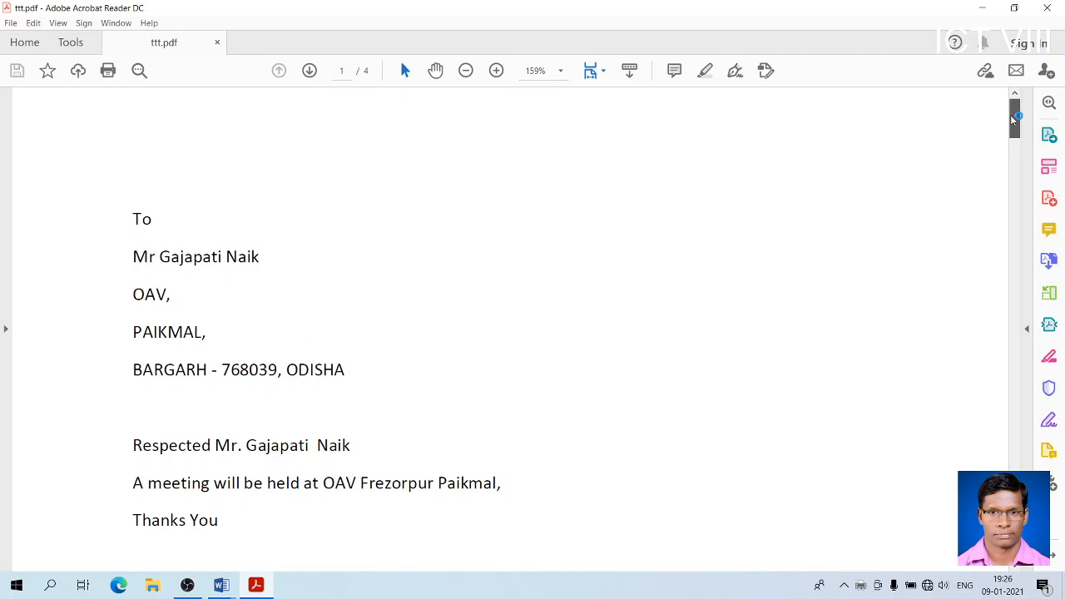
scroll(1014, 134, "down", 3)
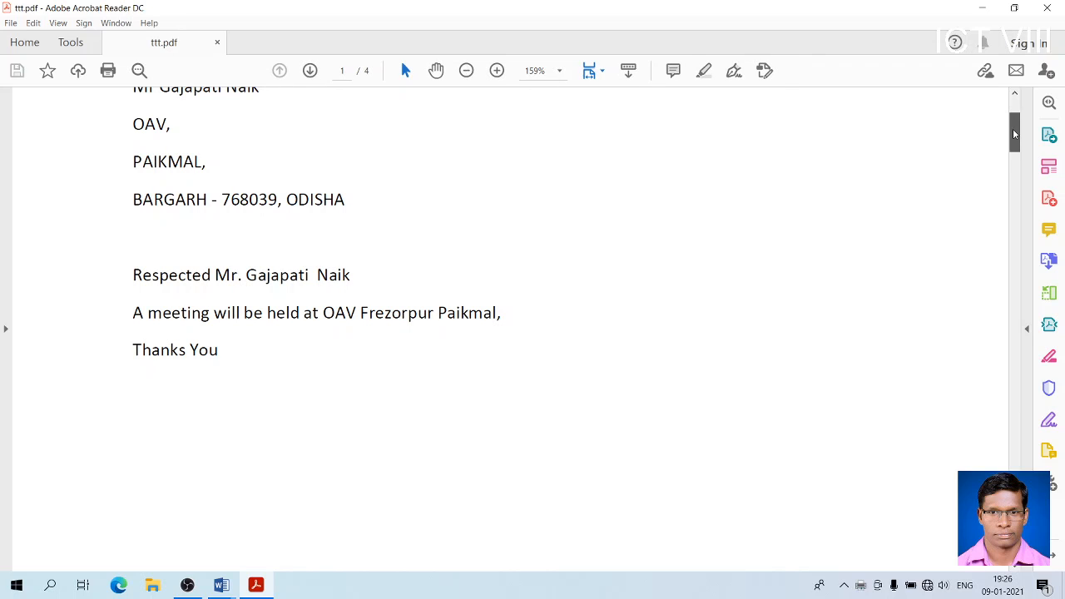
left_click_drag(1014, 134, 1022, 94)
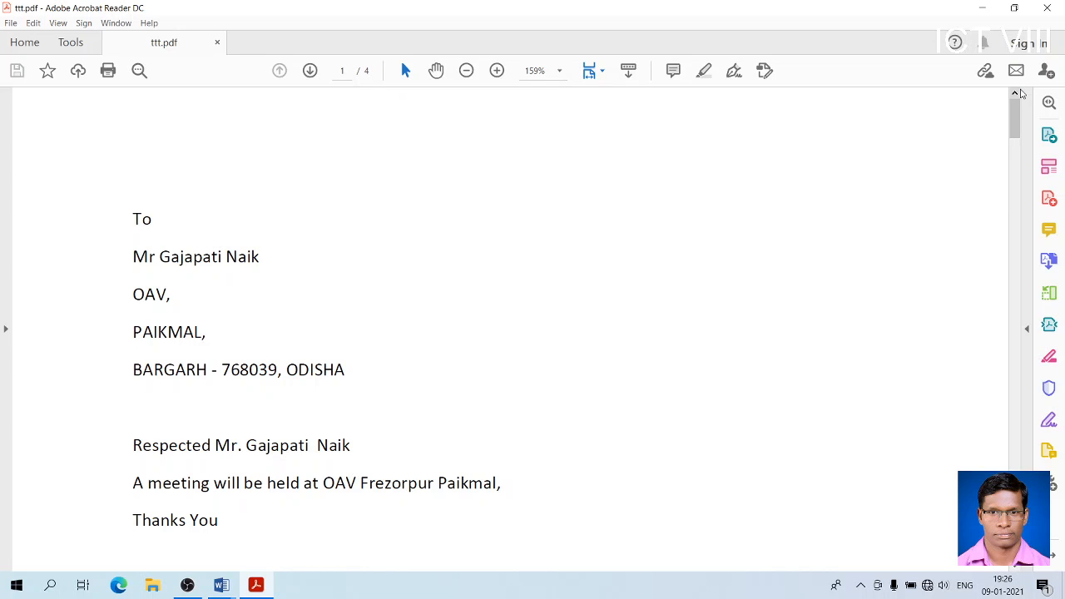
left_click_drag(1016, 119, 1008, 176)
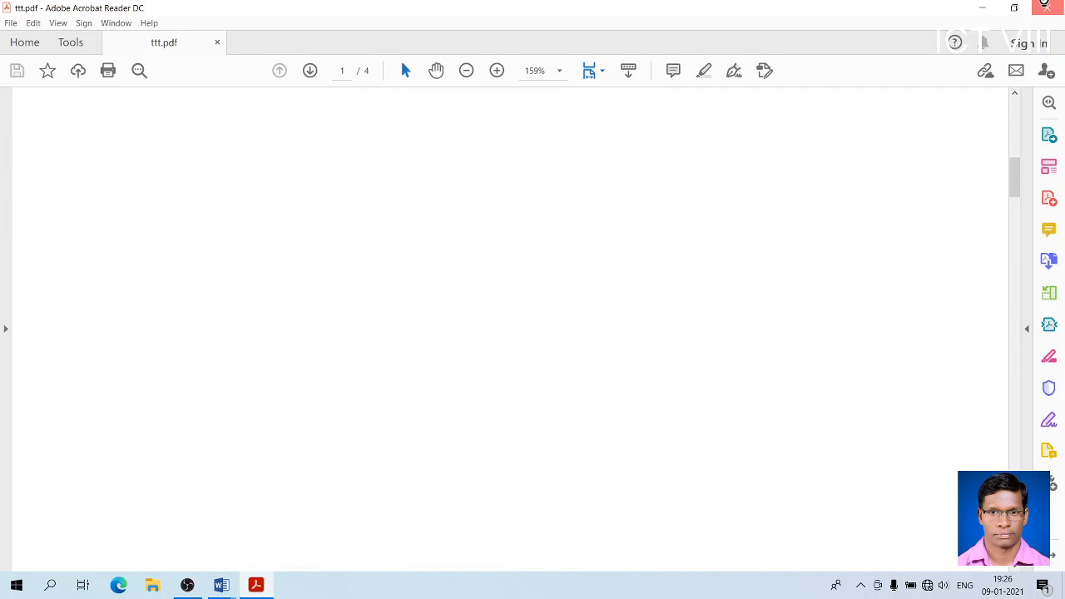
left_click(1048, 7)
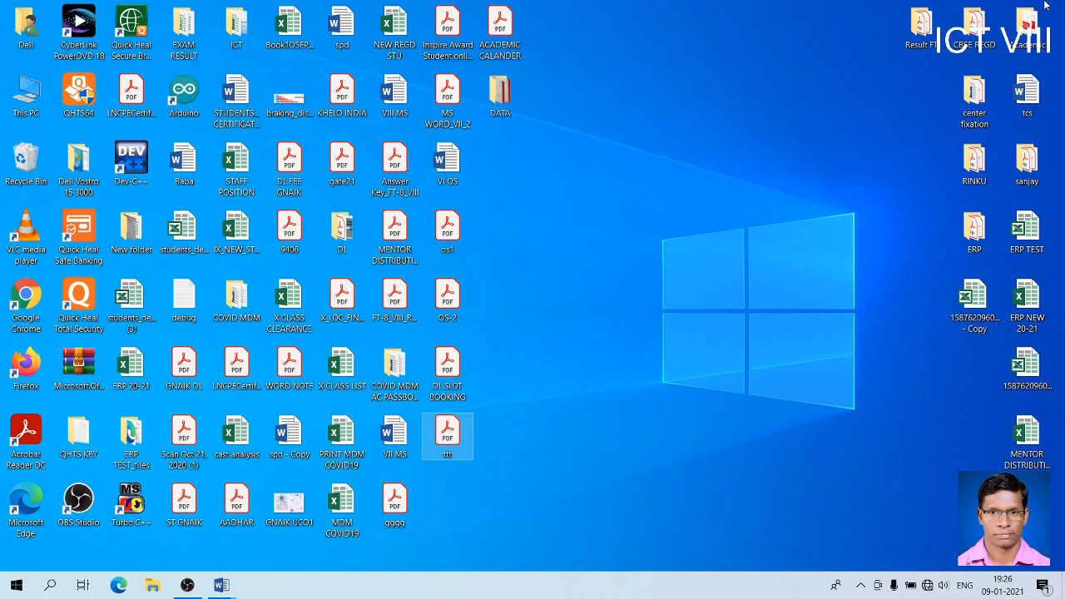
Switch back to the merged letter in Word and remove the macro button from the Quick Access Toolbar.
left_click(221, 586)
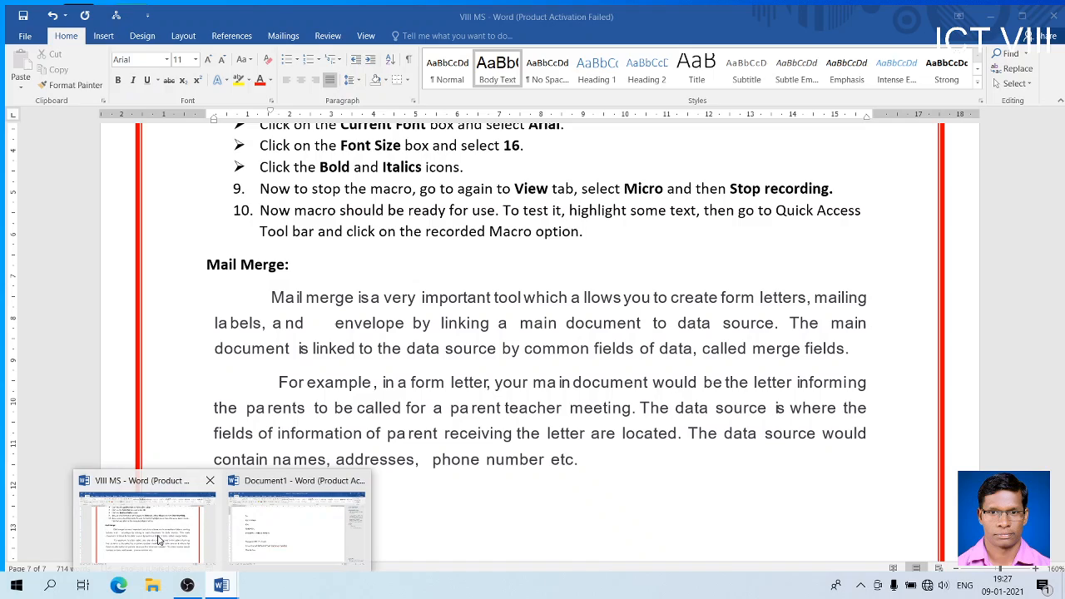
left_click(157, 534)
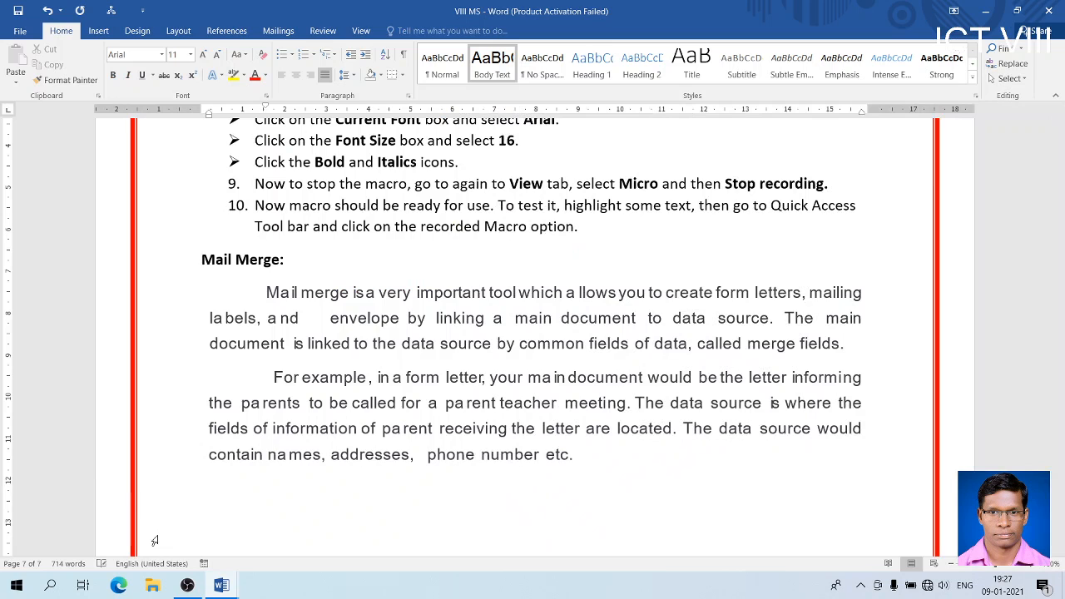
left_click(220, 586)
left_click(258, 553)
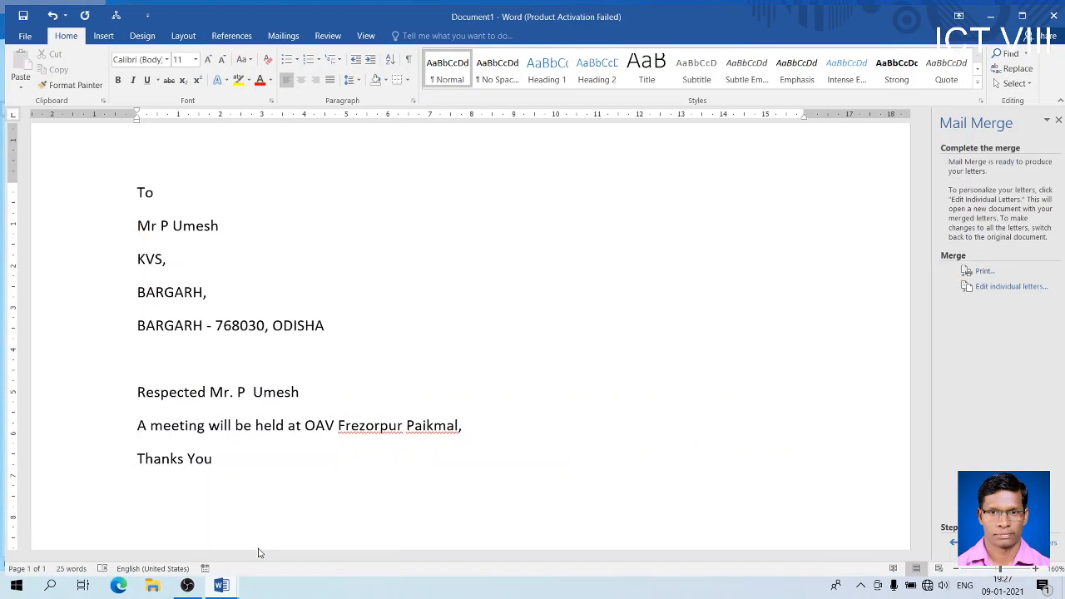
left_click_drag(922, 237, 920, 190)
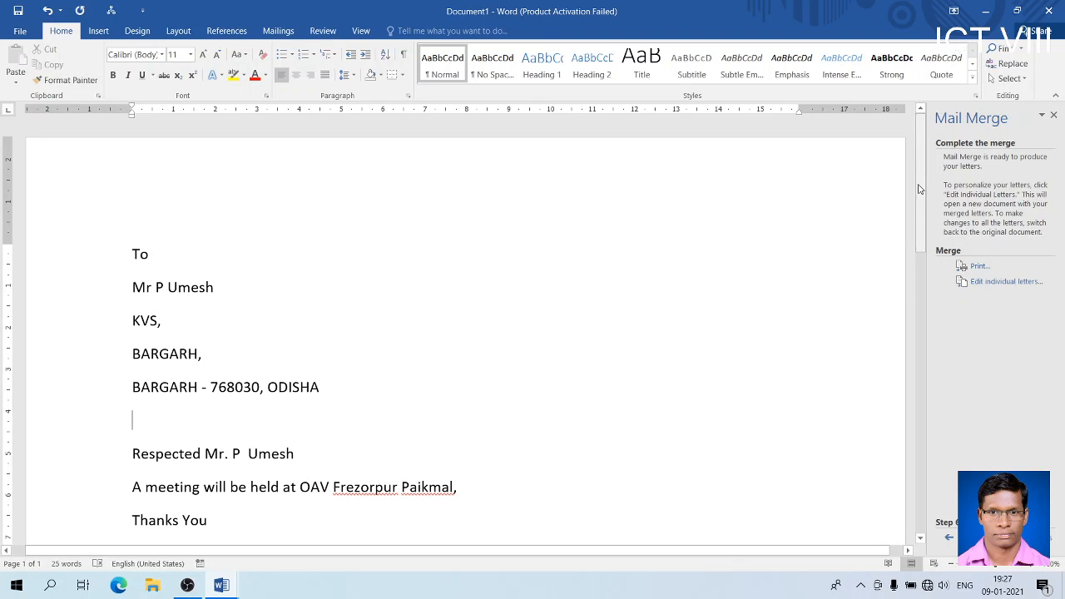
right_click(107, 10)
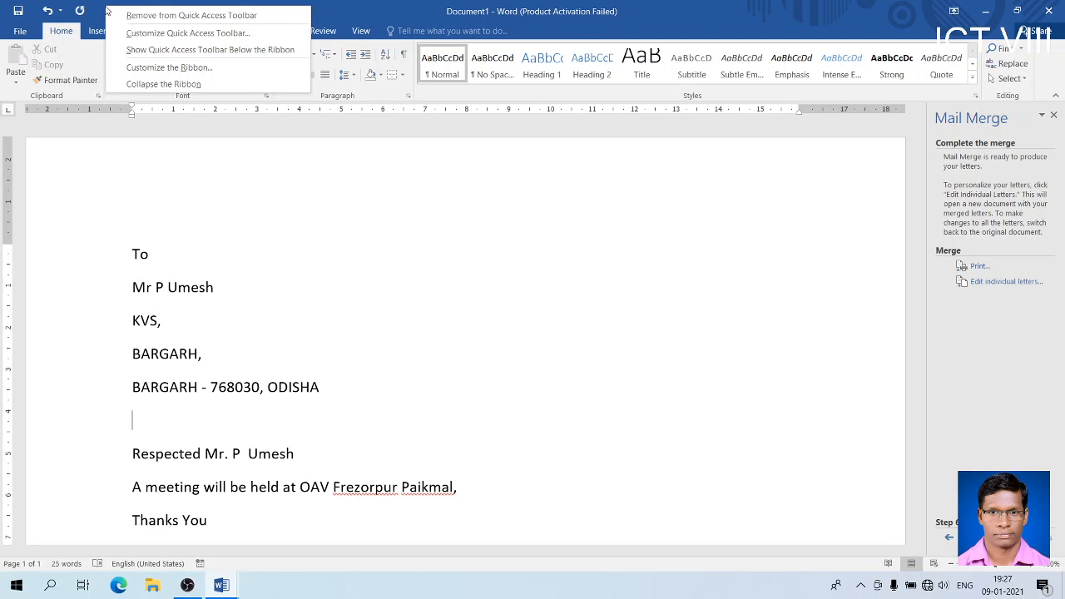
left_click(130, 15)
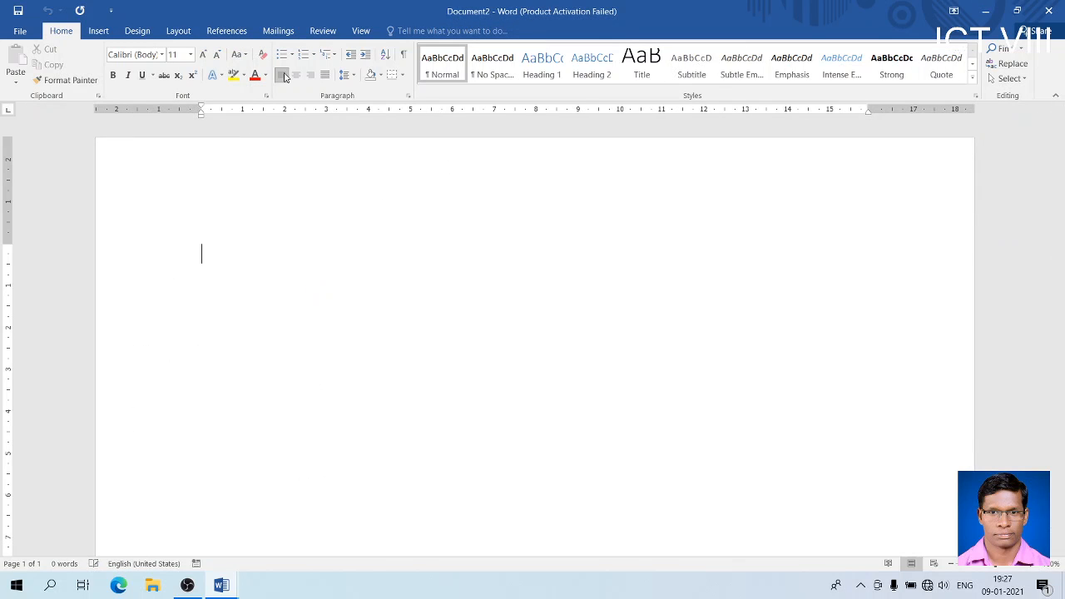
In a new blank document, start the Step-by-Step Mail Merge Wizard for letters, using the current document as the starting document.
left_click(278, 31)
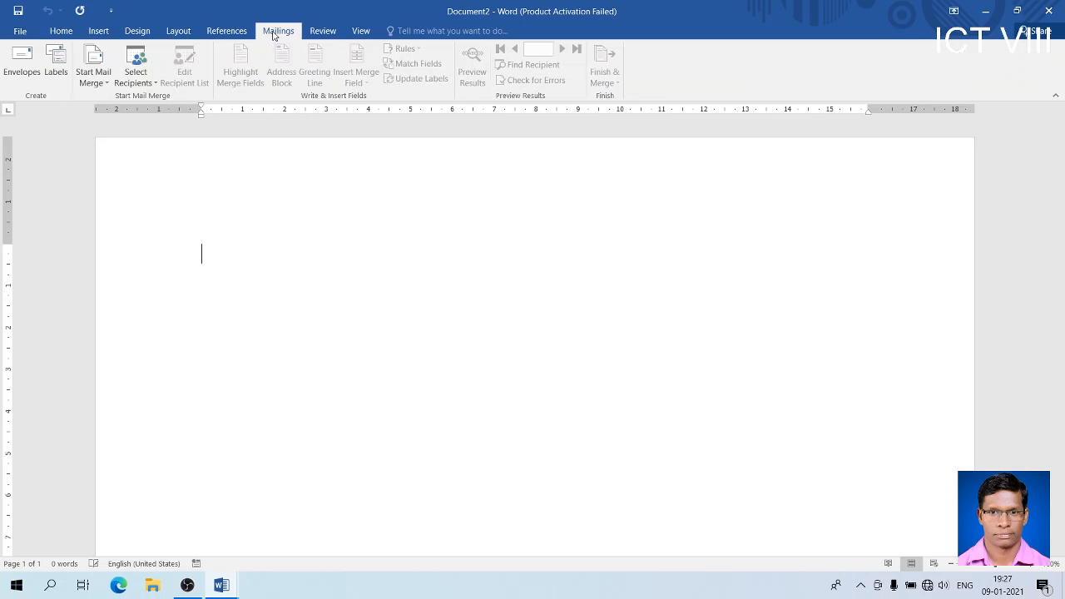
left_click(93, 77)
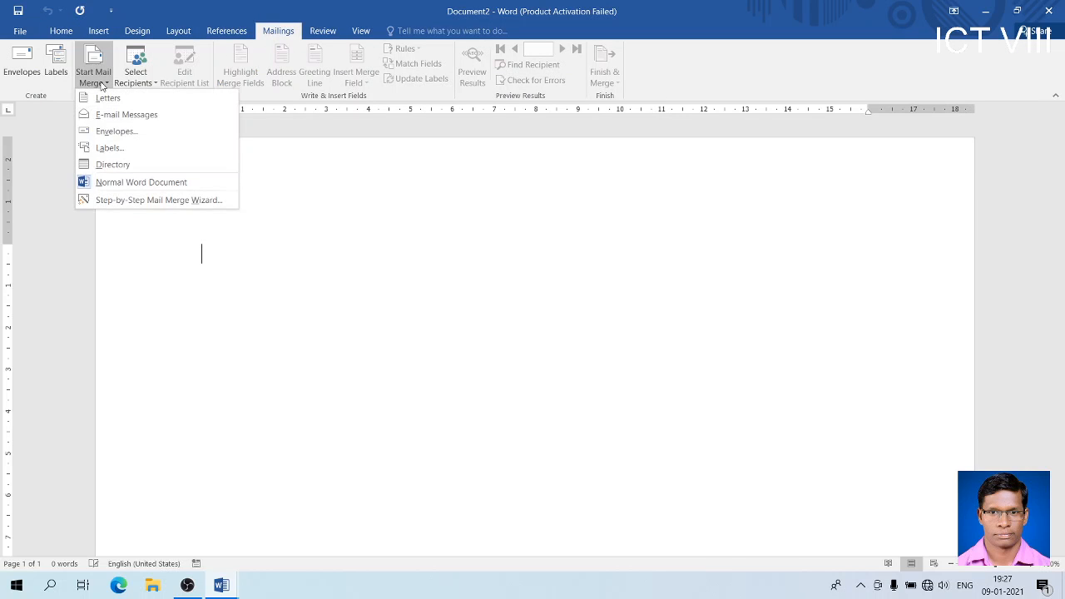
left_click(142, 203)
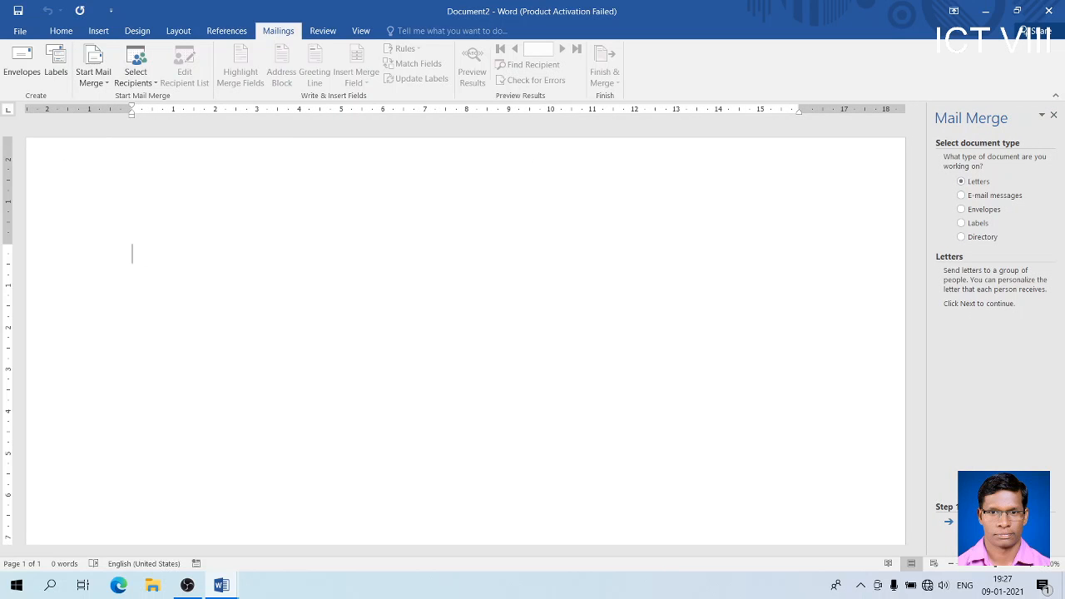
left_click(994, 522)
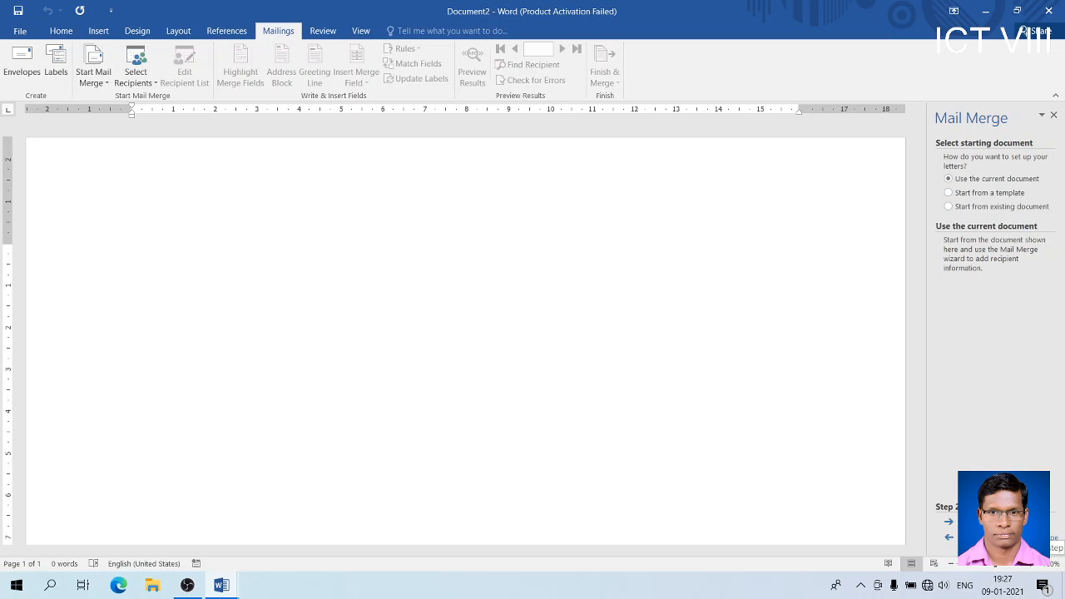
left_click(994, 522)
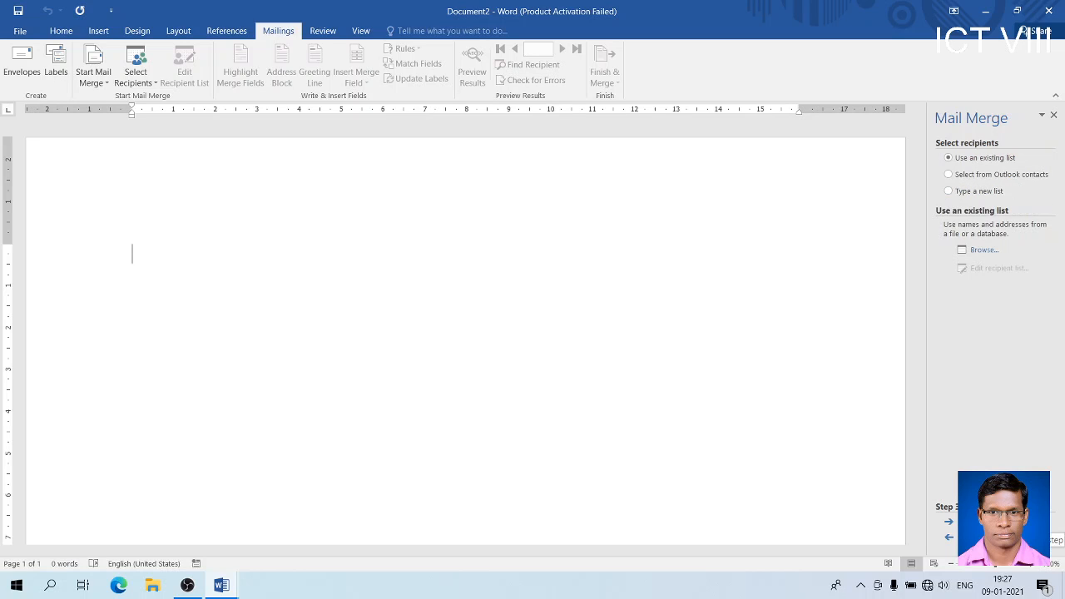
Select the existing DATA list as the data source and accept all its recipients.
left_click(985, 254)
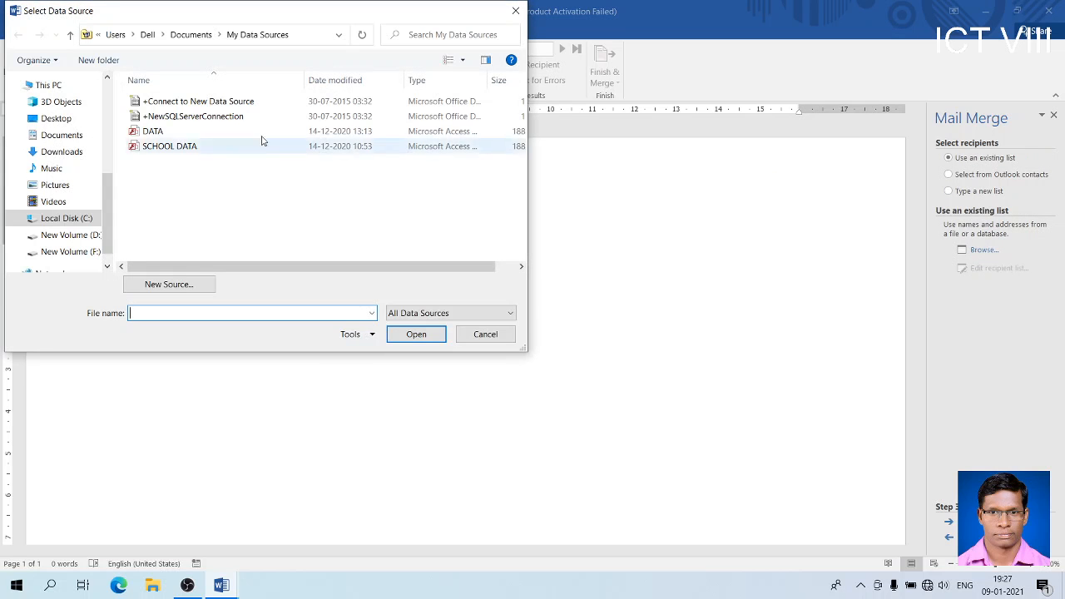
left_click(190, 133)
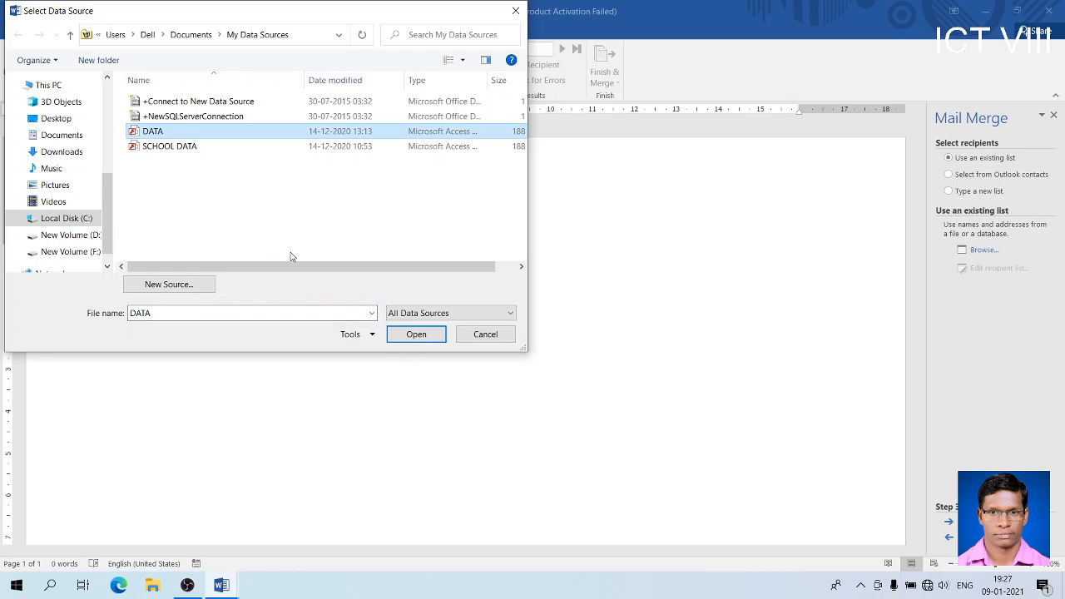
left_click(413, 334)
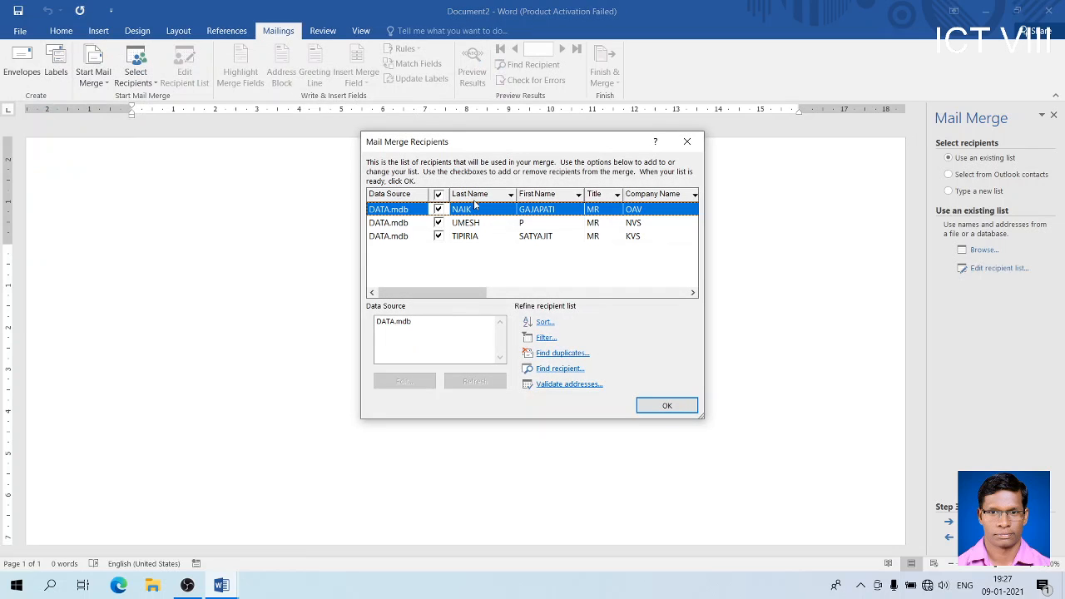
left_click(665, 405)
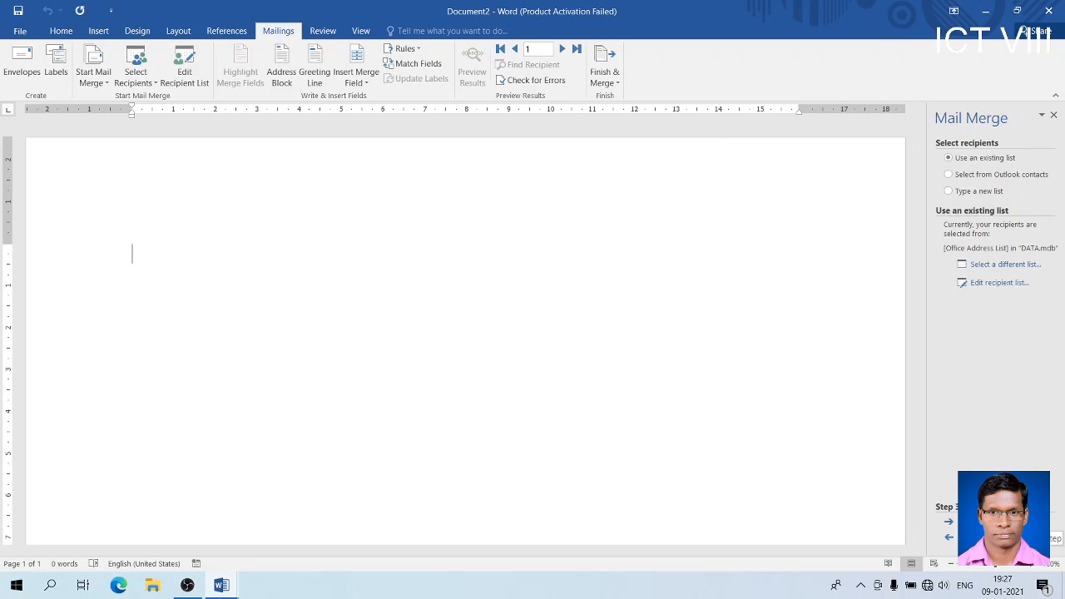
Advance to writing the letter, enter "To" on the first line and insert an address block below it.
left_click(982, 522)
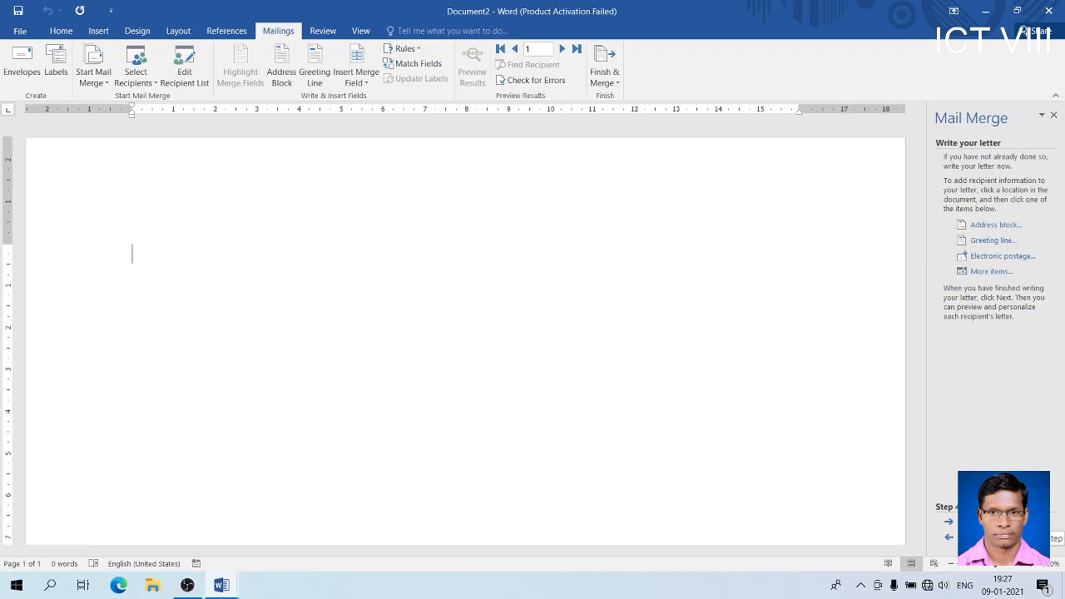
type("To")
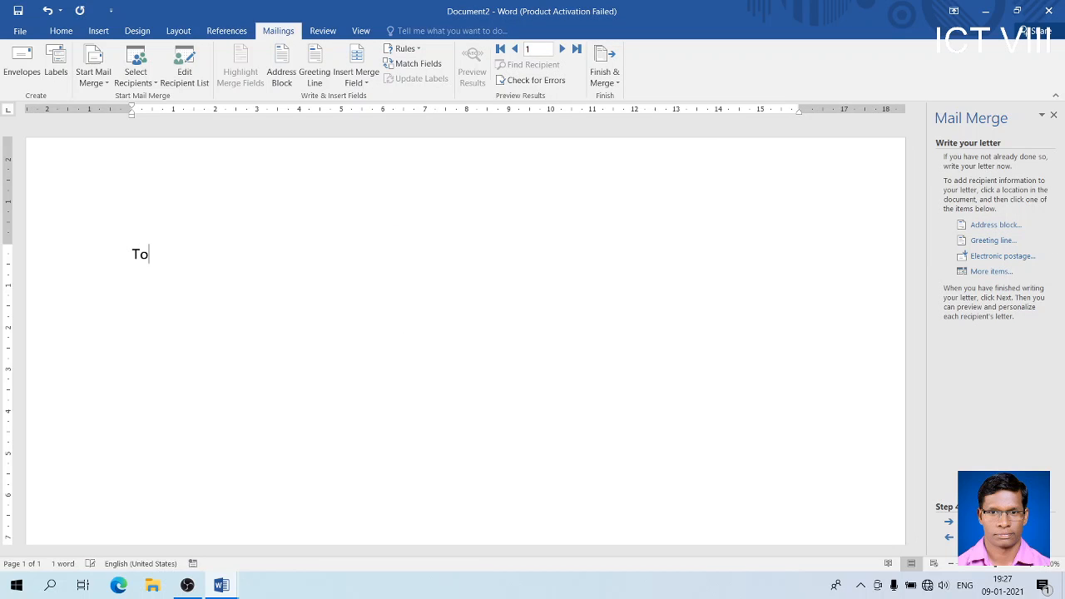
key("Return")
left_click(288, 68)
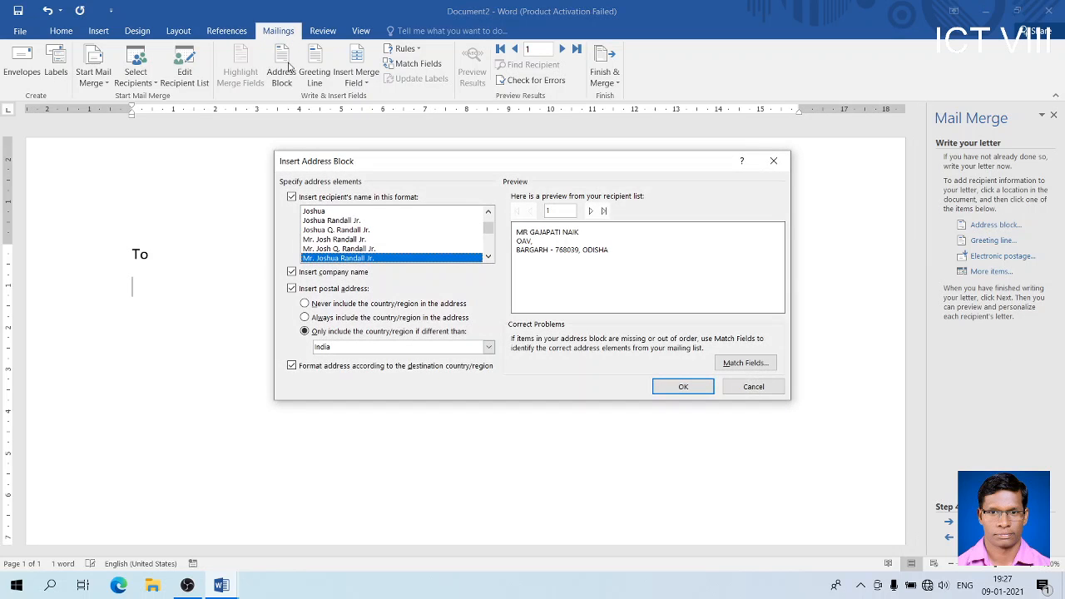
left_click(684, 385)
Confirm the address block and write "Sir,", "A meeting will be held at OAV Frezorpur on dt. 09-01-2021." and "Thank You" on separate lines below it.
key("Return")
key("Return")
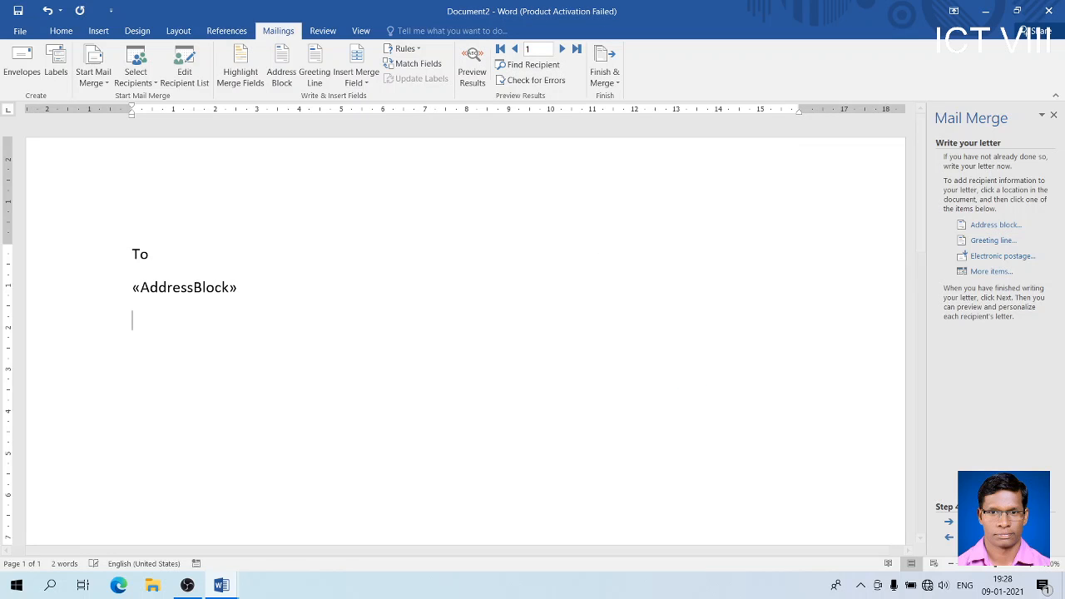
type("Sir,")
key("Return")
type("A meeting ")
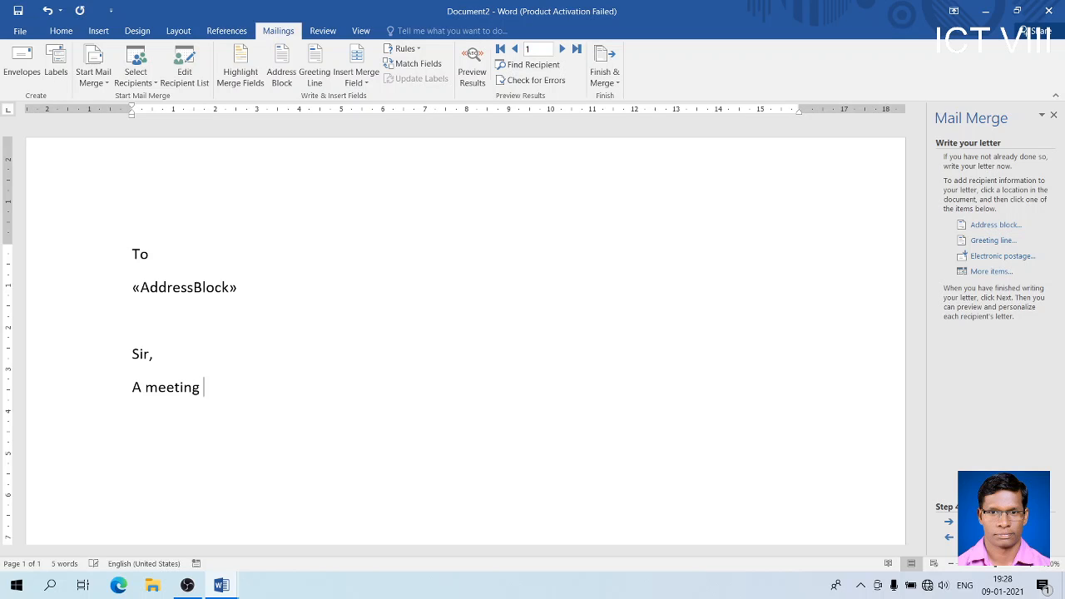
type("will be held at O")
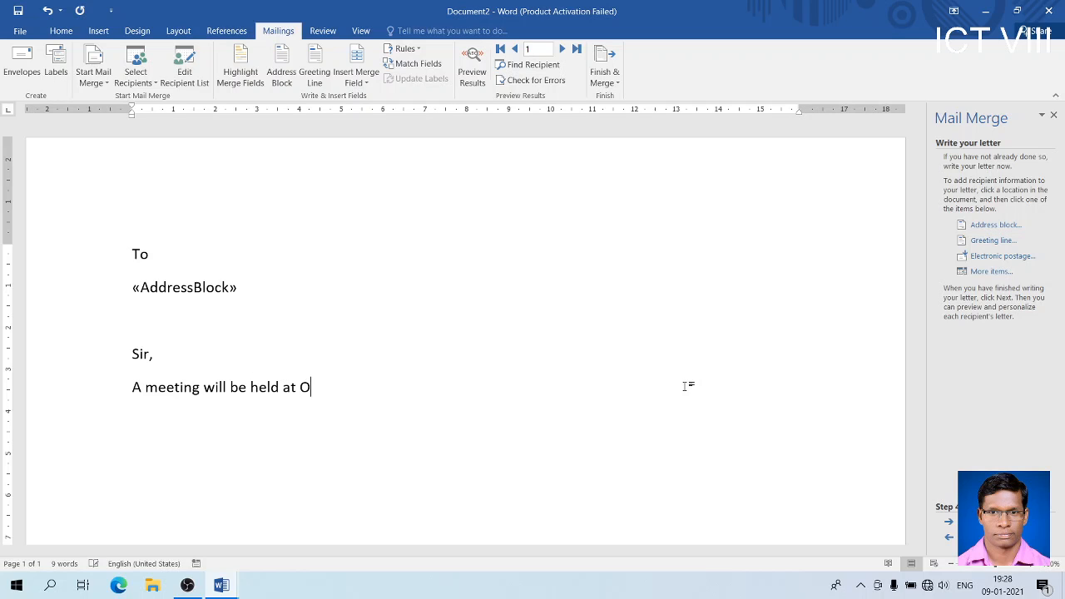
type("AV Fre")
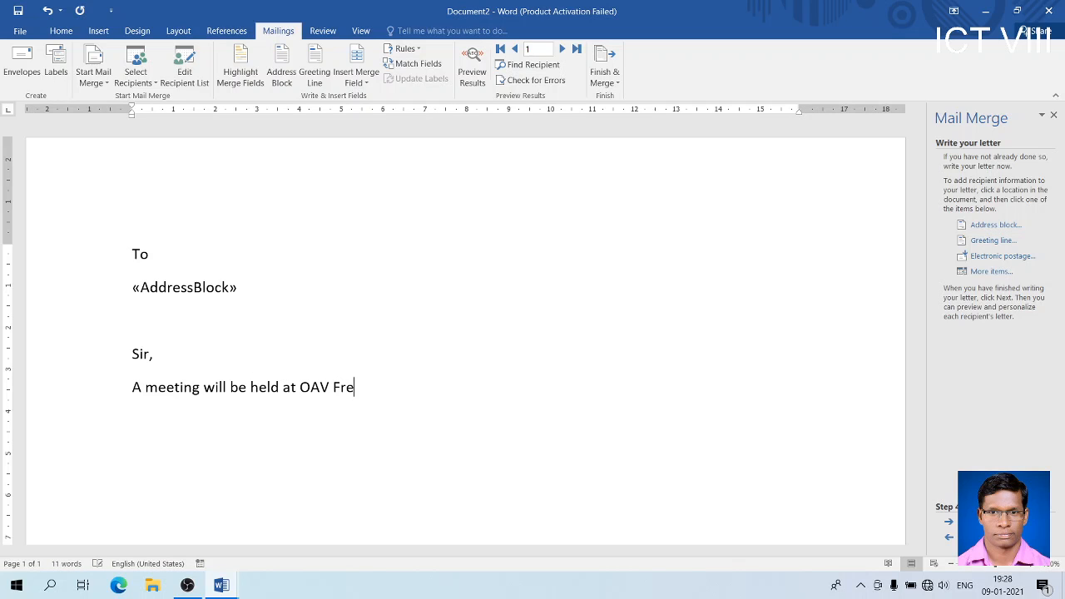
type("zorpur on dt")
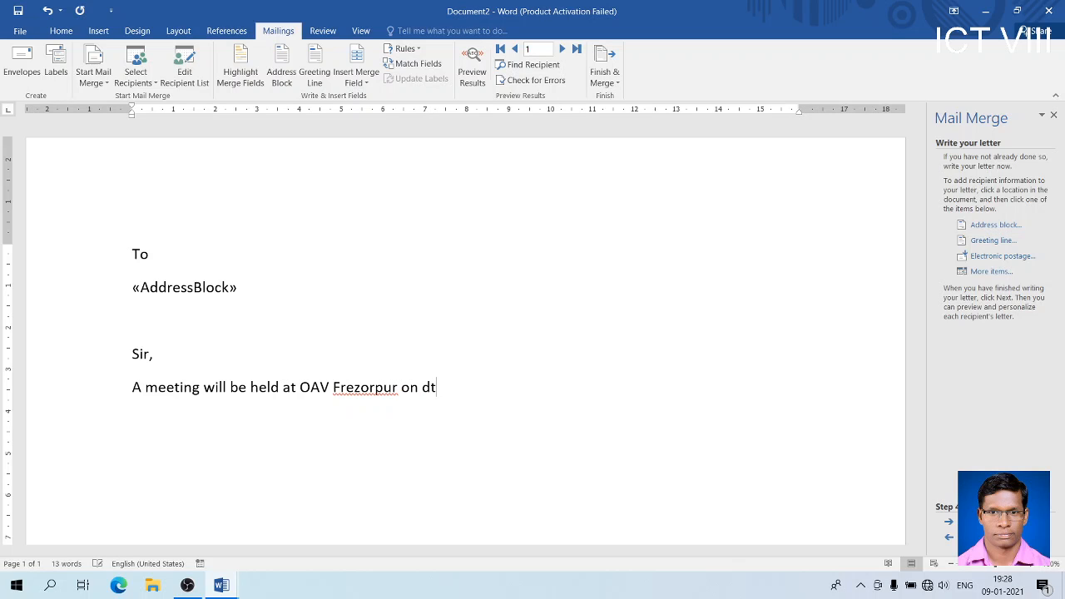
type(". 09-01-201")
key("BackSpace")
type("21. Th")
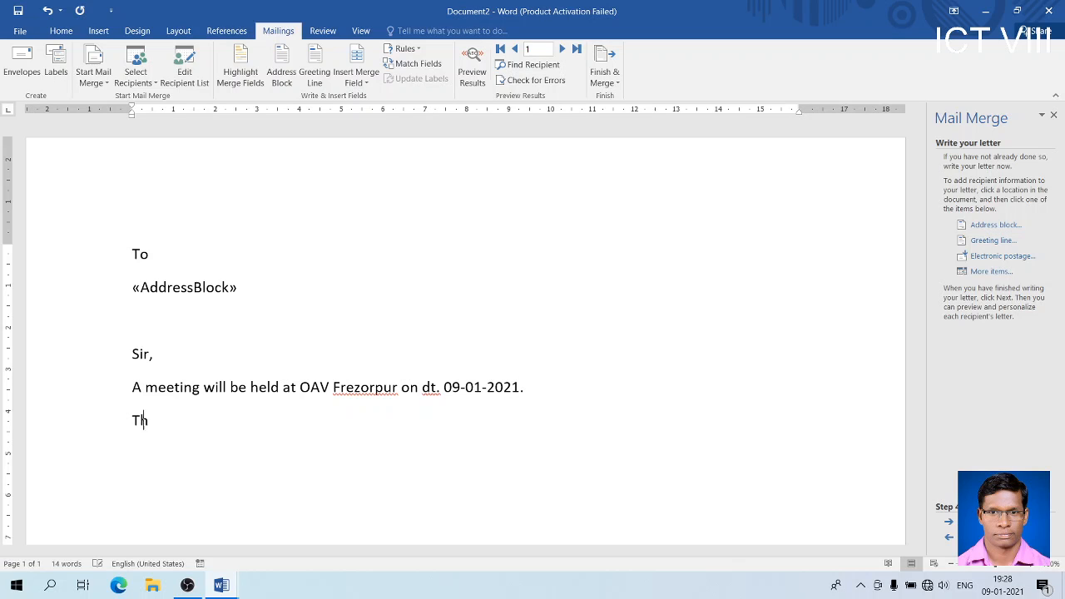
type("ank You")
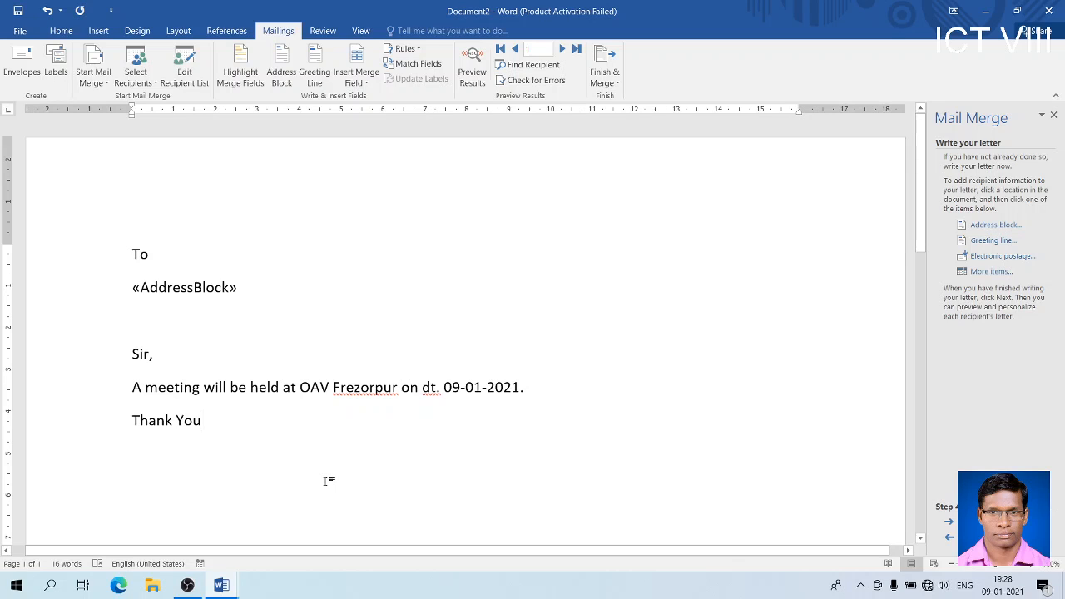
Continue the meeting paragraph with "Your Name is" followed by the First_Name and Last_Name merge fields.
key("Return")
type("Yo")
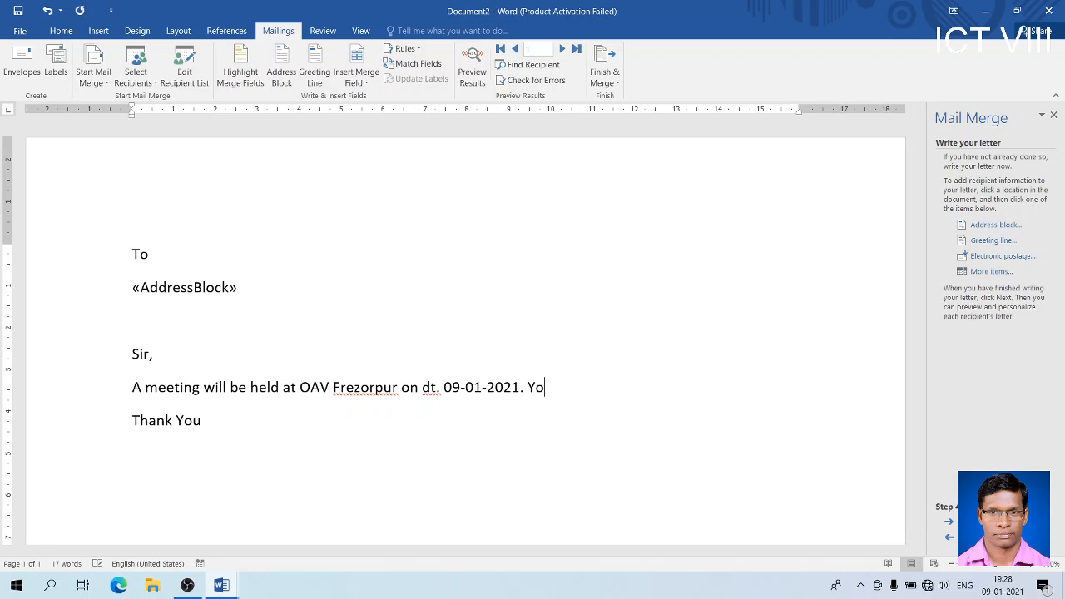
type("ur Name is")
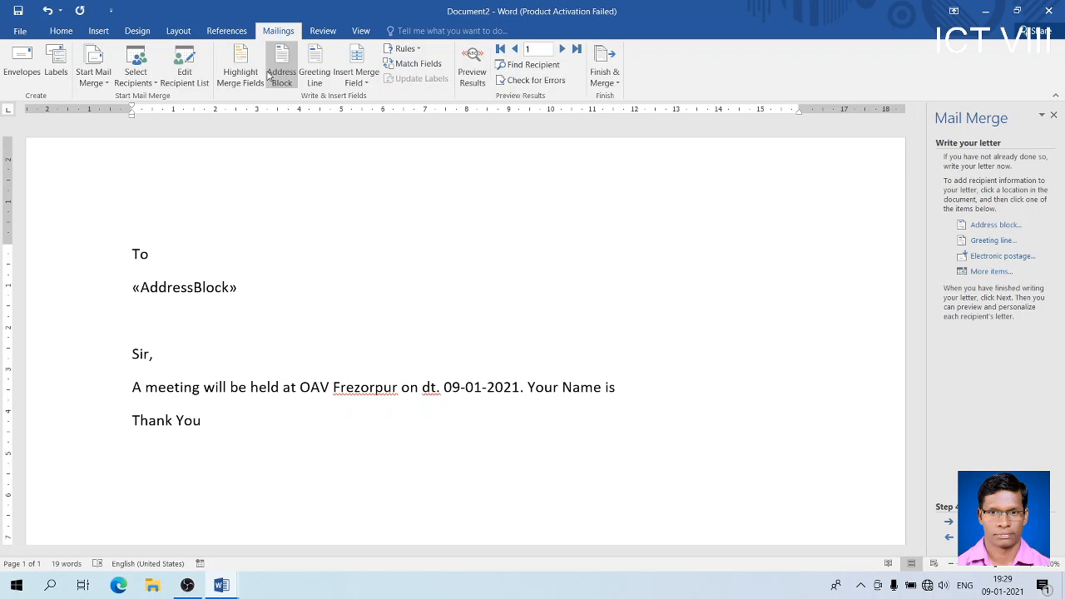
left_click(354, 83)
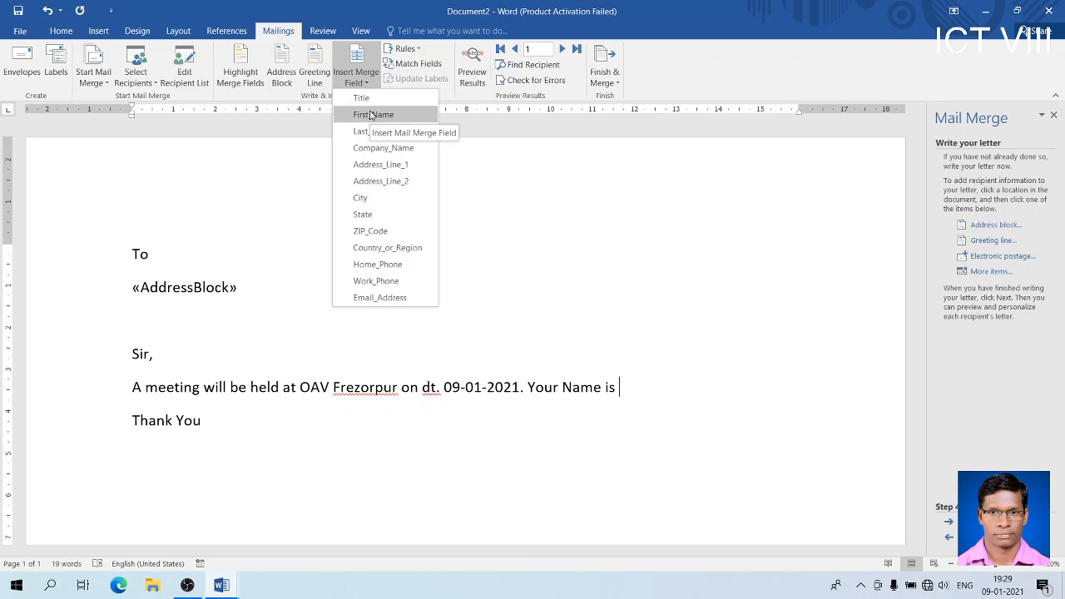
left_click(371, 115)
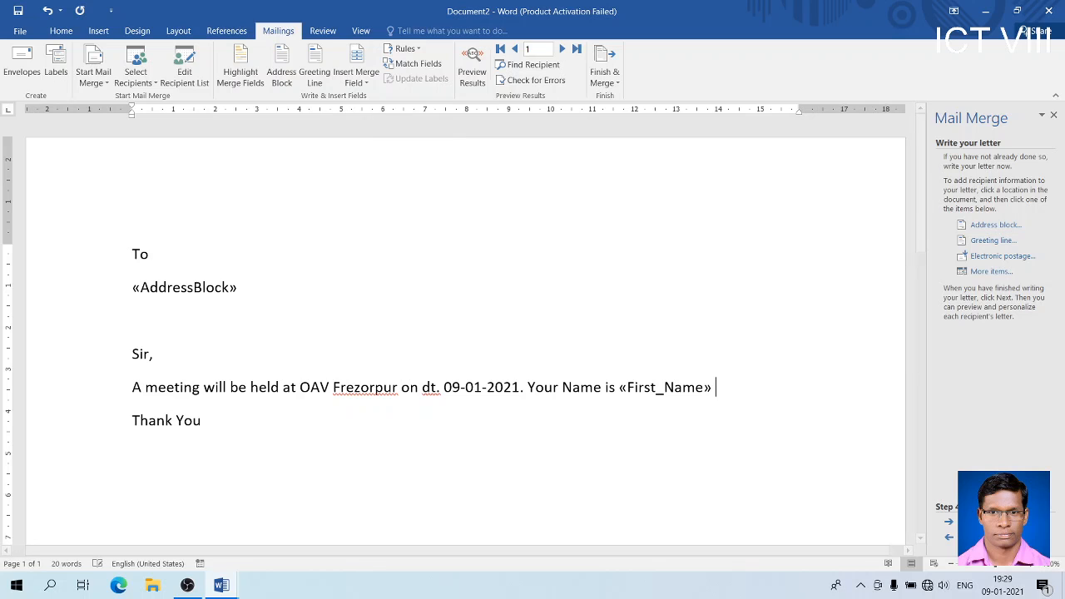
left_click(362, 85)
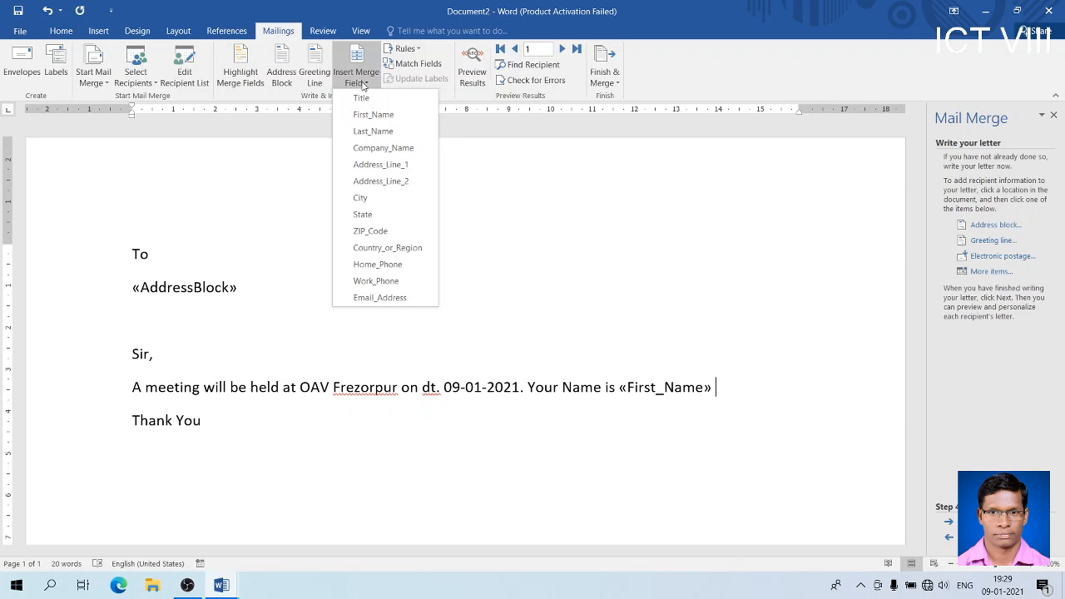
left_click(368, 134)
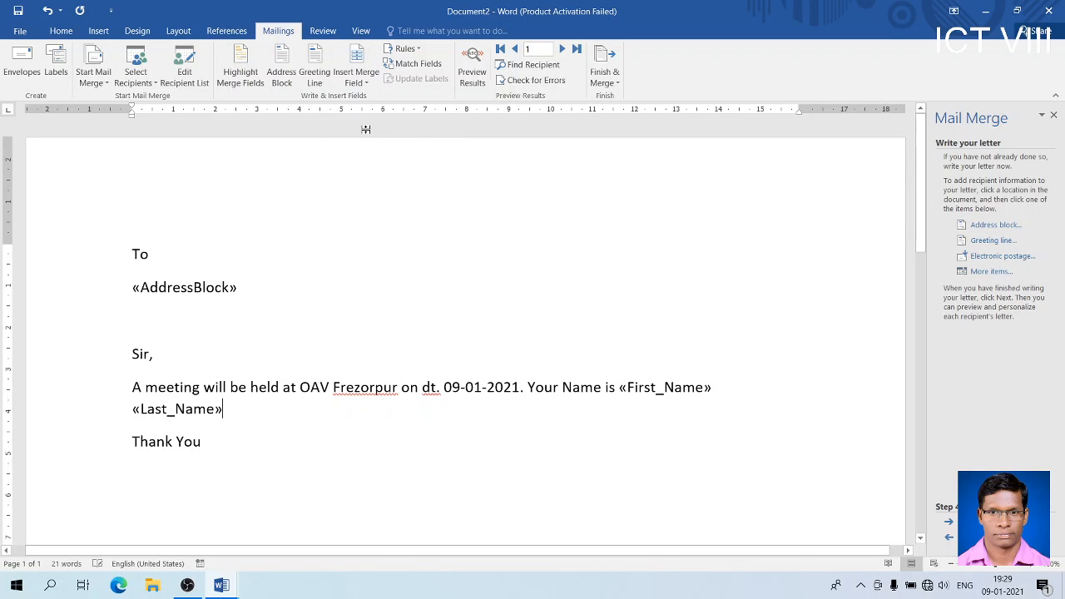
Extend the sentence with "and location is", insert the Company_Name merge field and end it with a period.
type("and ")
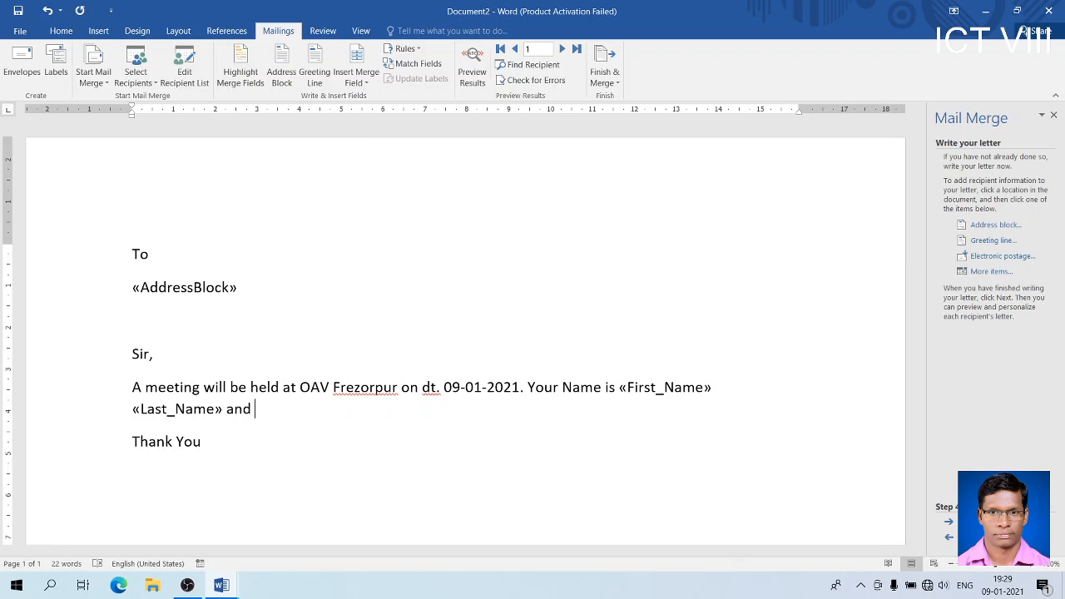
type("location is")
left_click(369, 79)
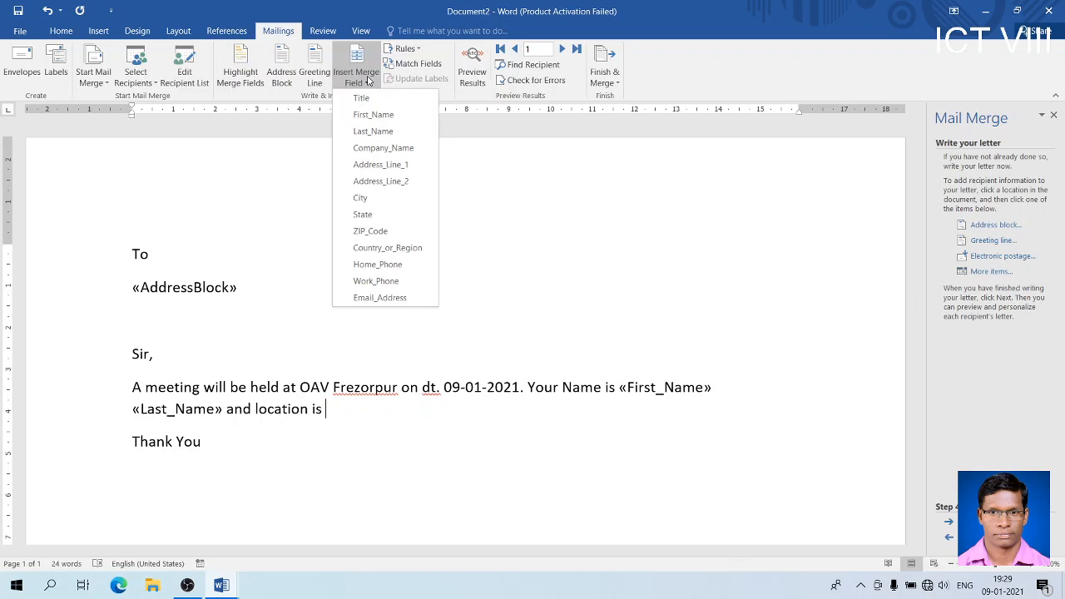
left_click(410, 150)
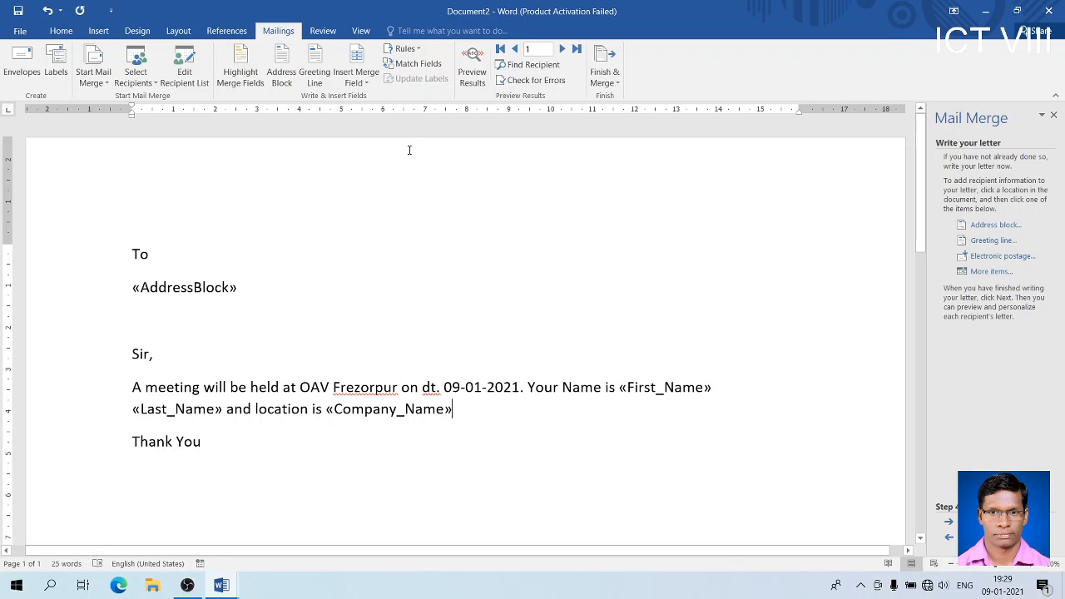
type(".")
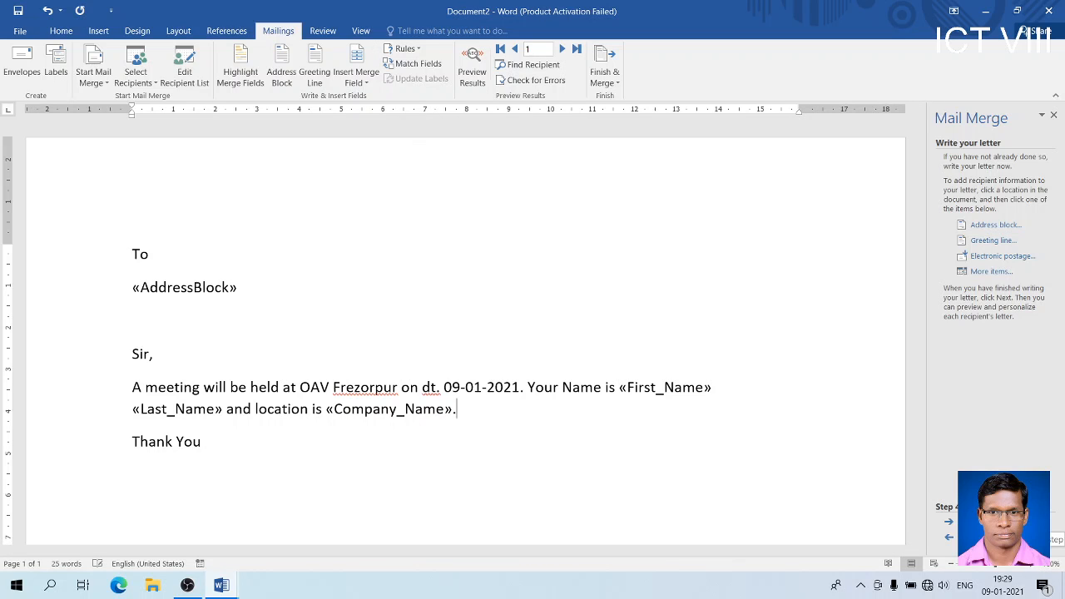
Advance the wizard to the letter preview and page through the merged letters to the third recipient.
left_click(991, 522)
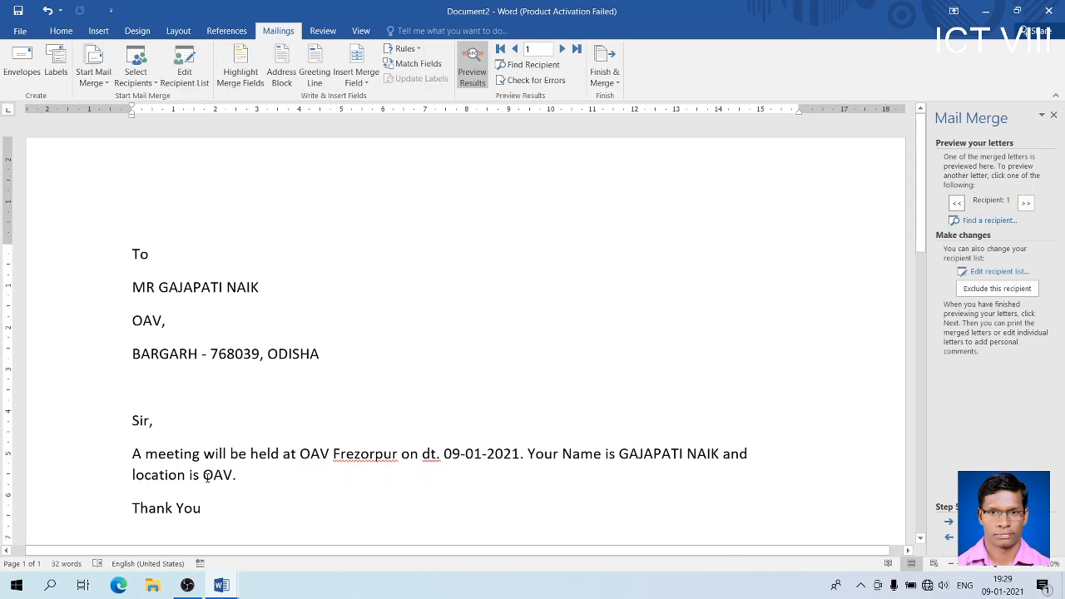
left_click(1028, 203)
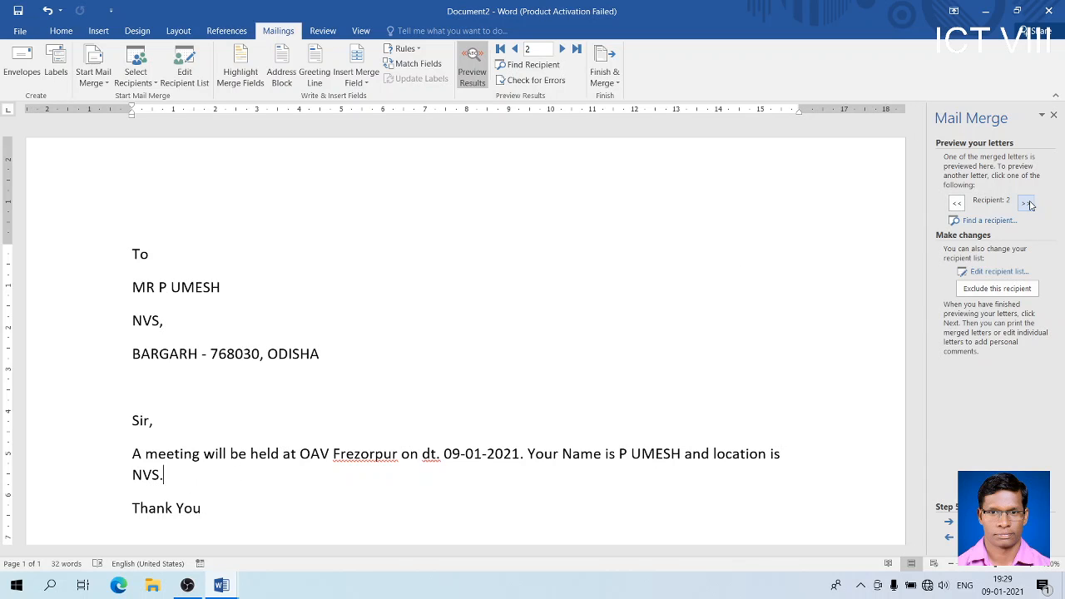
left_click(1028, 203)
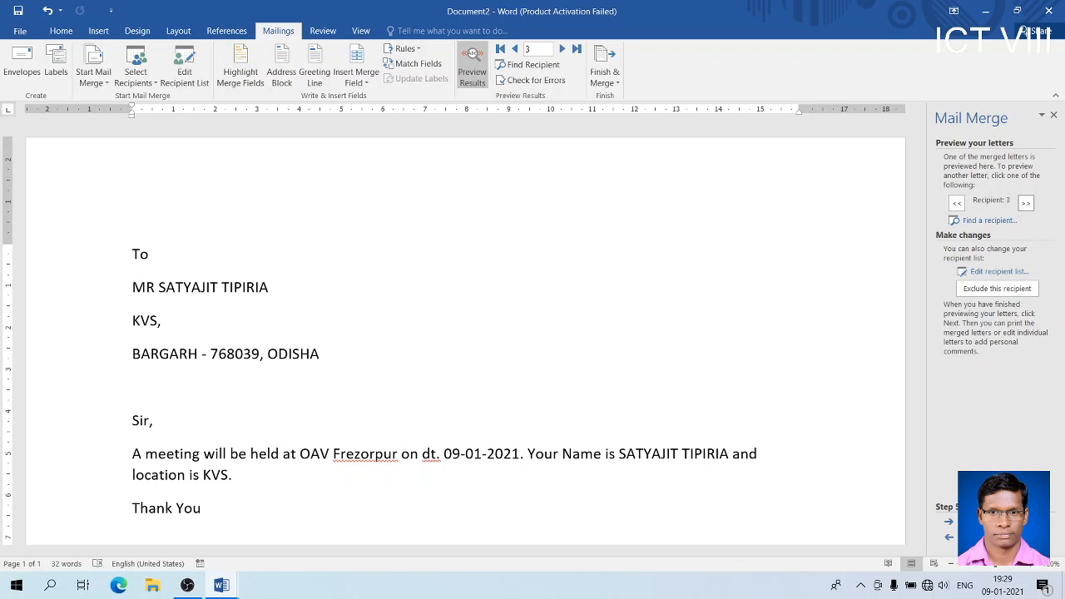
Complete the merge and print all records with Microsoft Print to PDF, saving the output on the Desktop as tttt.
left_click(957, 522)
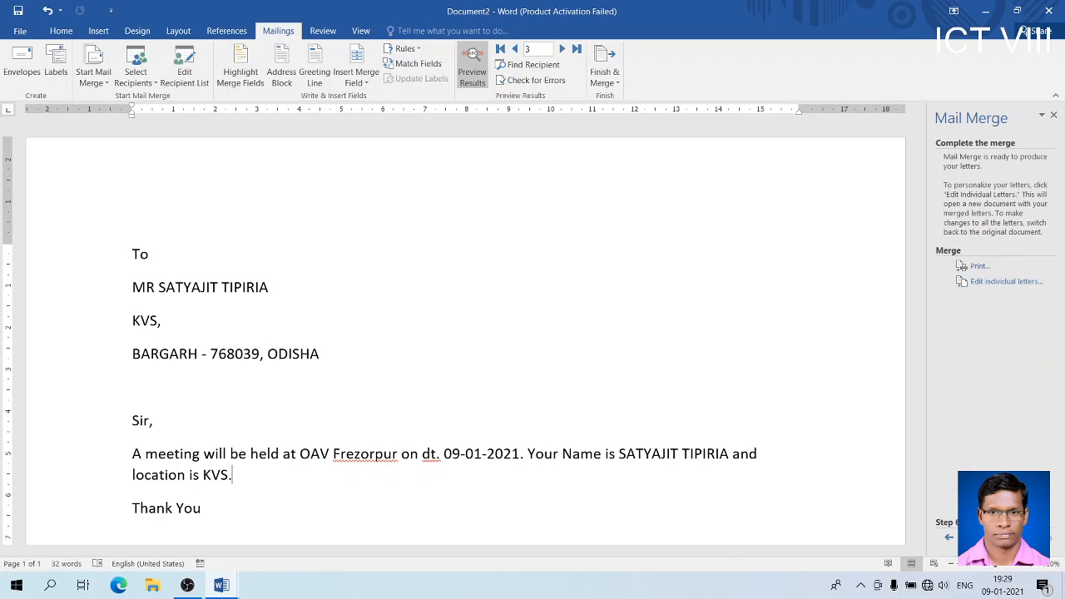
left_click(978, 266)
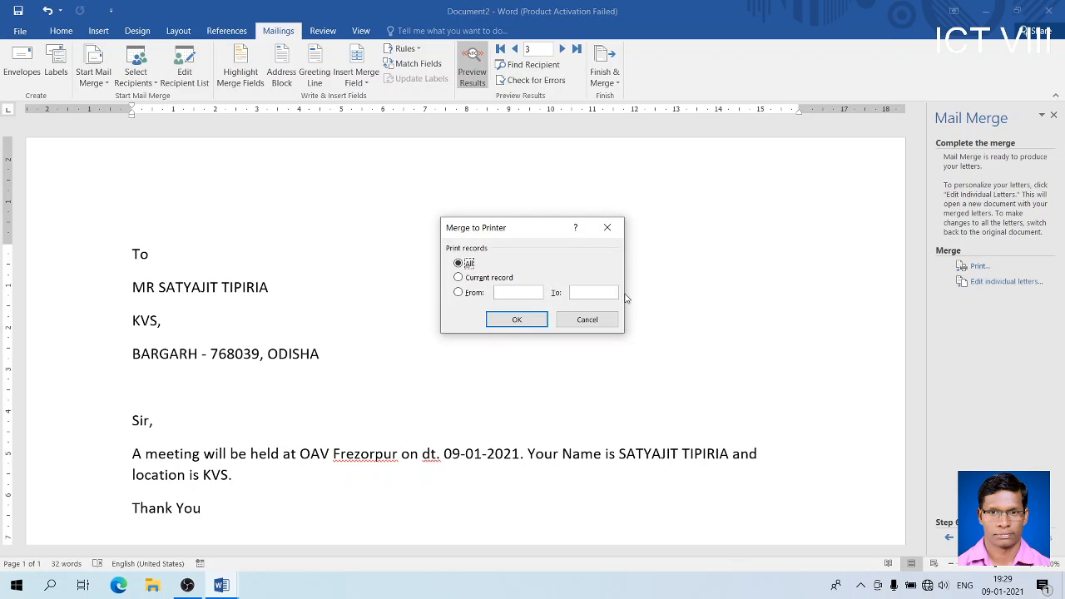
left_click(517, 319)
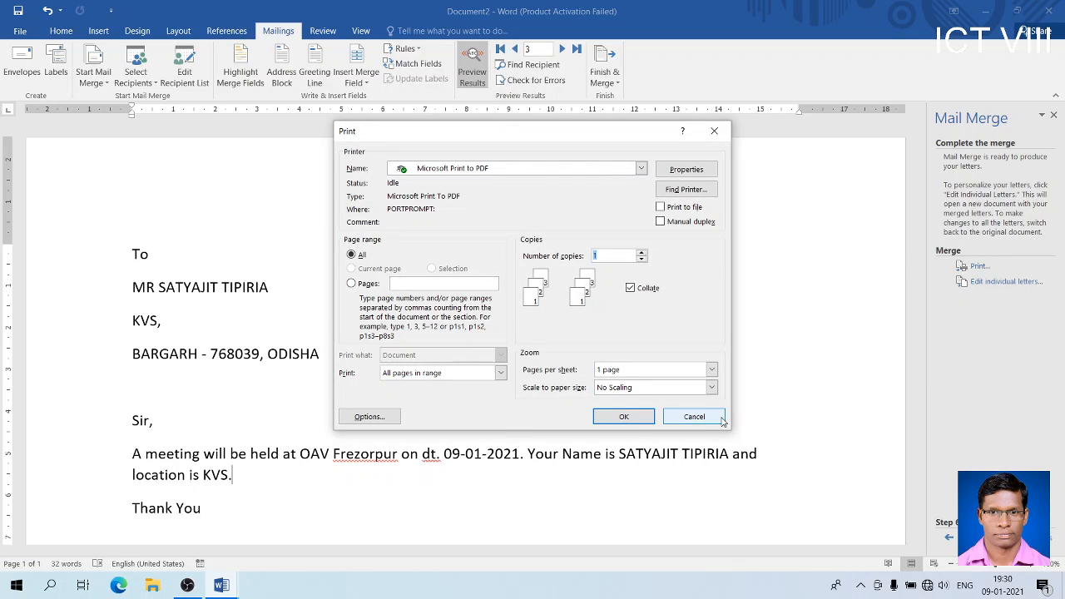
left_click(624, 417)
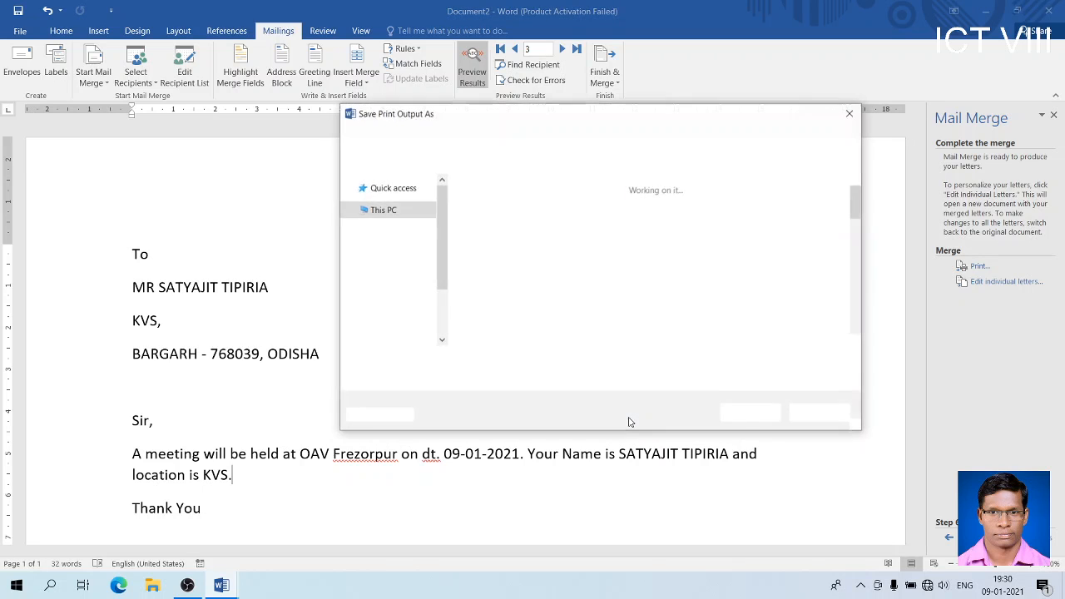
type("t")
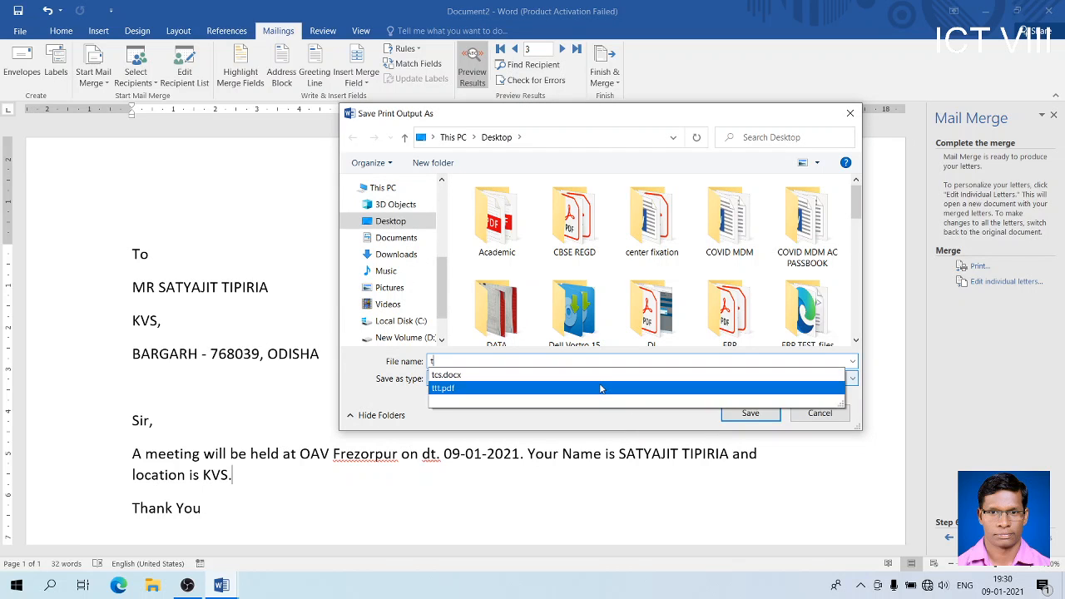
type("ttt")
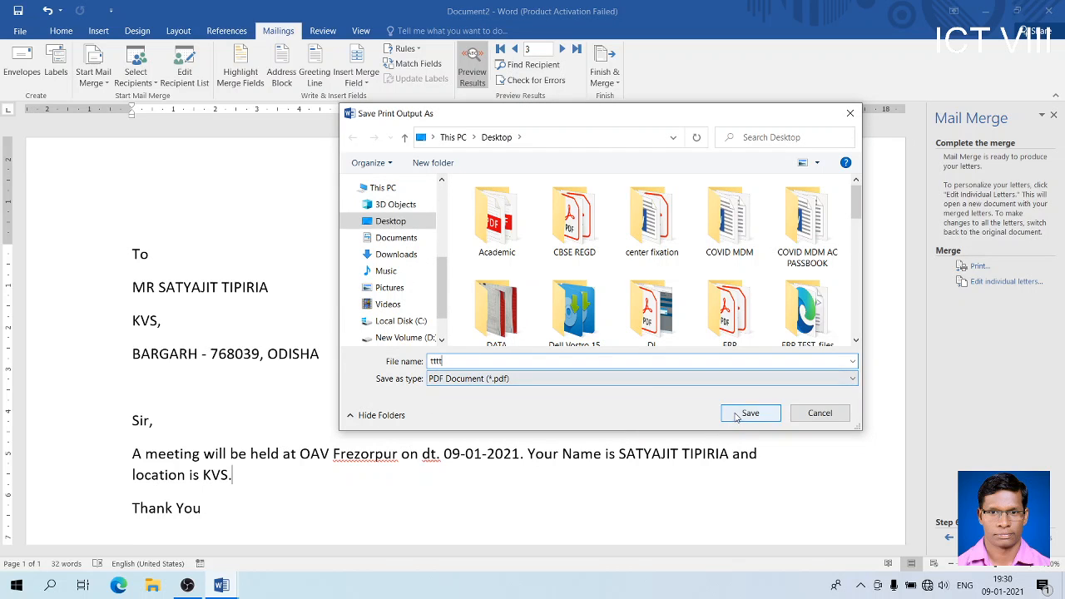
left_click(749, 413)
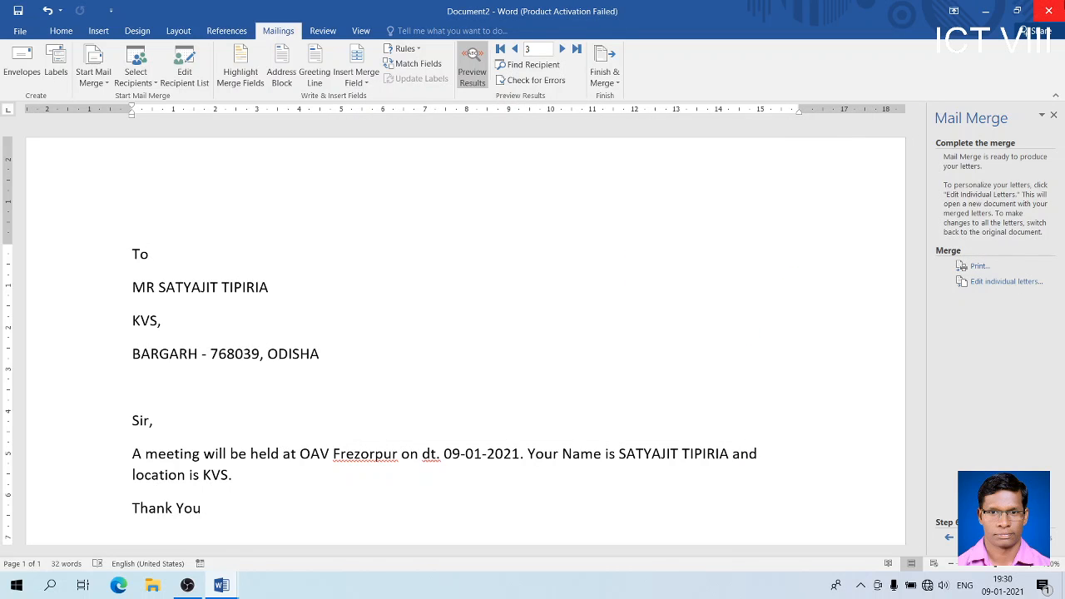
Close the new merge letter and the earlier merged letter without saving, and return to the desktop.
left_click(1049, 10)
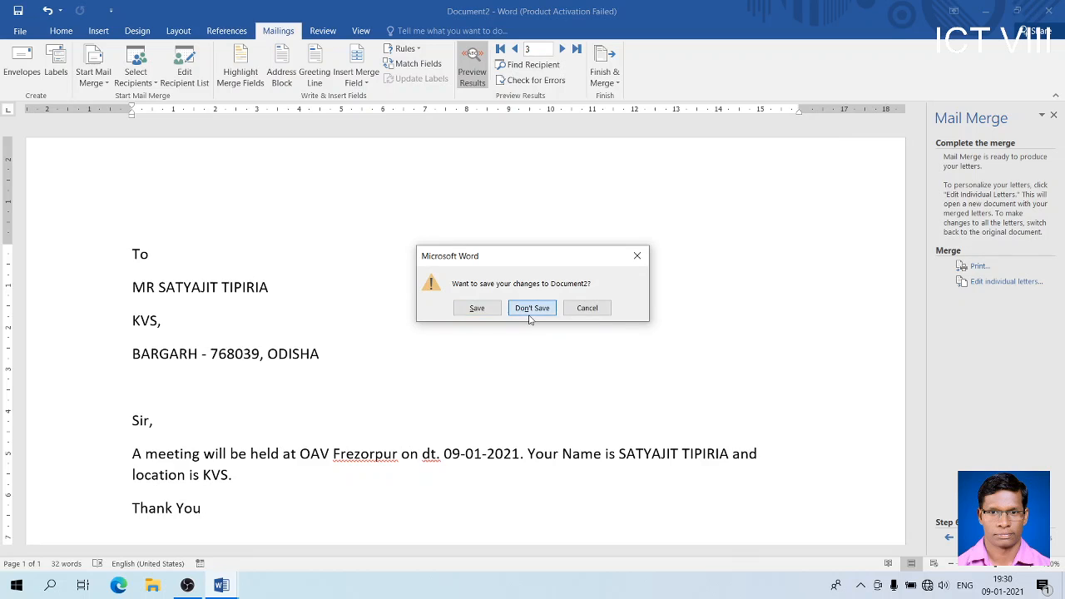
left_click(530, 308)
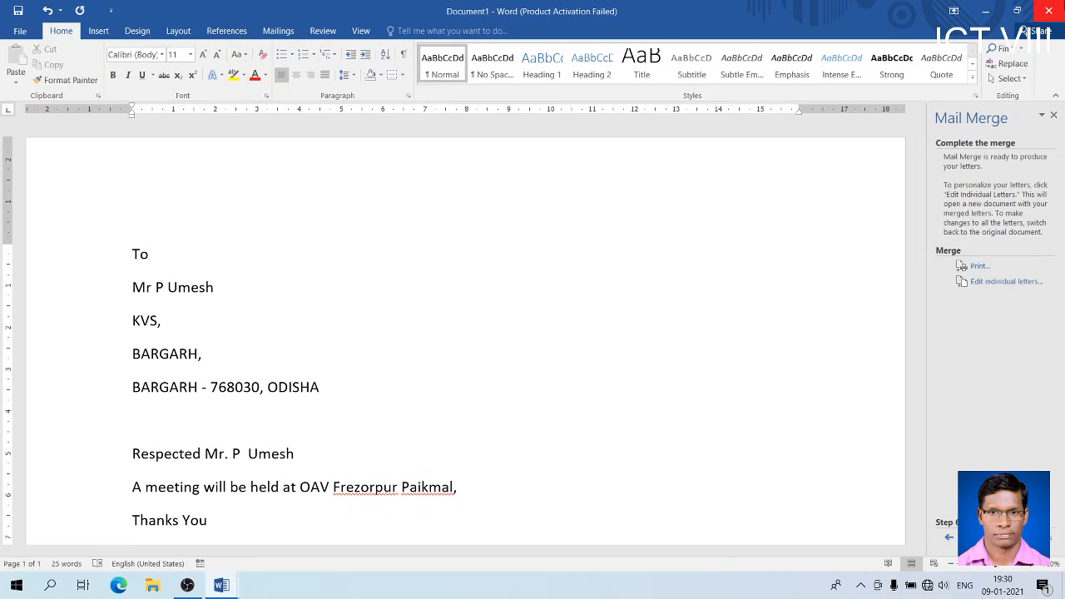
left_click(1049, 11)
left_click(547, 326)
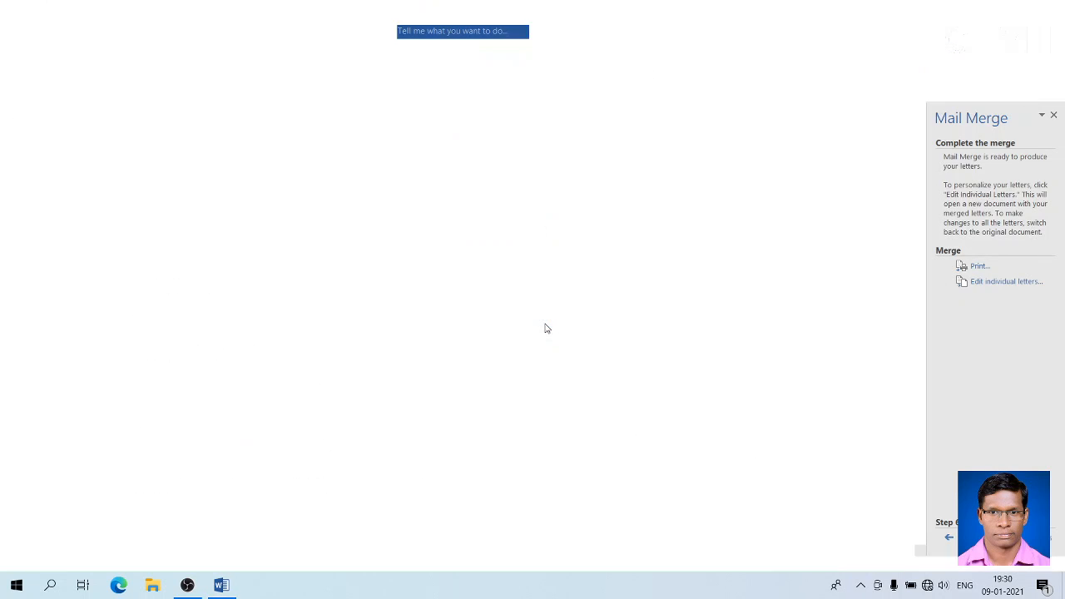
left_click(978, 19)
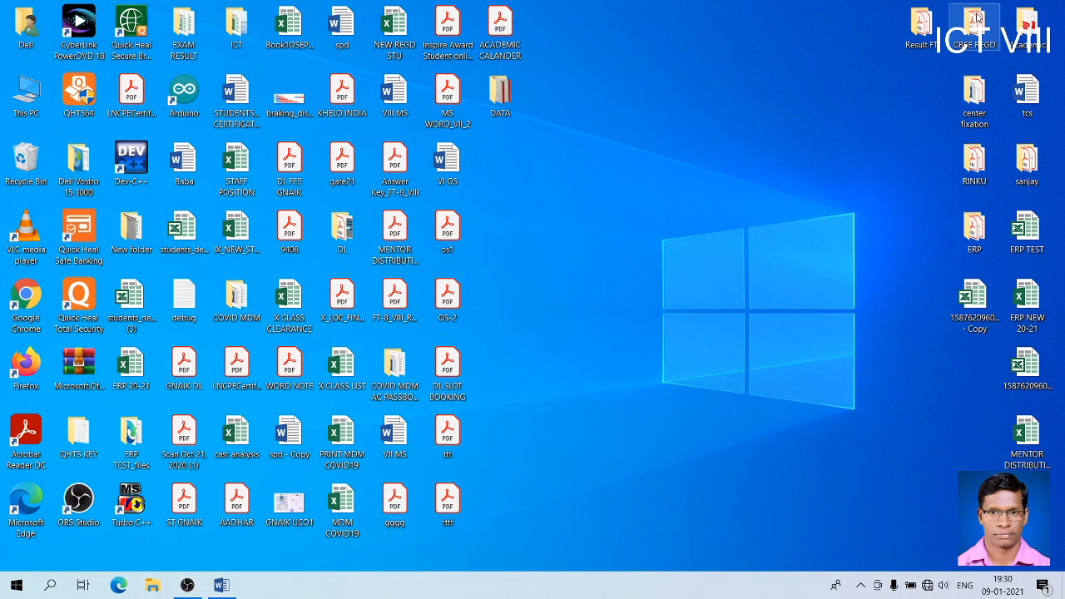
Open the tttt PDF from the desktop, review its merged letters from first page to last, and close it.
double_click(451, 506)
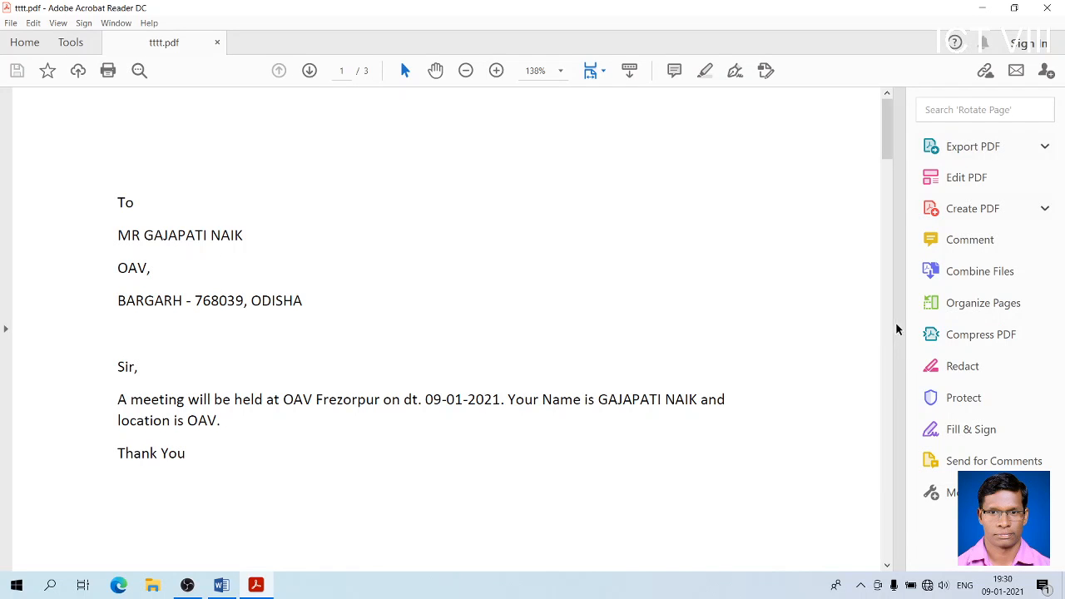
left_click(899, 329)
left_click_drag(1017, 123, 989, 456)
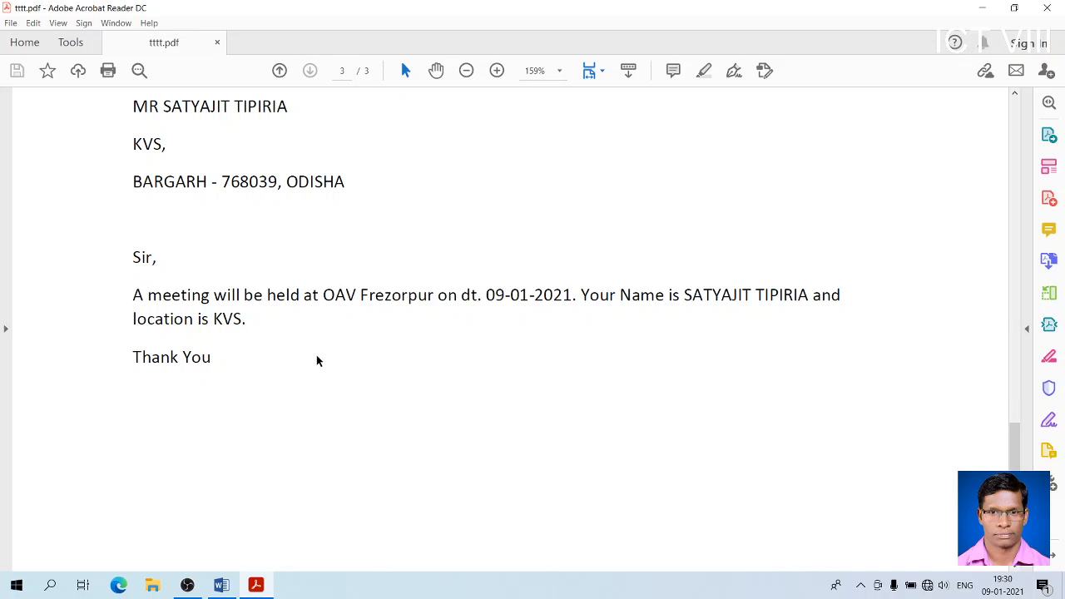
left_click_drag(1020, 437, 1012, 100)
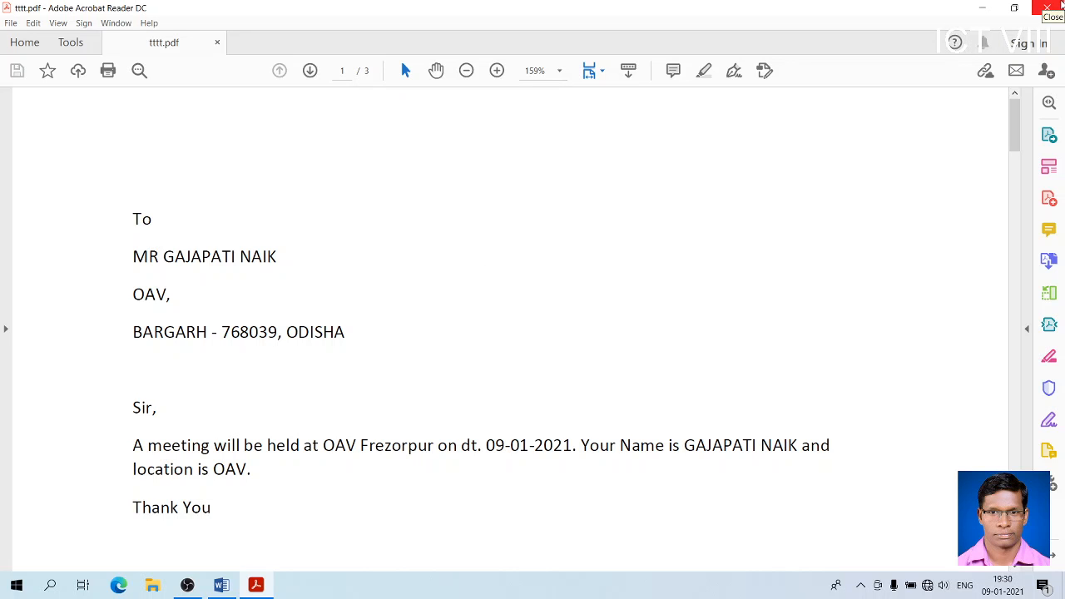
left_click(1062, 5)
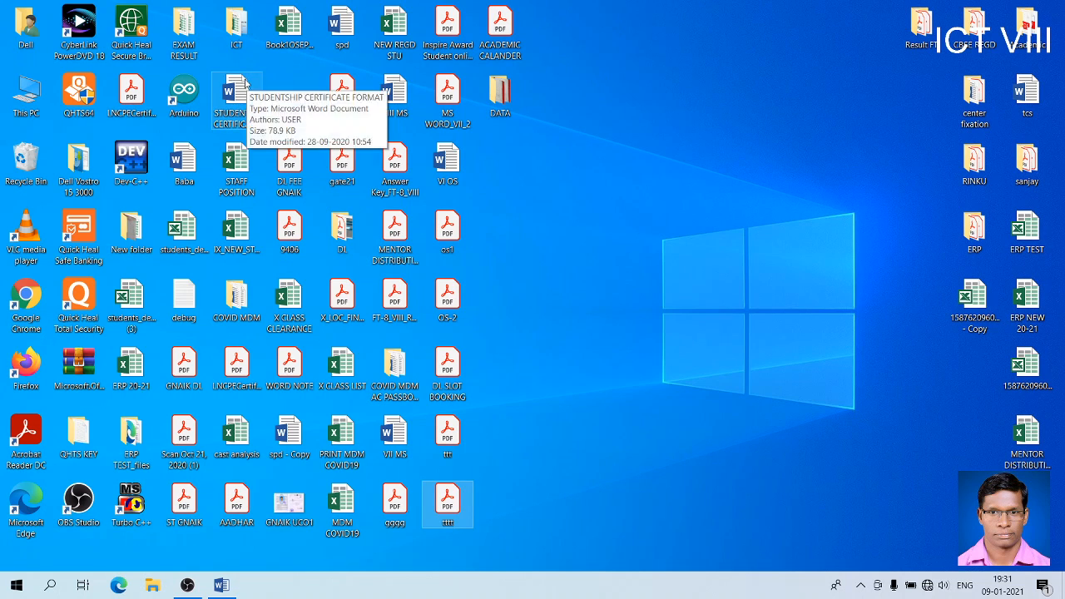
Open the Computer Book Class-VIII - Copy PDF from the desktop's ICT folder and go to page 60 with the tools pane collapsed.
left_click(240, 31)
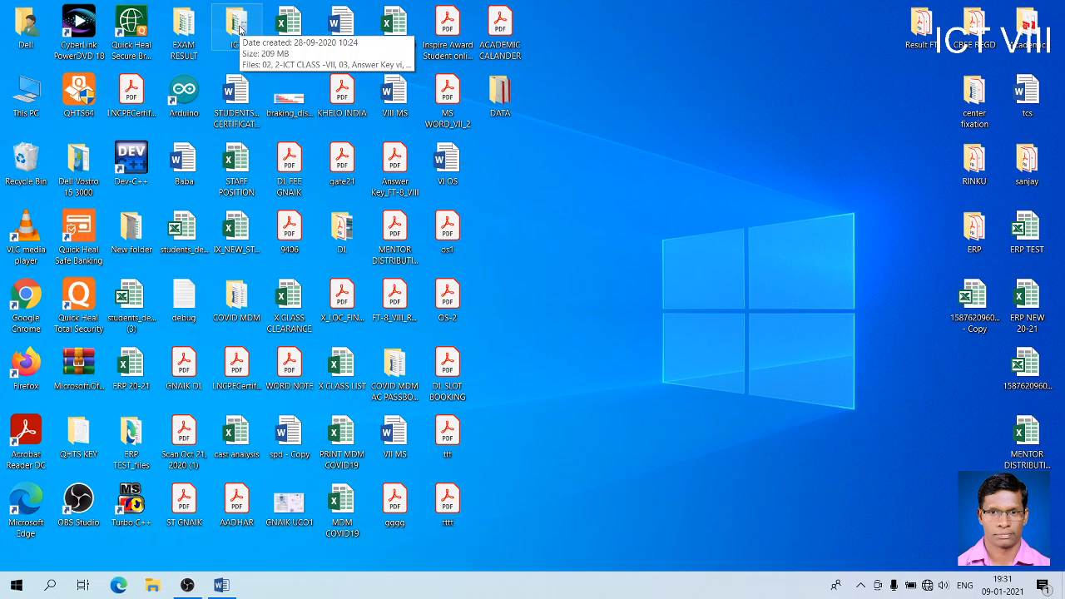
double_click(239, 30)
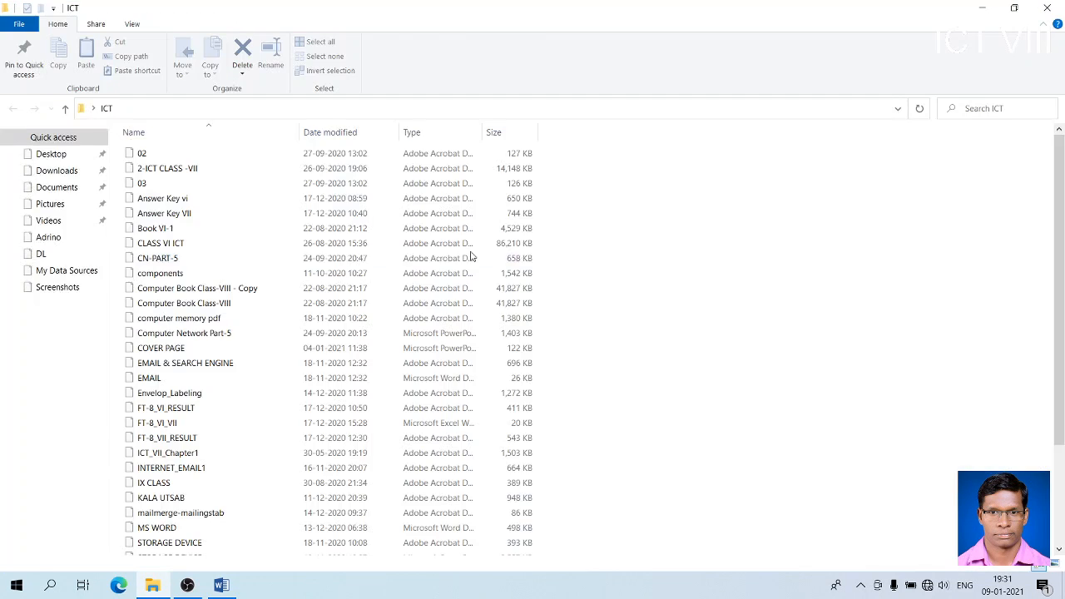
left_click(259, 294)
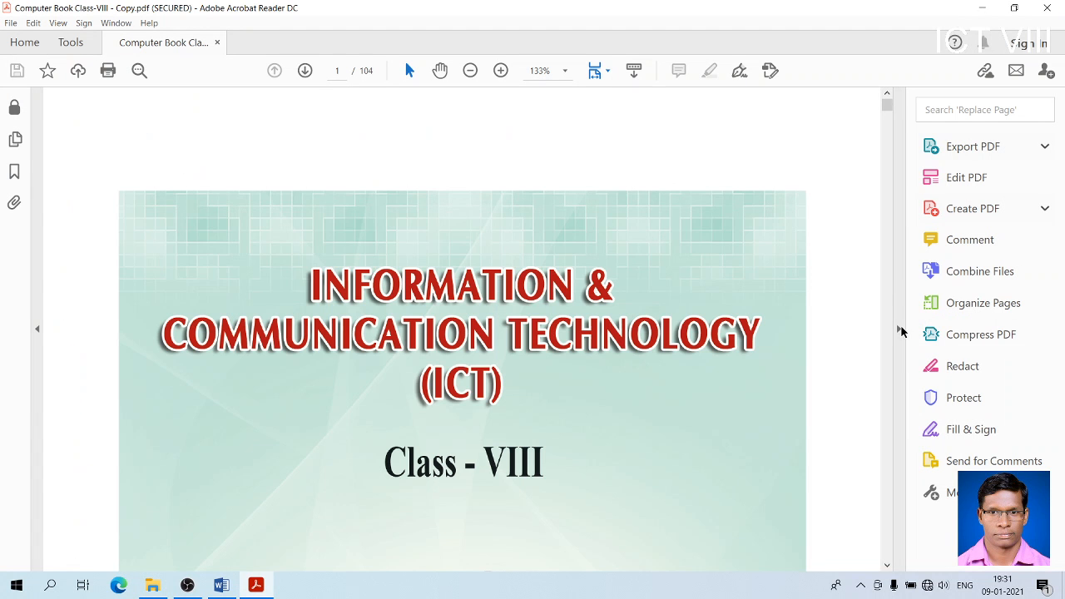
left_click(897, 328)
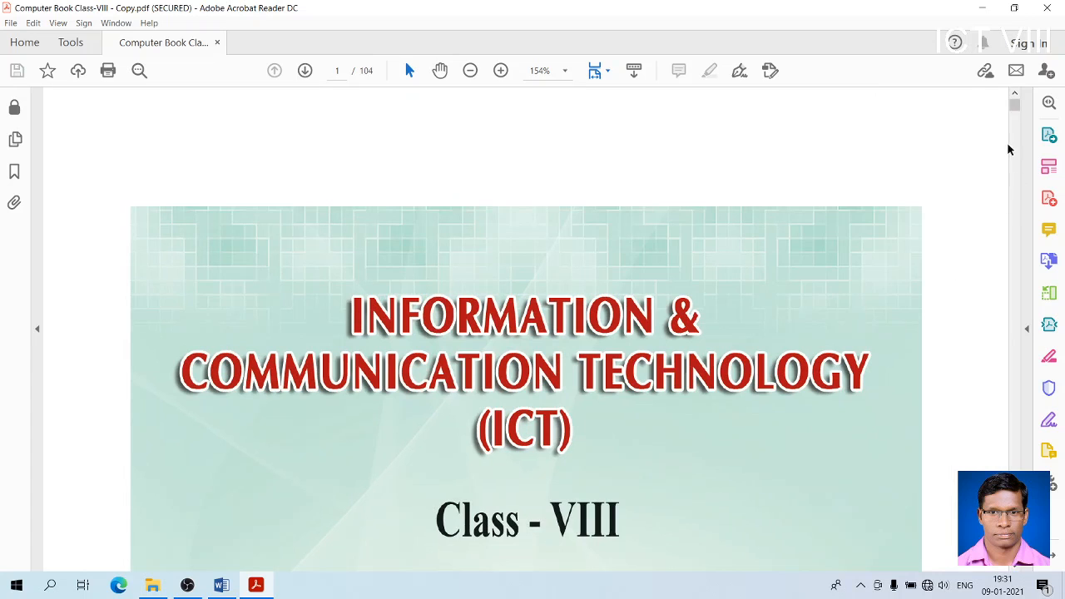
left_click_drag(1015, 104, 1020, 366)
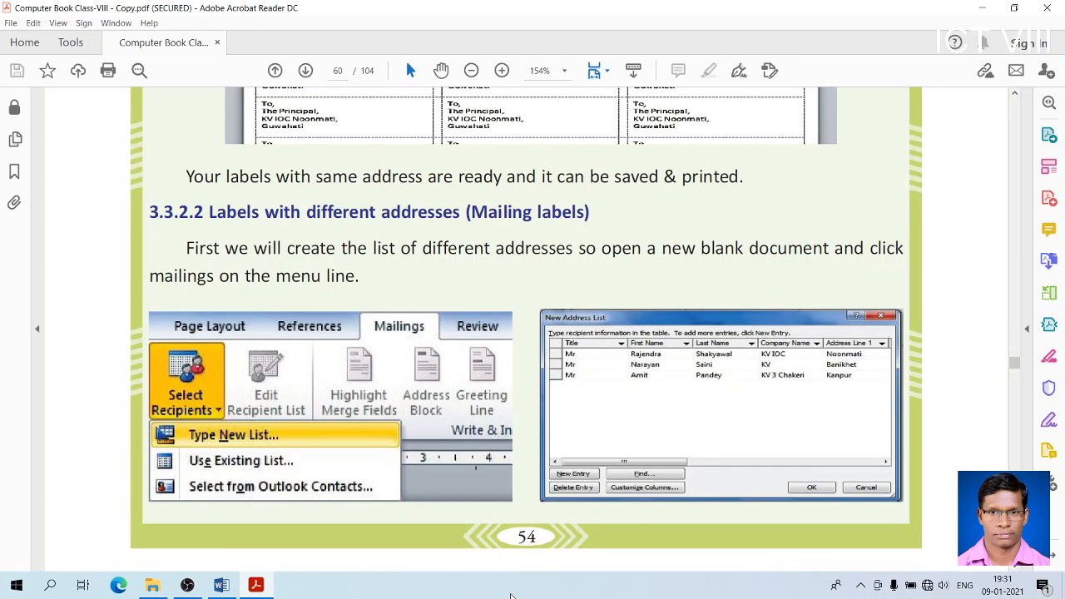
left_click(187, 586)
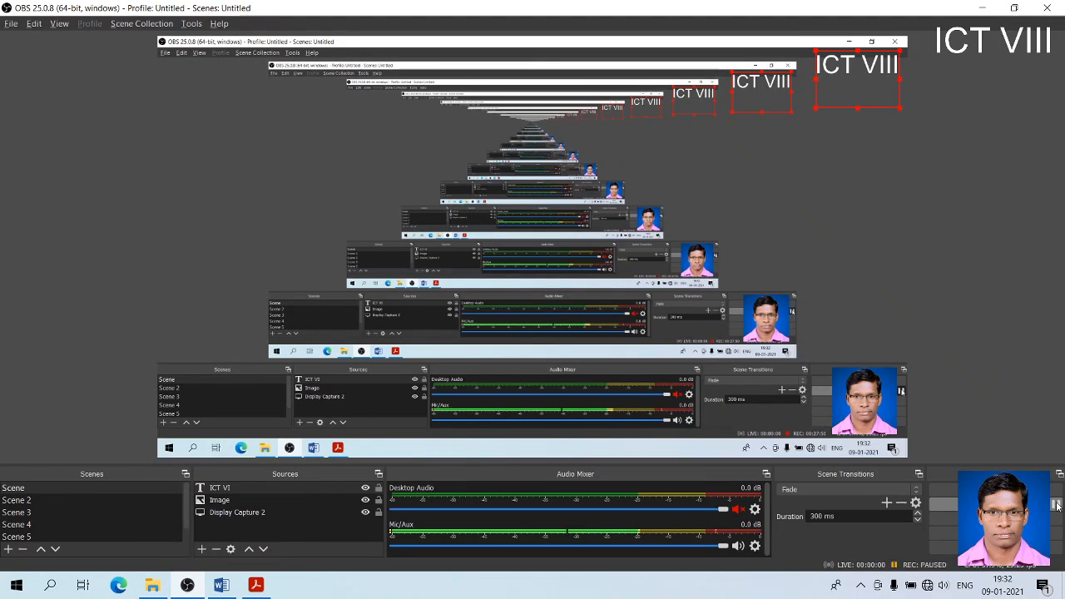
key("alt+Tab")
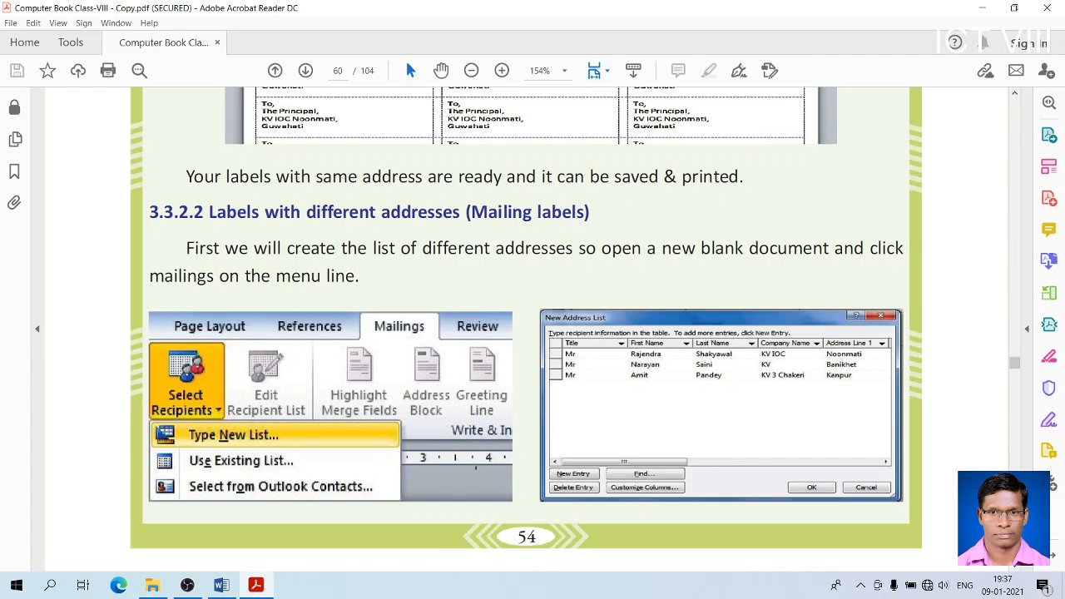
Skim the textbook's mailing labels pages up to section 3.4 Page Column, and go back to the start of section 3.2 Mail Merge.
scroll(1013, 569, "down", 4)
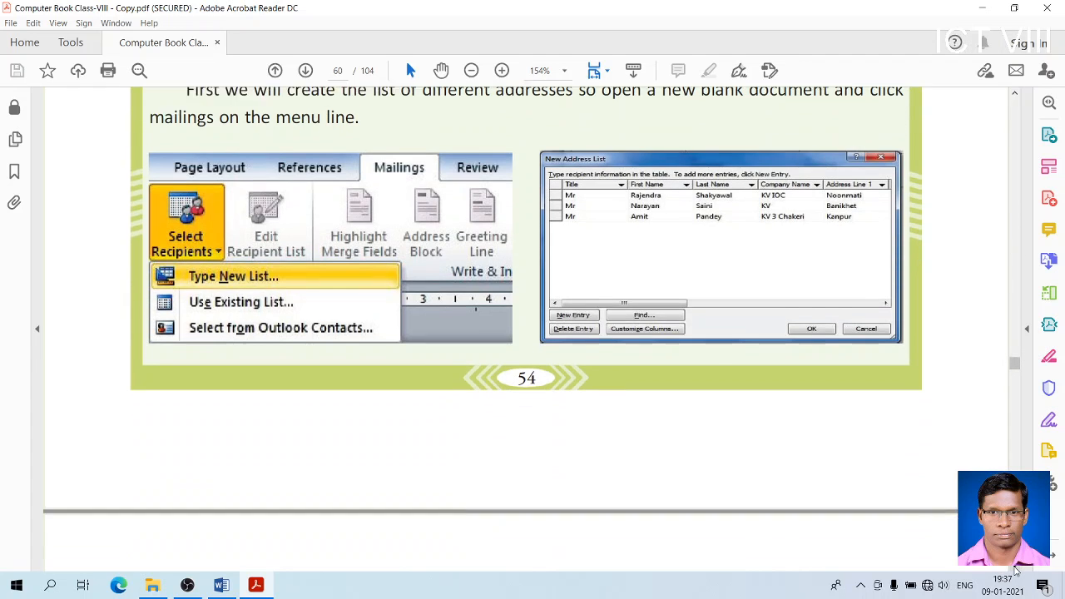
scroll(1014, 570, "down", 15)
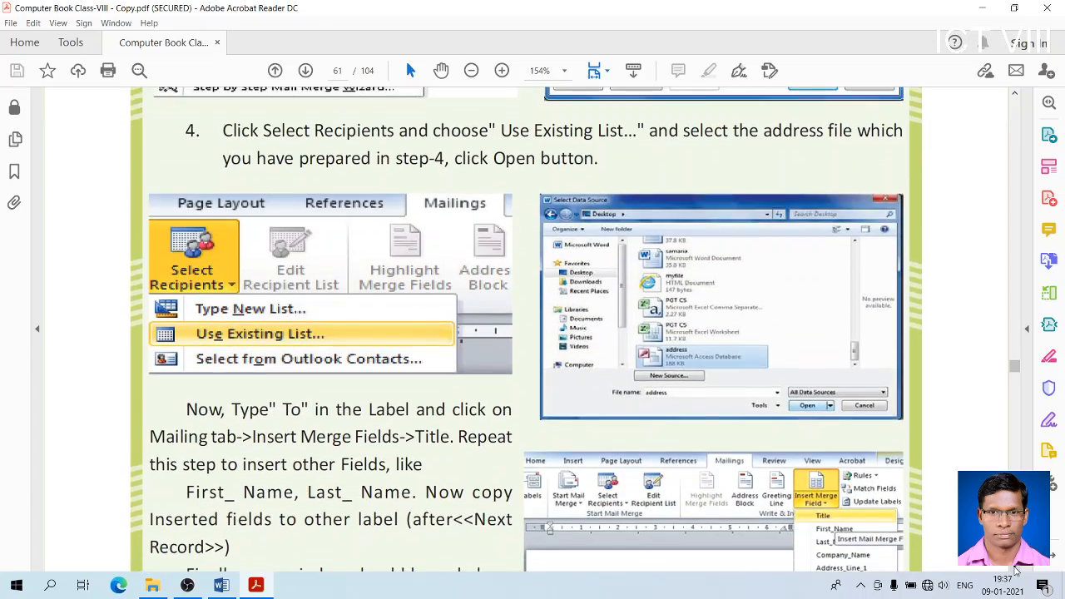
scroll(1014, 569, "down", 15)
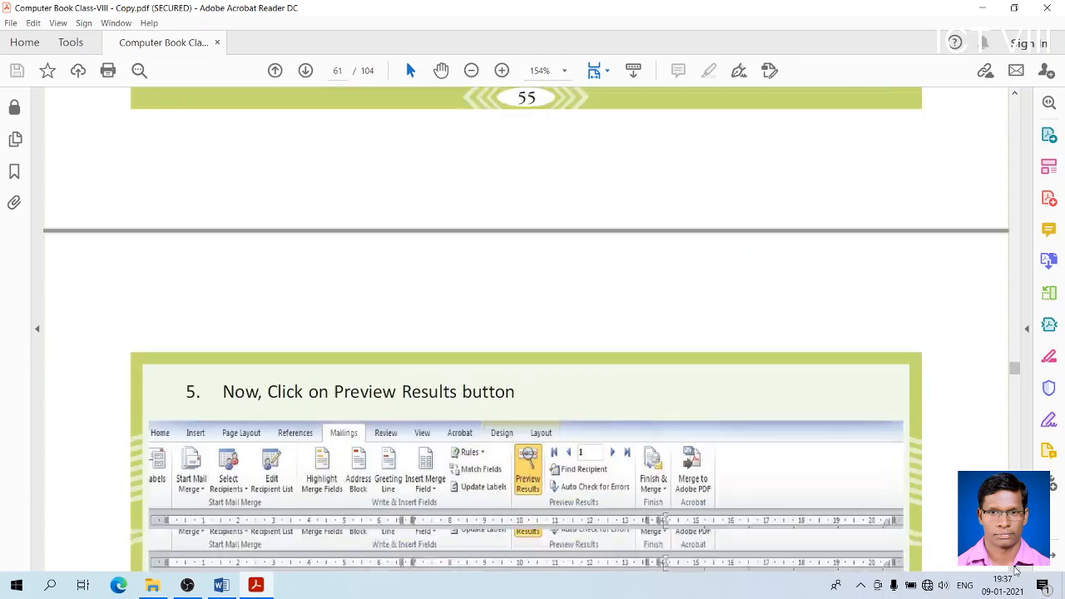
scroll(1015, 570, "down", 12)
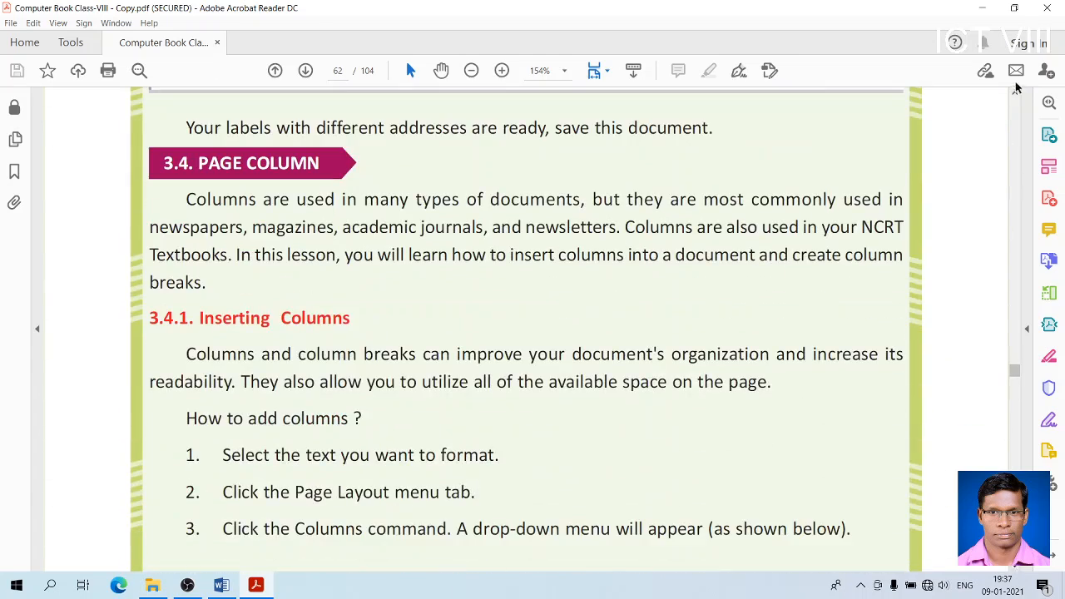
scroll(1016, 91, "up", 5)
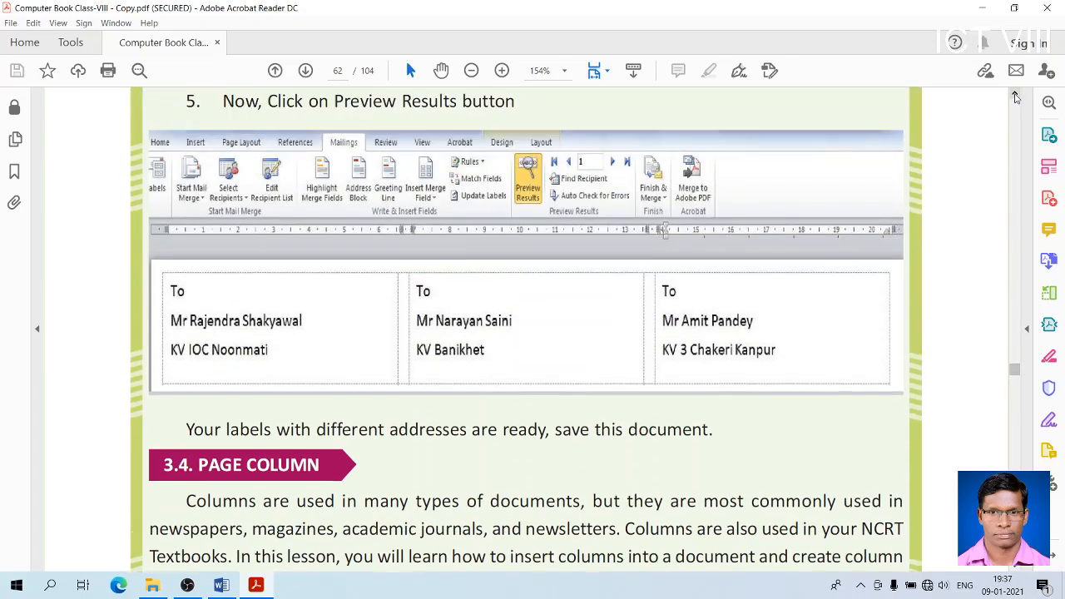
scroll(1015, 99, "up", 15)
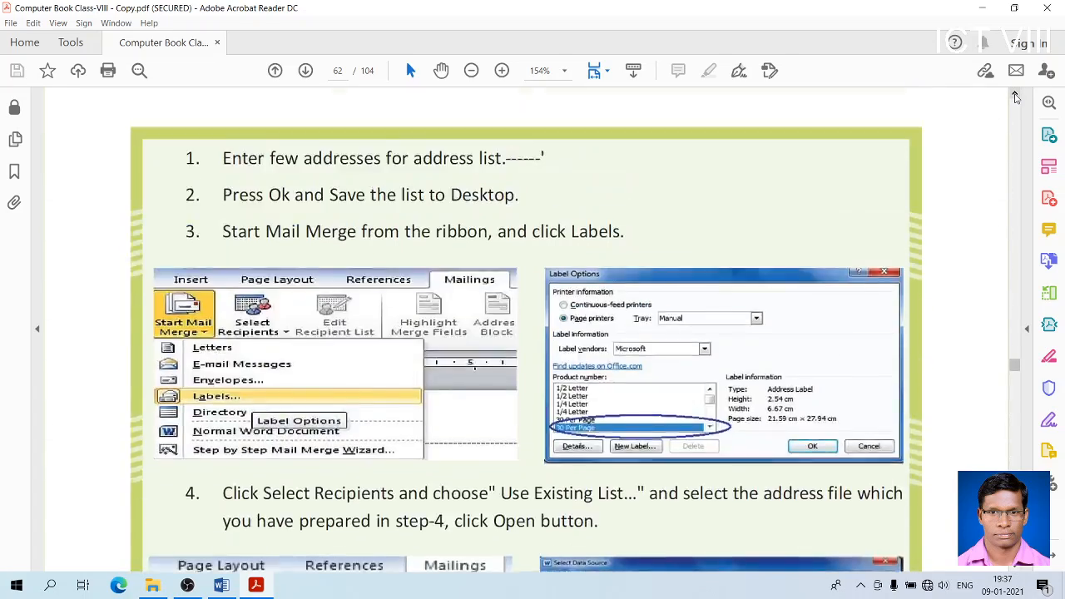
scroll(1015, 98, "up", 20)
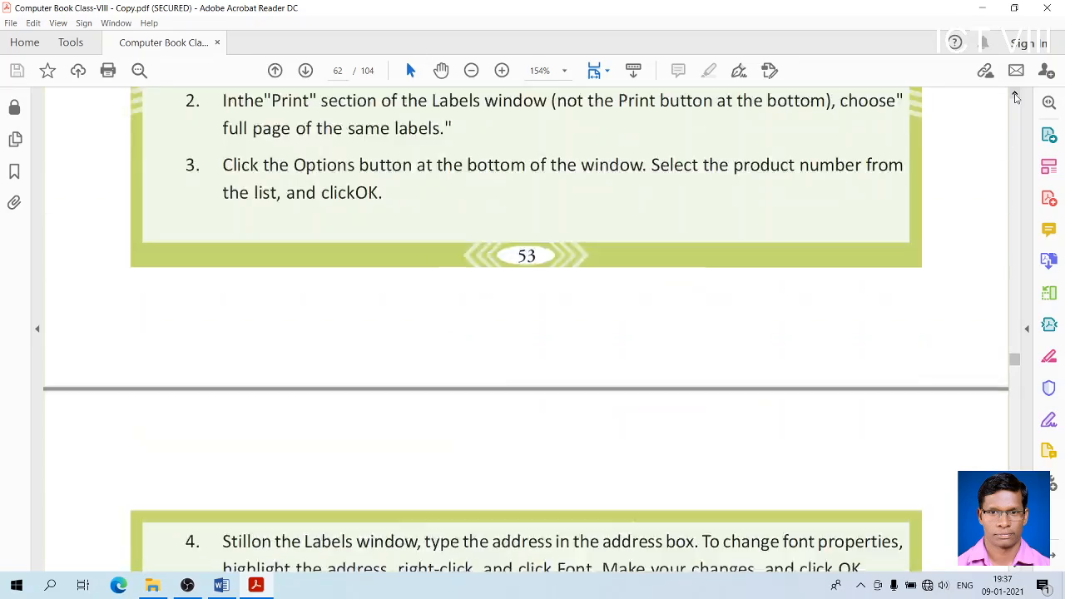
scroll(1015, 98, "up", 20)
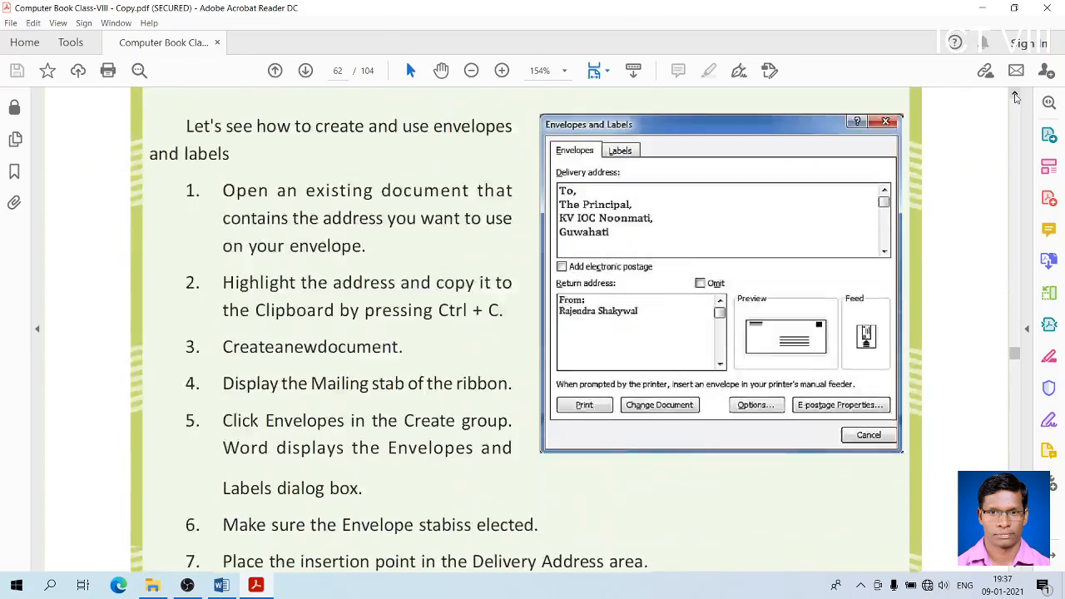
scroll(1016, 98, "up", 10)
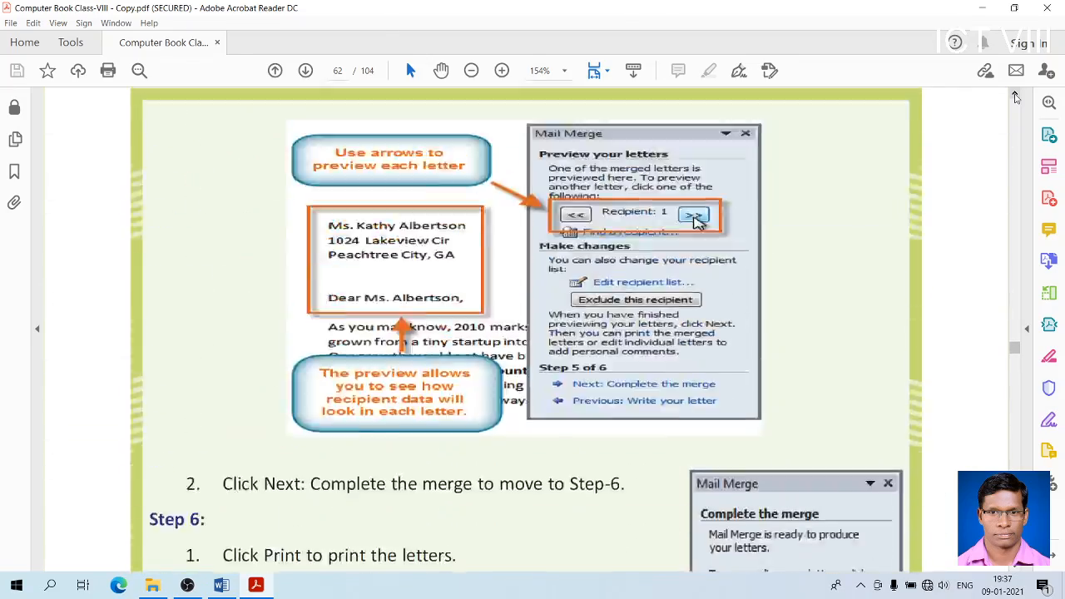
scroll(1016, 99, "up", 20)
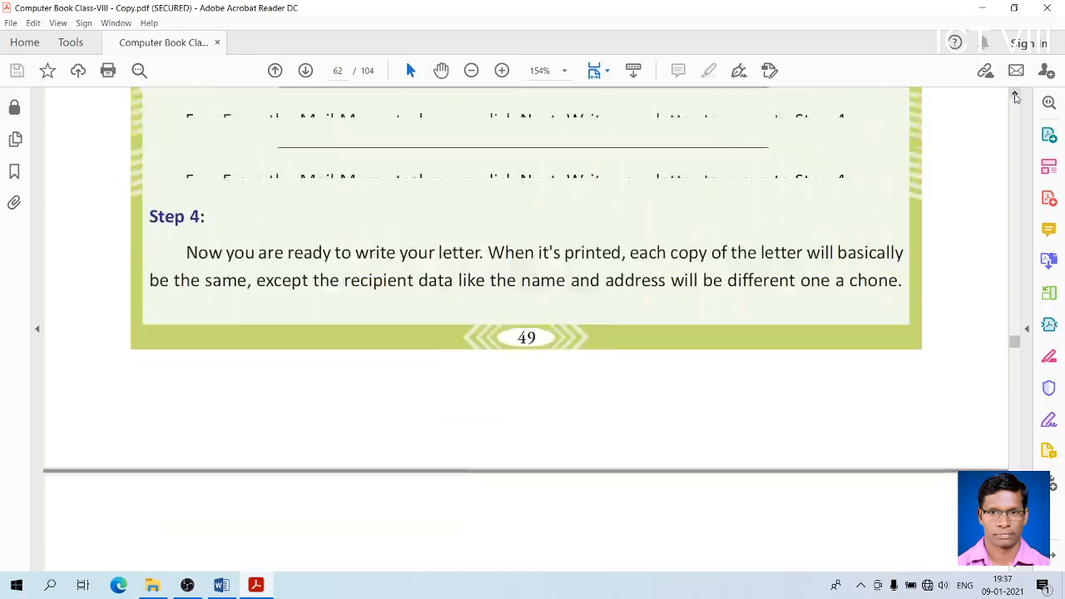
scroll(1015, 99, "up", 20)
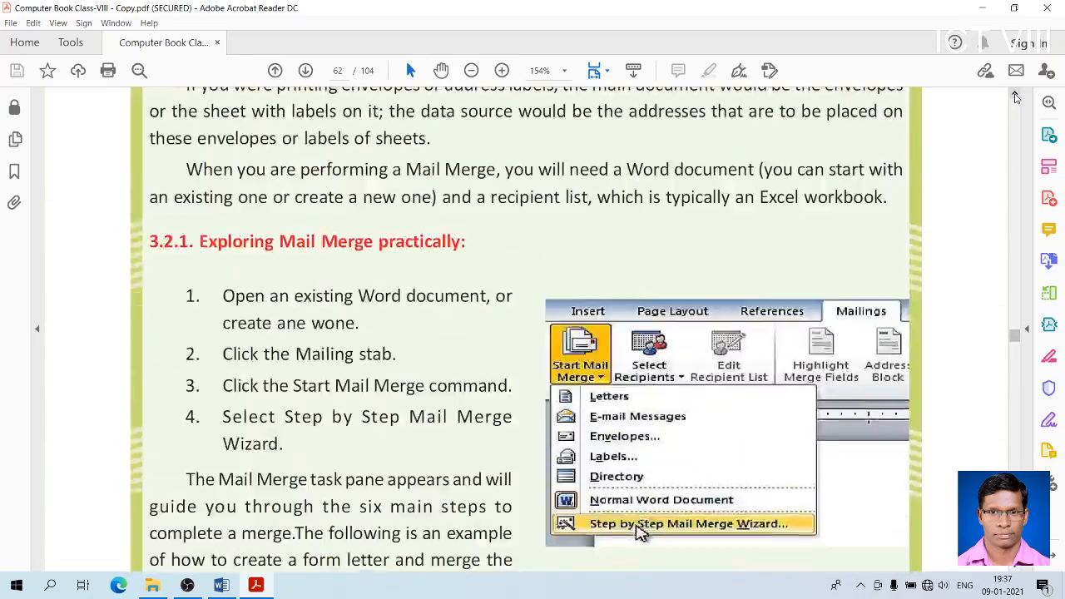
scroll(1016, 99, "up", 8)
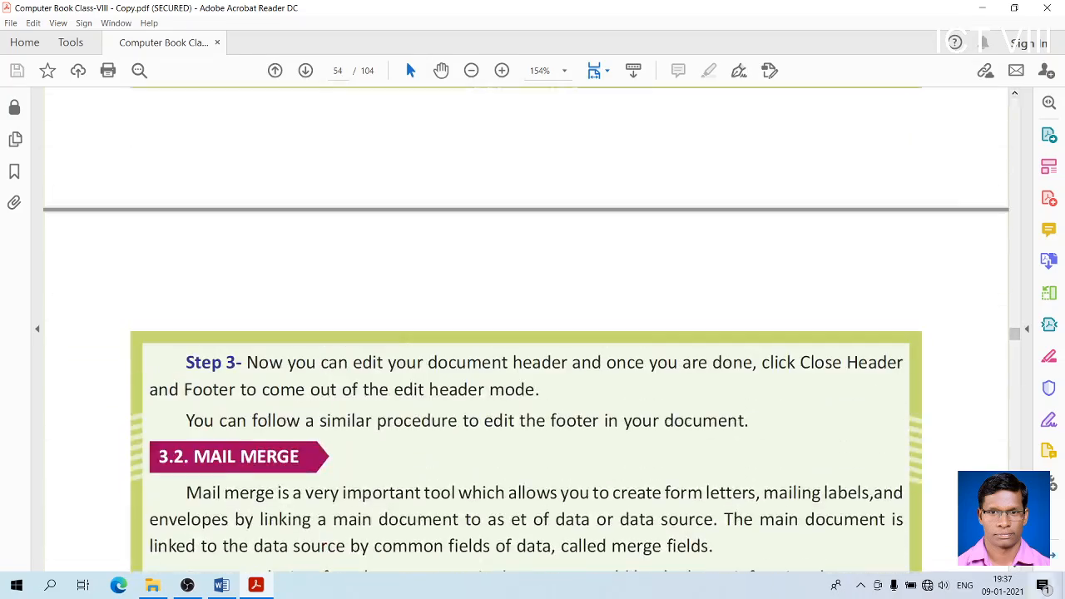
Read the Mail Merge introduction in section 3.2 and the practical instructions in section 3.2.1 through Step 1.
scroll(1017, 566, "down", 3)
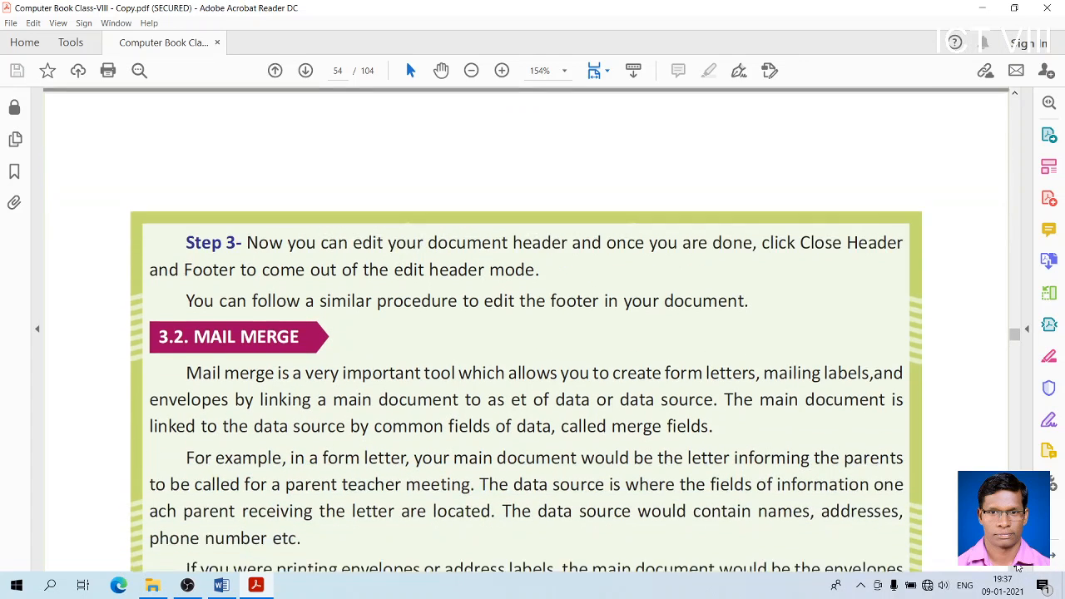
scroll(1017, 566, "down", 4)
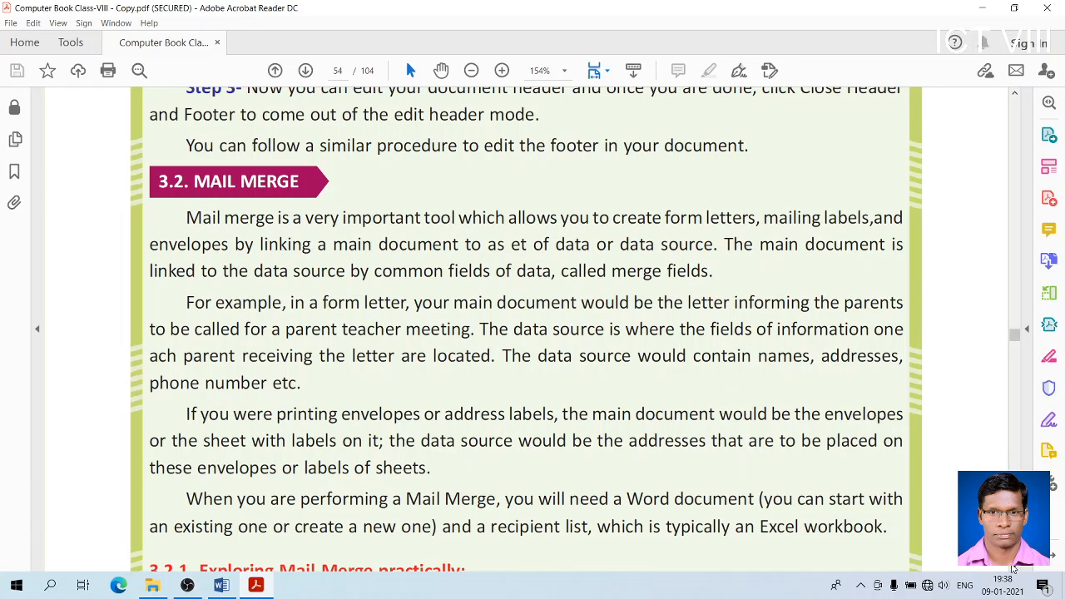
scroll(1016, 569, "down", 10)
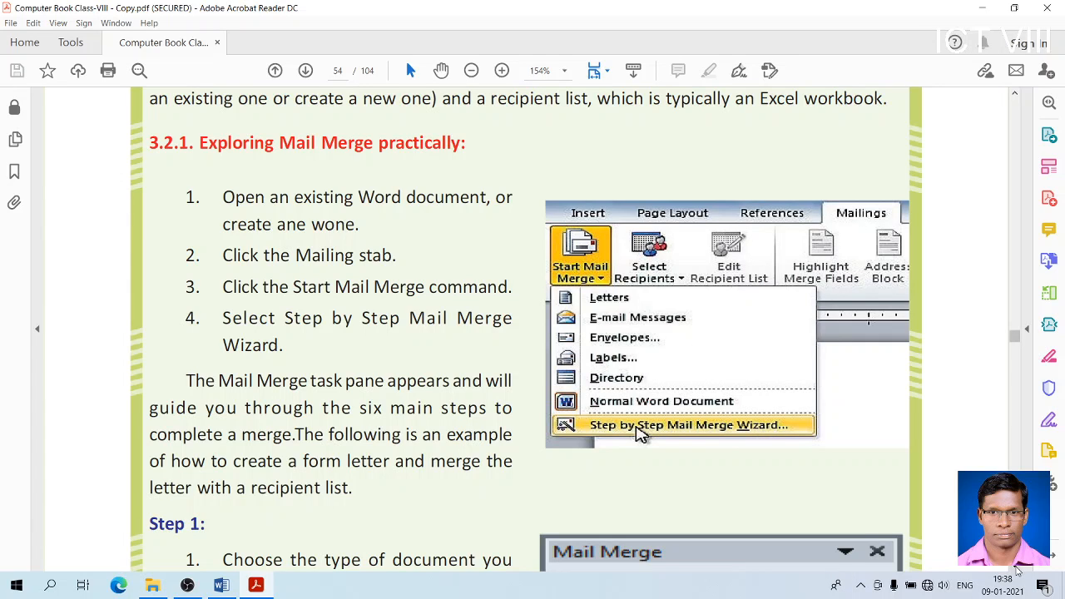
scroll(831, 468, "down", 5)
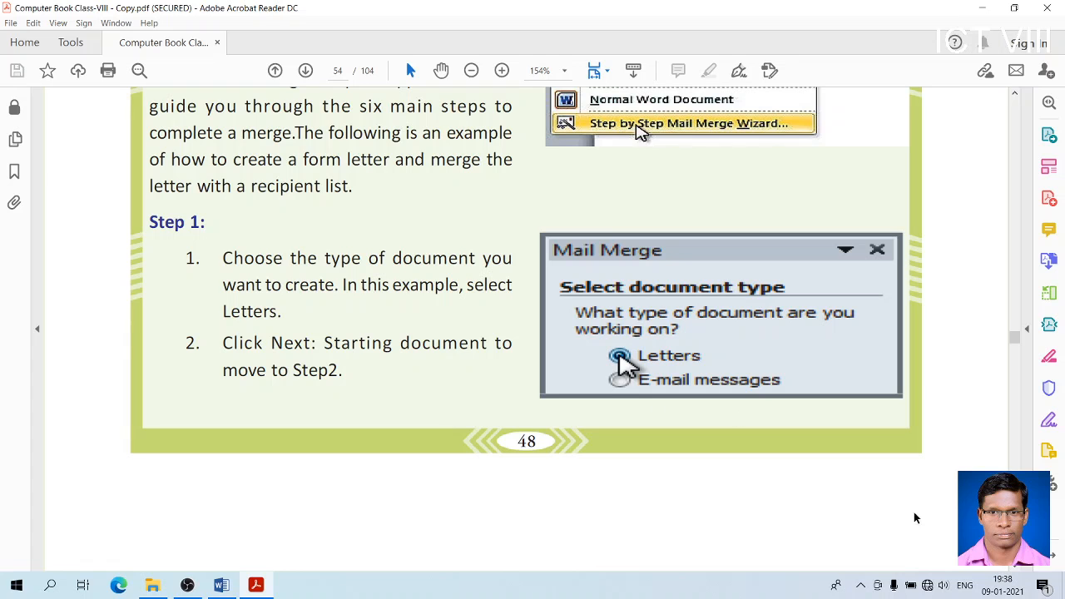
Read Mail Merge Steps 2 to 4 on the starting document, recipient list and letter, continuing into section 3.2.2 on inserting recipient data.
scroll(1017, 566, "down", 10)
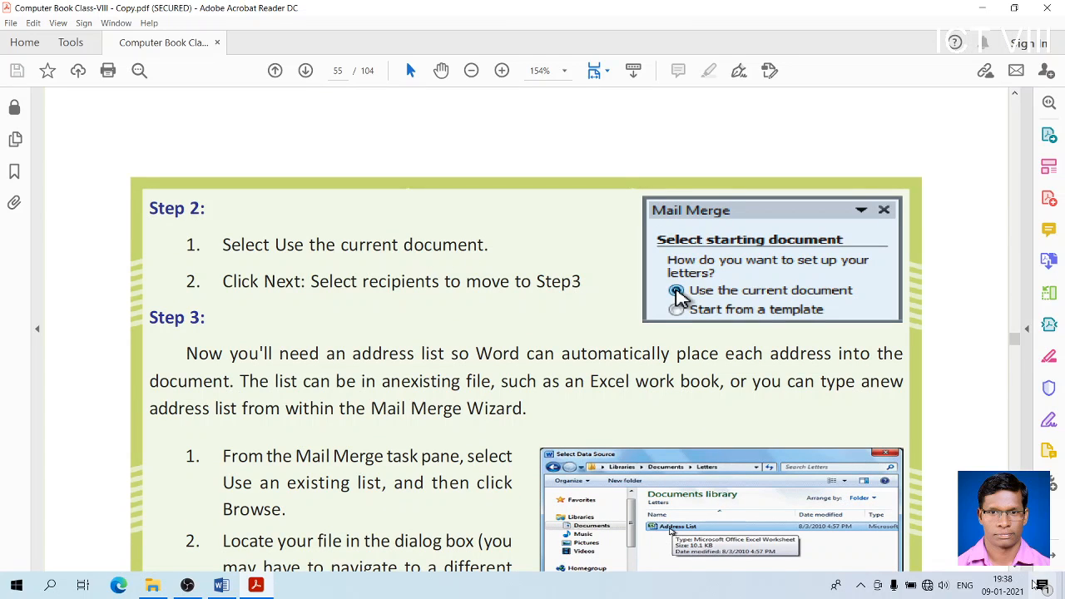
scroll(1016, 568, "down", 1)
scroll(1015, 568, "down", 5)
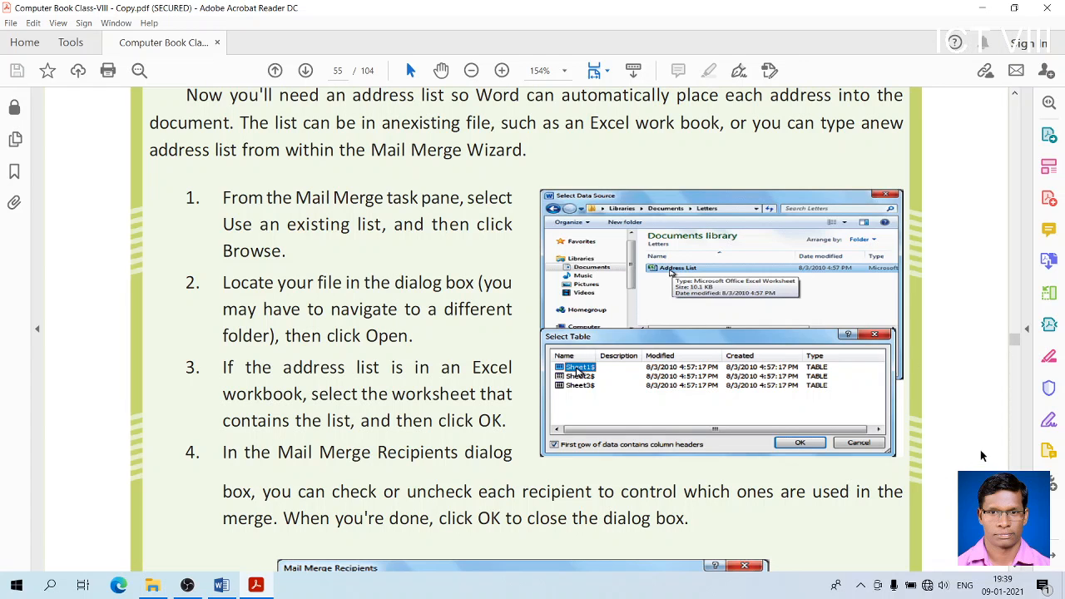
scroll(1009, 572, "down", 5)
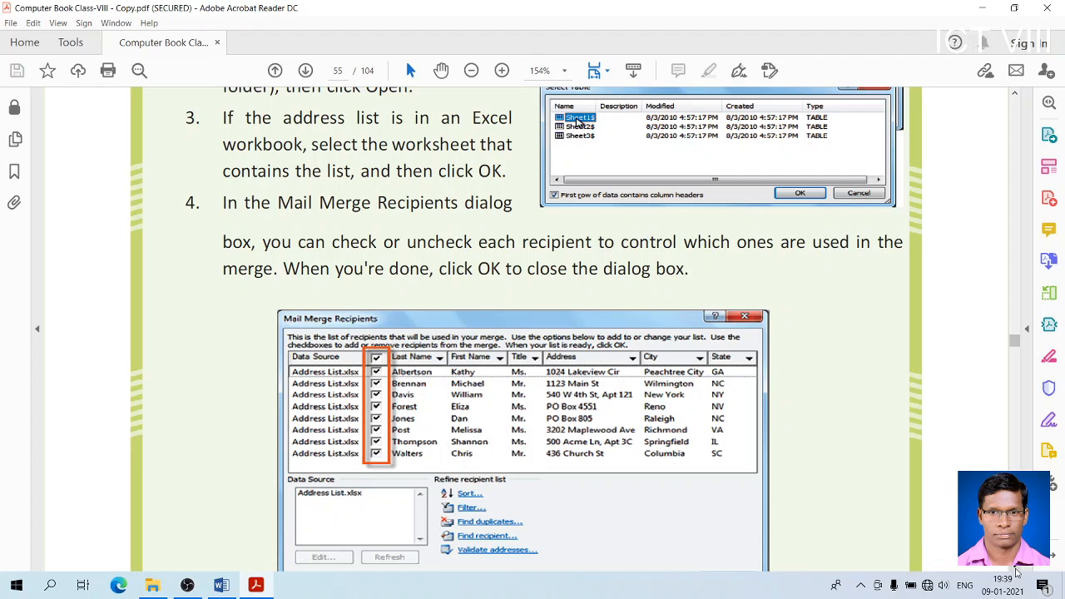
scroll(1017, 572, "down", 2)
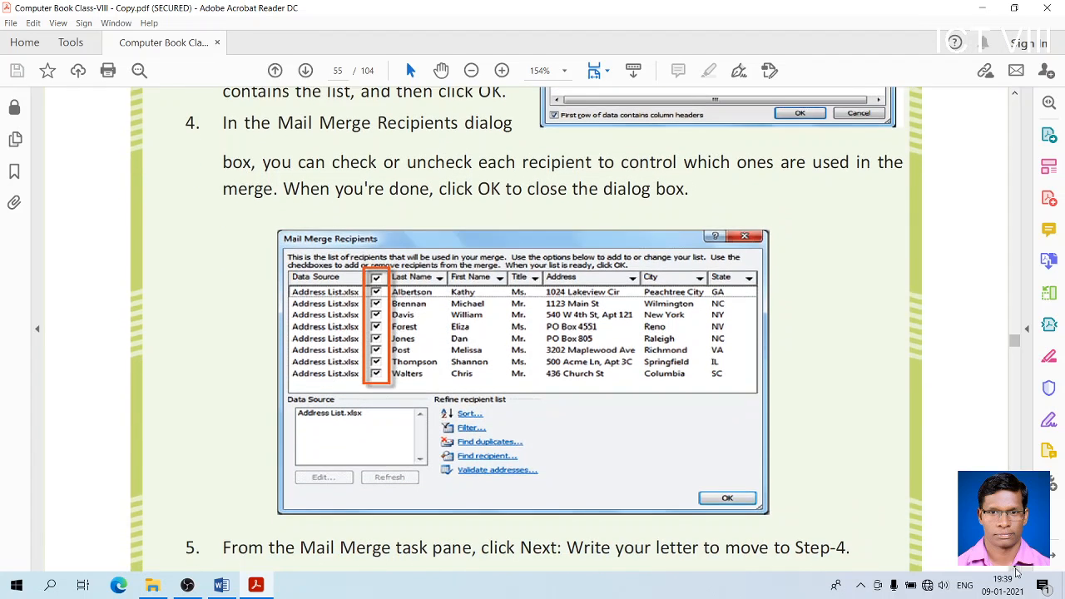
scroll(1016, 573, "down", 4)
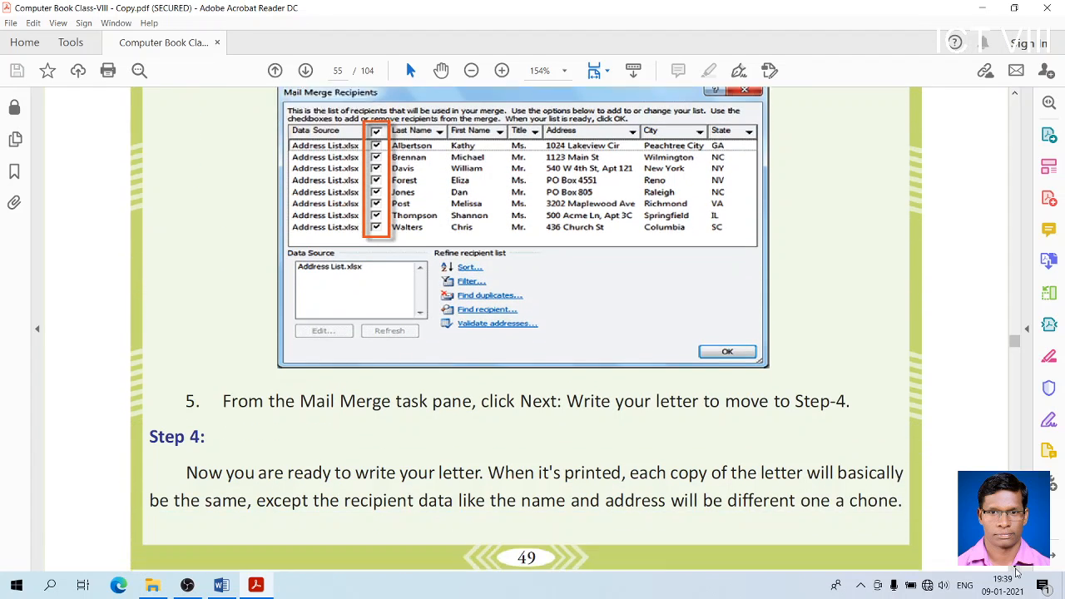
scroll(1017, 572, "down", 4)
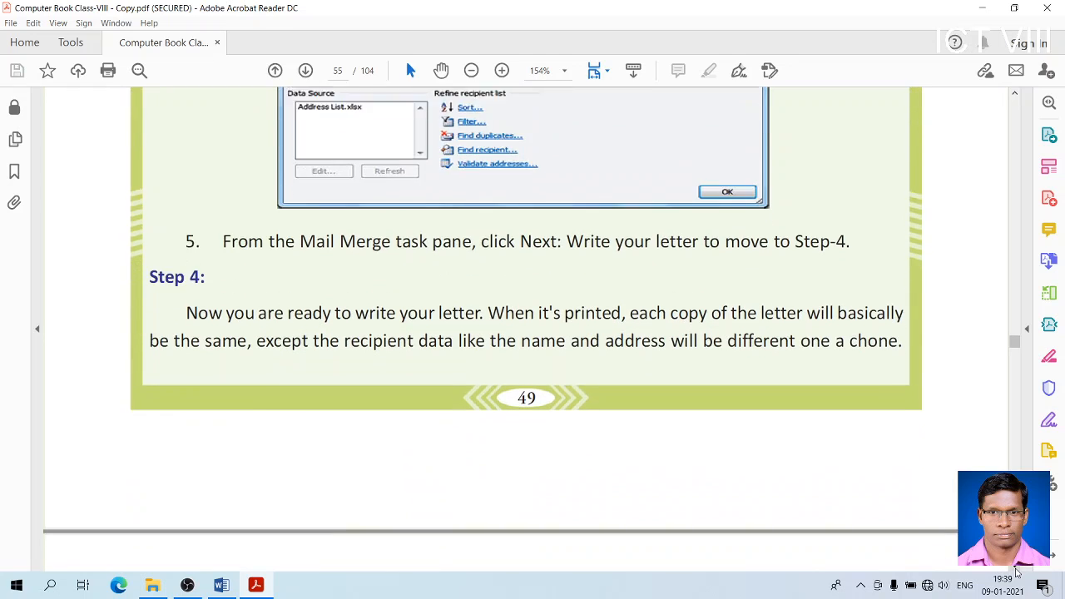
scroll(1016, 572, "down", 15)
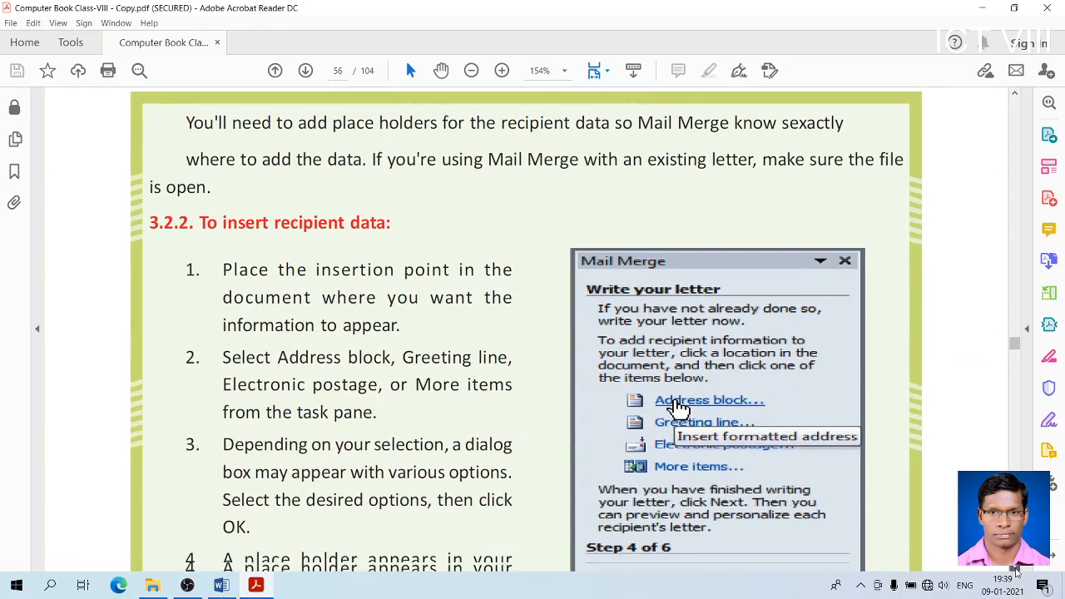
scroll(1016, 573, "down", 7)
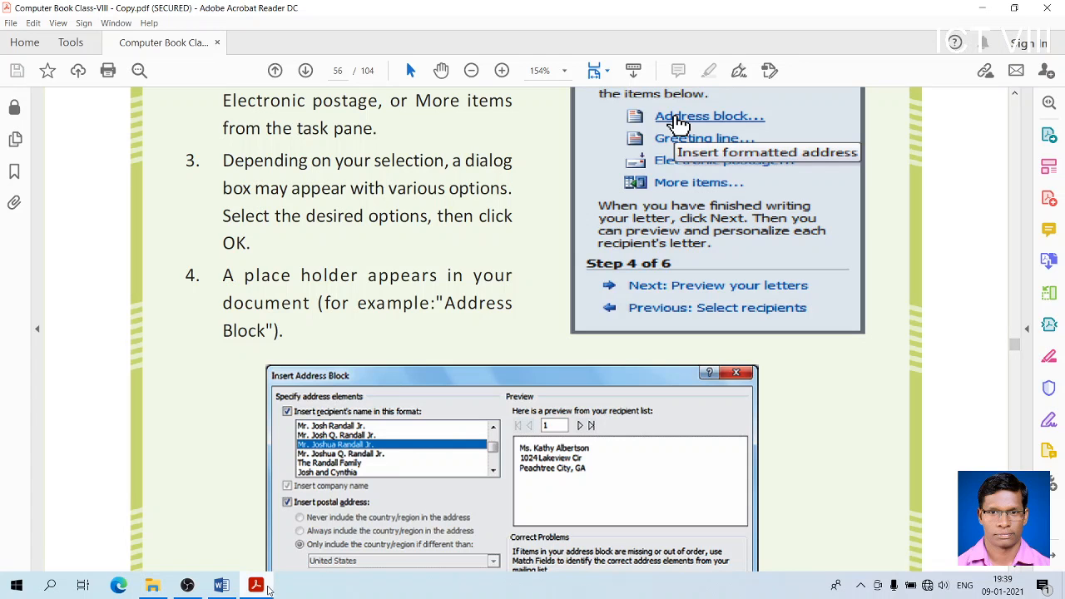
left_click(188, 586)
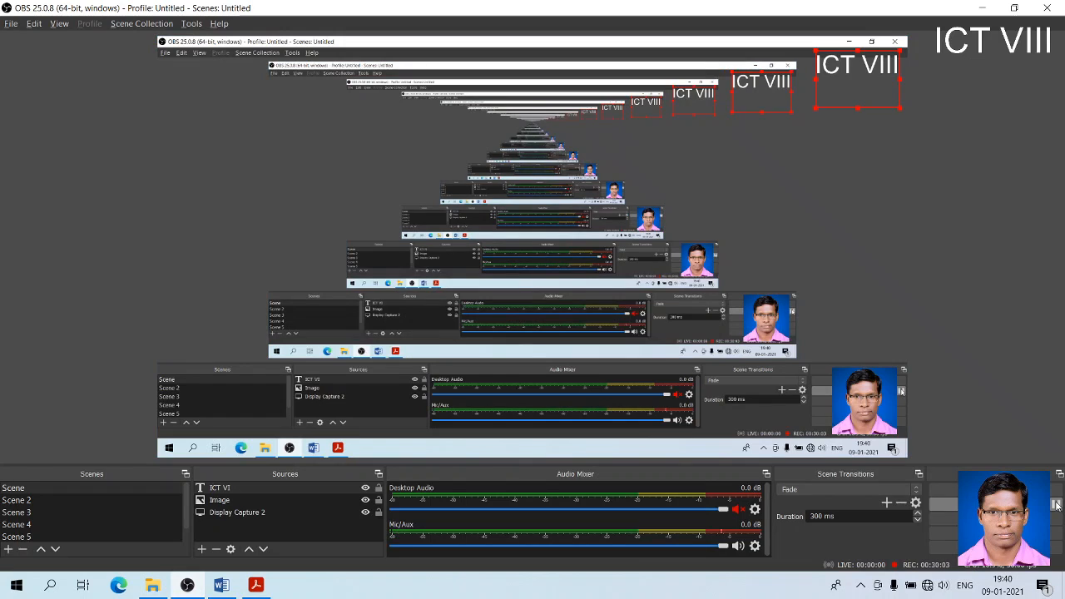
key("alt+Tab")
key("alt+Tab")
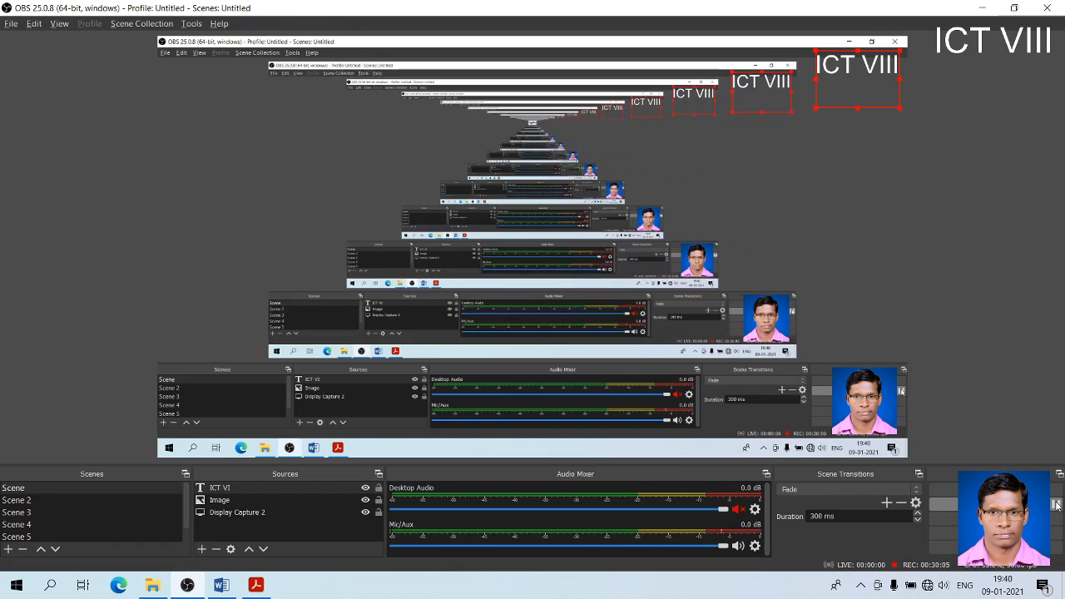
key("alt+Tab")
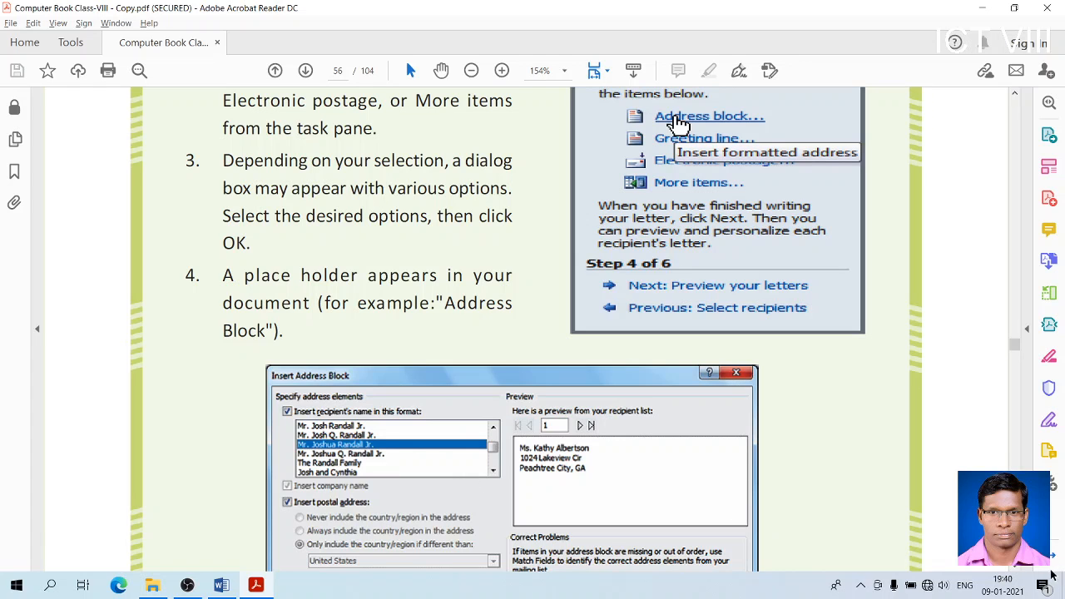
Read the Insert Address Block instructions and Mail Merge Steps 5 and 6 on previewing and printing letters, up to section 3.3.
scroll(678, 122, "down", 8)
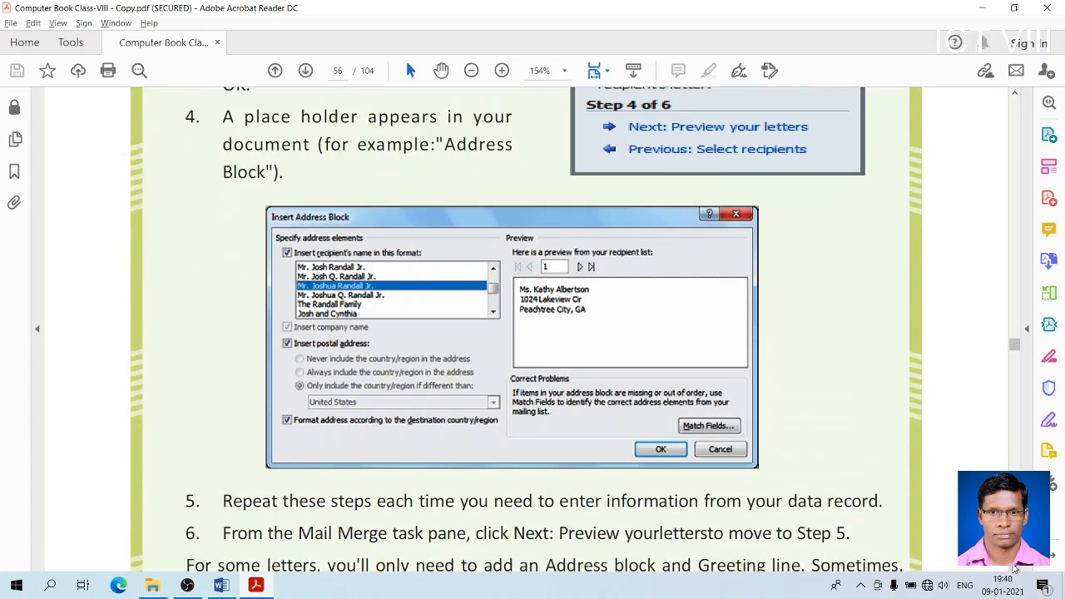
scroll(1014, 569, "down", 14)
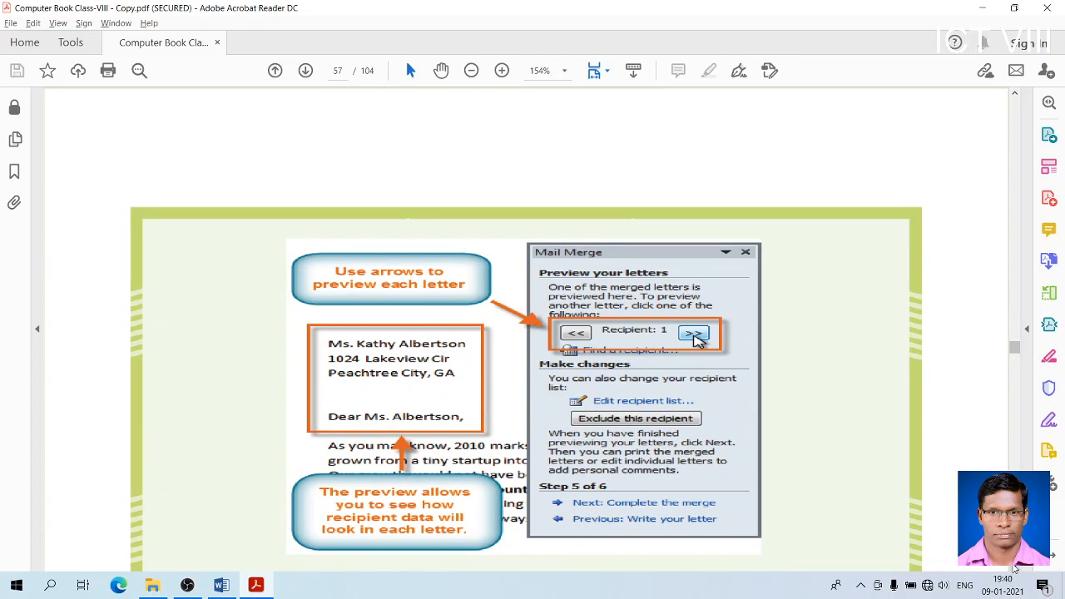
scroll(1015, 568, "down", 1)
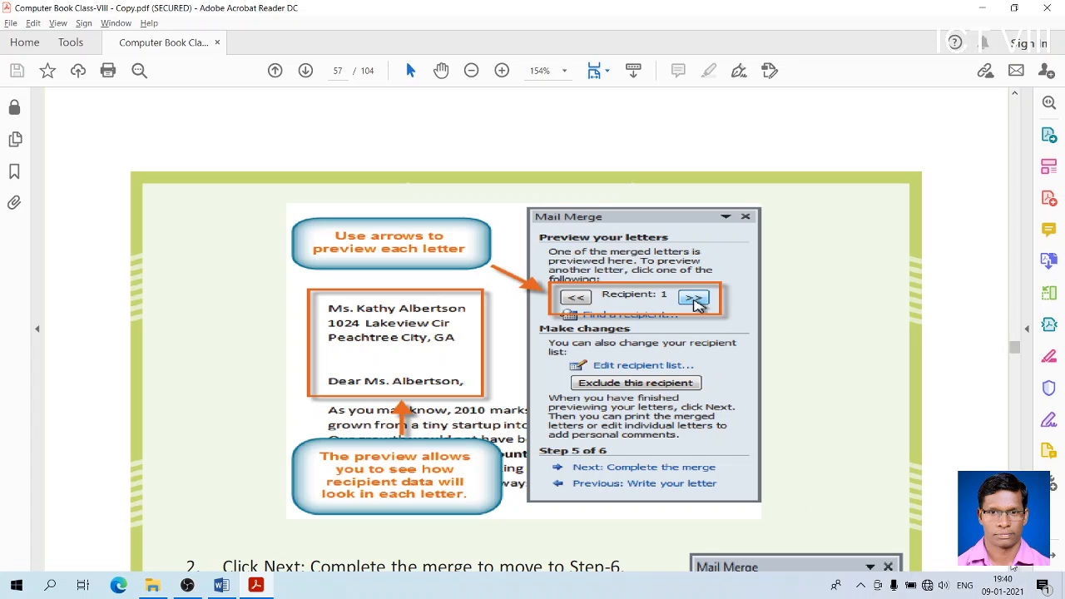
scroll(1013, 567, "down", 11)
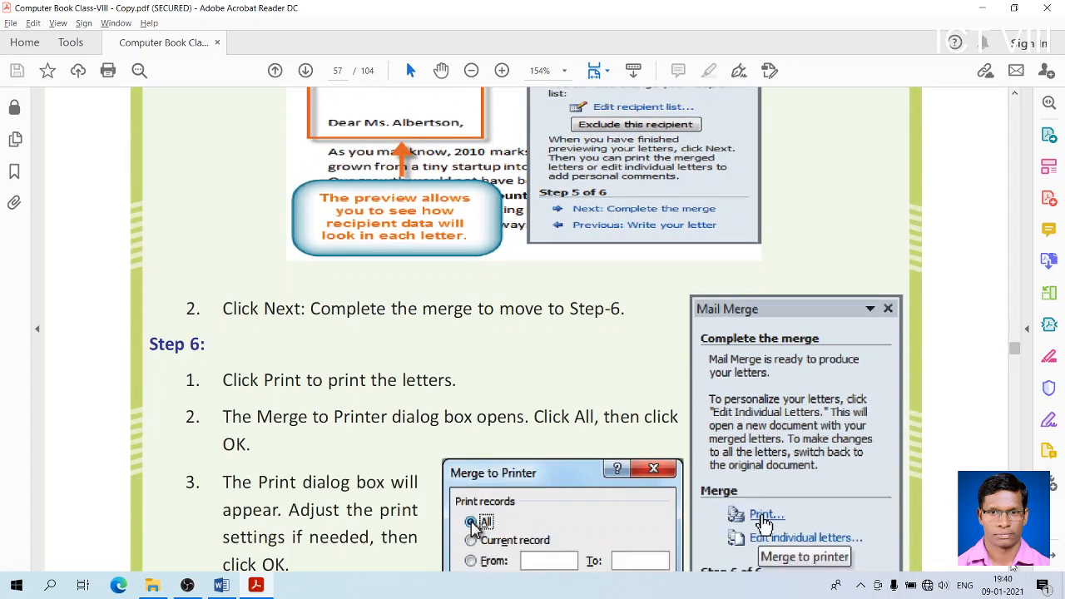
scroll(1013, 567, "down", 8)
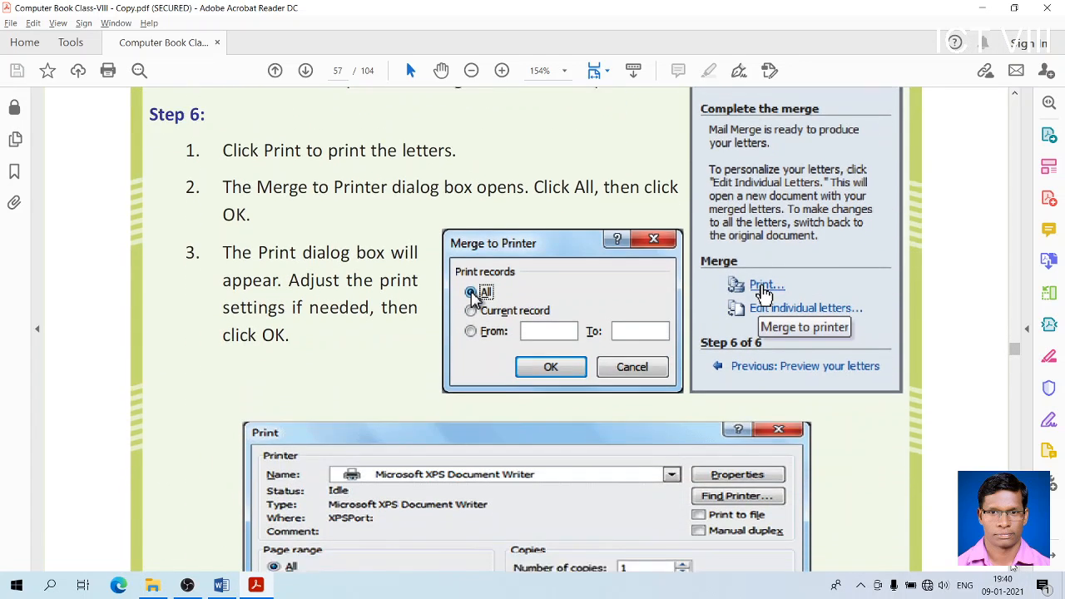
scroll(1013, 566, "down", 14)
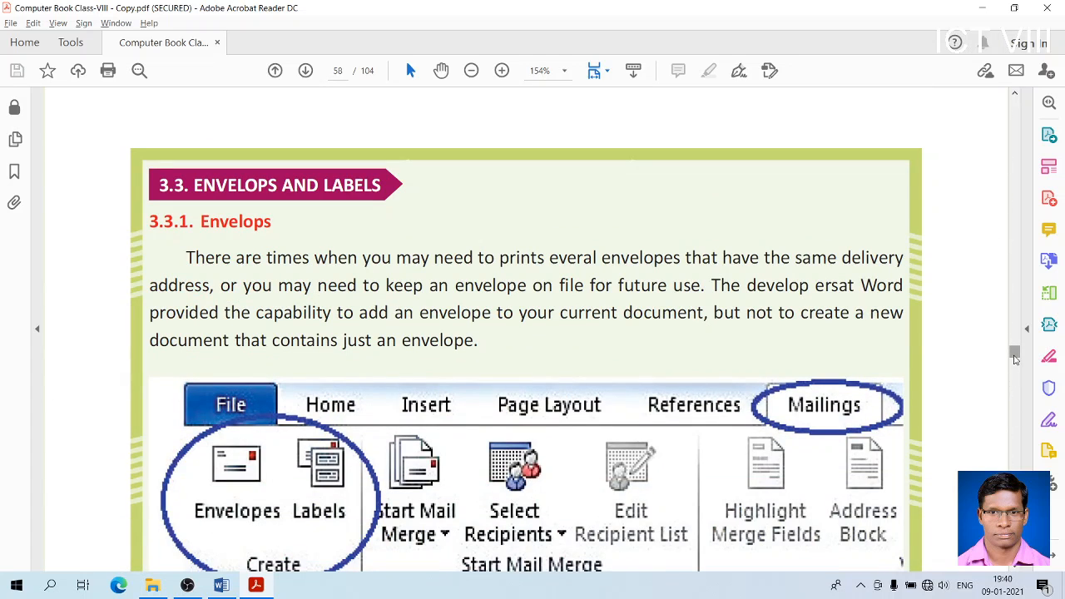
Go back through the Mail Merge pages to the start of section 3.2 Mail Merge.
left_click(1017, 95)
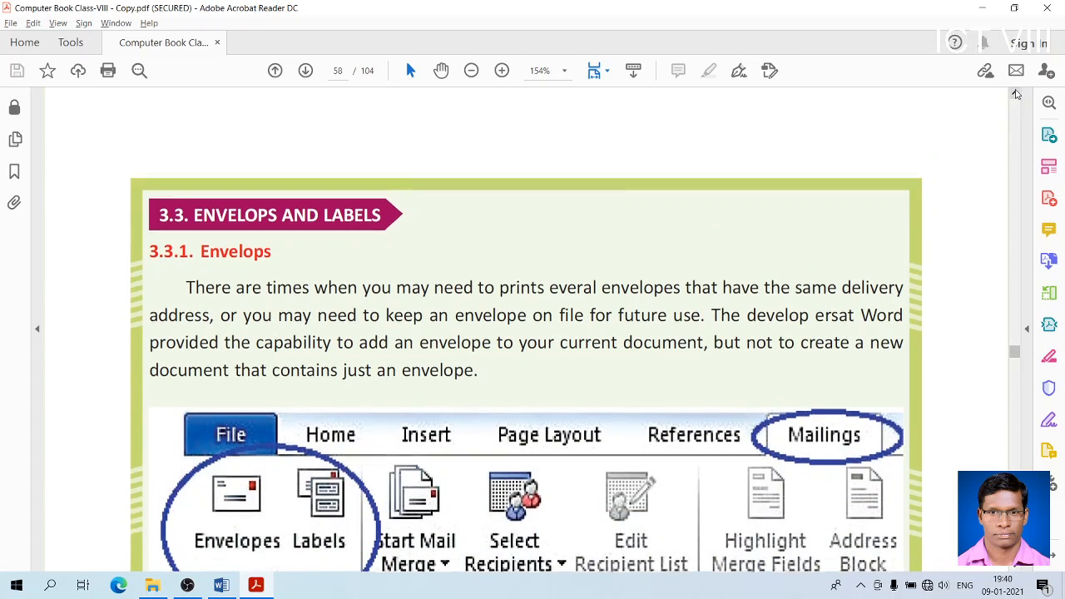
scroll(1017, 94, "up", 20)
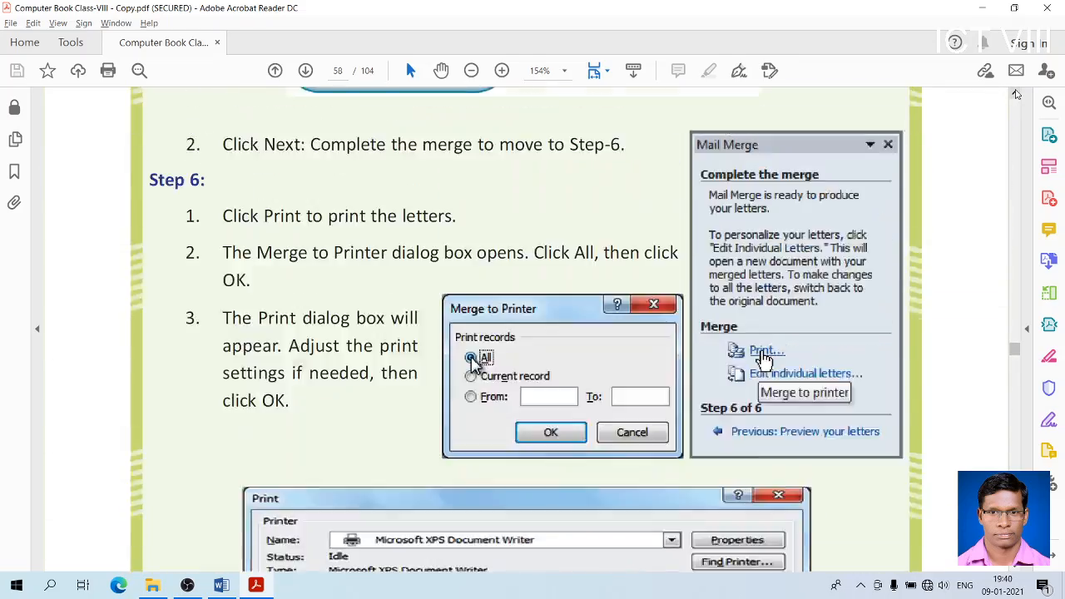
scroll(1017, 94, "up", 20)
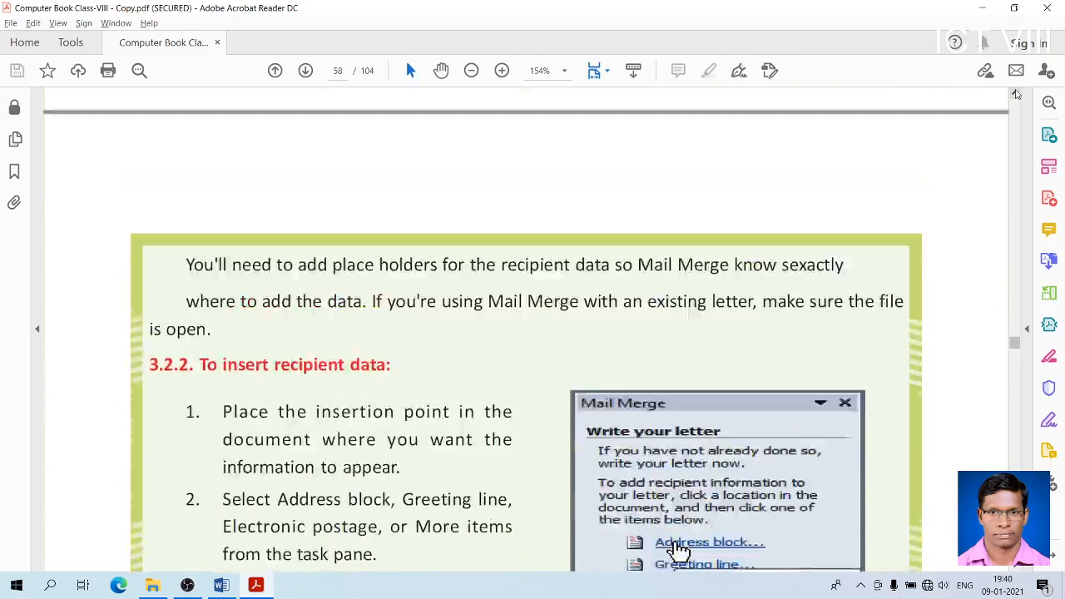
scroll(1017, 94, "up", 20)
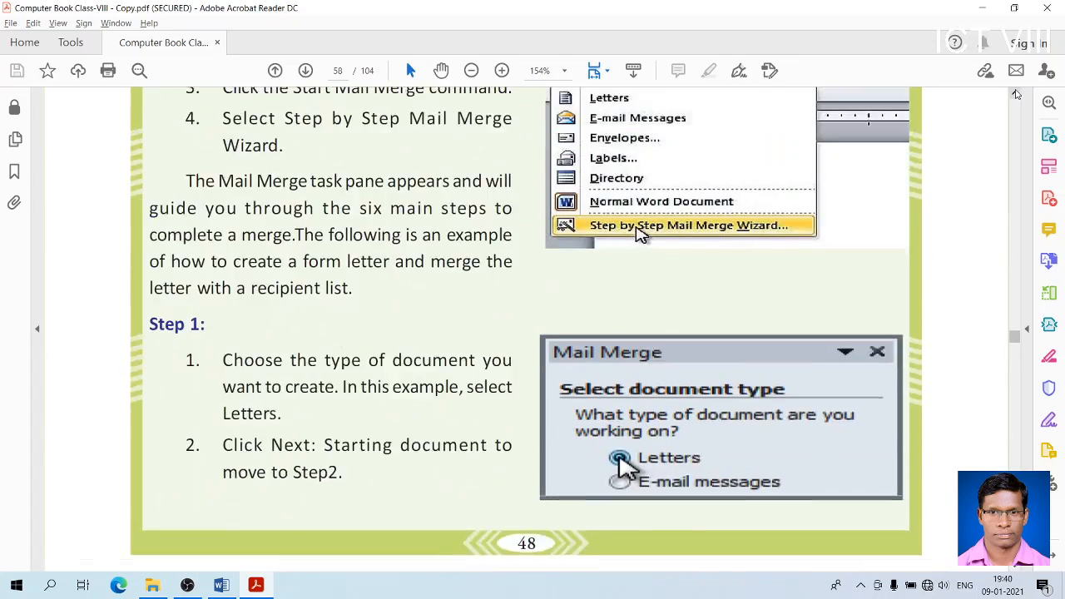
scroll(1016, 94, "up", 10)
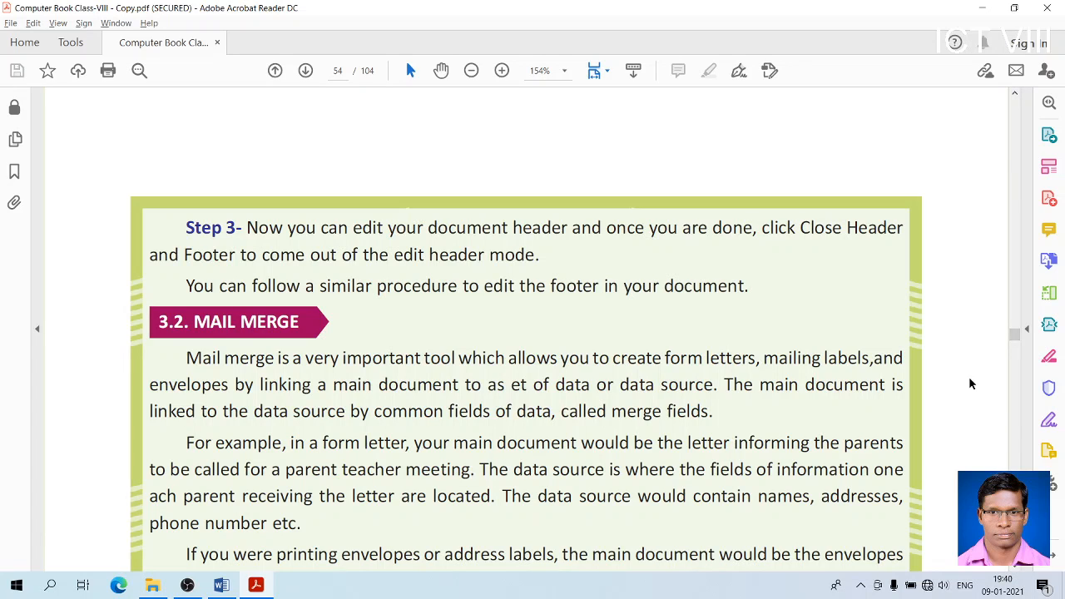
Skim the Mail Merge pages again from the section 3.2 introduction through Step 6 on completing the merge.
scroll(1017, 568, "down", 10)
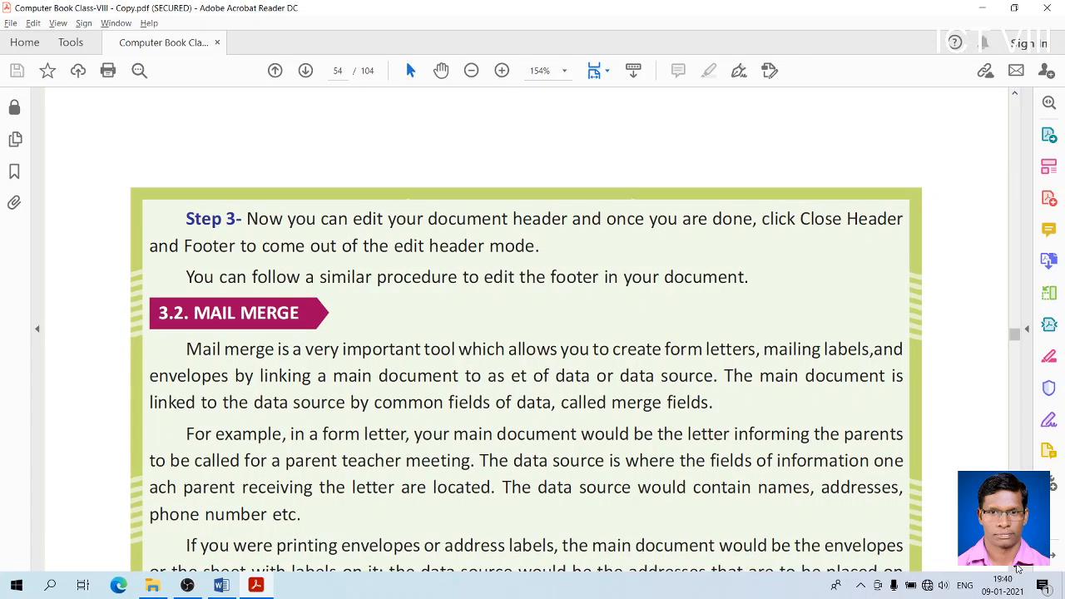
scroll(1017, 567, "down", 20)
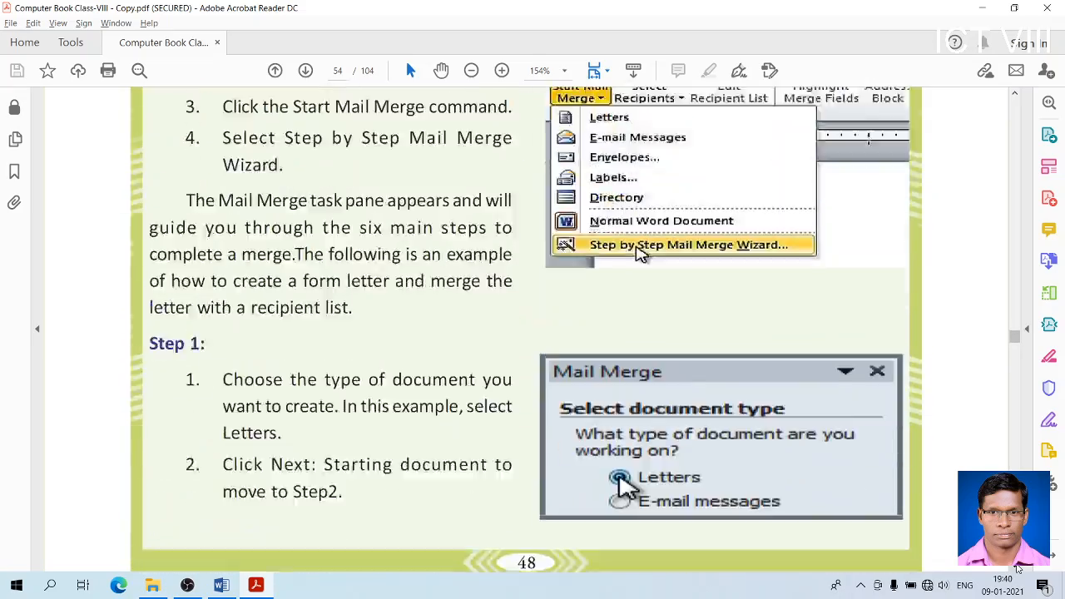
scroll(1017, 568, "down", 20)
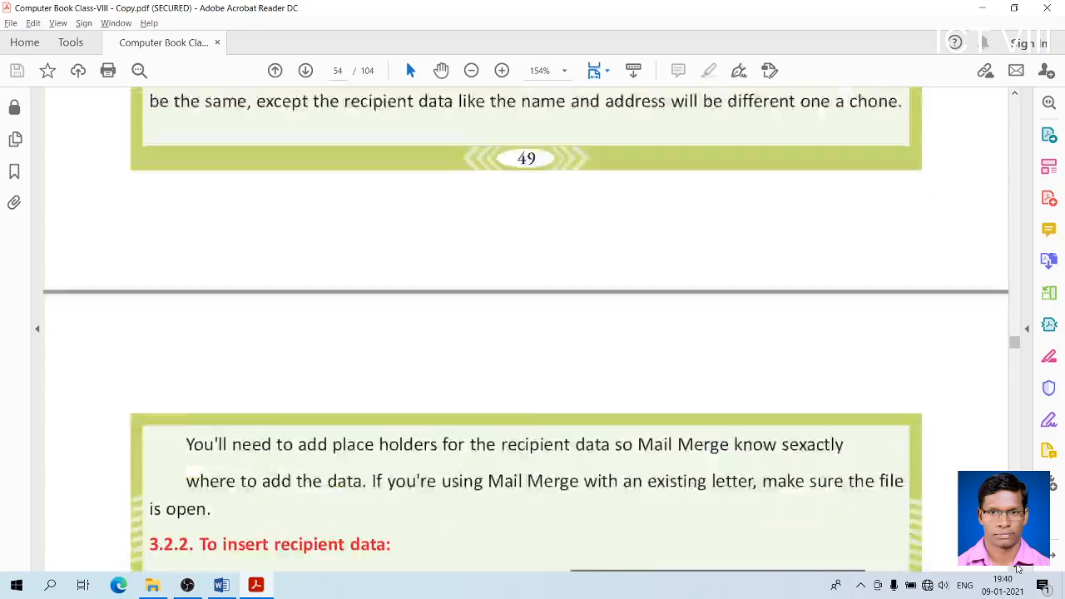
scroll(1017, 567, "down", 20)
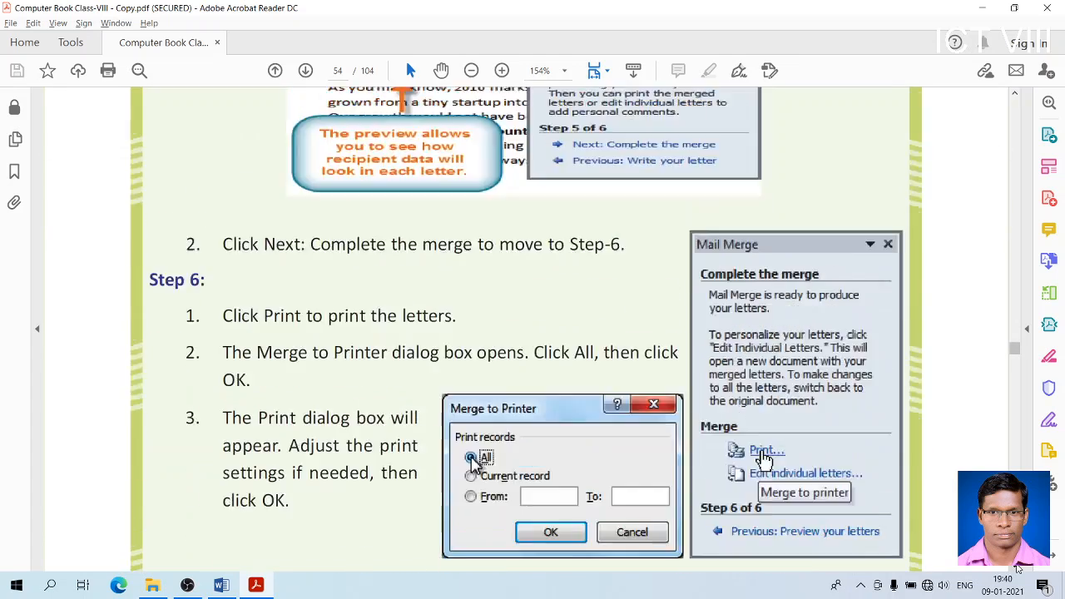
Look through section 3.3 on envelopes, labels and mailing labels with different addresses, up to section 3.4 Page Column.
scroll(1017, 567, "down", 8)
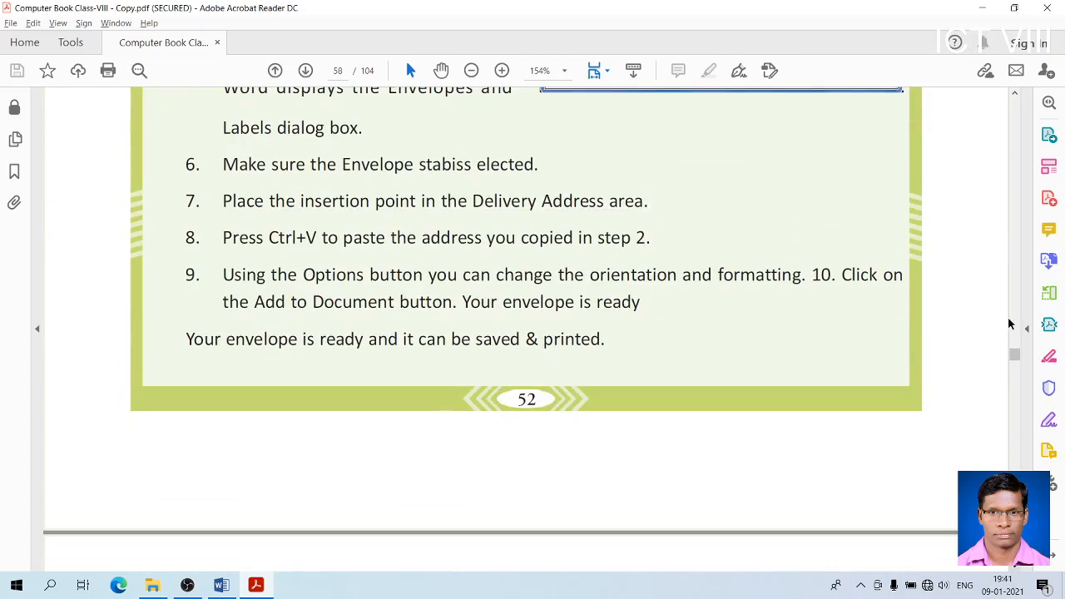
scroll(1017, 100, "up", 12)
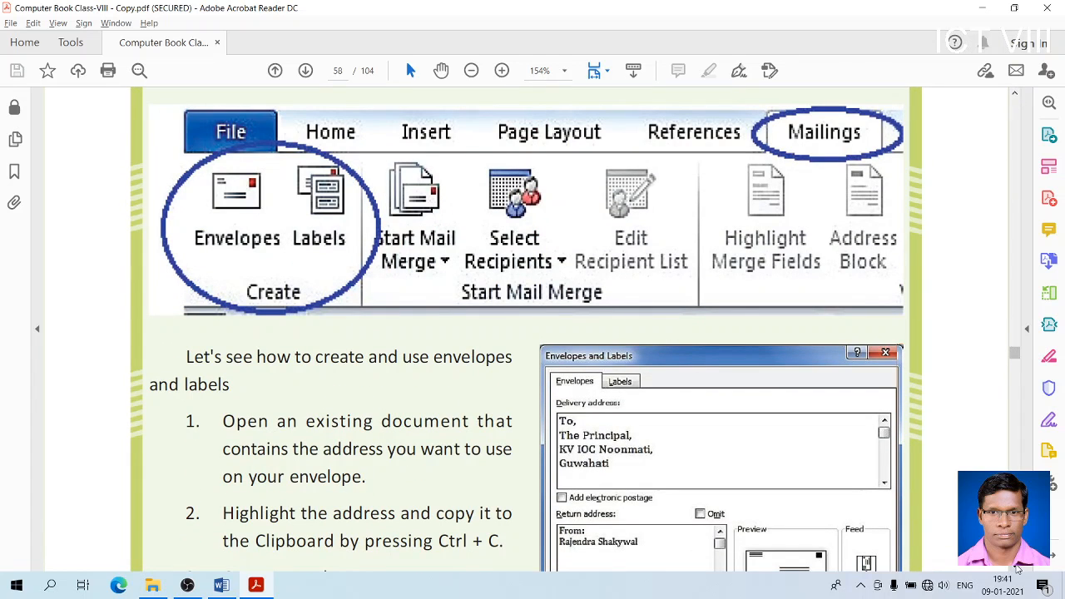
scroll(1017, 567, "down", 15)
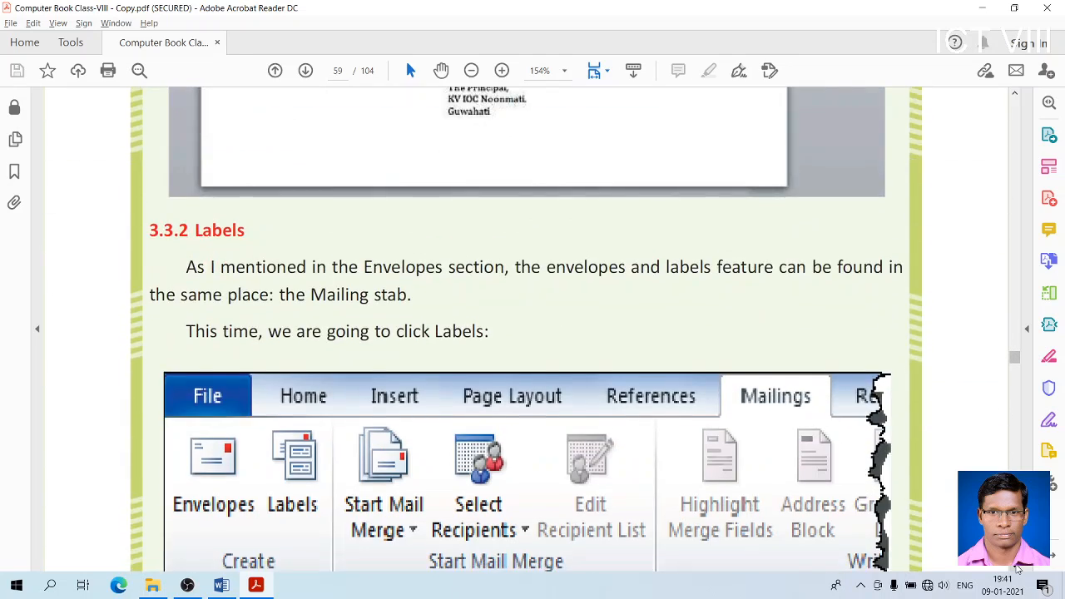
scroll(1017, 567, "down", 12)
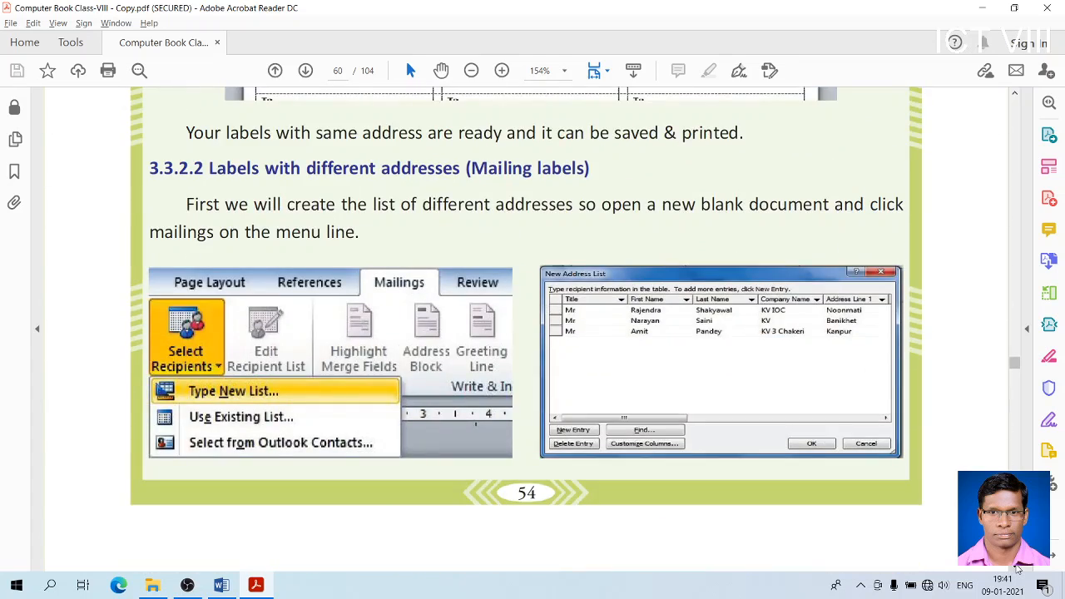
scroll(1018, 567, "down", 12)
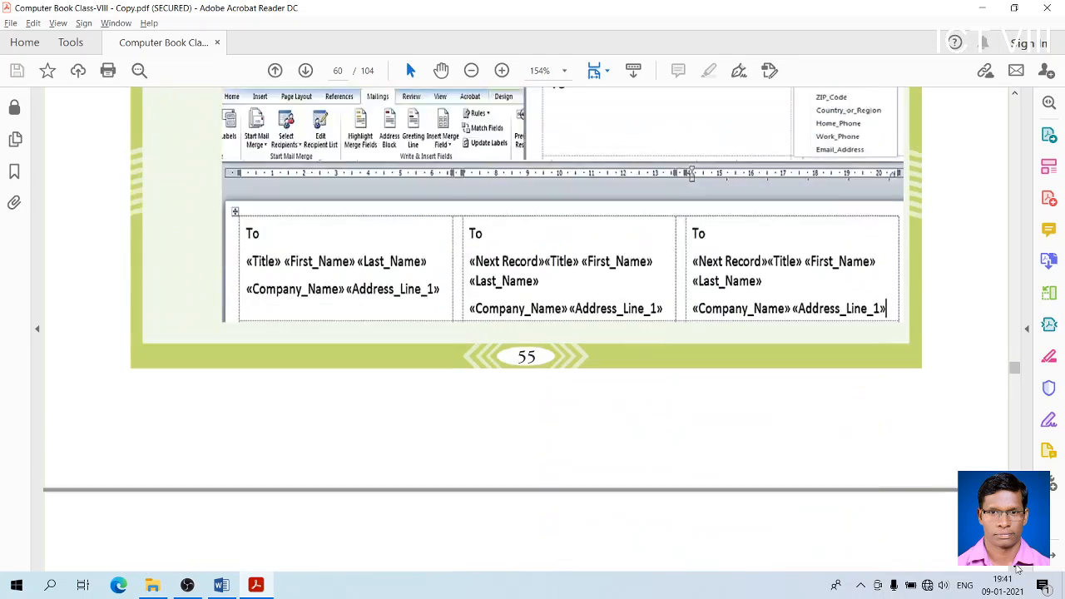
scroll(1017, 567, "down", 10)
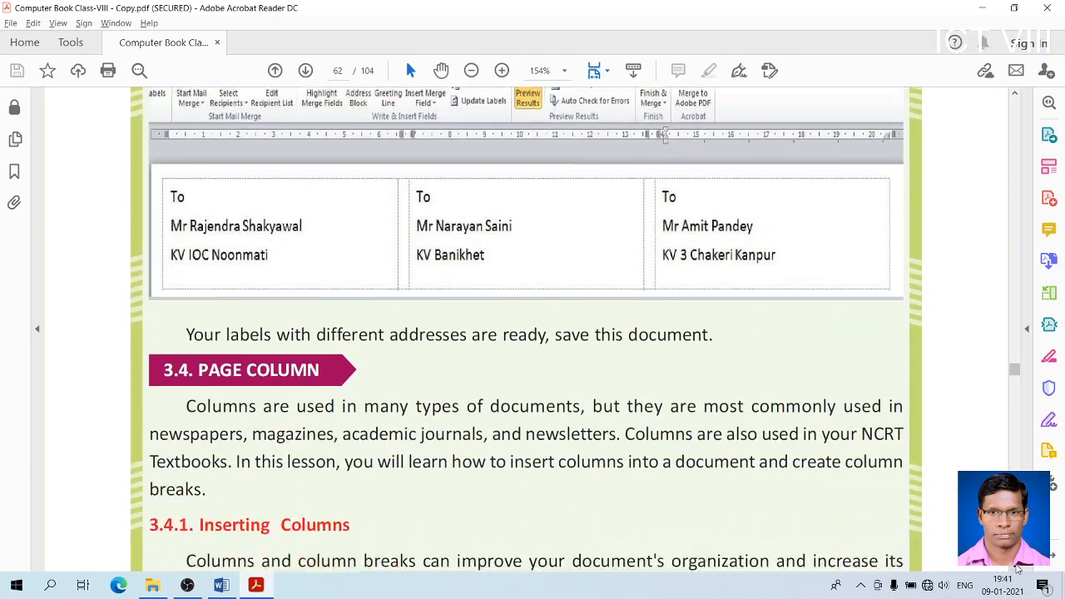
Skim the textbook pages on inserting columns, hyperlinks, section 3.6 Macro in Microsoft Word 2010 and drop caps.
scroll(1017, 566, "down", 10)
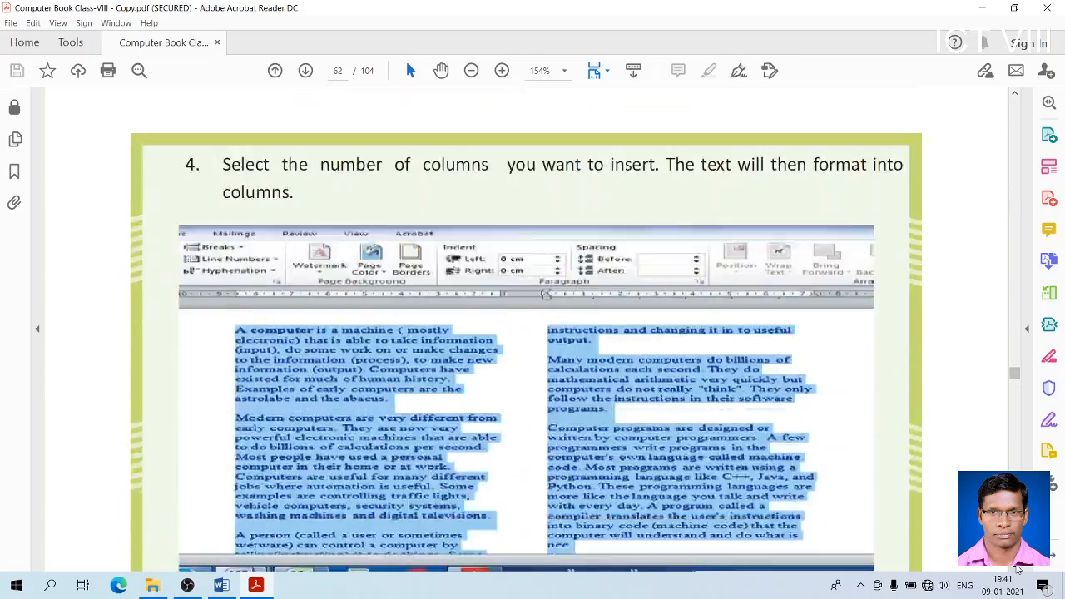
scroll(1017, 567, "down", 10)
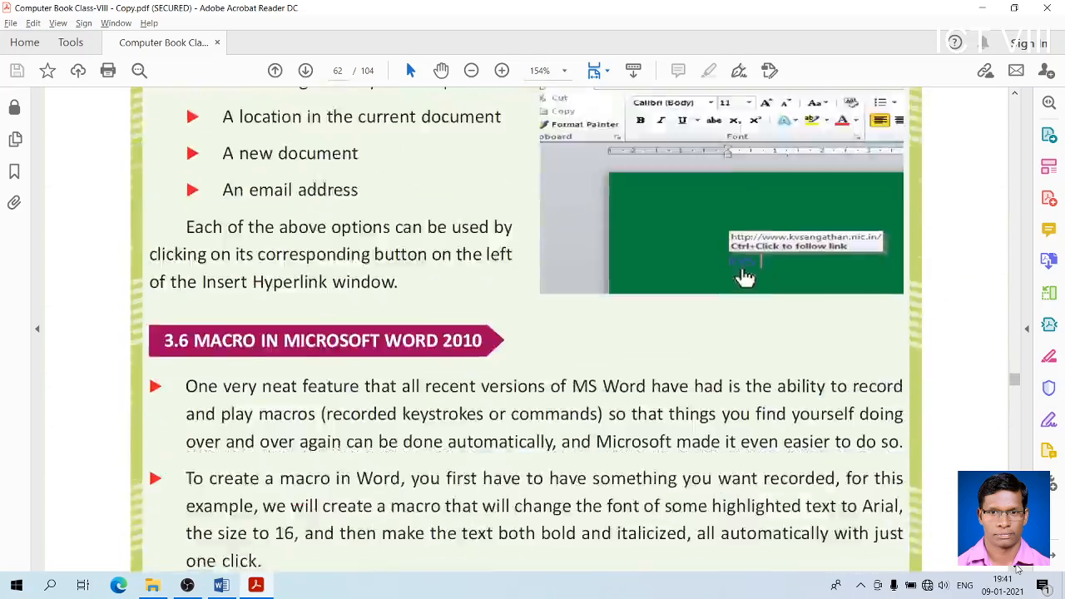
scroll(1017, 567, "down", 20)
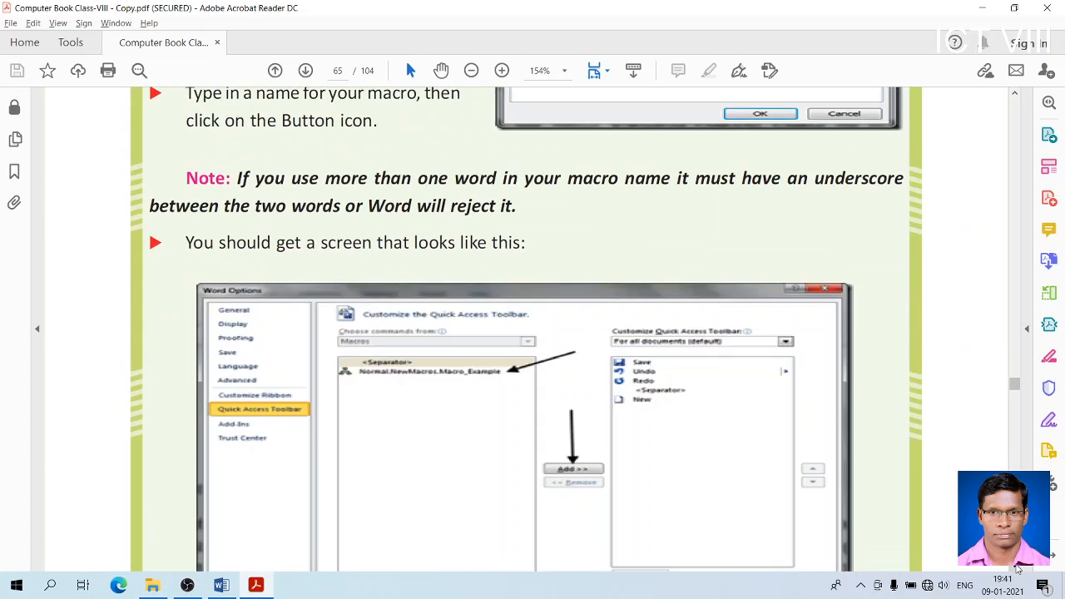
scroll(1017, 567, "down", 15)
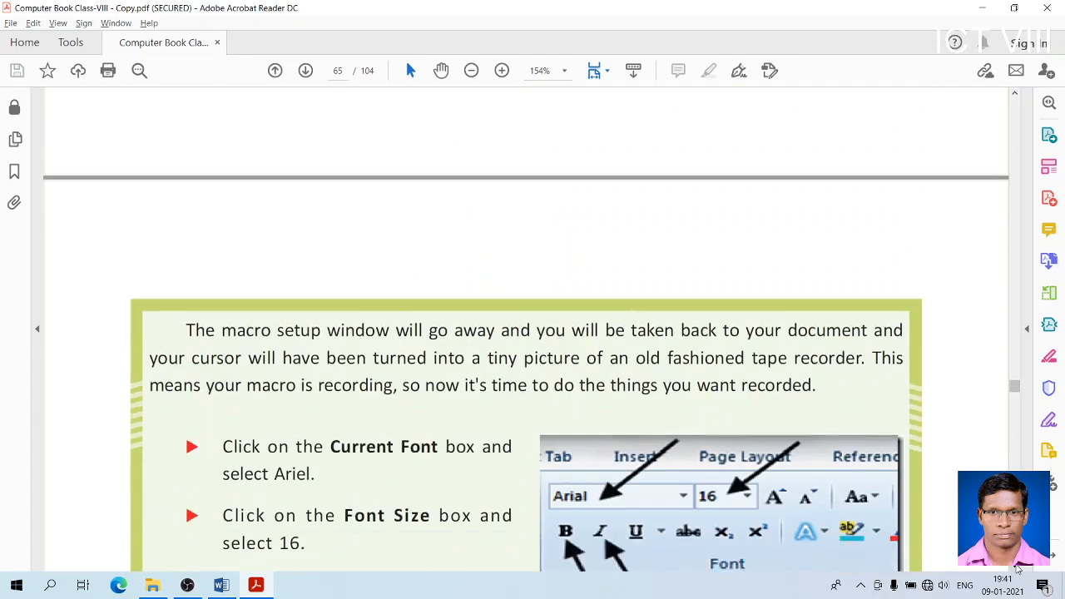
scroll(1017, 566, "down", 8)
scroll(1017, 567, "down", 17)
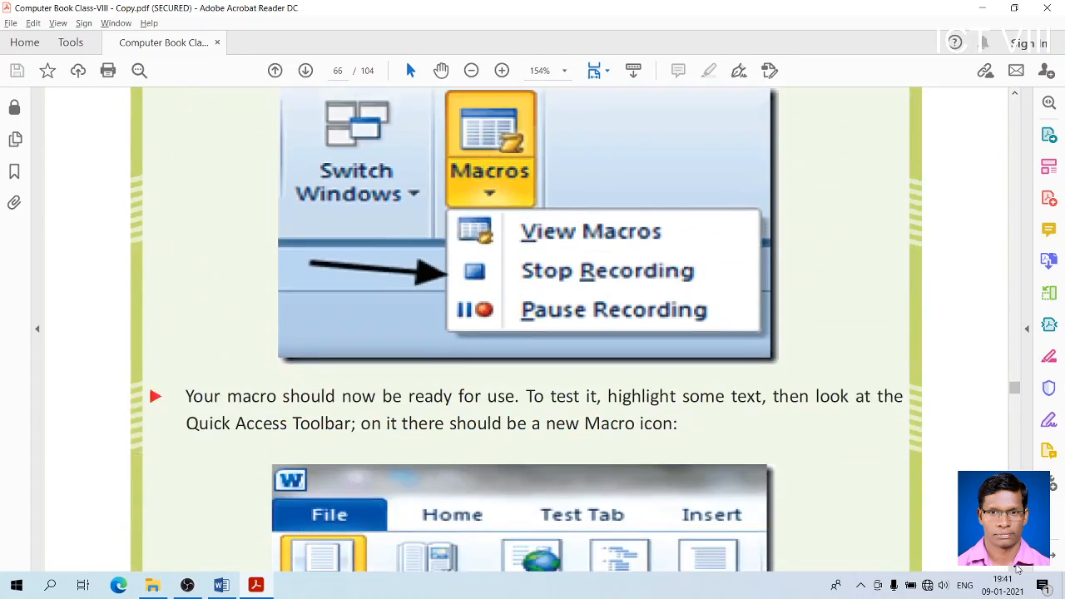
scroll(1017, 567, "down", 20)
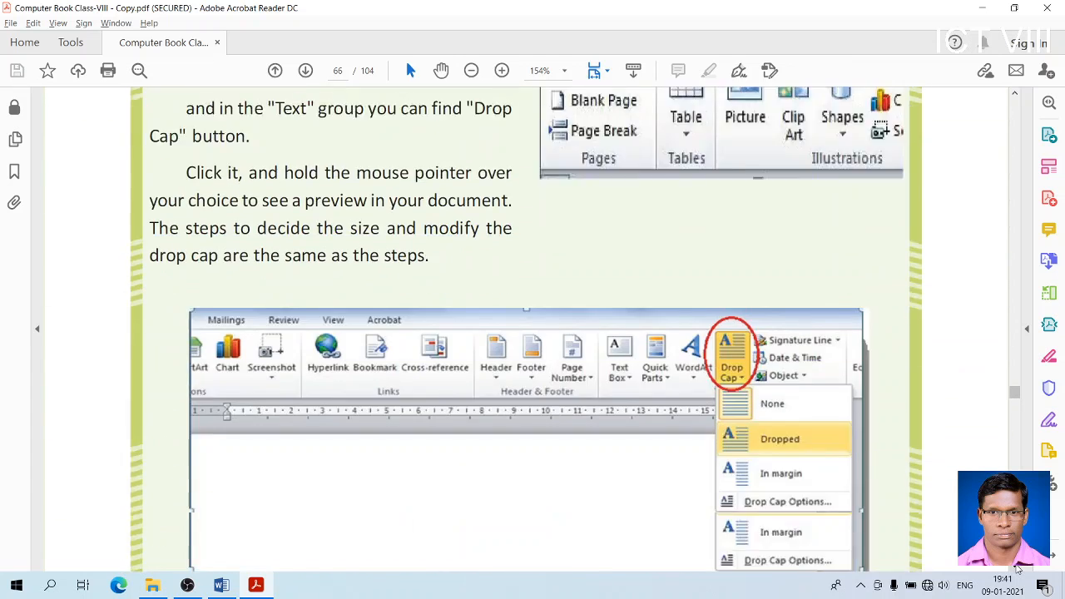
Review the Mail Merge mark sheet lab activity and the chapter exercise, from the fill-in-the-blanks through questions 2 and 3.
scroll(1017, 567, "down", 15)
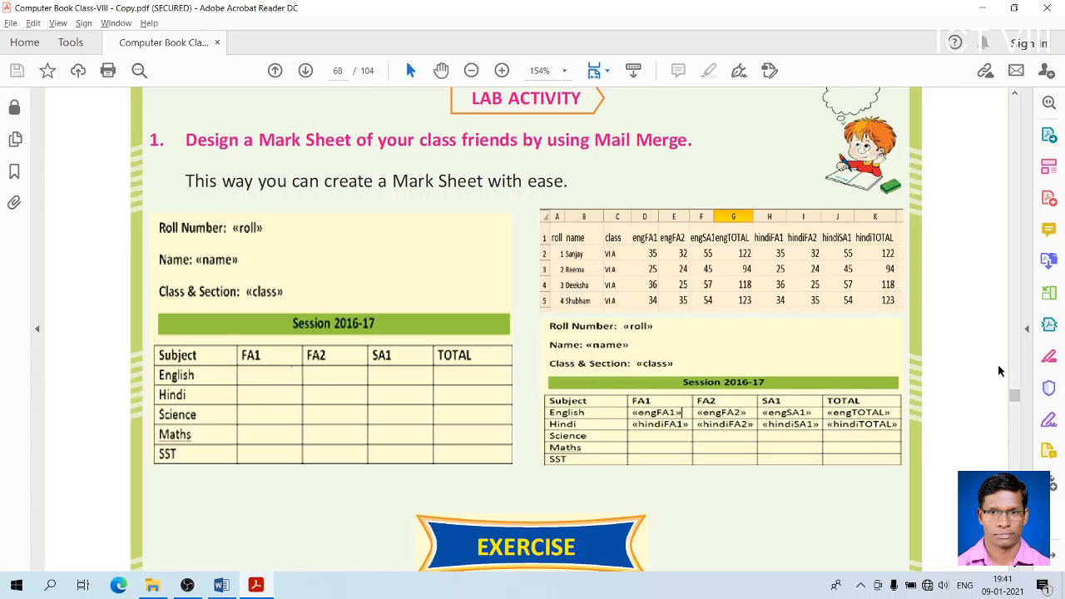
scroll(1017, 567, "down", 10)
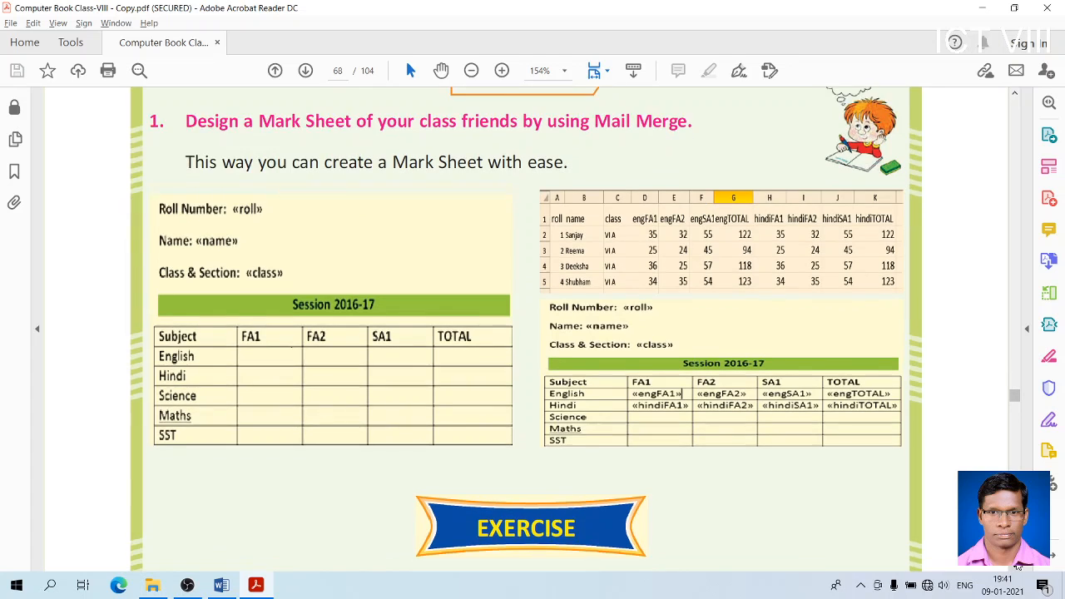
scroll(1017, 567, "down", 2)
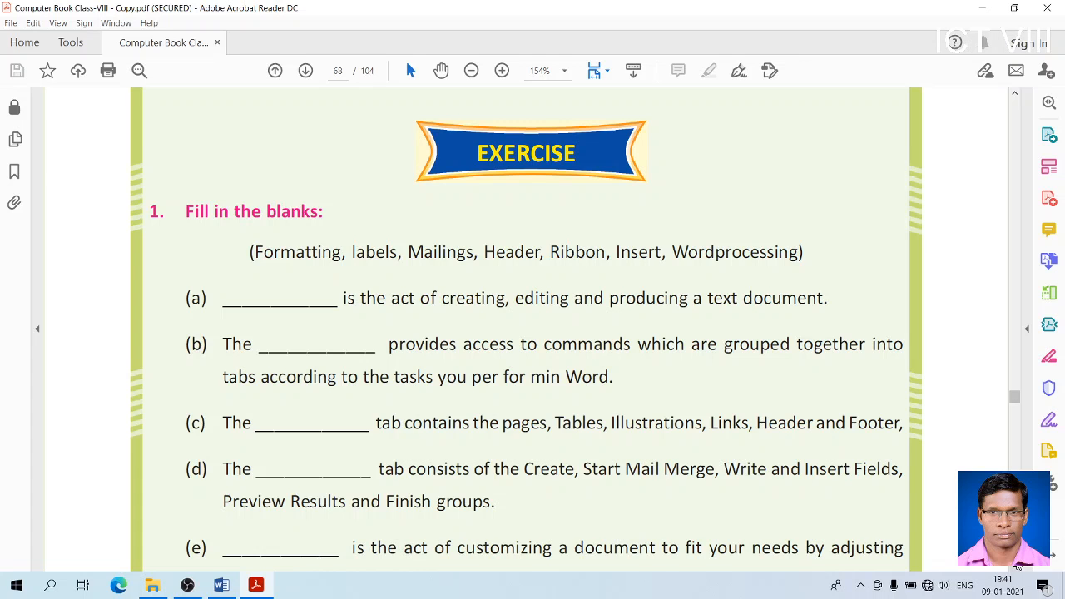
scroll(1017, 567, "down", 3)
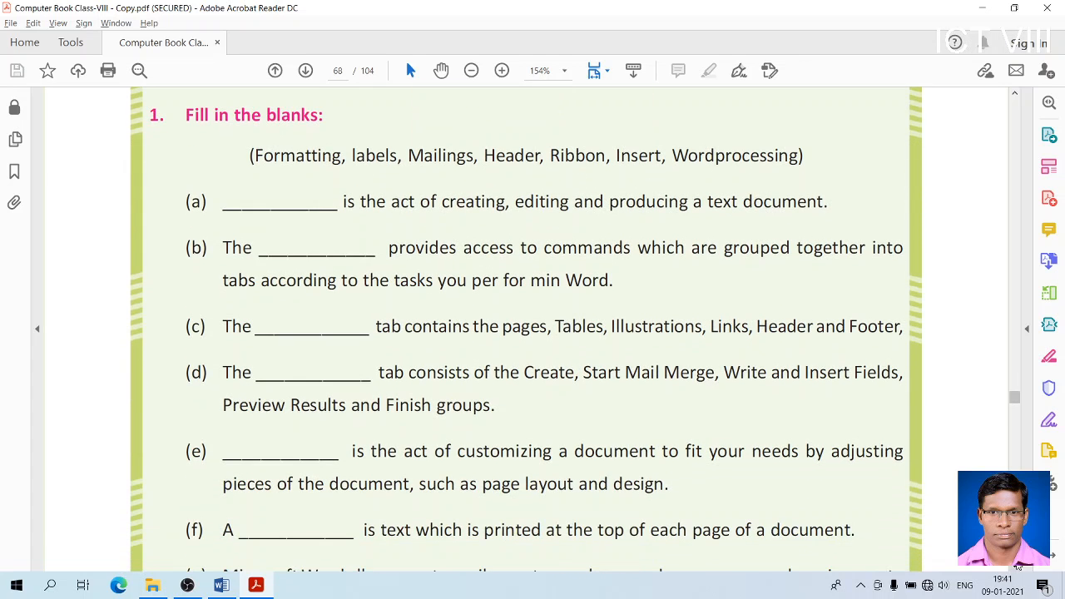
scroll(1017, 567, "down", 2)
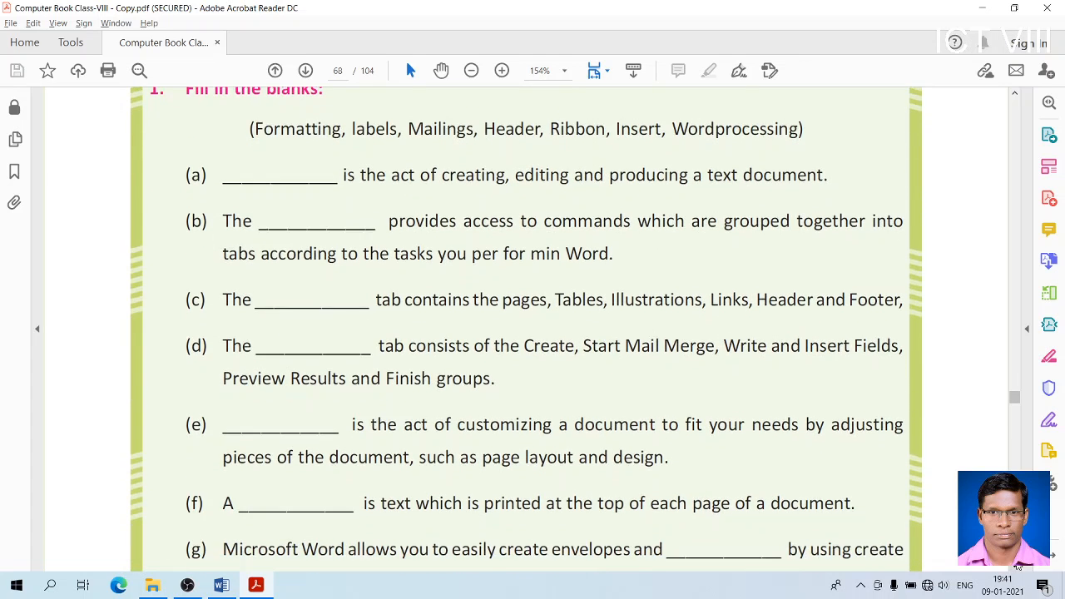
scroll(1015, 567, "down", 10)
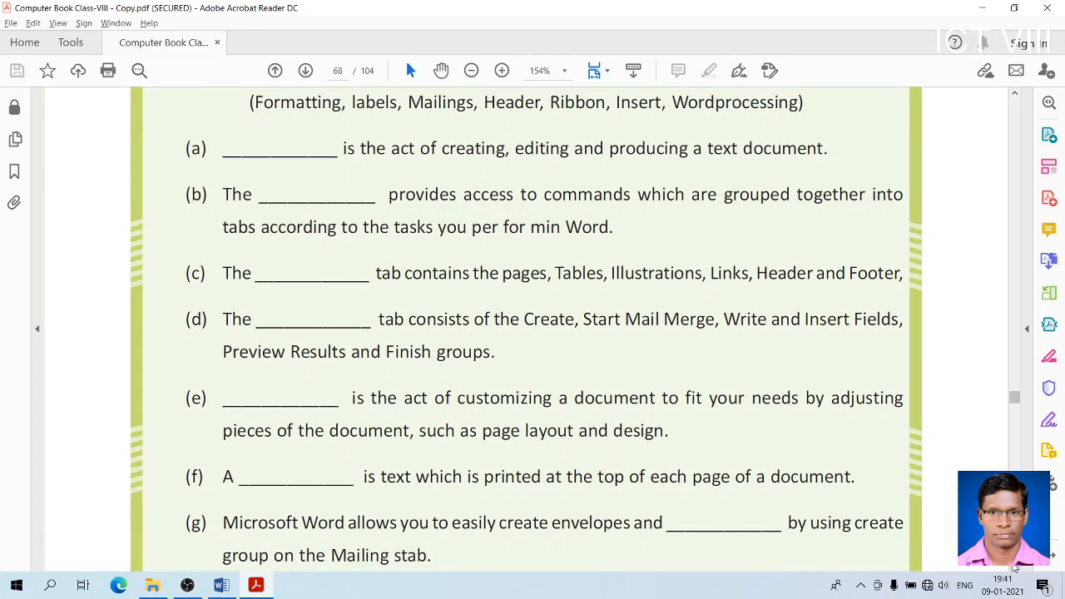
scroll(1016, 566, "down", 5)
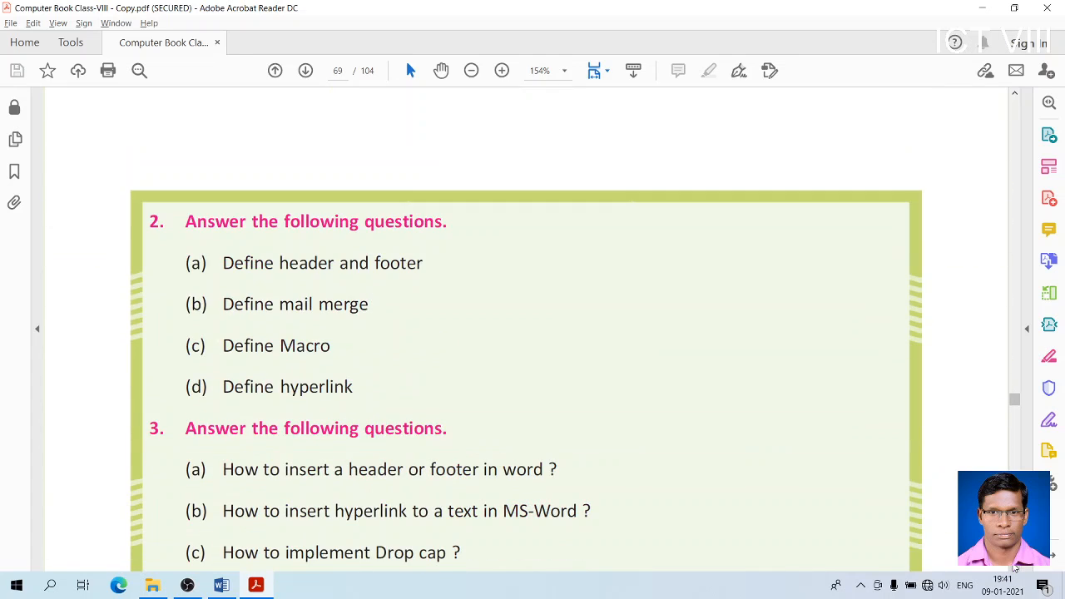
scroll(1016, 566, "down", 1)
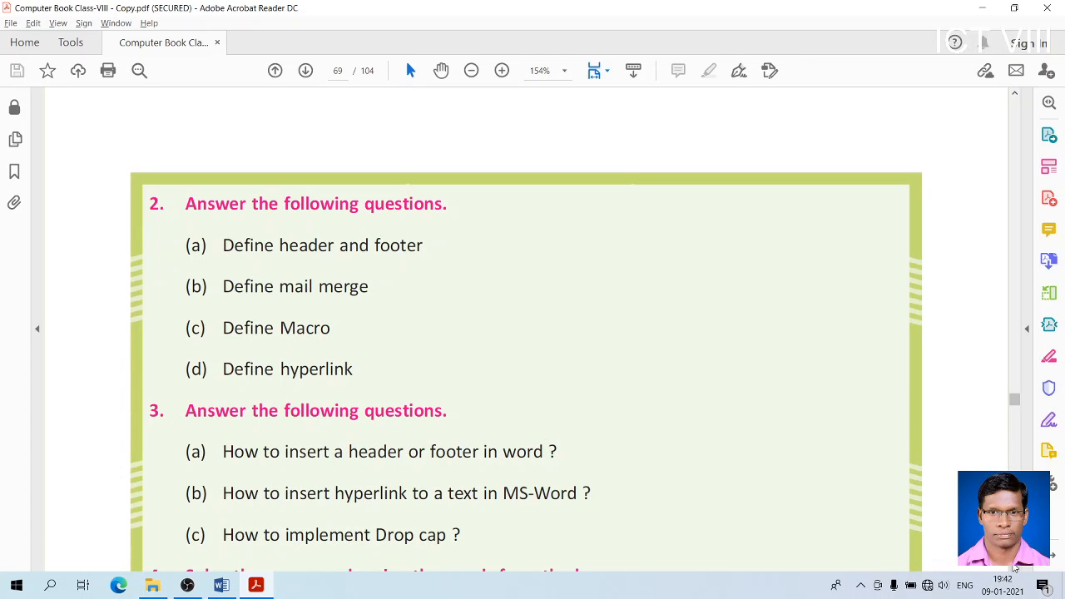
Review exercise questions 2 to 4 through the crossword, then look back at fill-in-the-blanks items (d) to (g).
scroll(1016, 567, "down", 3)
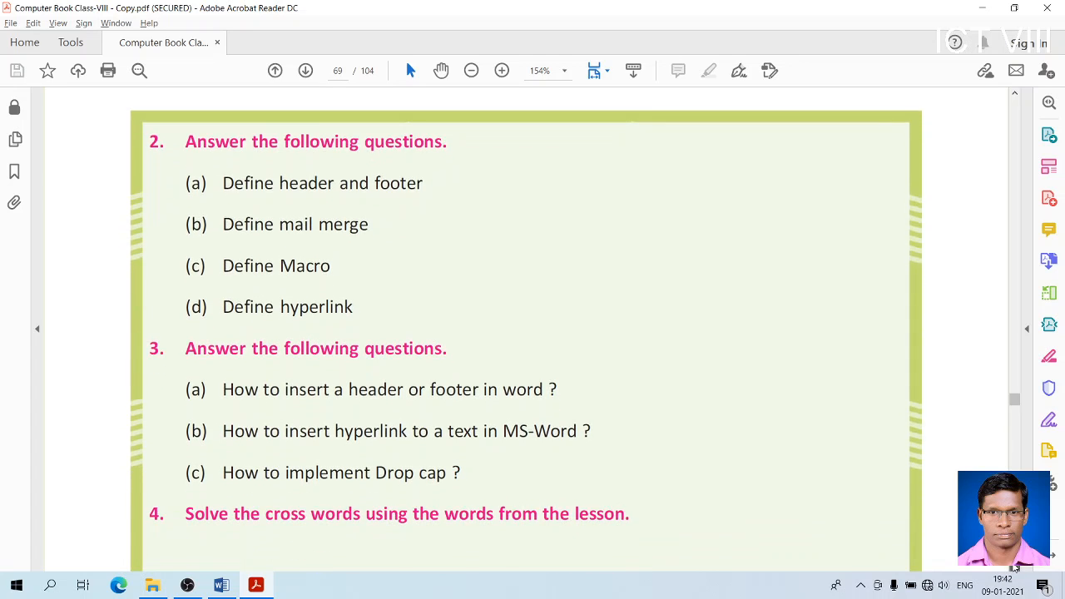
scroll(1016, 566, "down", 3)
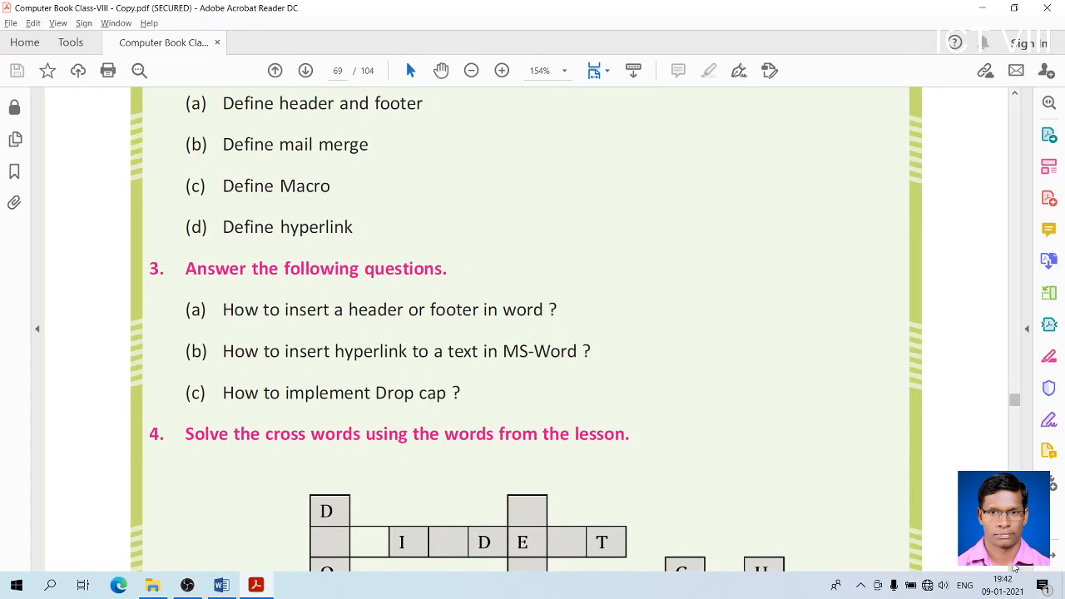
scroll(1016, 567, "down", 8)
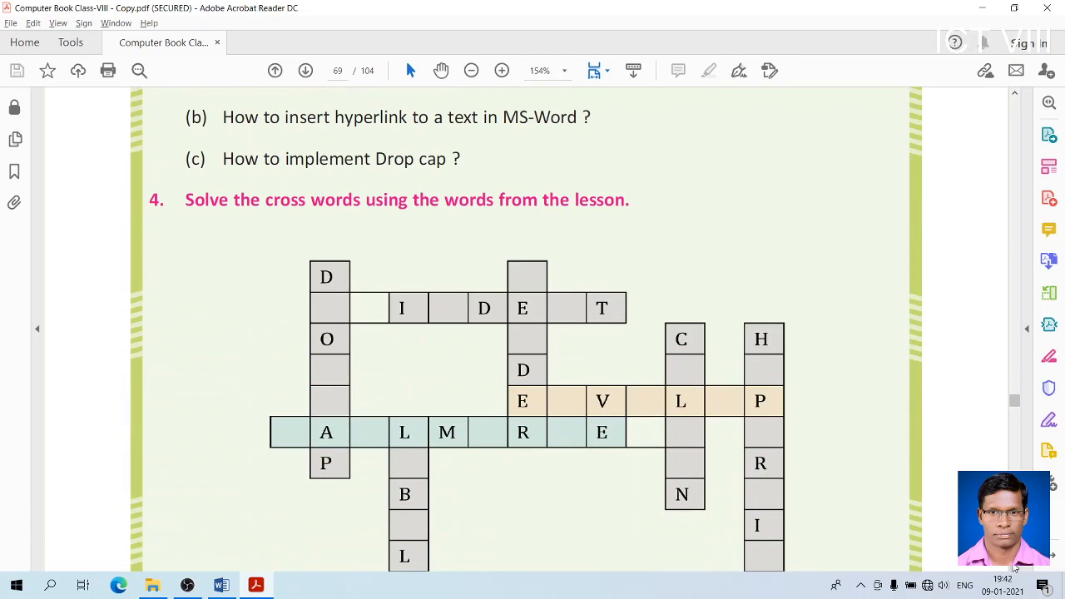
scroll(1016, 567, "down", 15)
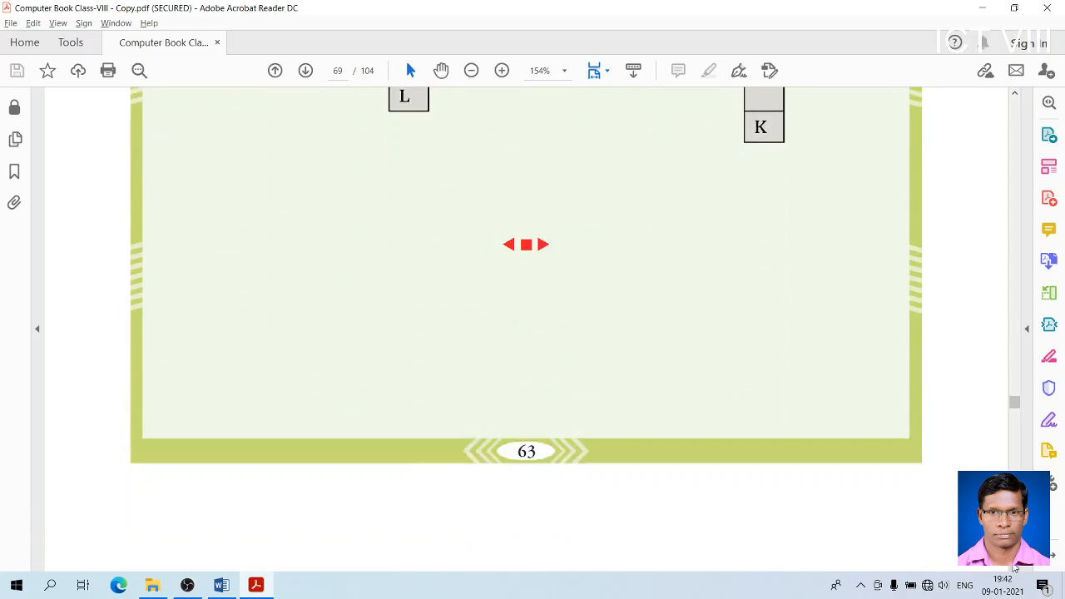
scroll(1015, 567, "down", 5)
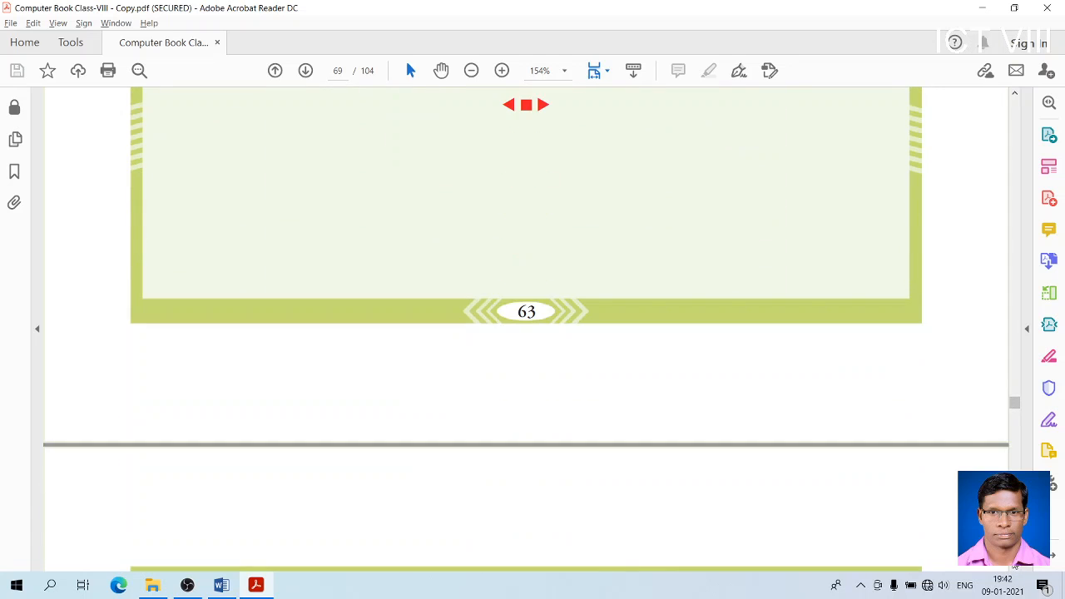
left_click(1016, 93)
scroll(1017, 95, "up", 20)
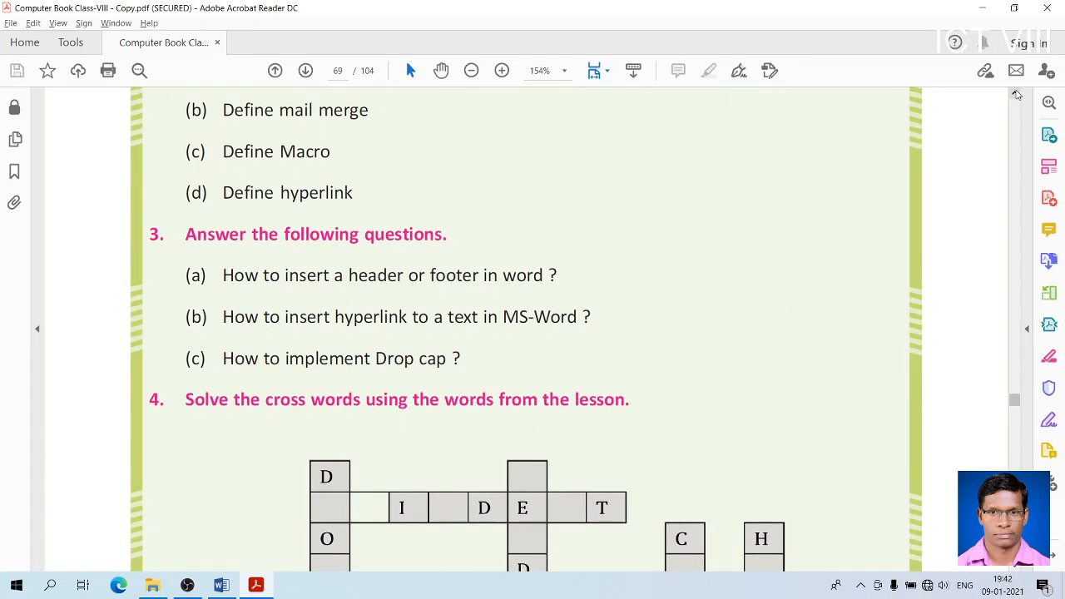
scroll(1017, 95, "up", 8)
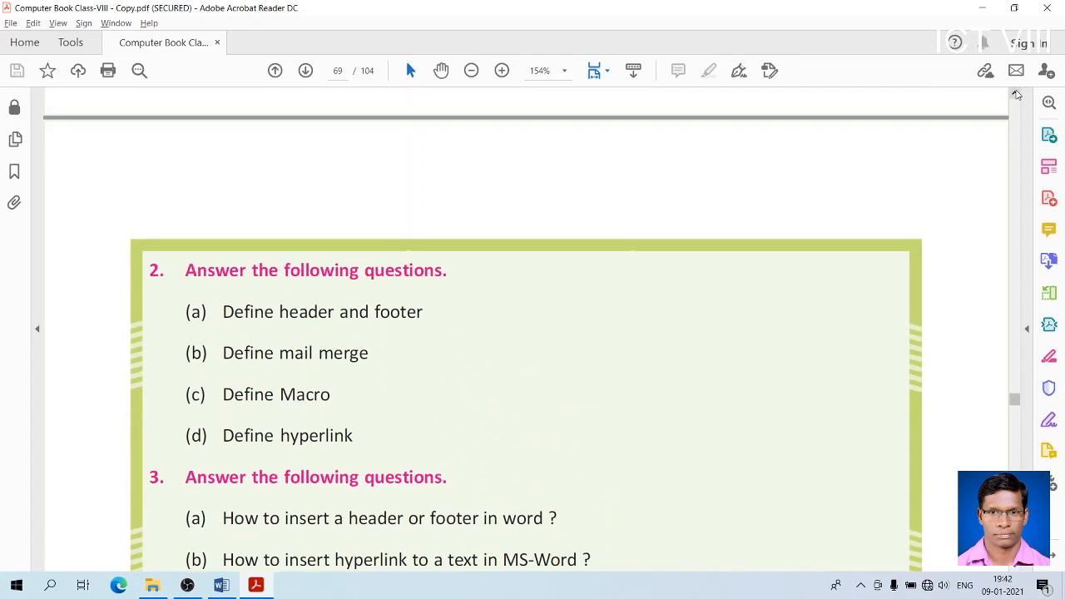
scroll(1017, 95, "up", 10)
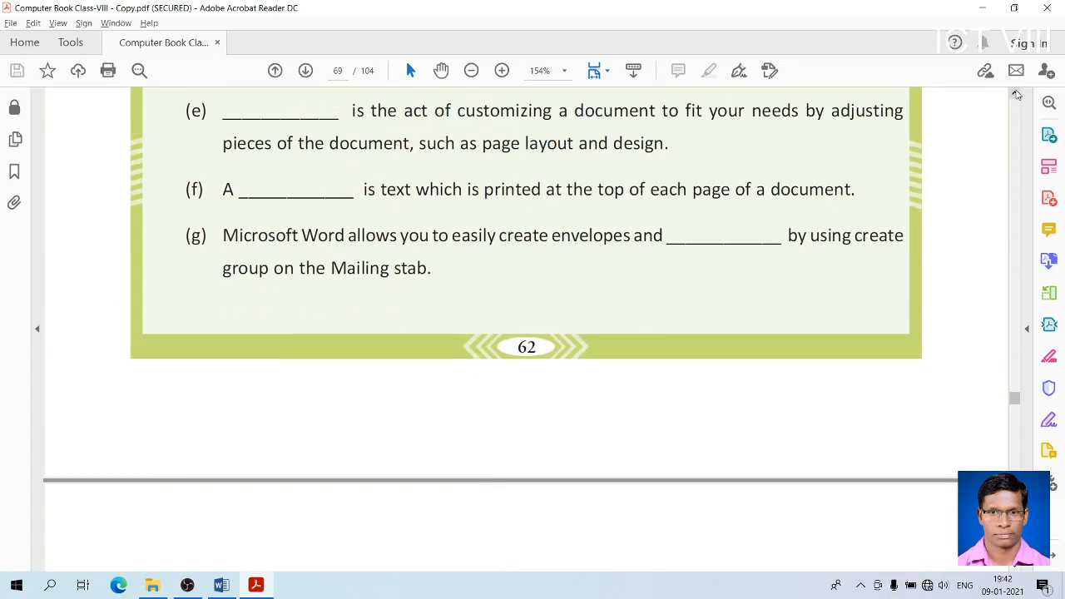
scroll(1017, 95, "up", 3)
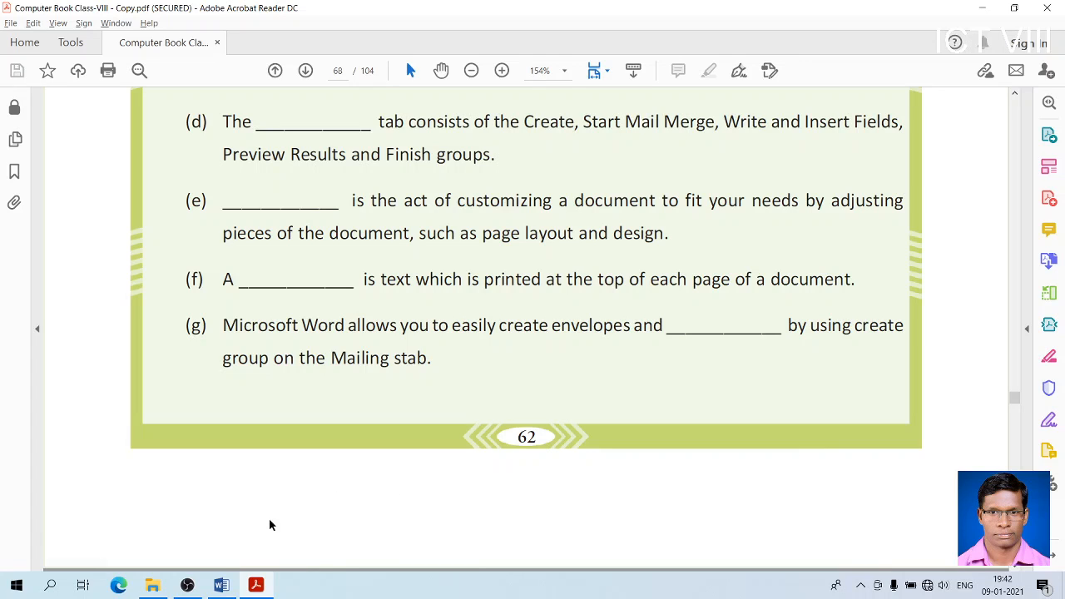
Switch to the OBS Studio window.
mouse_move(223, 588)
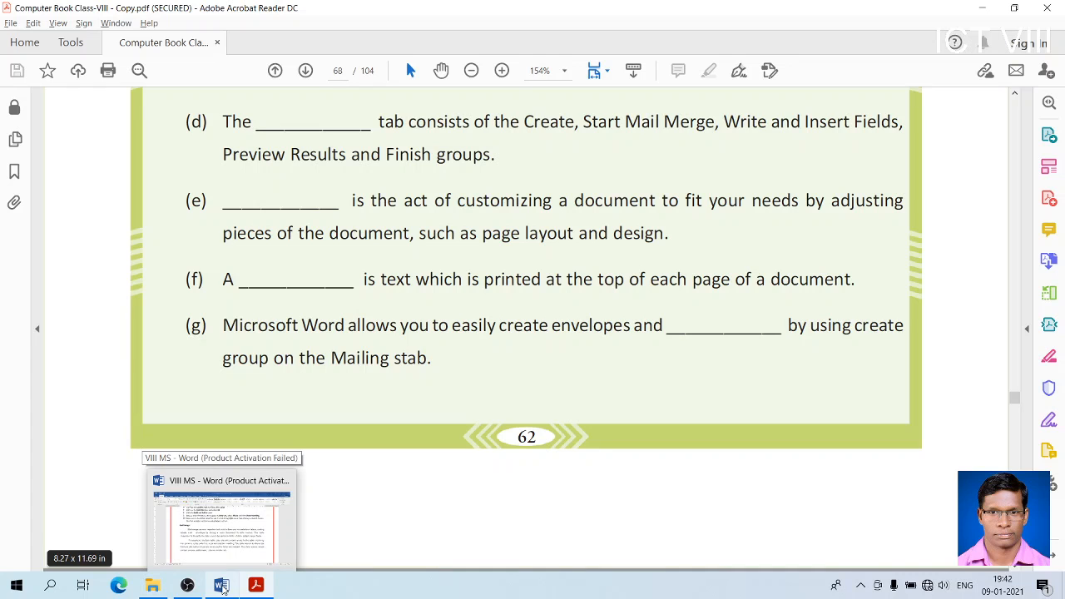
left_click(188, 586)
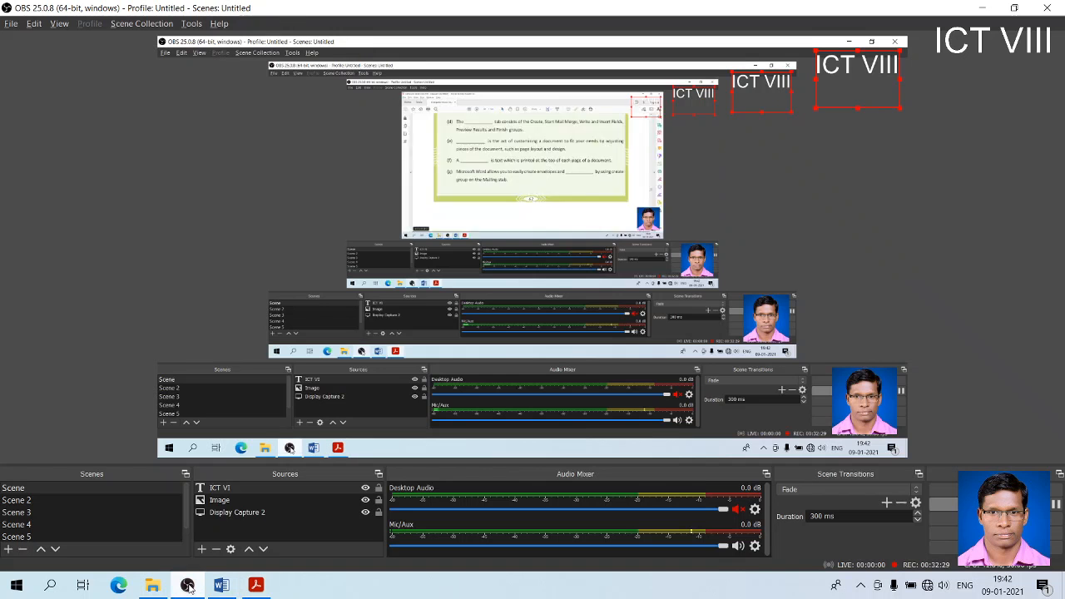